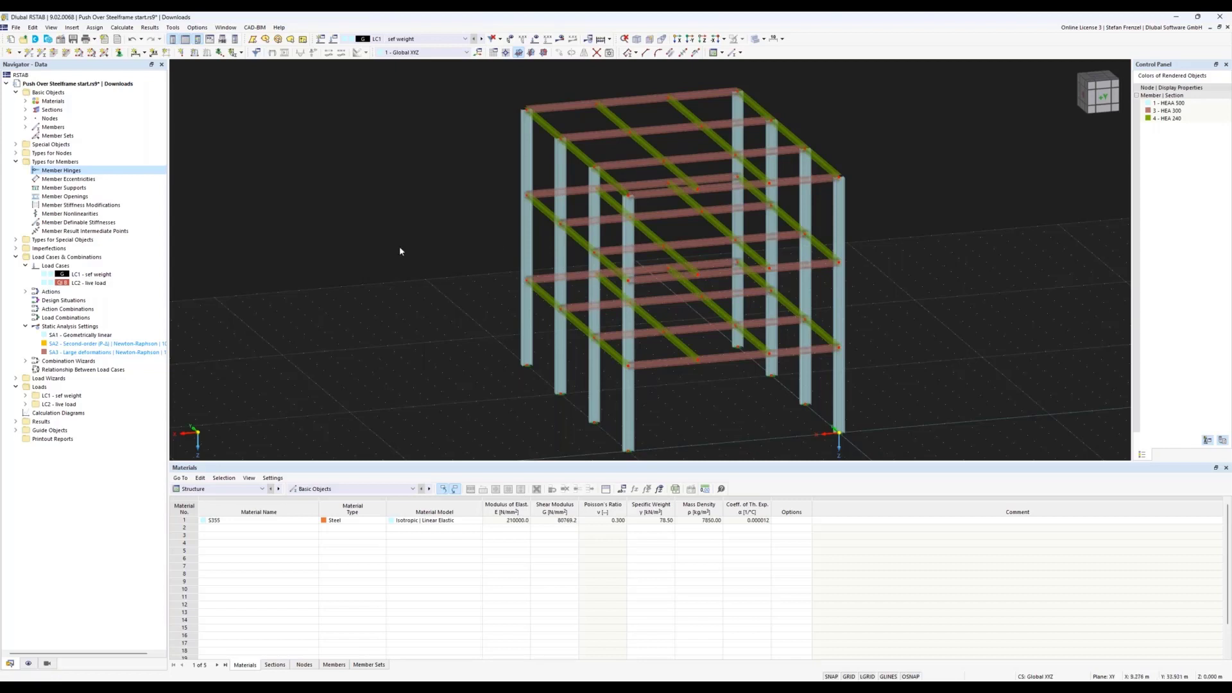
Step: Enlarge the displayed nodal support symbols at the column bases of the steel frame
scroll(398, 252, down, 4)
scroll(709, 237, up, 2)
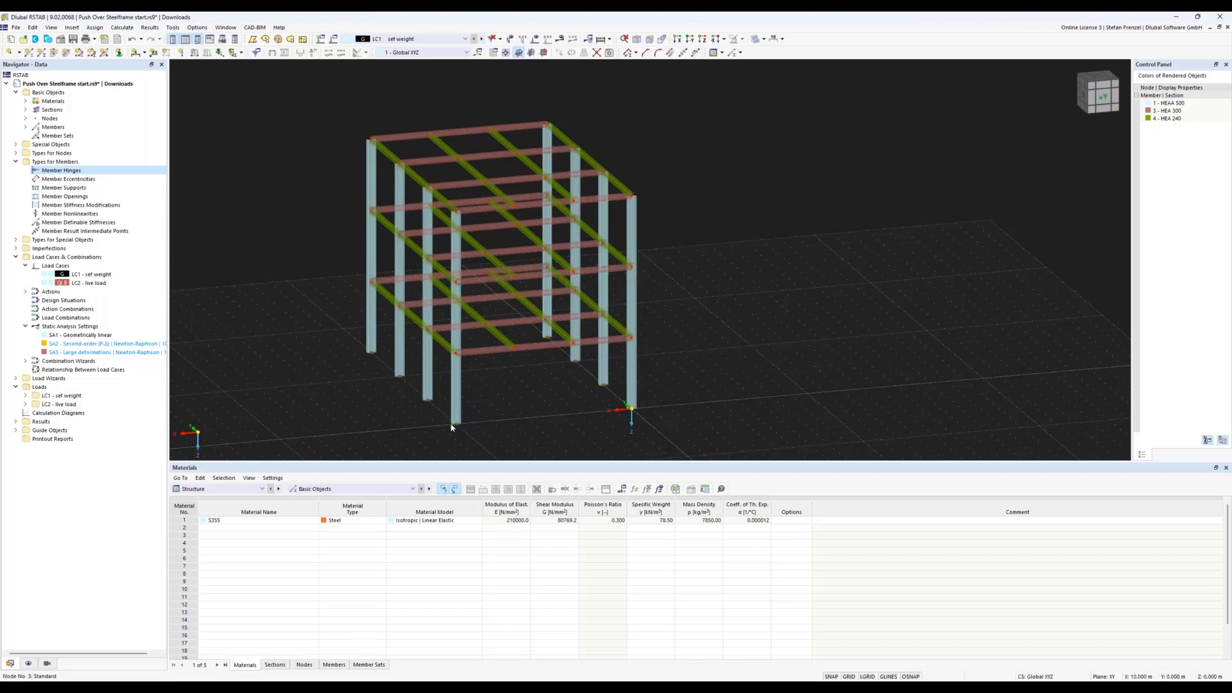
scroll(452, 427, up, 5)
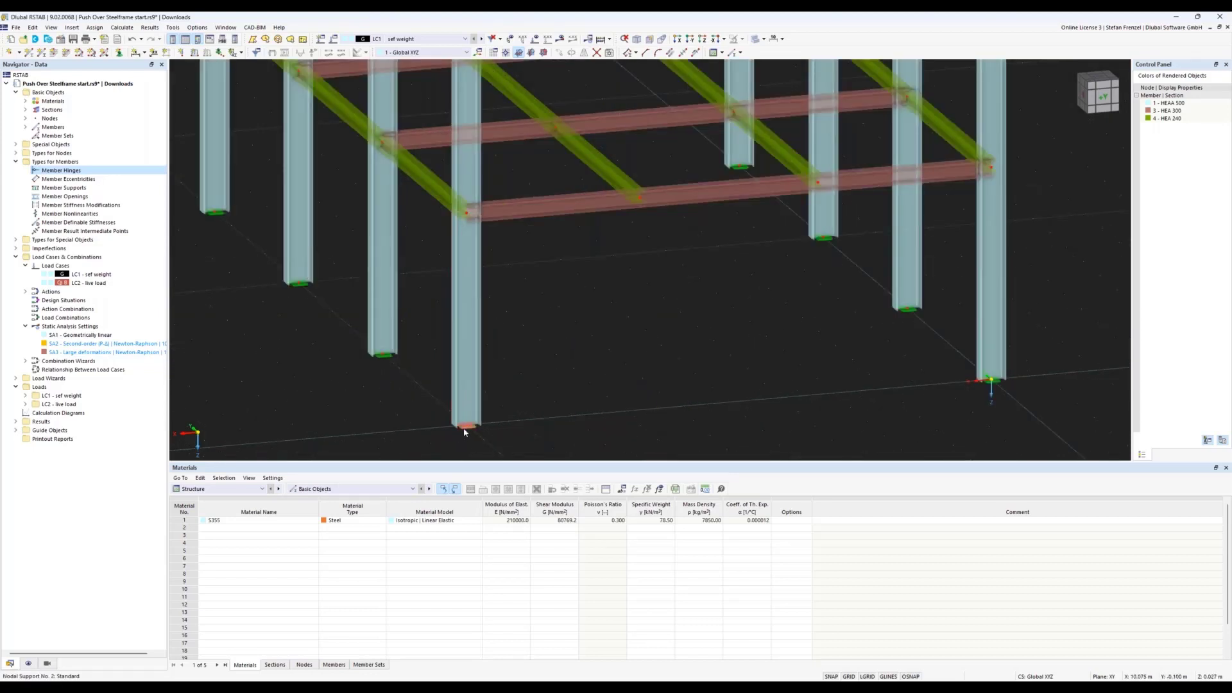
right_click(465, 432)
drag(493, 520, 530, 525)
click(582, 309)
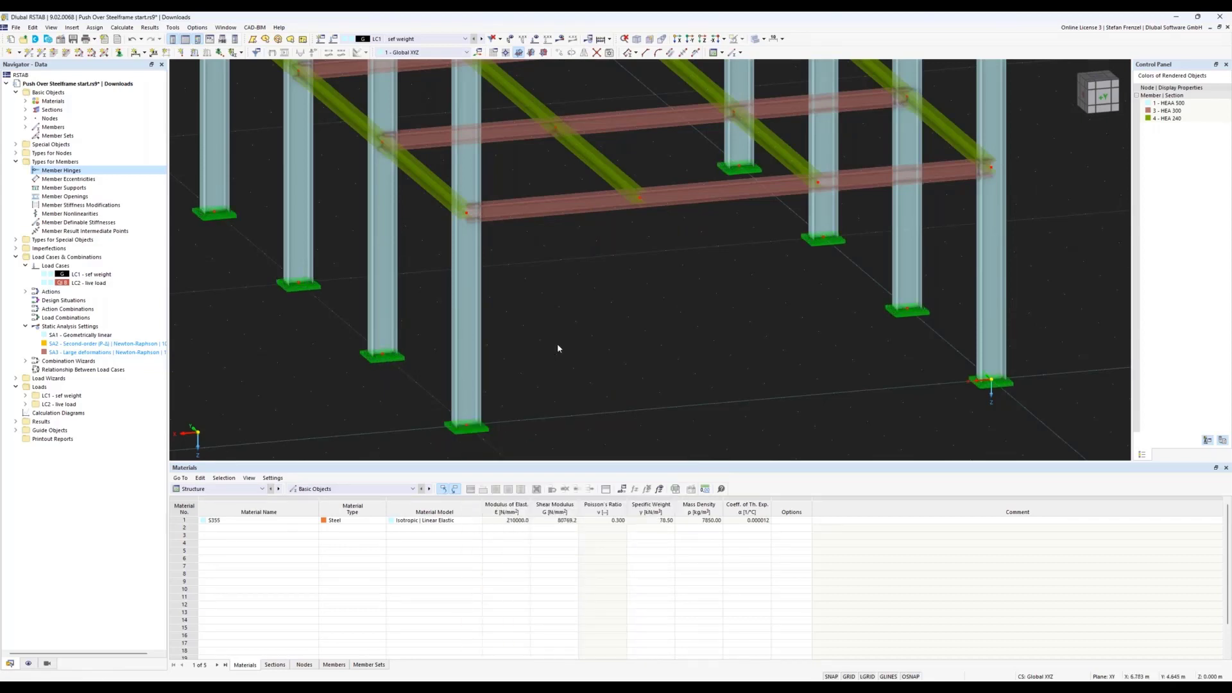
scroll(557, 348, down, 4)
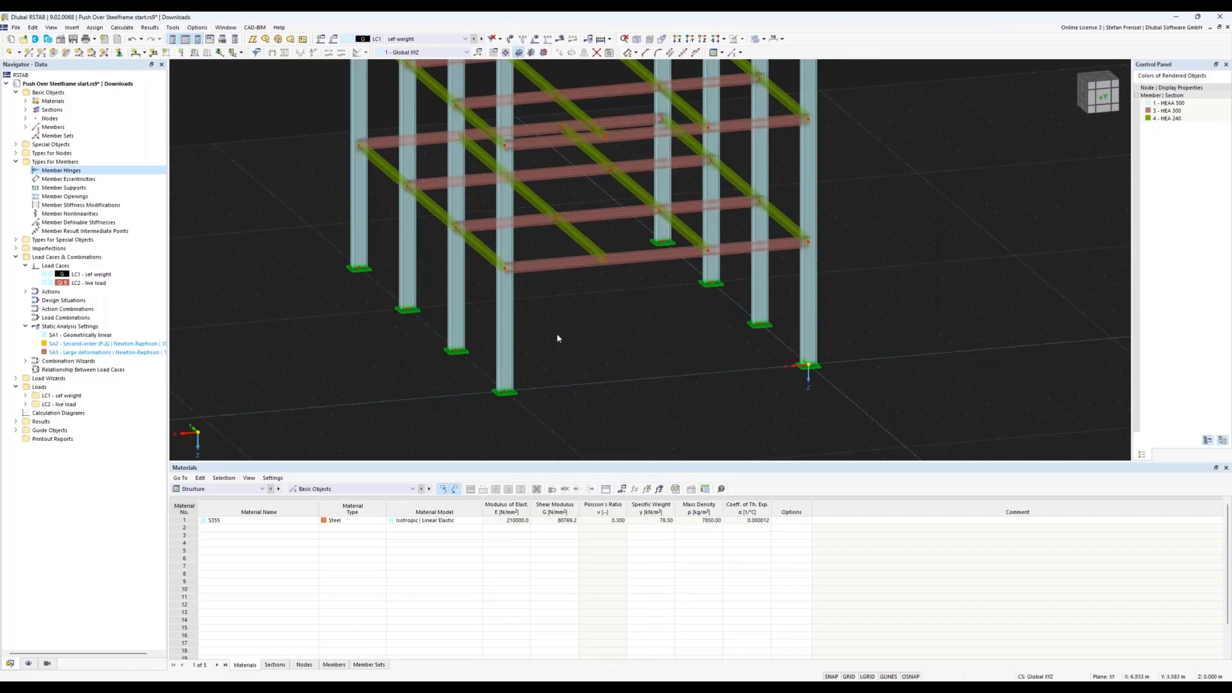
scroll(550, 323, down, 5)
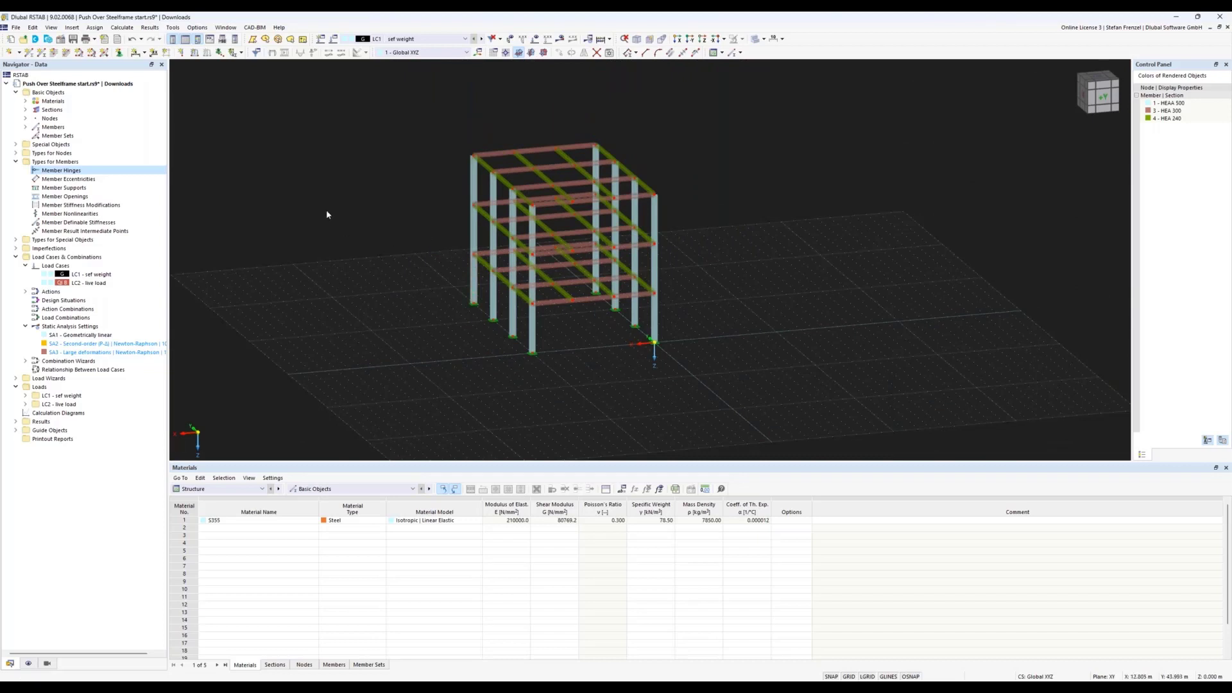
Step: Activate the Pushover Analysis add-on in the model's base data
right_click(75, 86)
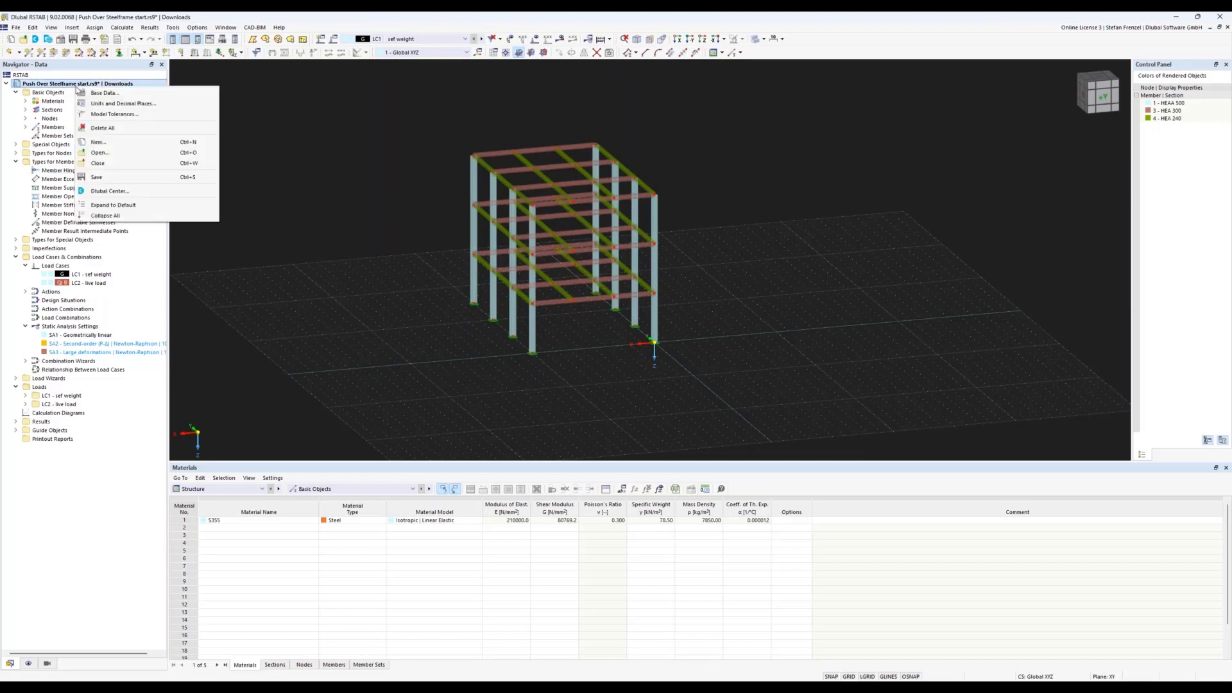
click(90, 93)
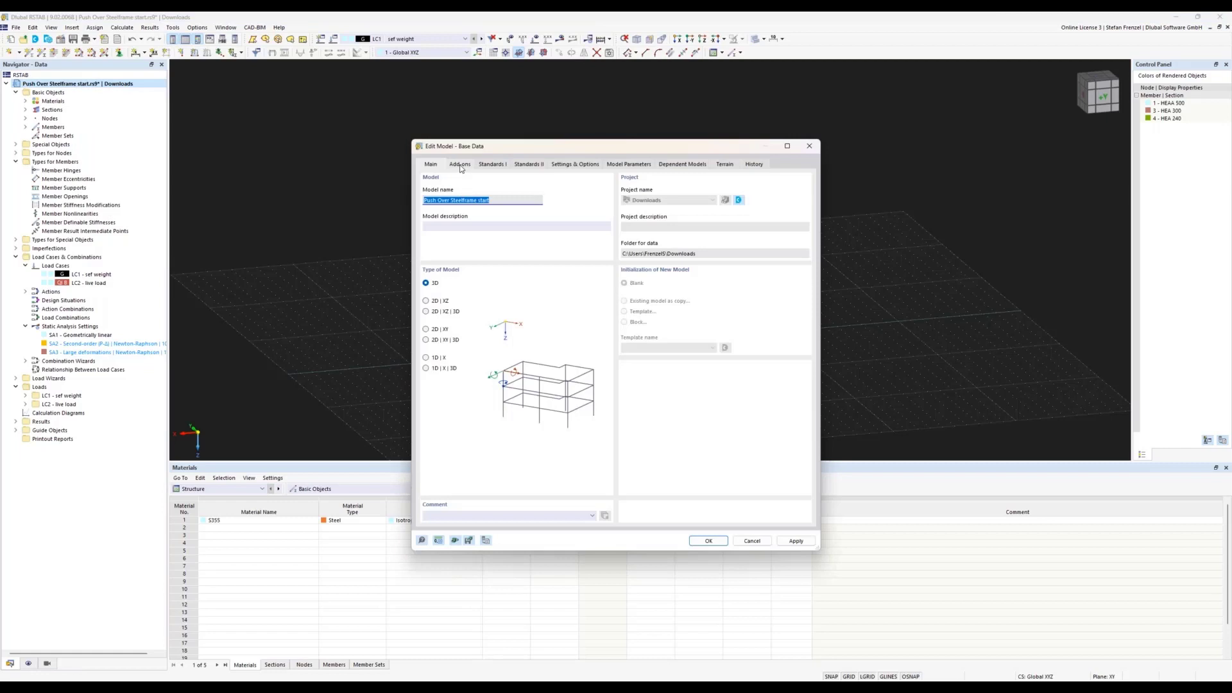
click(460, 165)
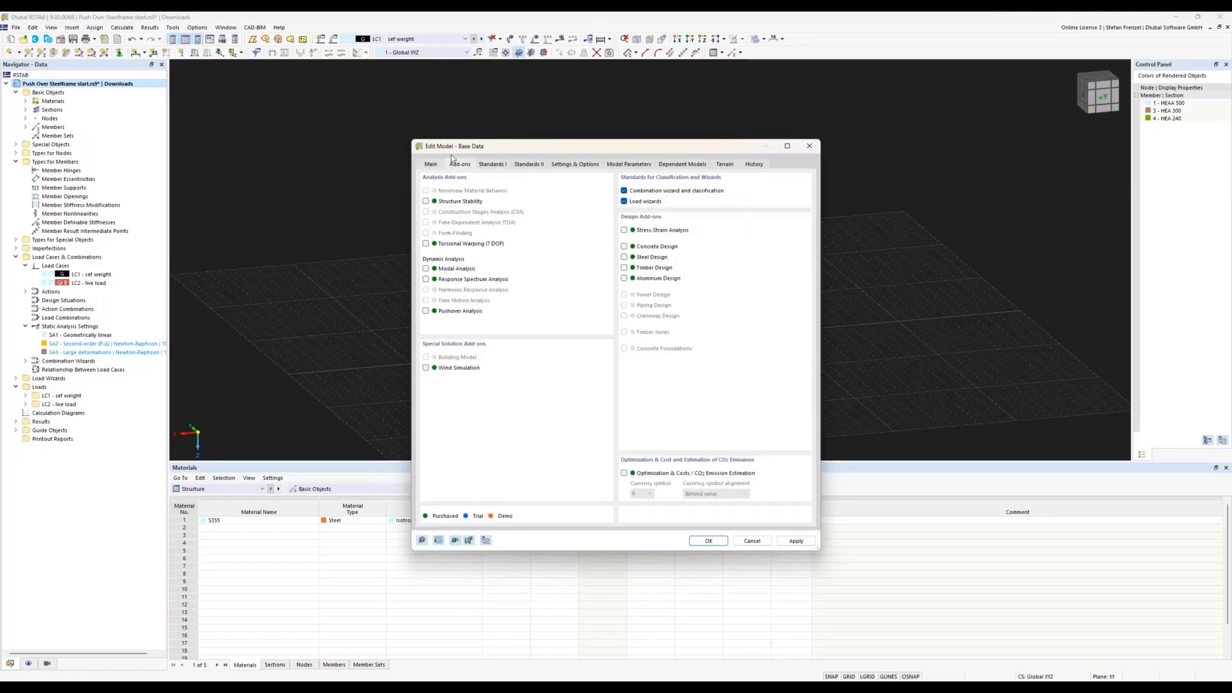
click(427, 311)
click(702, 543)
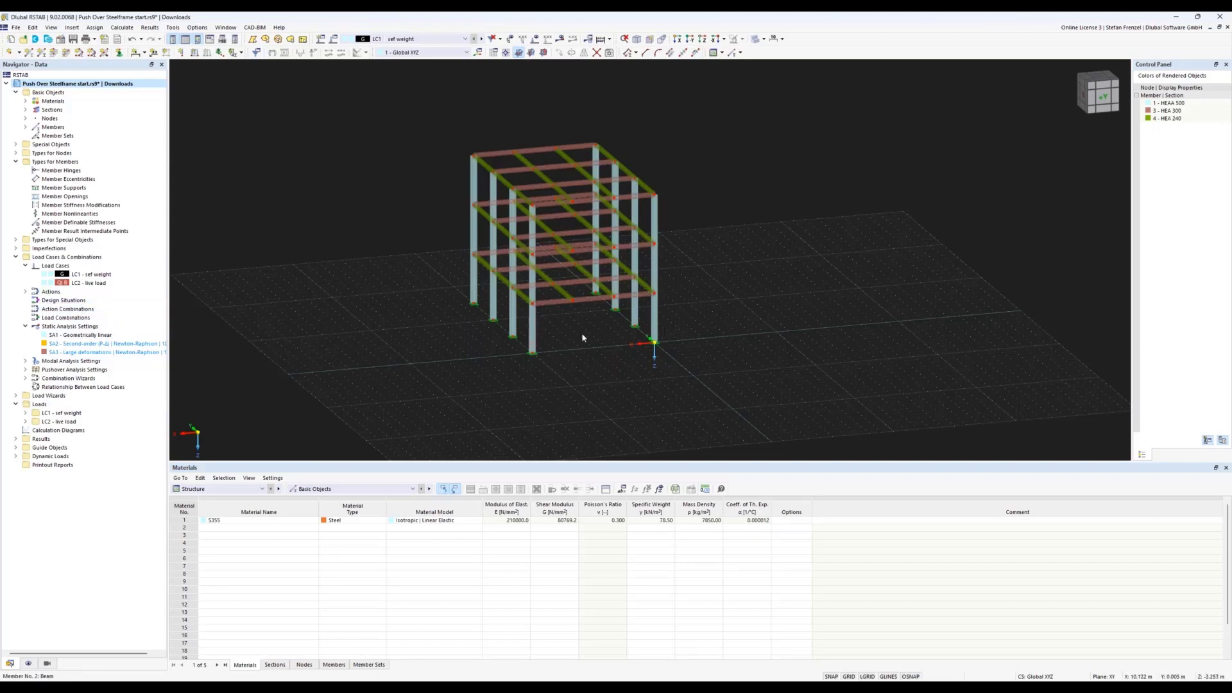
Step: Start a new member hinge in the local xyz system and clear its rotational releases φy and φz
right_drag(705, 327, 699, 316)
click(673, 321)
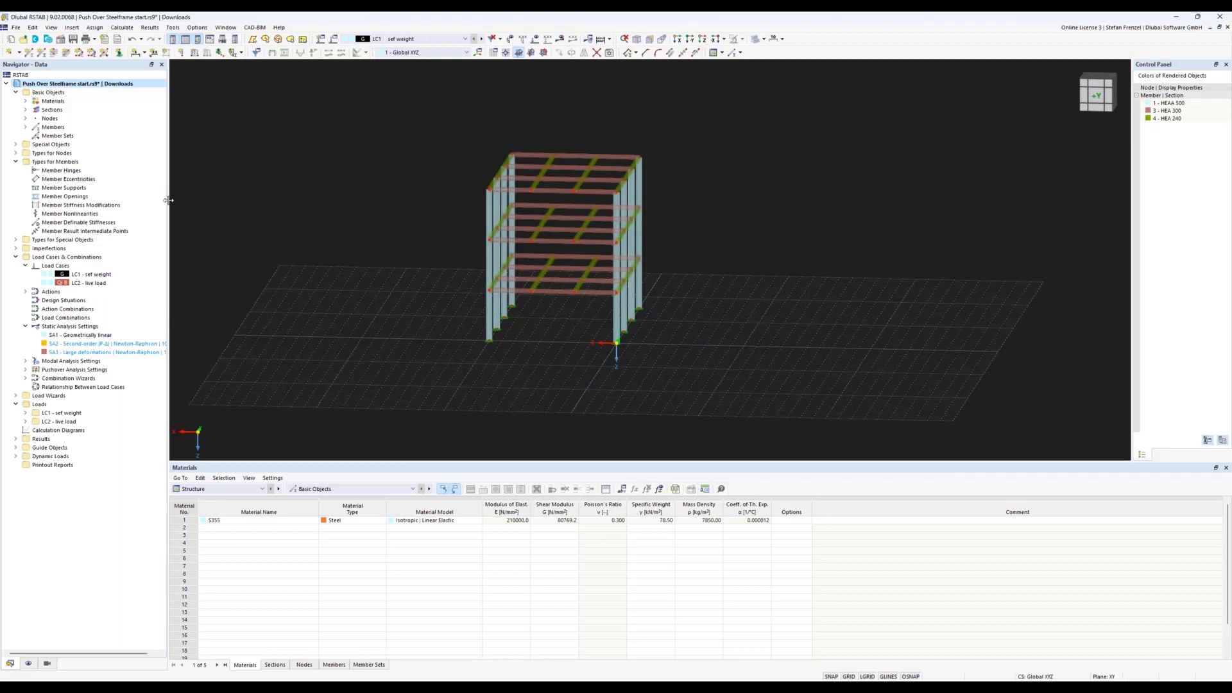
right_click(69, 172)
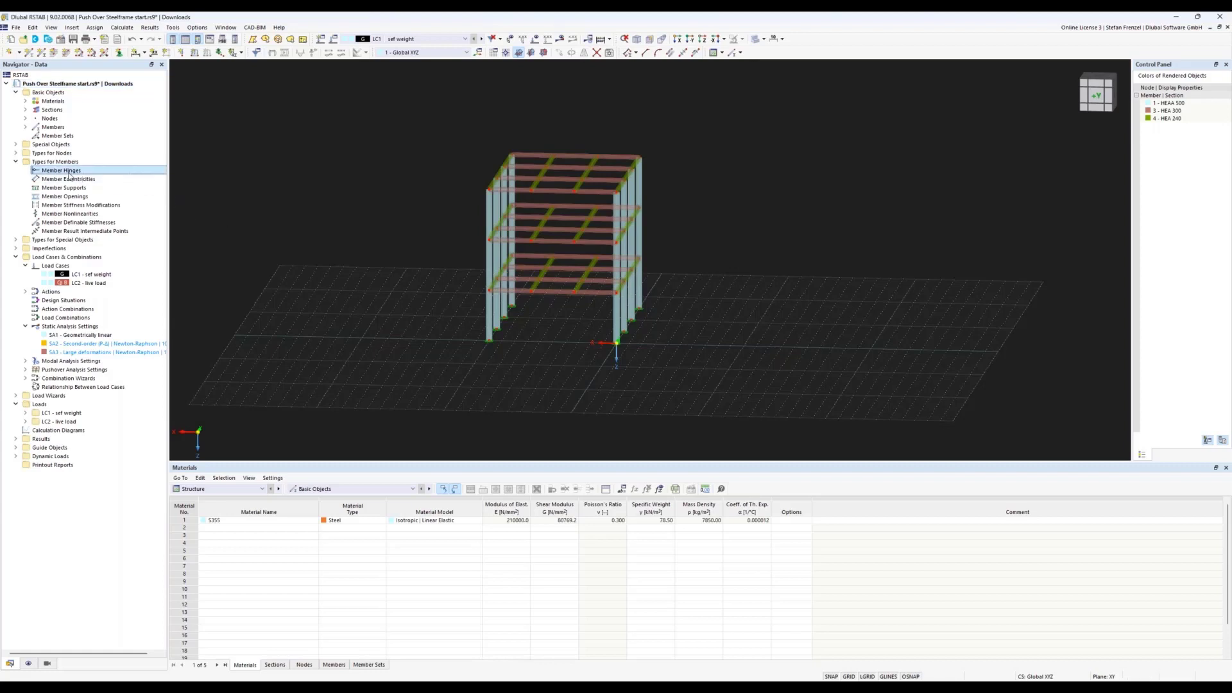
click(89, 192)
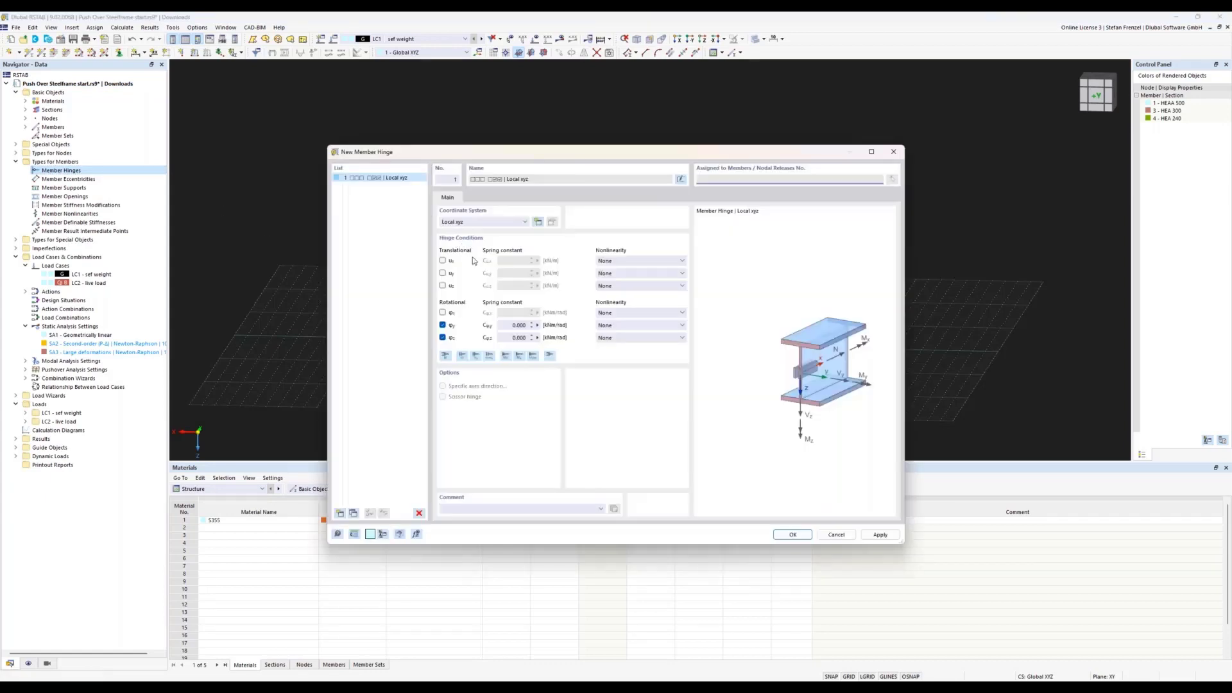
click(442, 324)
click(443, 337)
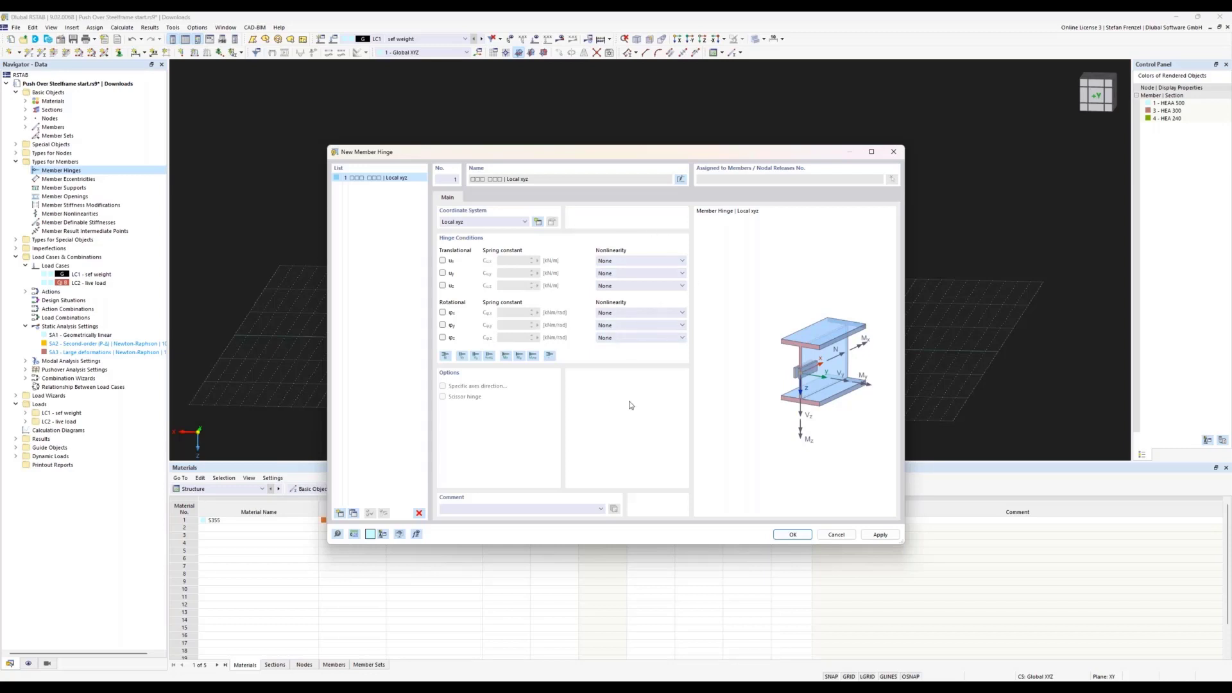
Step: Assign the nonlinearity Plastic | FEMA 356 | Elastic to φy and φz, check the φy plastic diagram and save the hinge
click(663, 326)
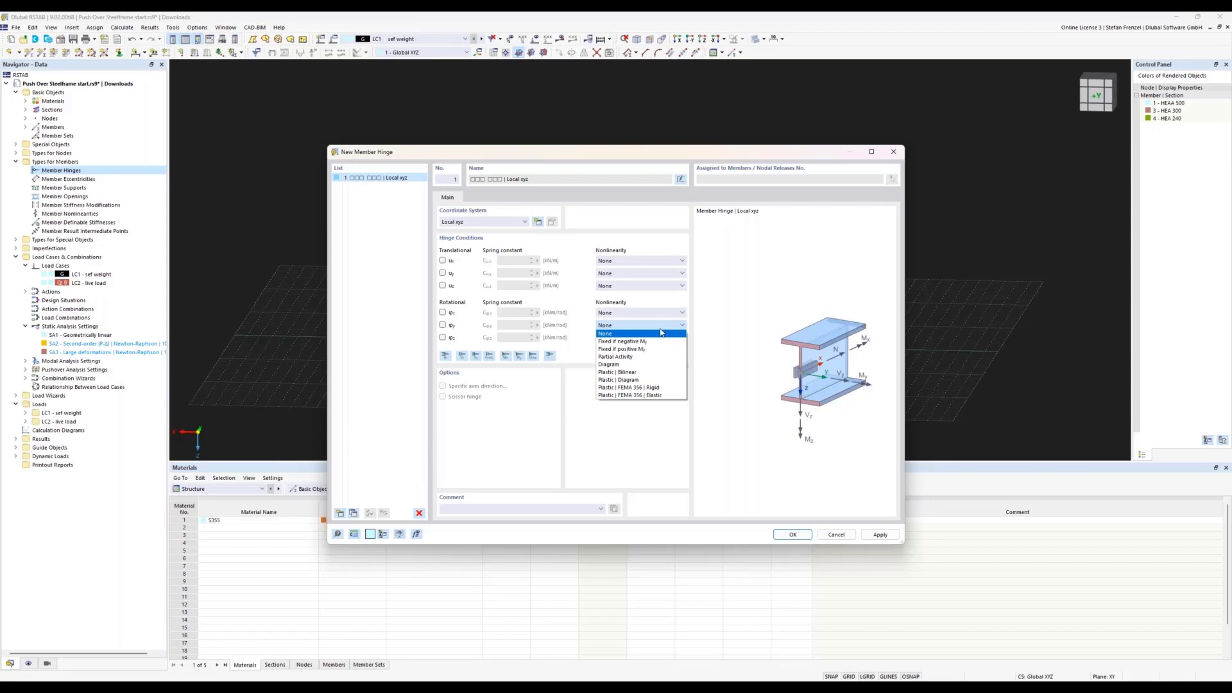
click(639, 396)
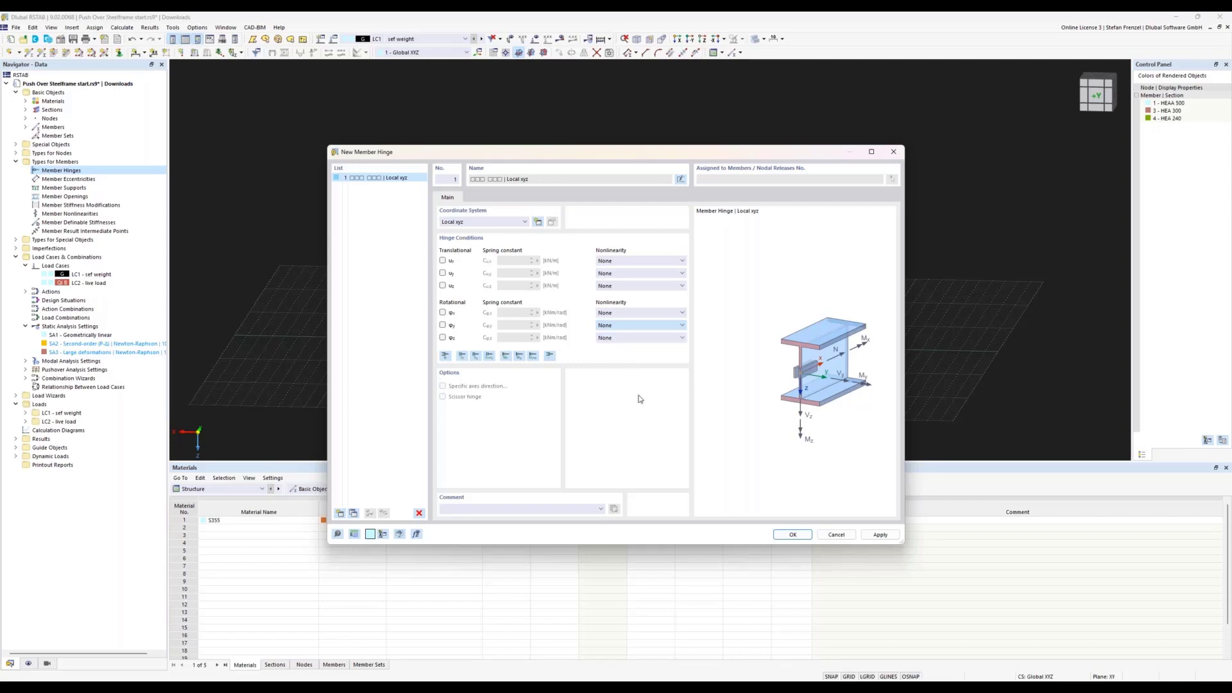
click(655, 338)
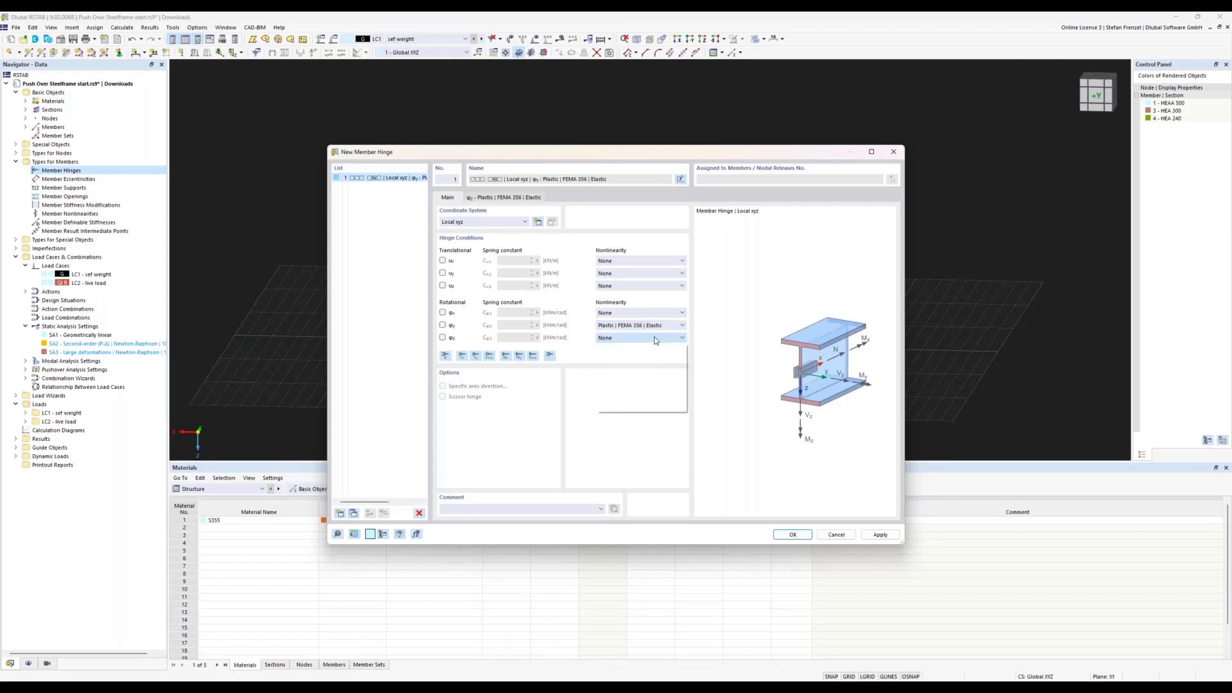
click(649, 407)
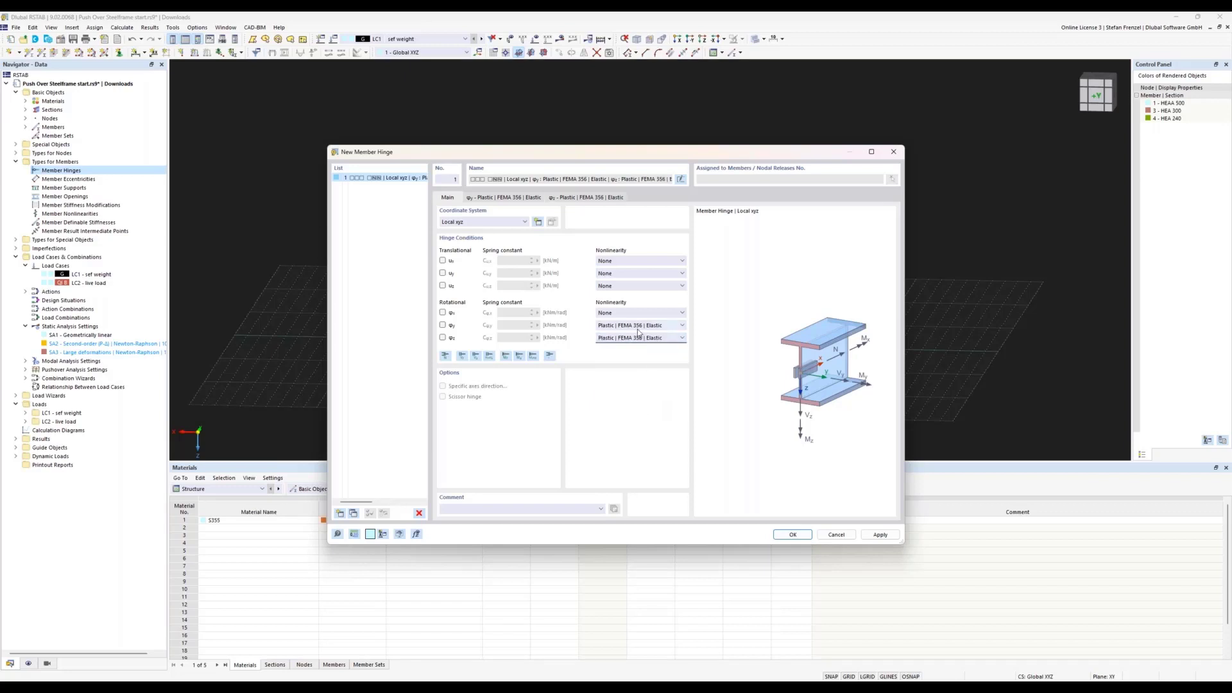
click(518, 198)
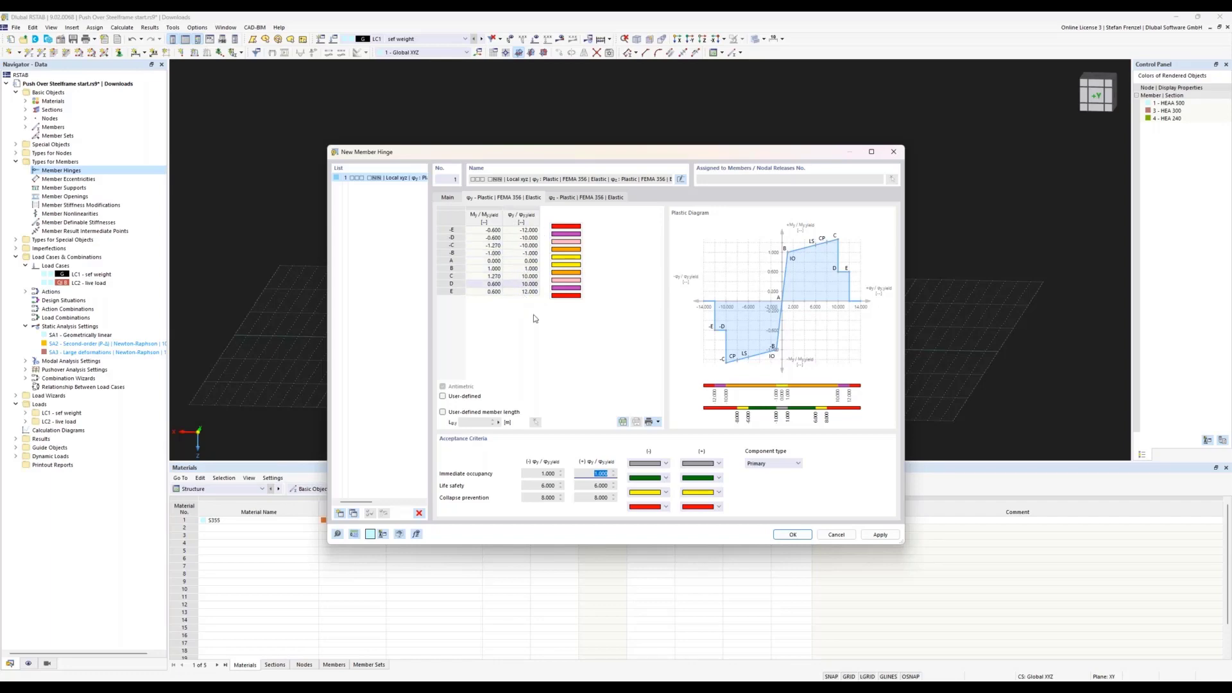
click(793, 536)
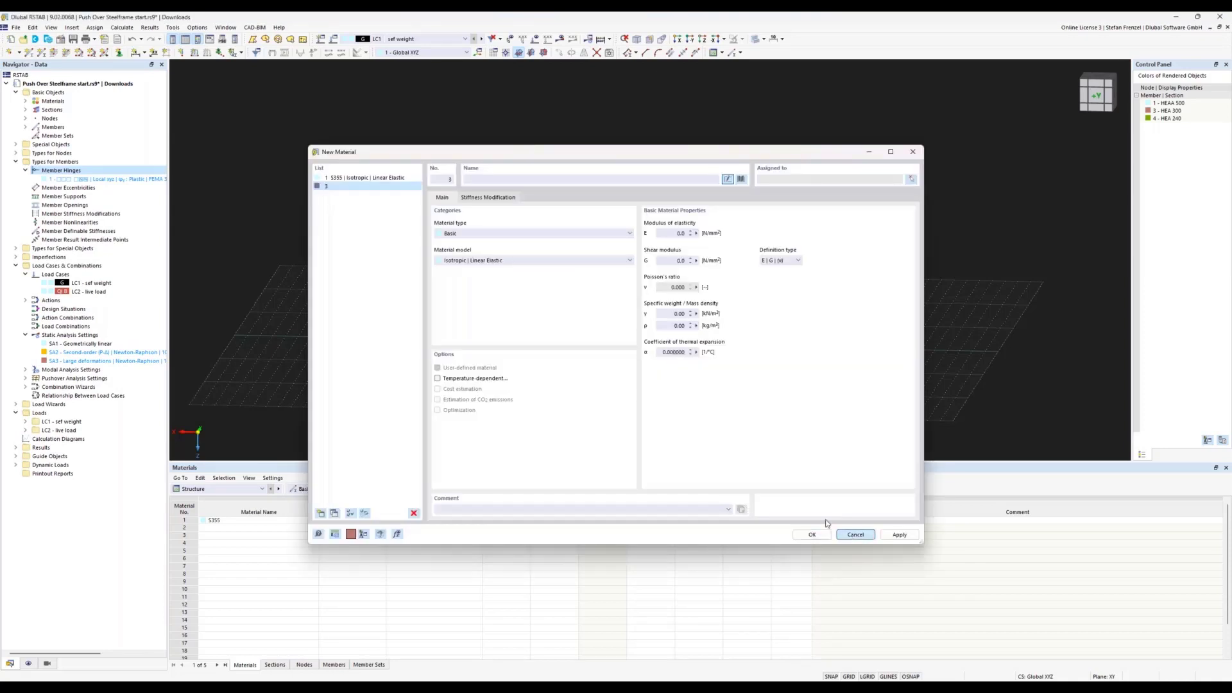
click(853, 535)
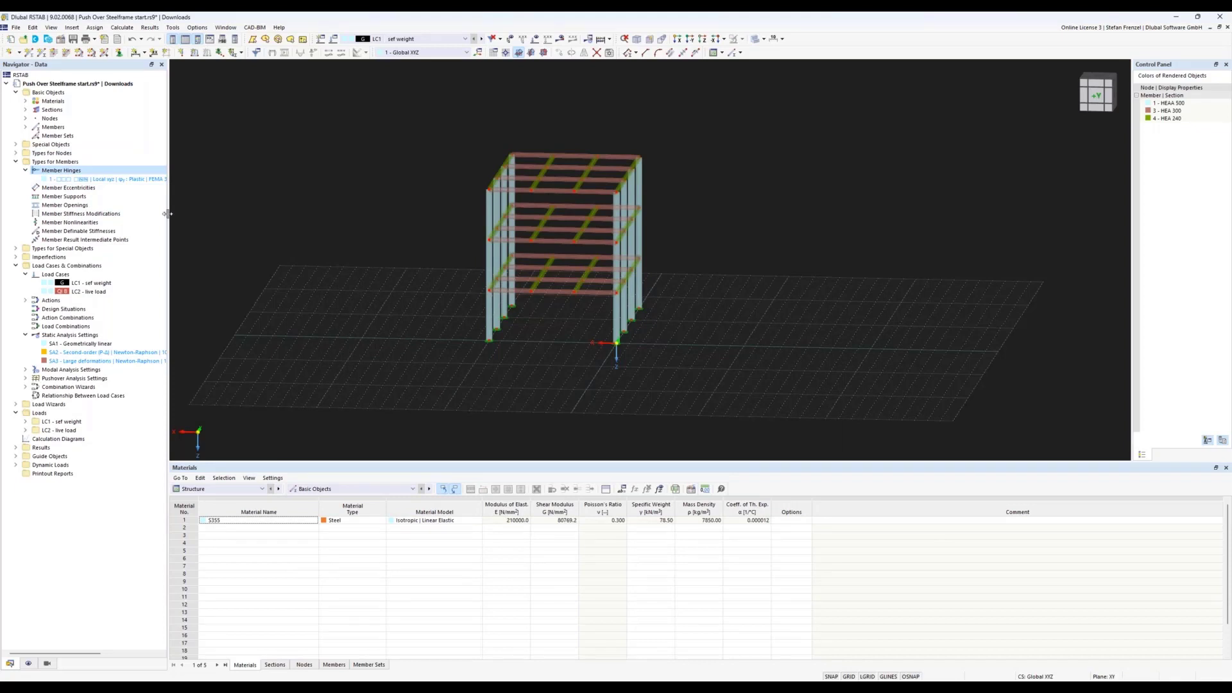
Step: Widen the navigator and turn on the display of member orientations in the model
drag(169, 214, 220, 214)
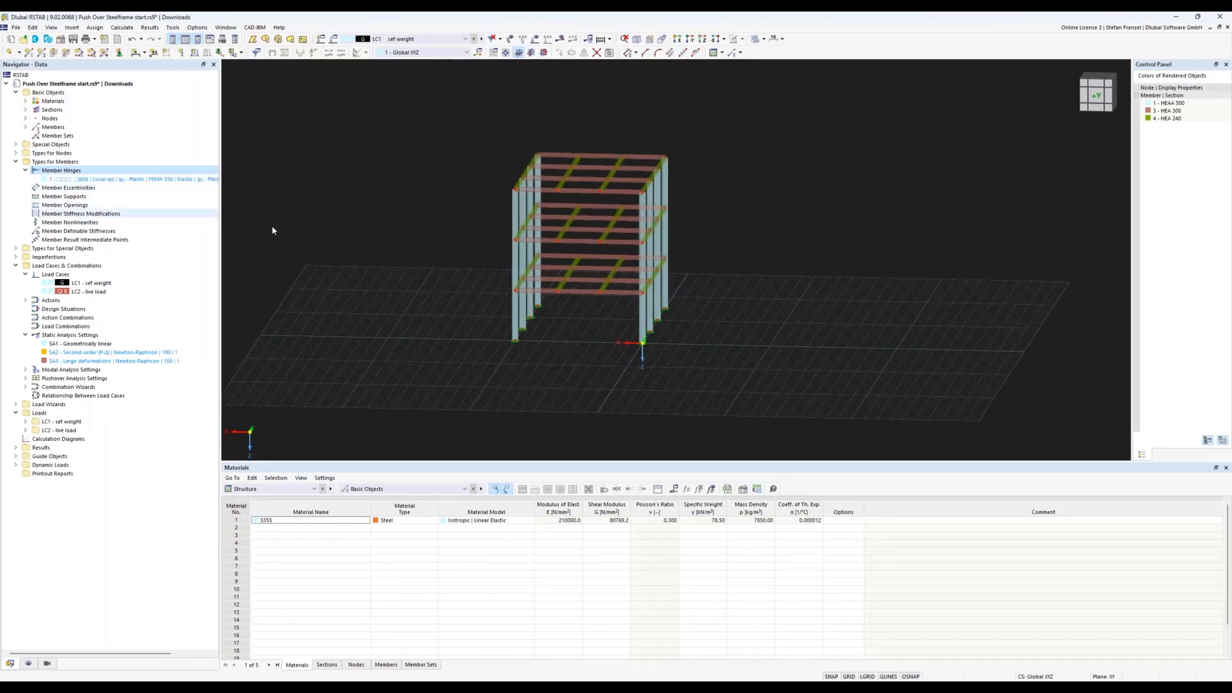
ctrl+middle_drag(404, 248, 420, 243)
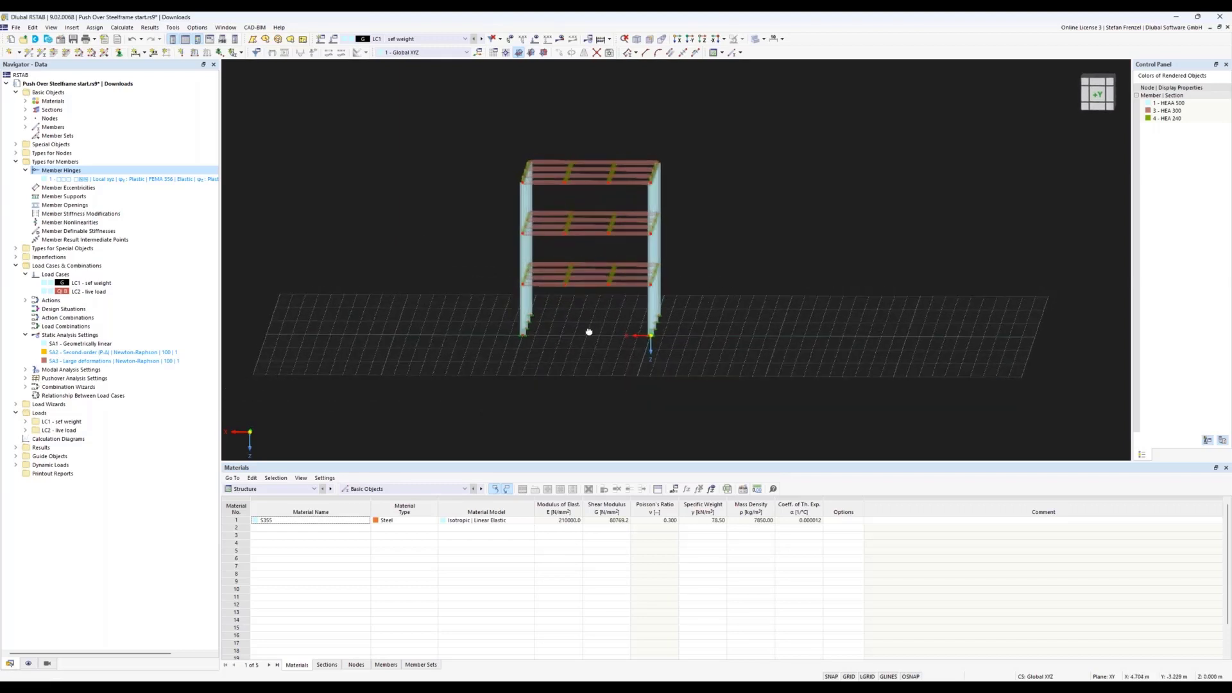
ctrl+middle_drag(587, 332, 592, 329)
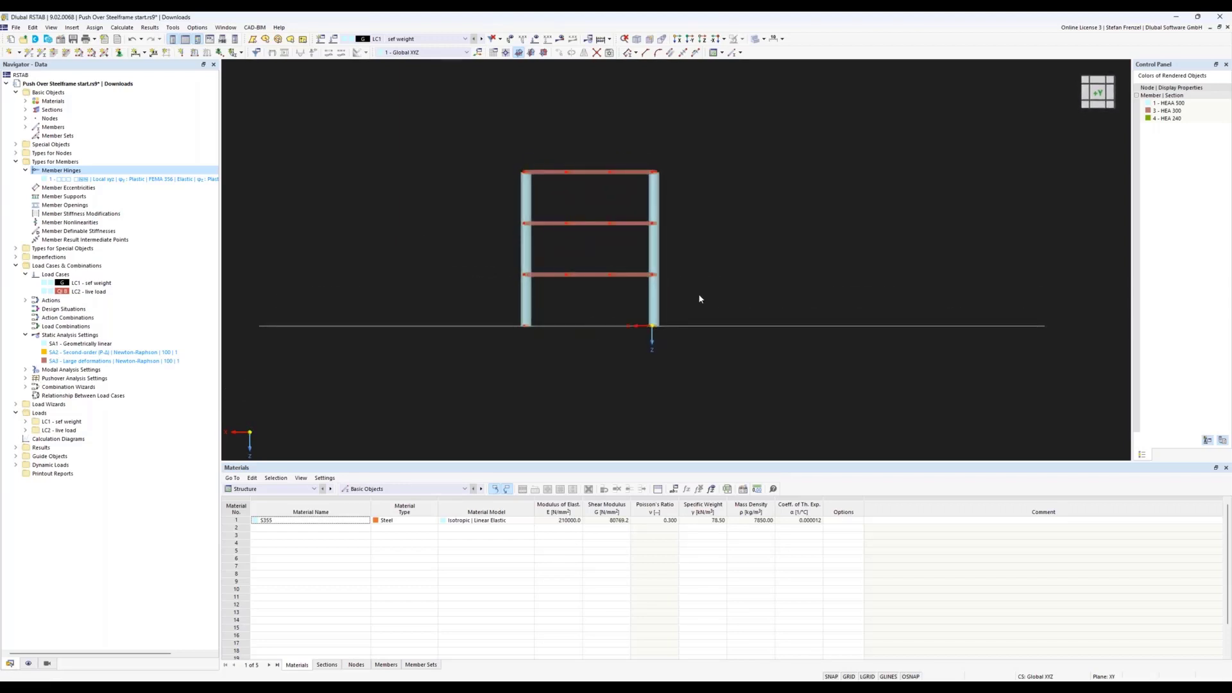
click(28, 663)
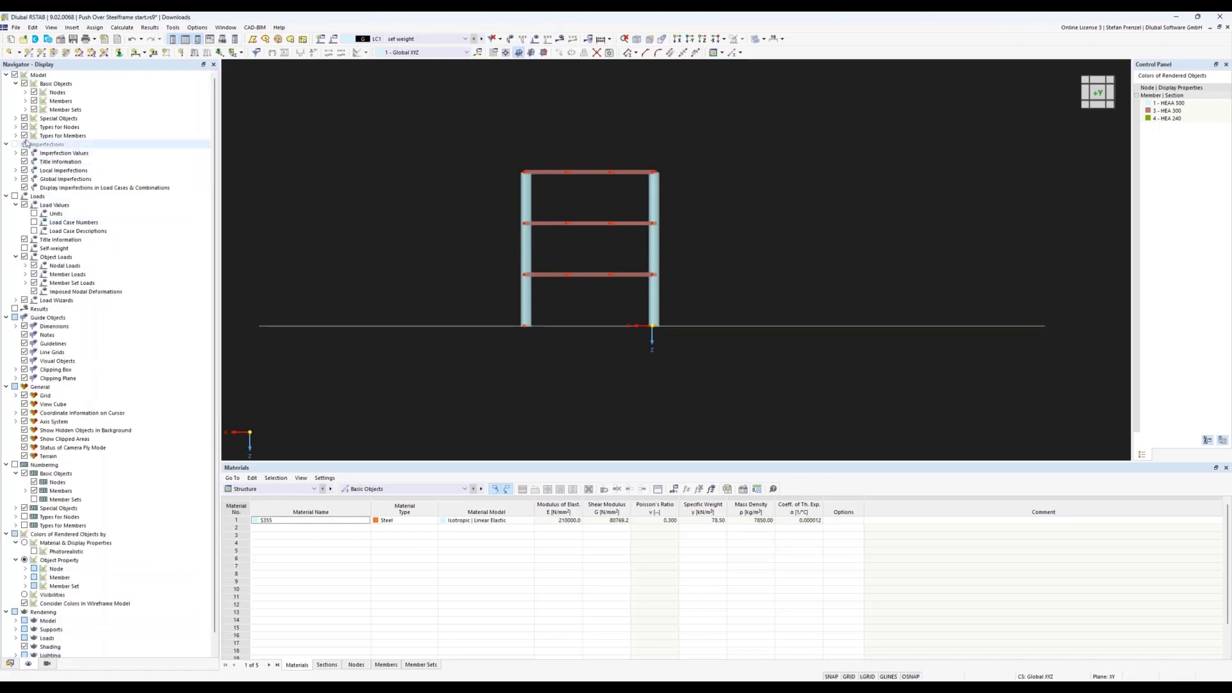
click(25, 101)
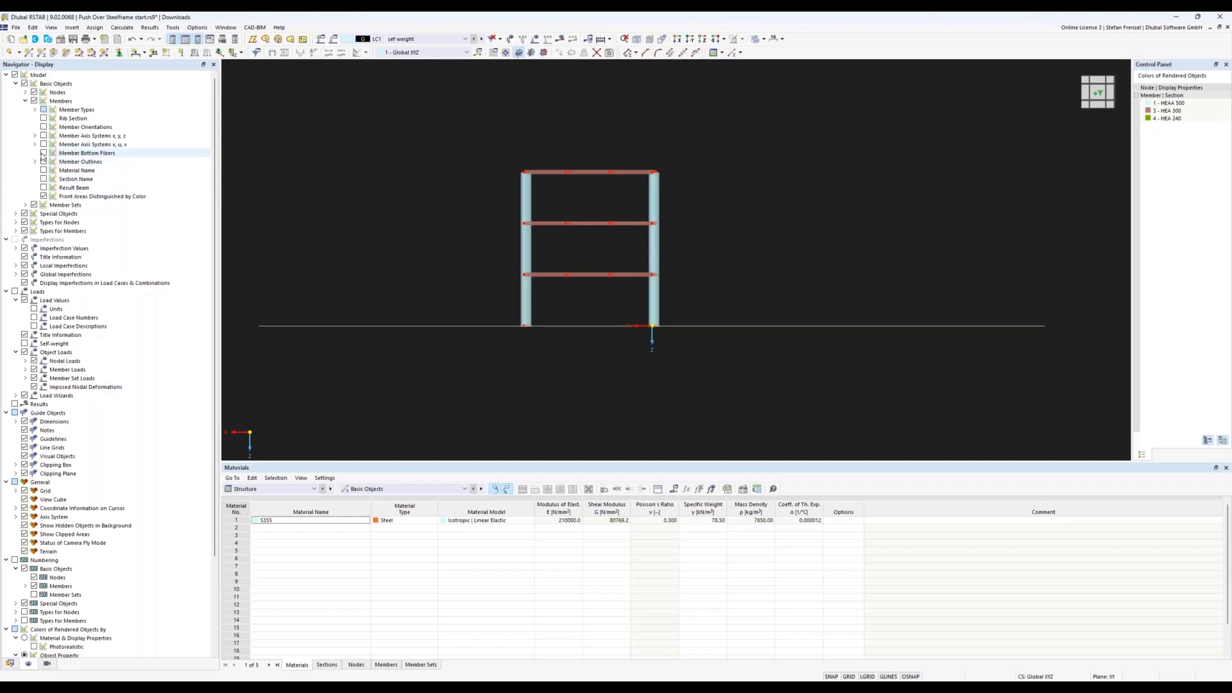
click(43, 127)
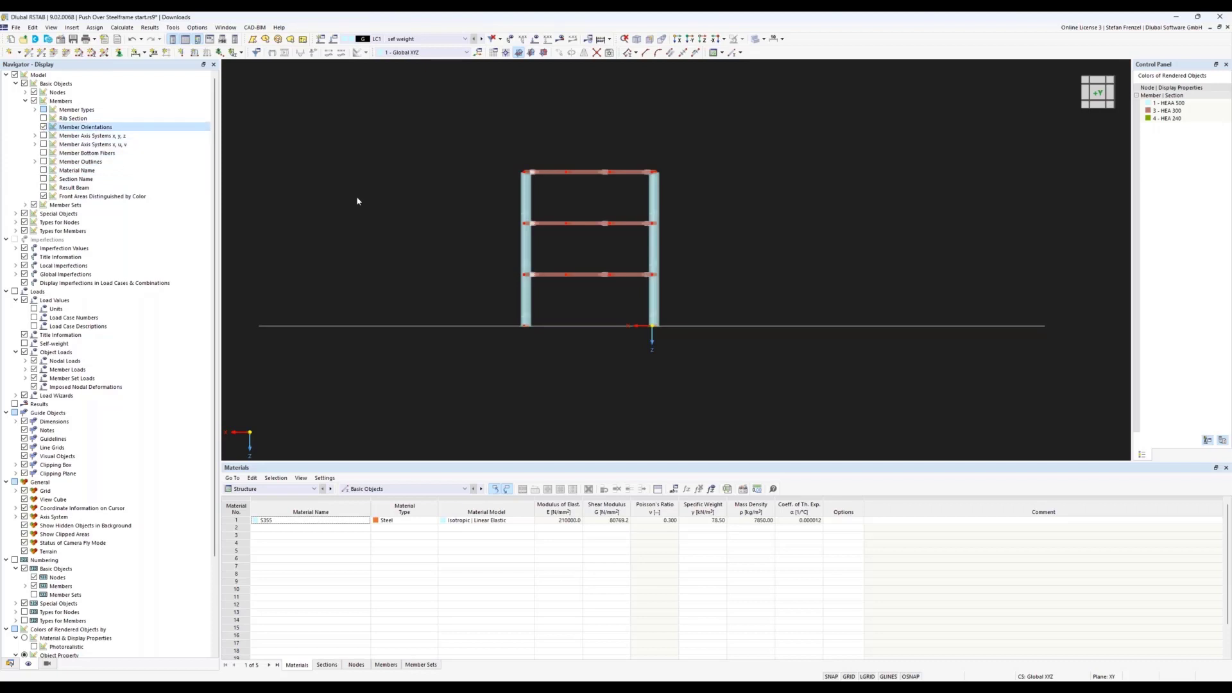
Step: Select the outer beam segments on all three floors plus the lowest-storey columns, and open these members together for editing
right_drag(760, 238, 757, 253)
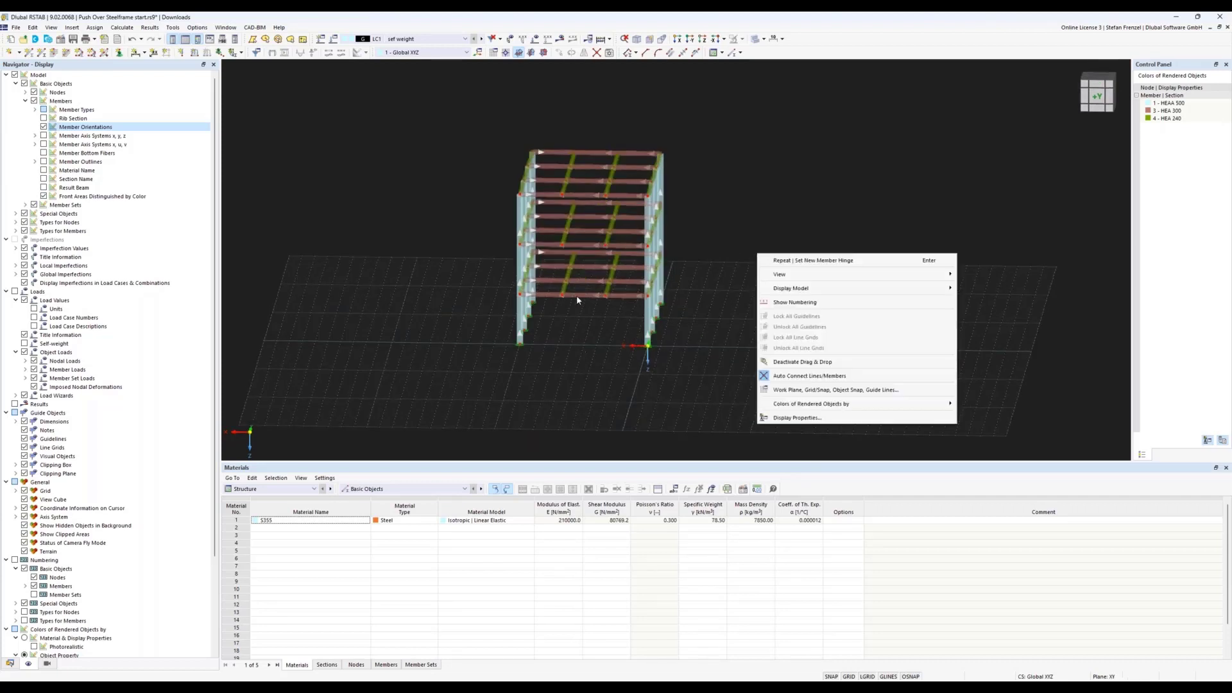
key(Escape)
scroll(578, 296, up, 3)
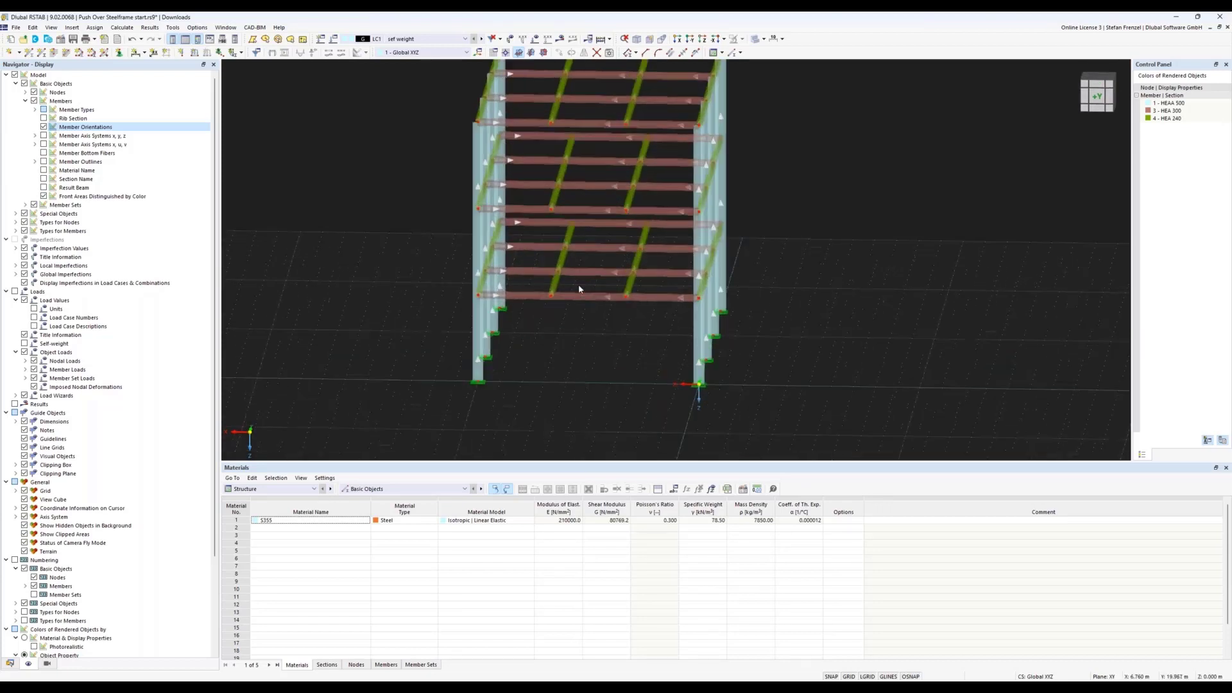
scroll(579, 289, down, 3)
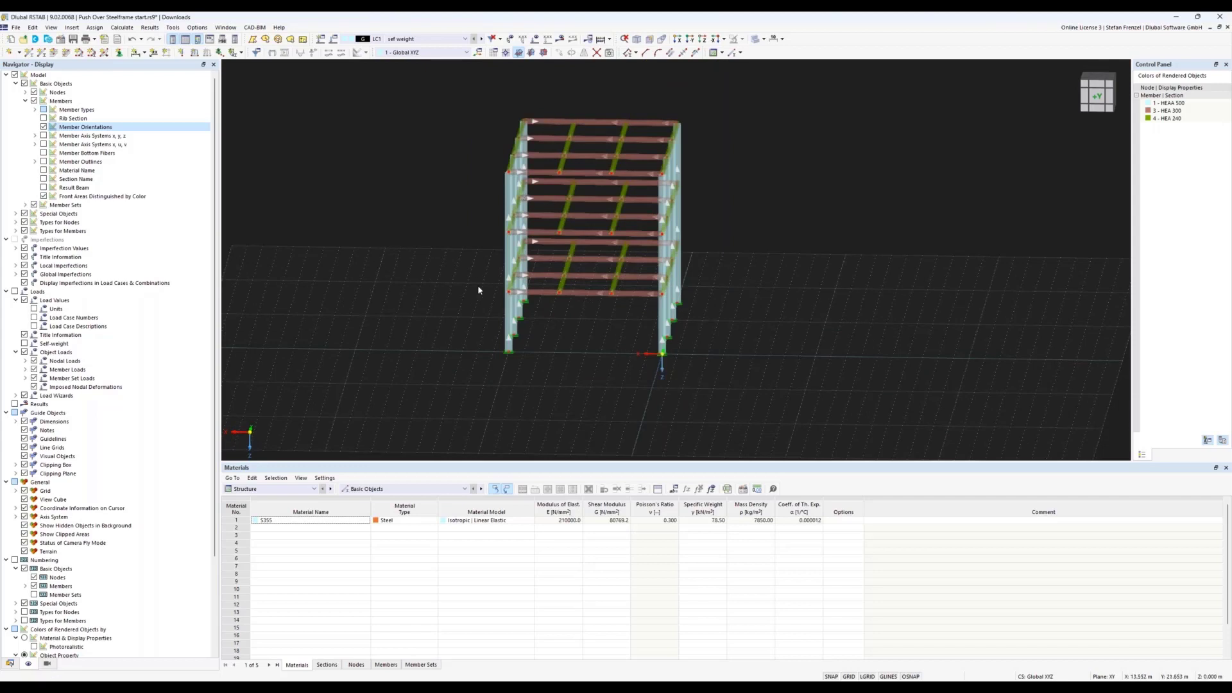
right_drag(568, 355, 576, 348)
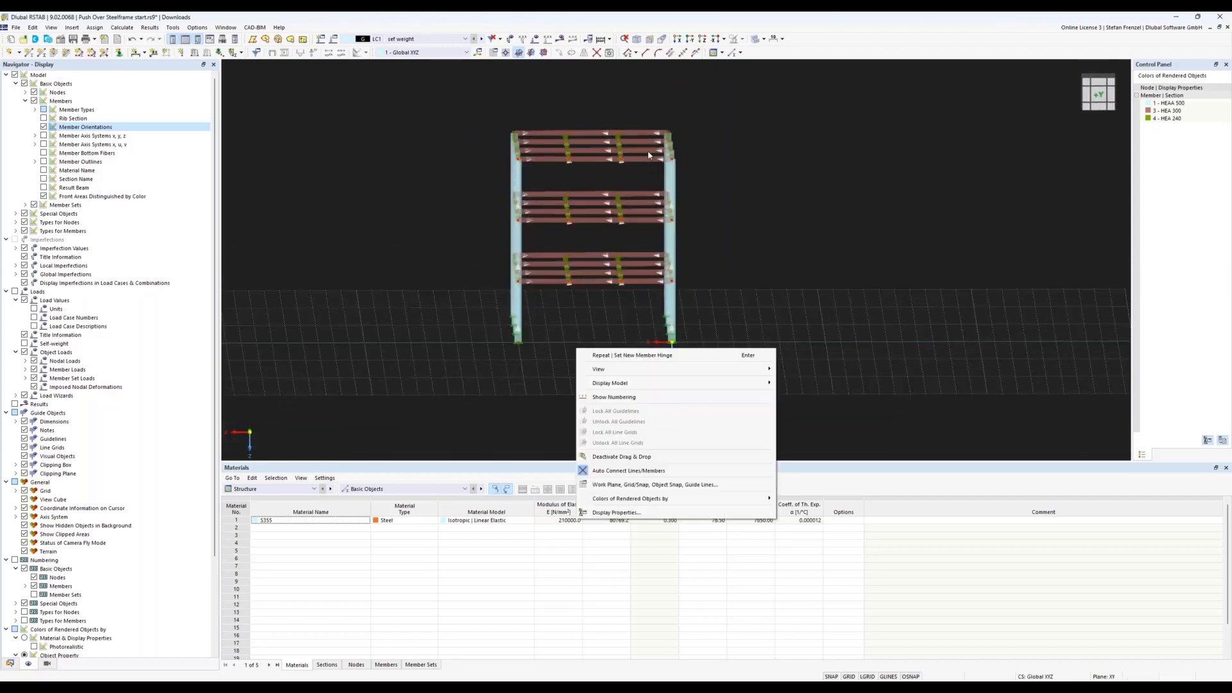
drag(652, 115, 633, 315)
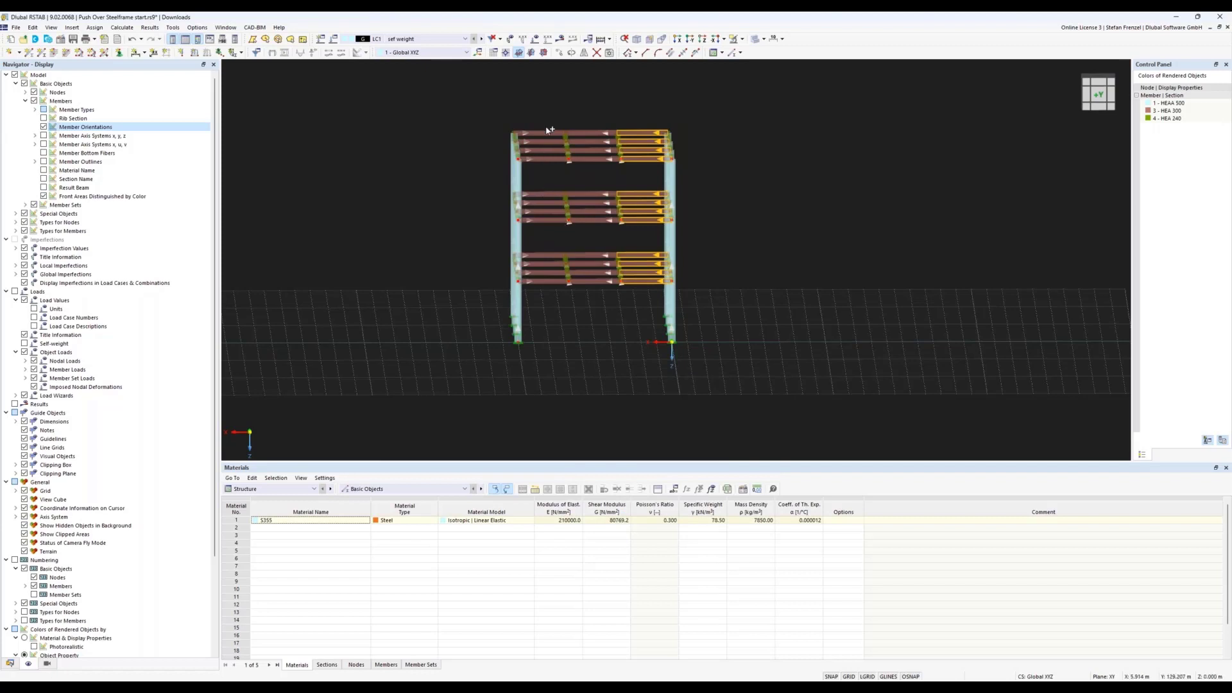
drag(547, 118, 544, 295)
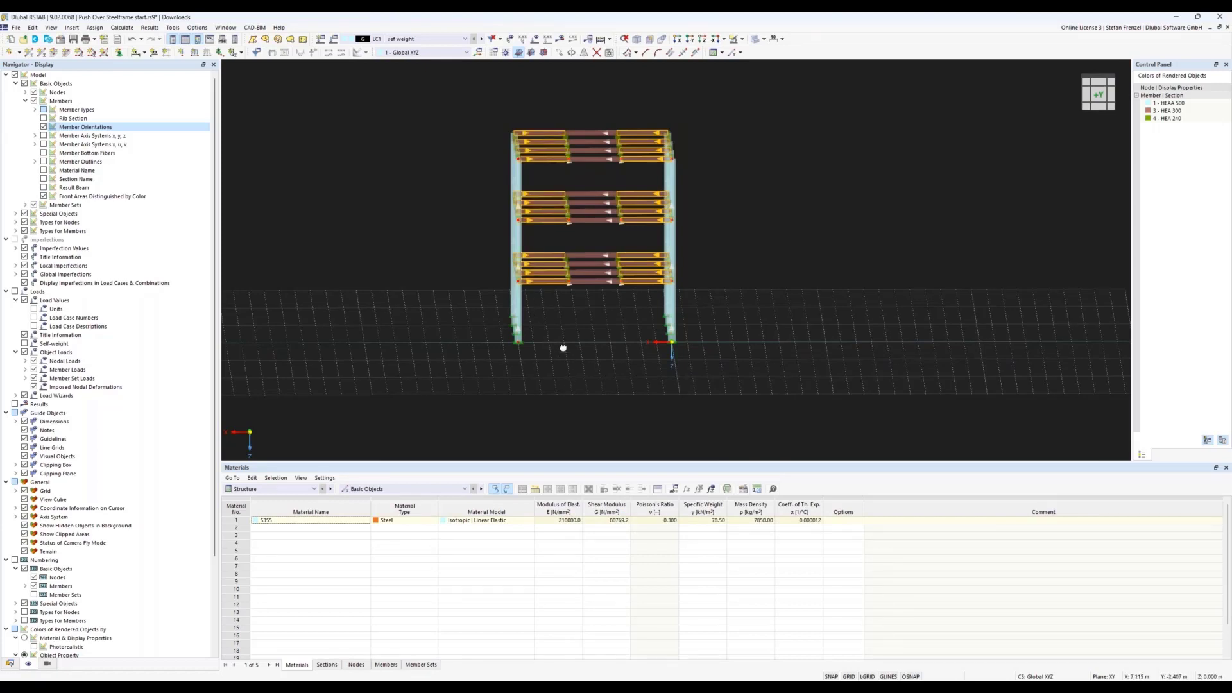
ctrl+middle_drag(567, 349, 566, 335)
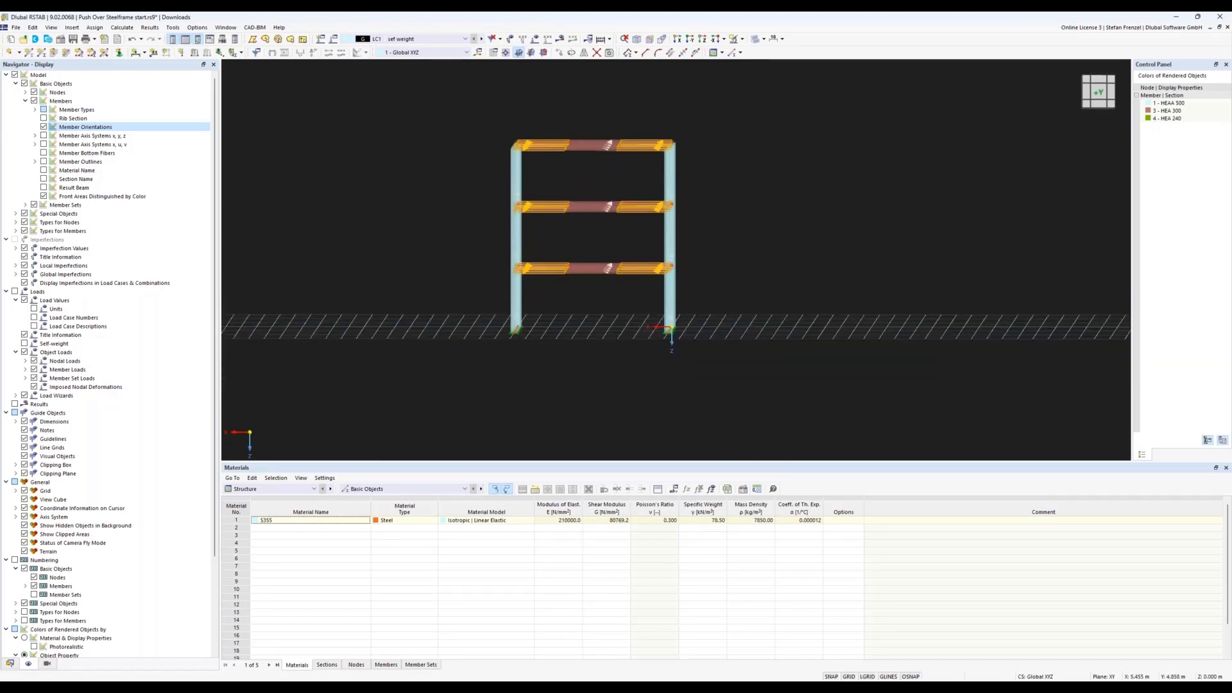
drag(699, 299, 481, 342)
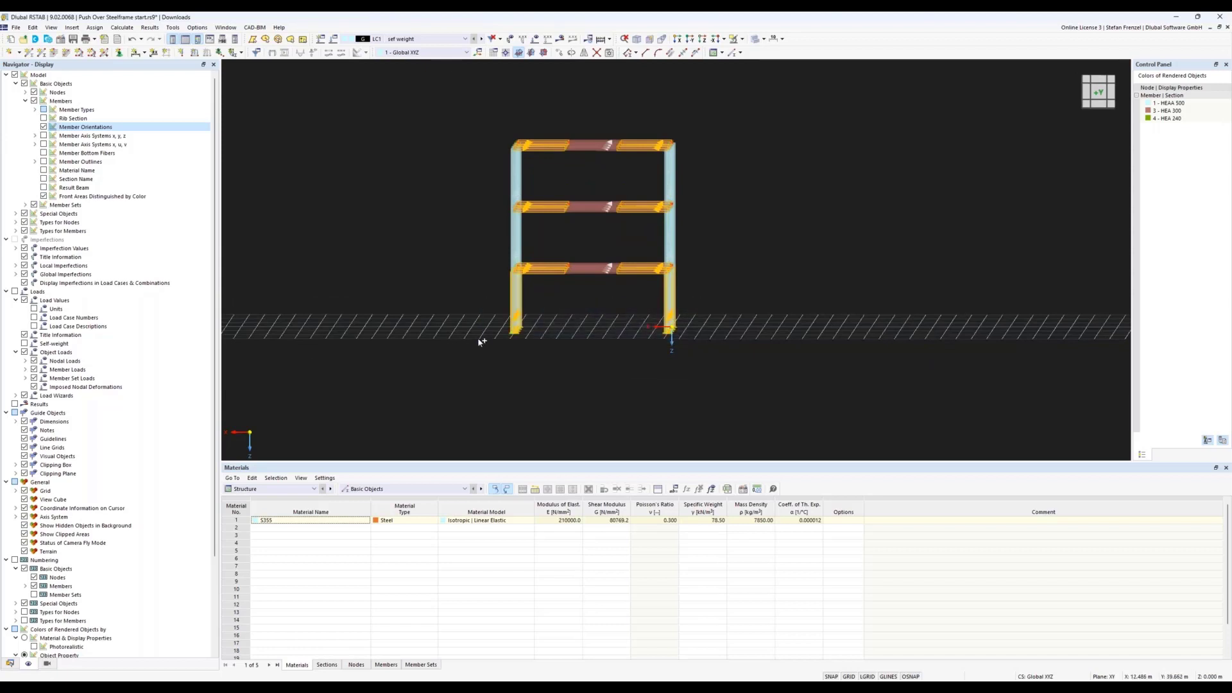
double_click(511, 311)
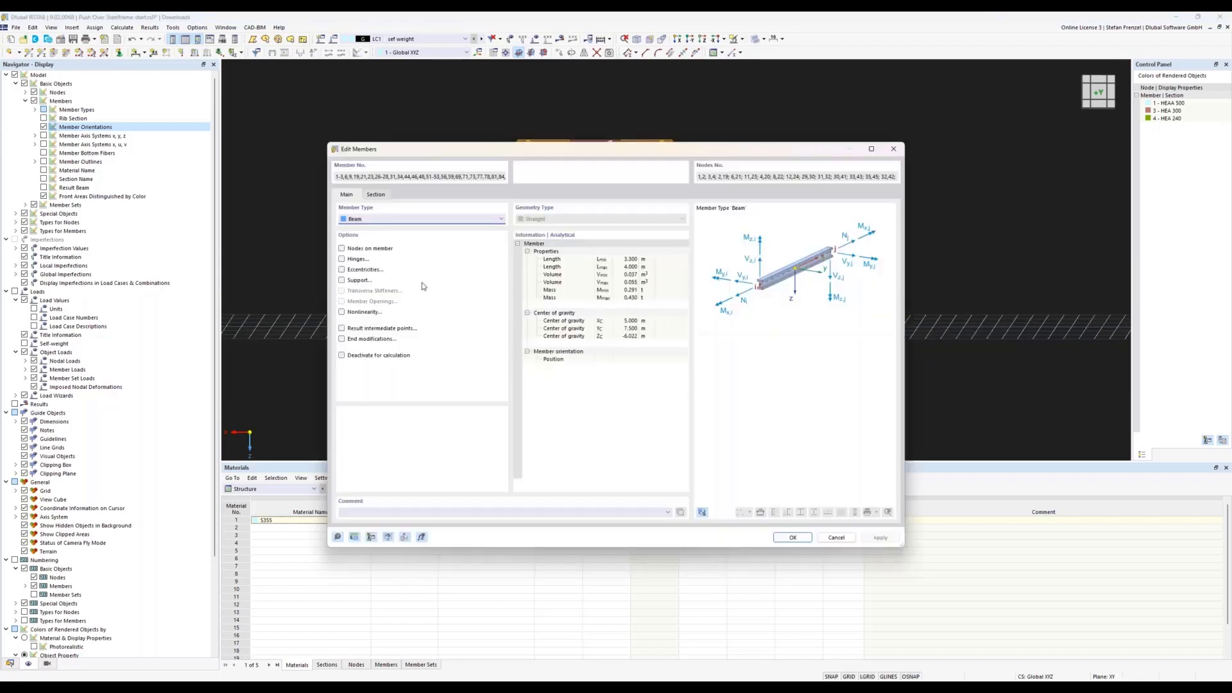
Step: Enable hinges for the selected members and assign the FEMA 356 plastic hinge 1 at member start i only
click(342, 259)
click(398, 200)
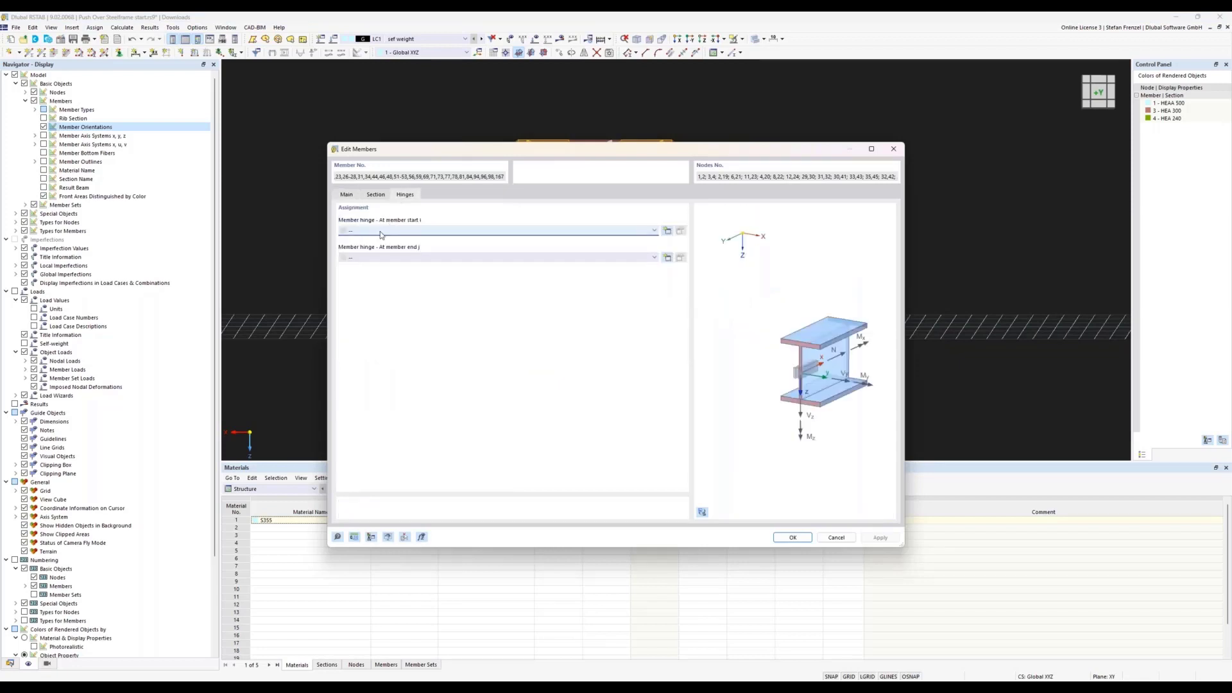
click(411, 231)
click(406, 248)
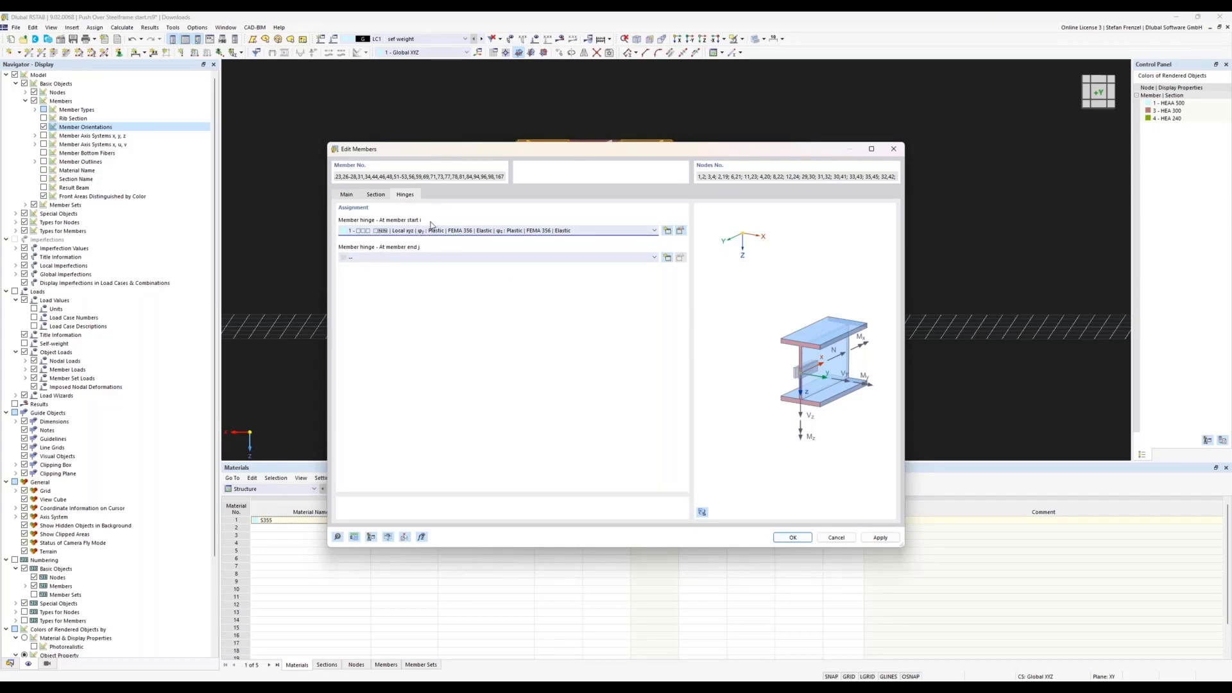
click(792, 537)
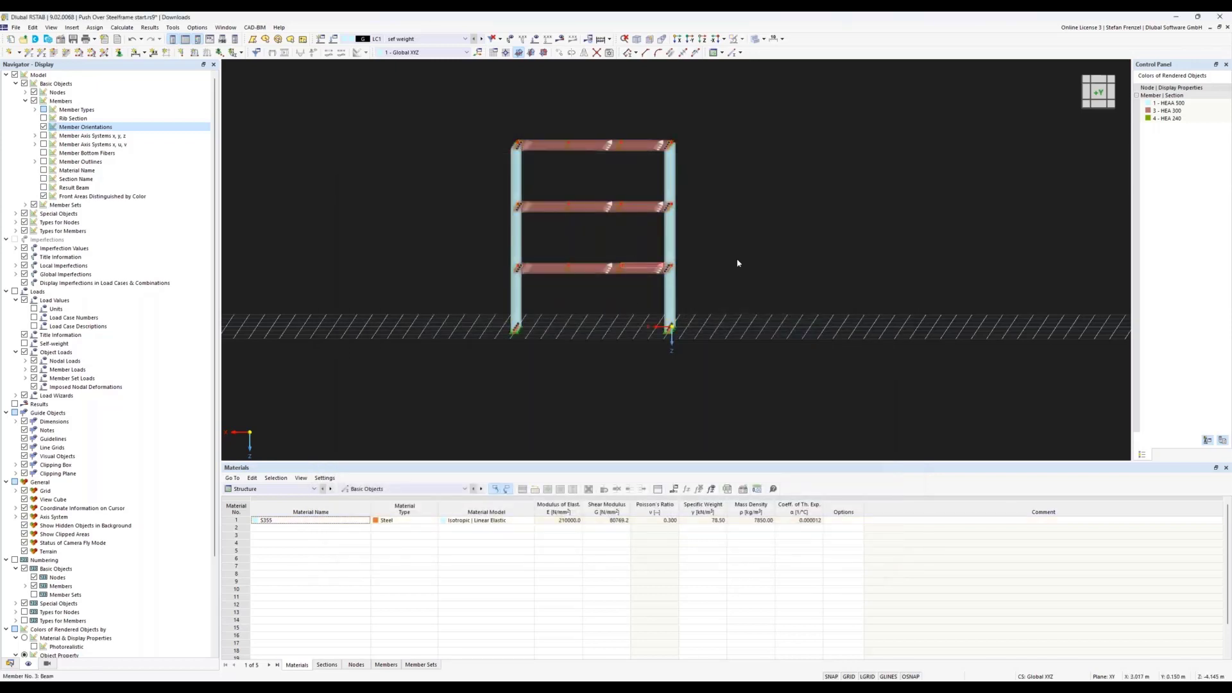
Step: Select the HEA 240 beams parallel to global Y in all three bays and storeys, and open them together for editing
ctrl+middle_drag(836, 244, 690, 249)
drag(683, 122, 659, 299)
drag(609, 119, 571, 282)
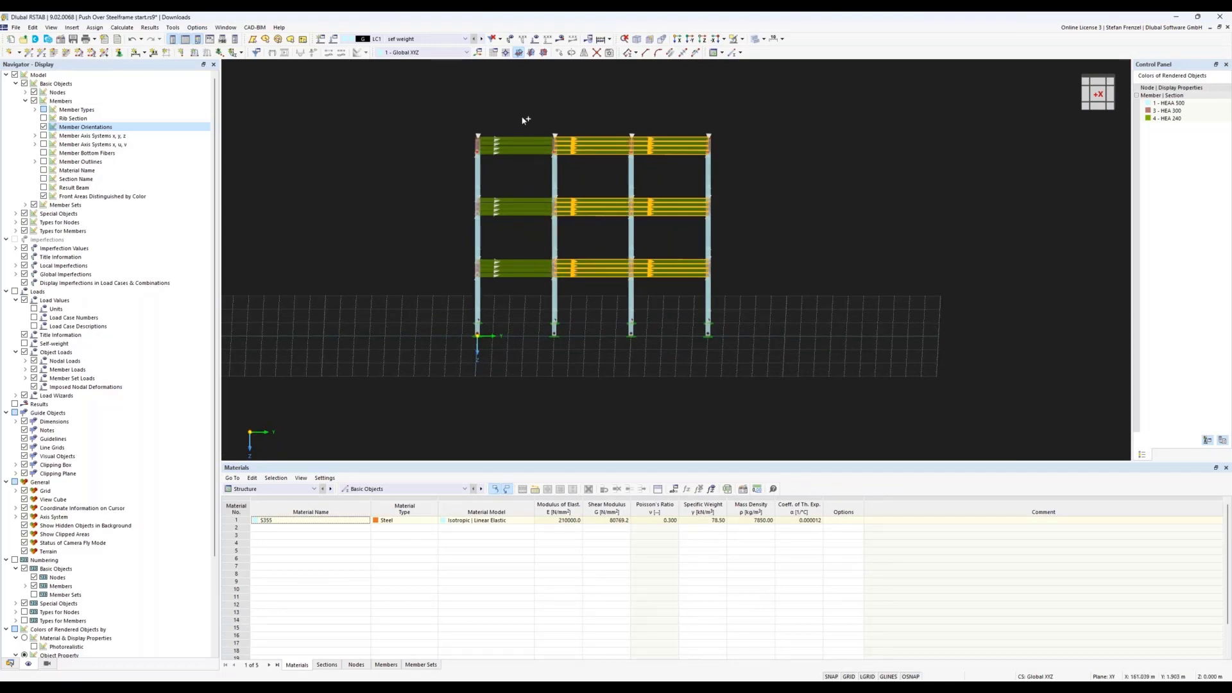
drag(521, 117, 501, 292)
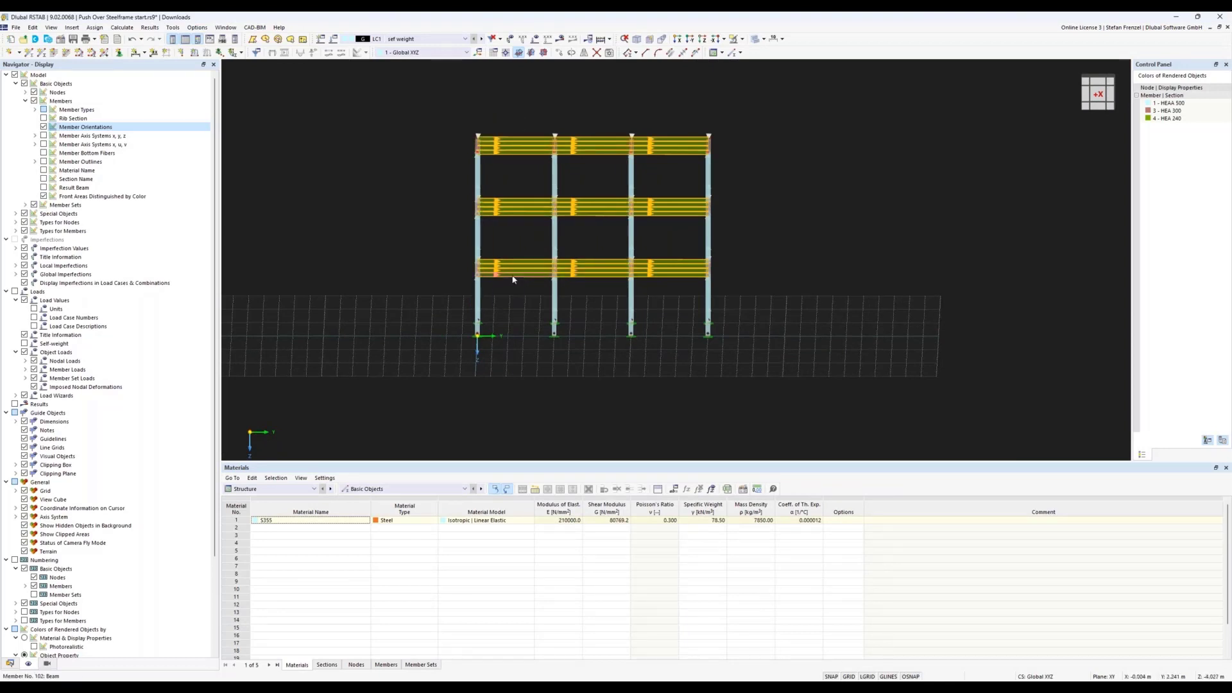
double_click(510, 281)
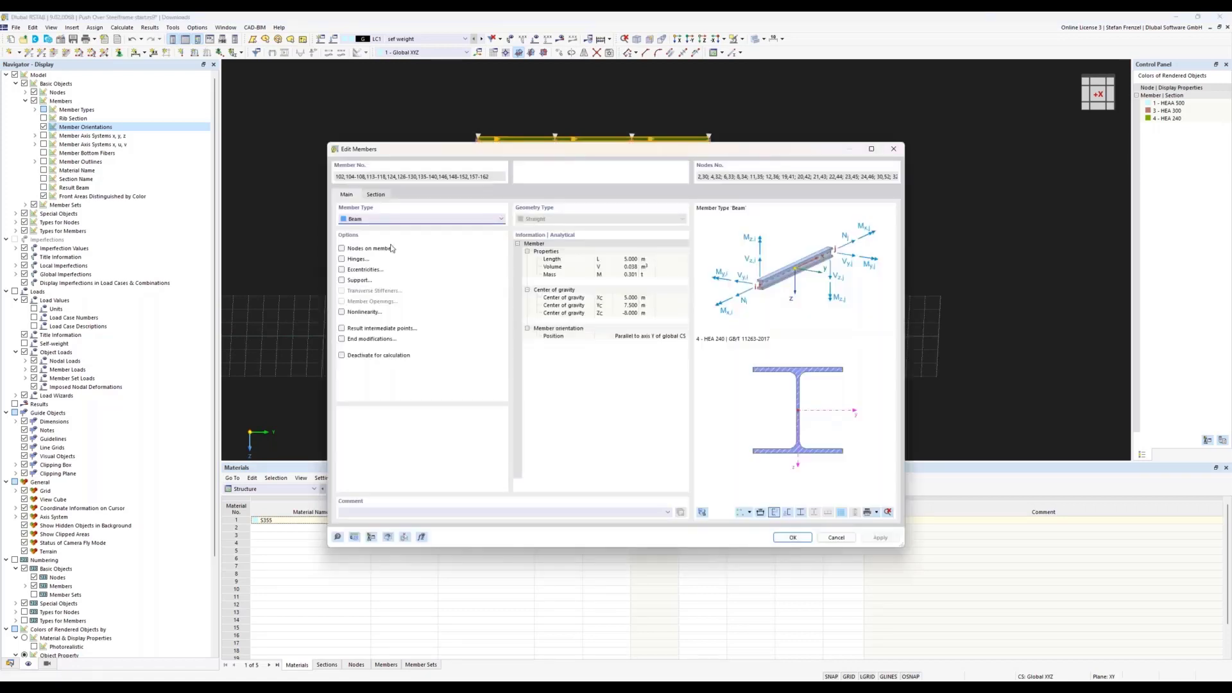
Step: Enable hinges for these beams, assign FEMA 356 plastic hinge 1 at both member start i and end j, and clear the selection
click(341, 259)
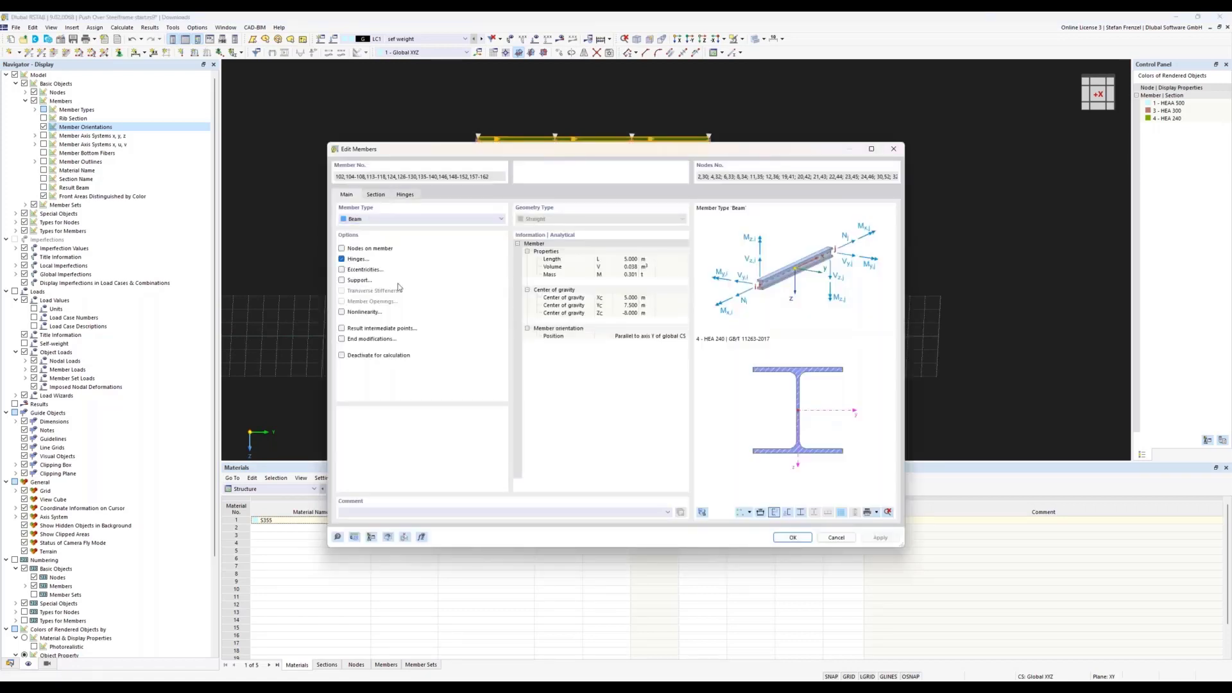
click(405, 196)
click(414, 230)
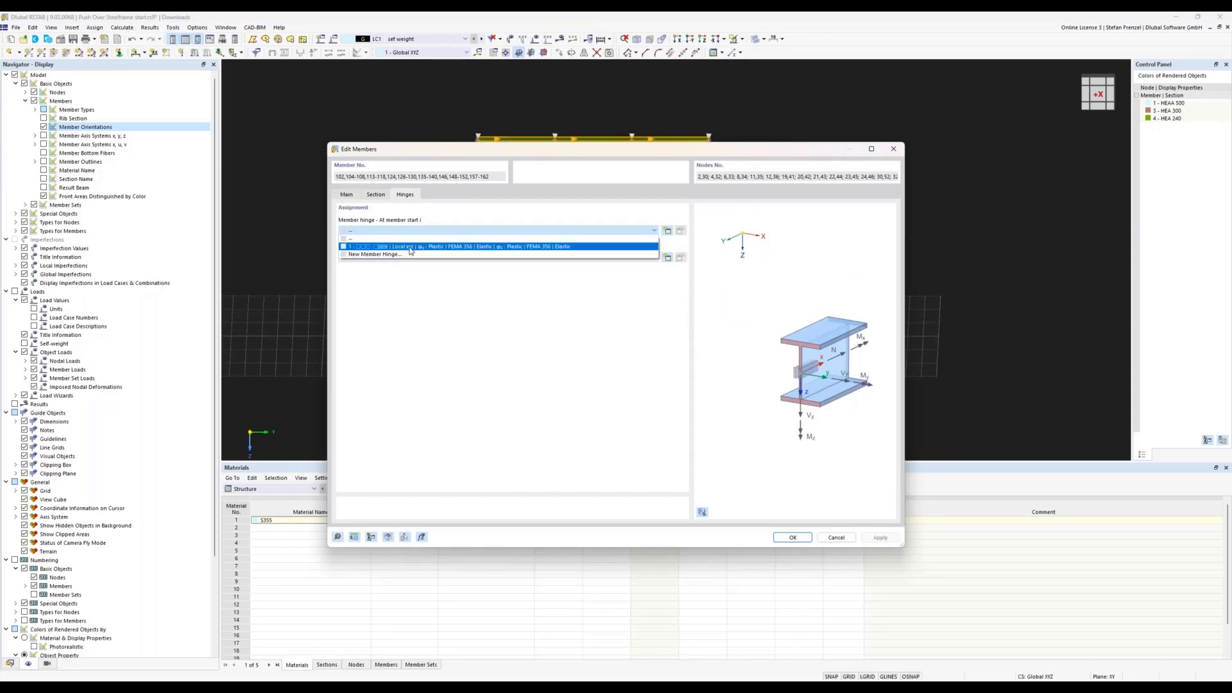
click(412, 247)
click(412, 258)
click(414, 273)
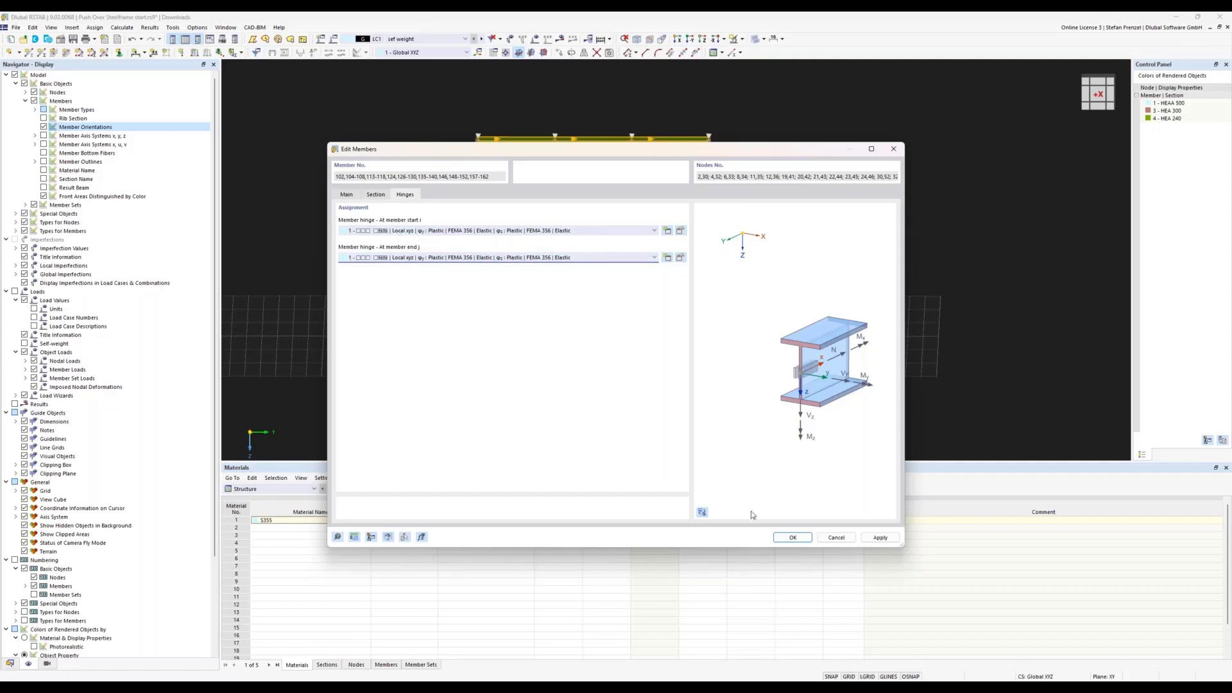
click(788, 538)
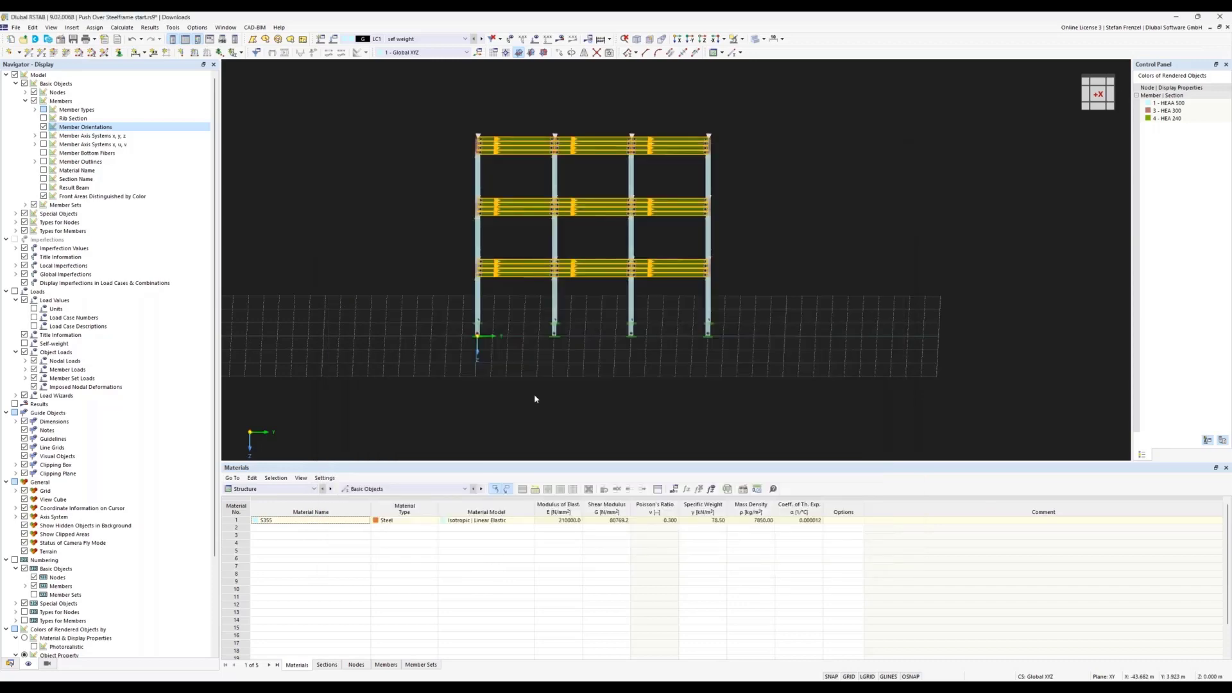
click(533, 394)
ctrl+middle_drag(408, 315, 806, 359)
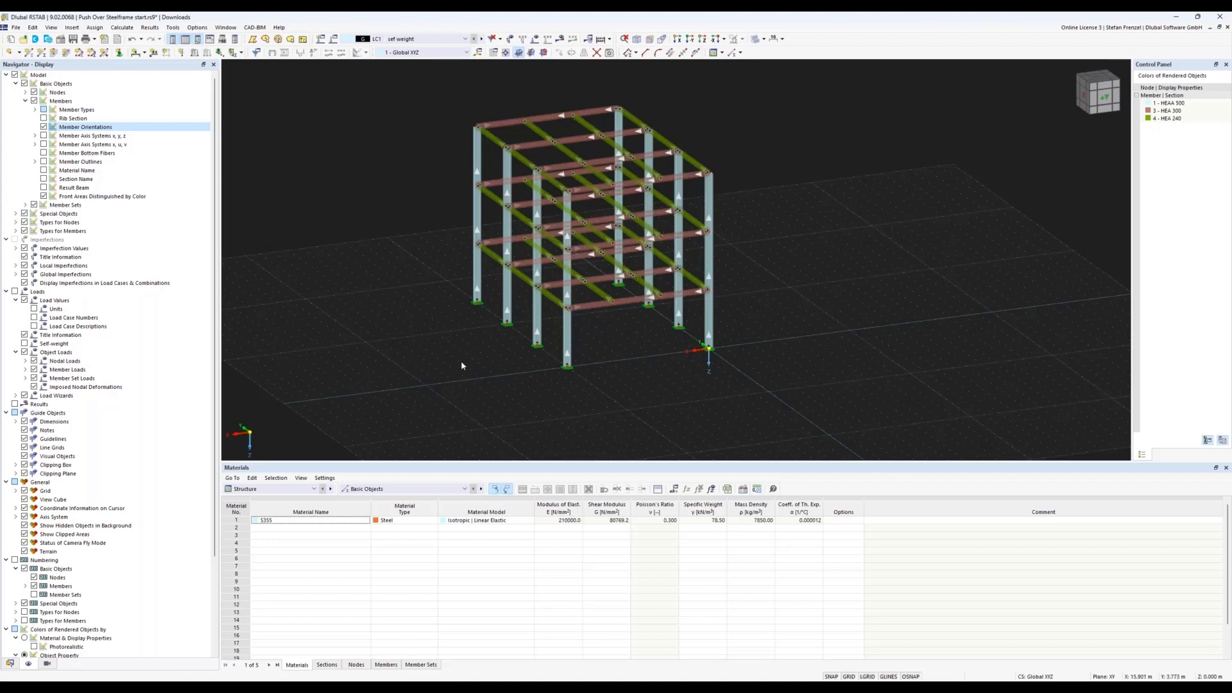
ctrl+middle_drag(462, 361, 531, 286)
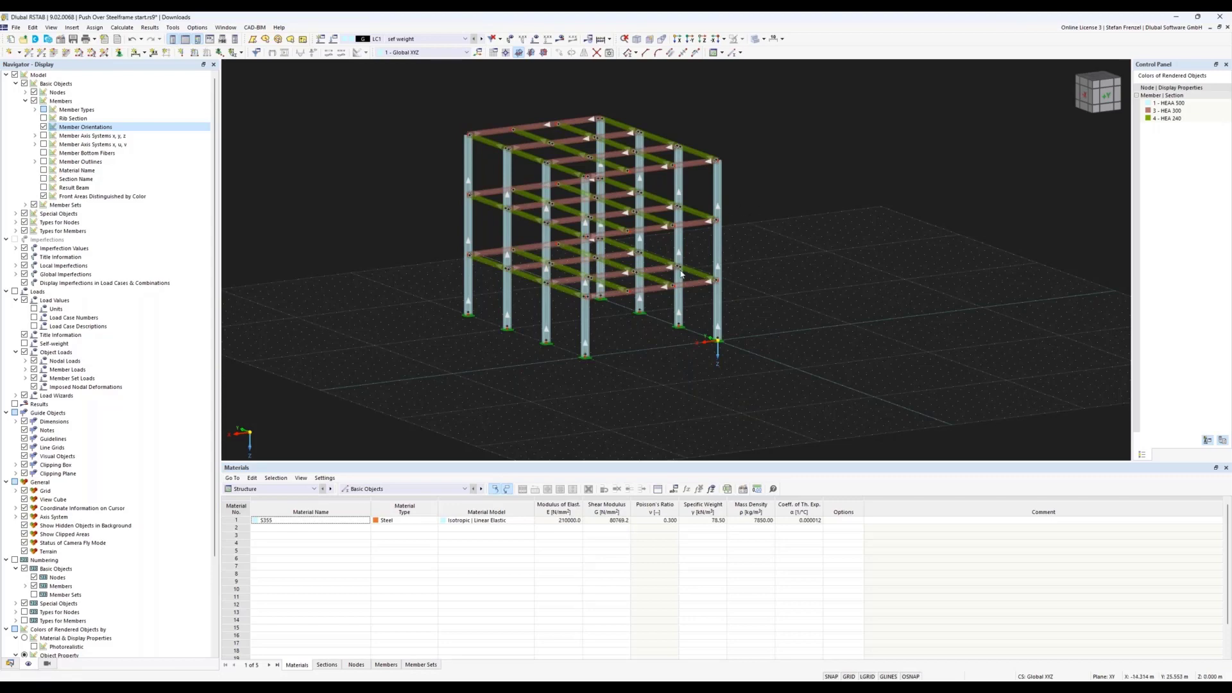
scroll(680, 274, up, 1)
scroll(629, 300, down, 4)
scroll(601, 216, up, 3)
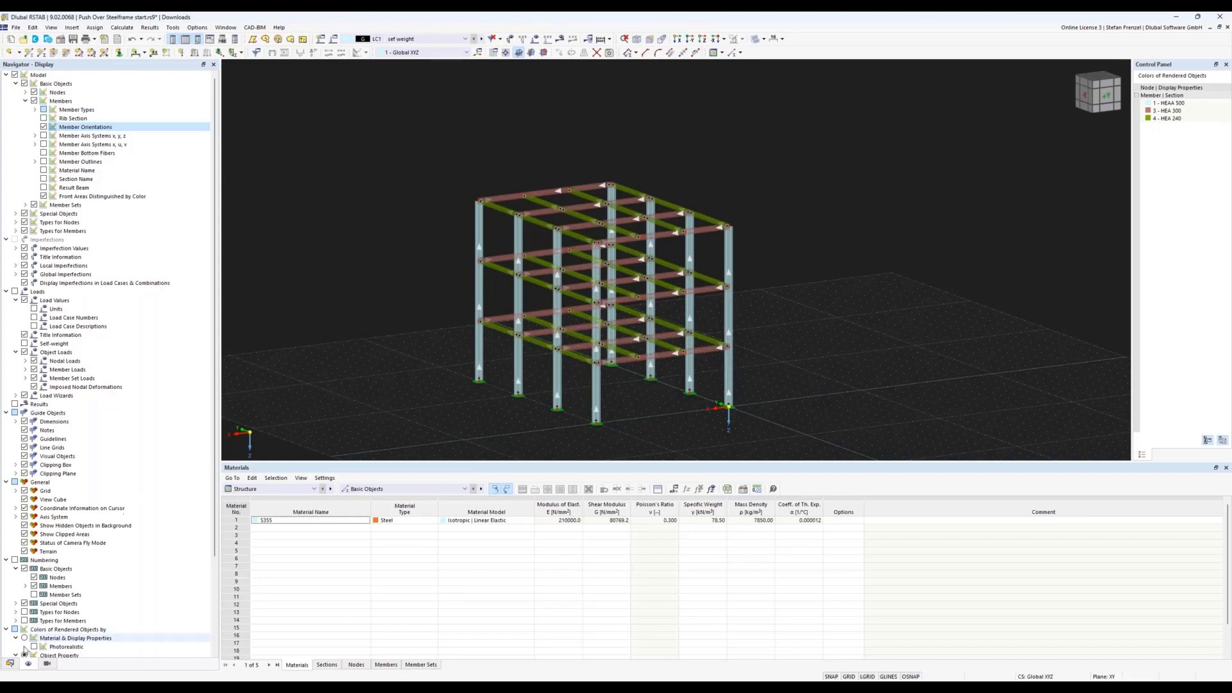
Step: Open the load cases and combinations for editing and create a design situation of type Seismic/Mass Combination - psi-E,i
click(11, 663)
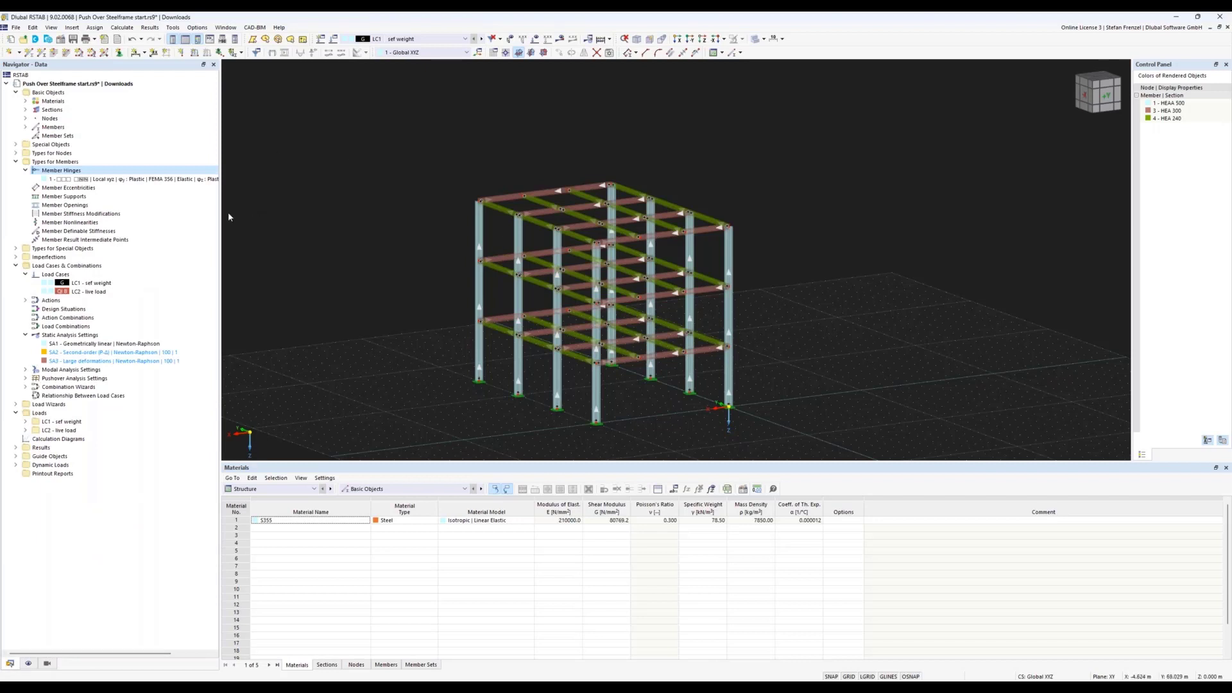
right_click(68, 275)
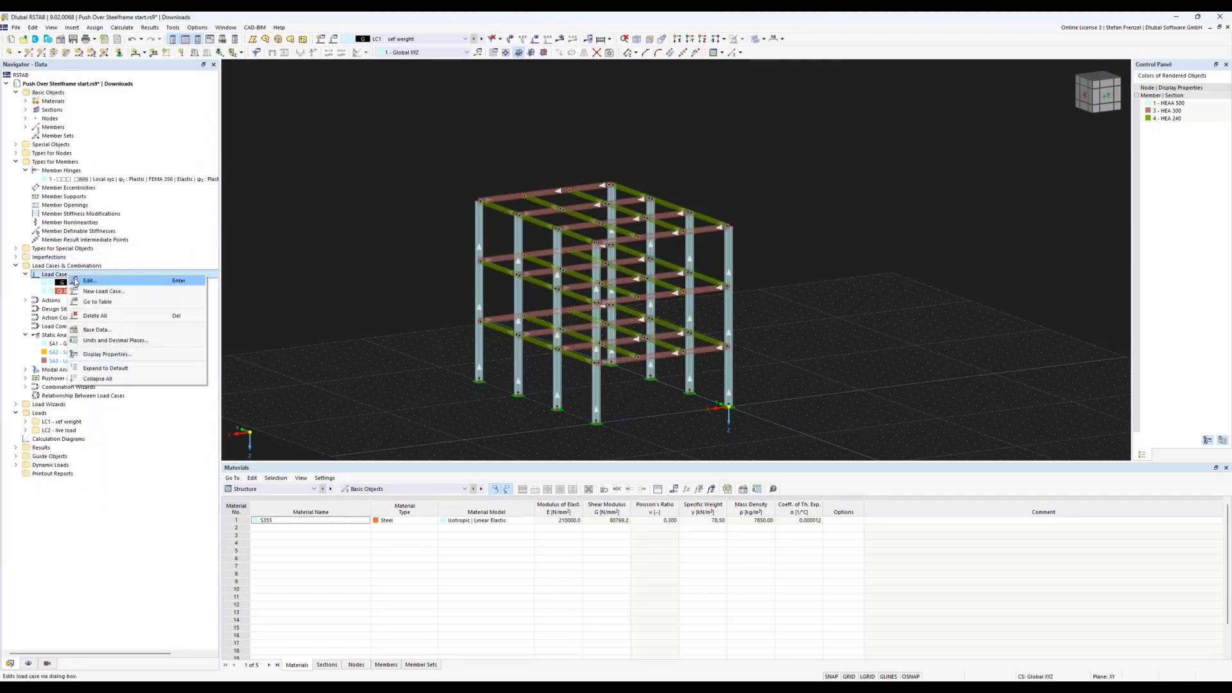
click(75, 281)
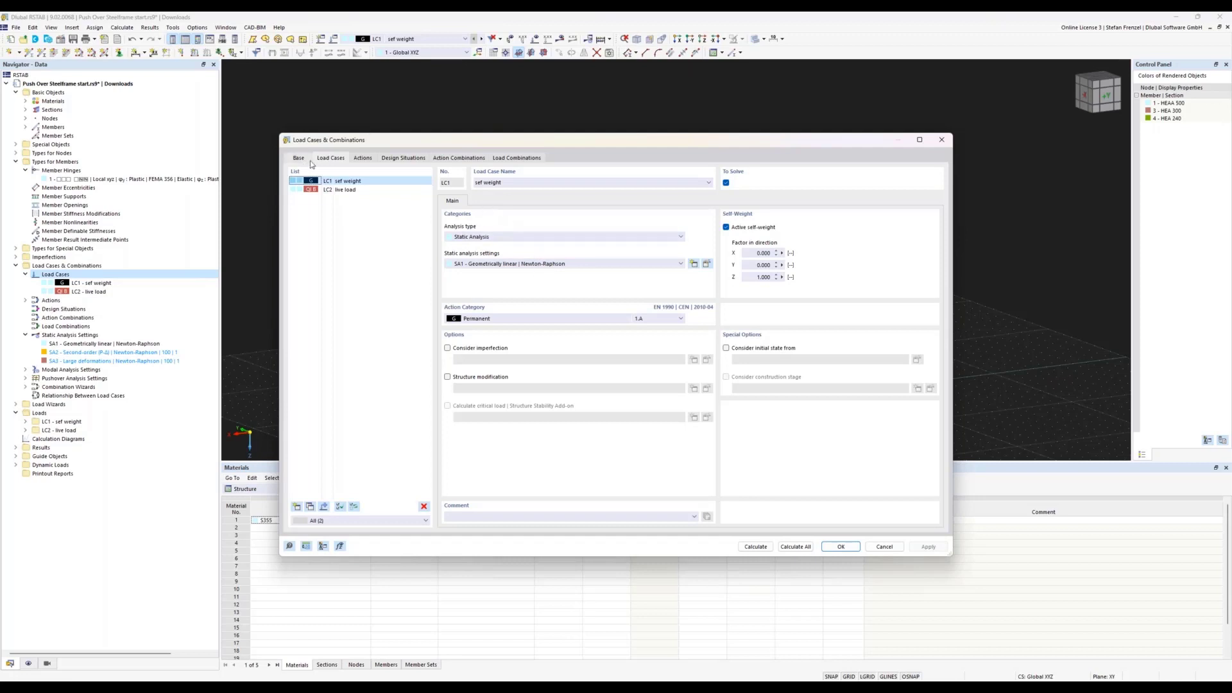
click(383, 161)
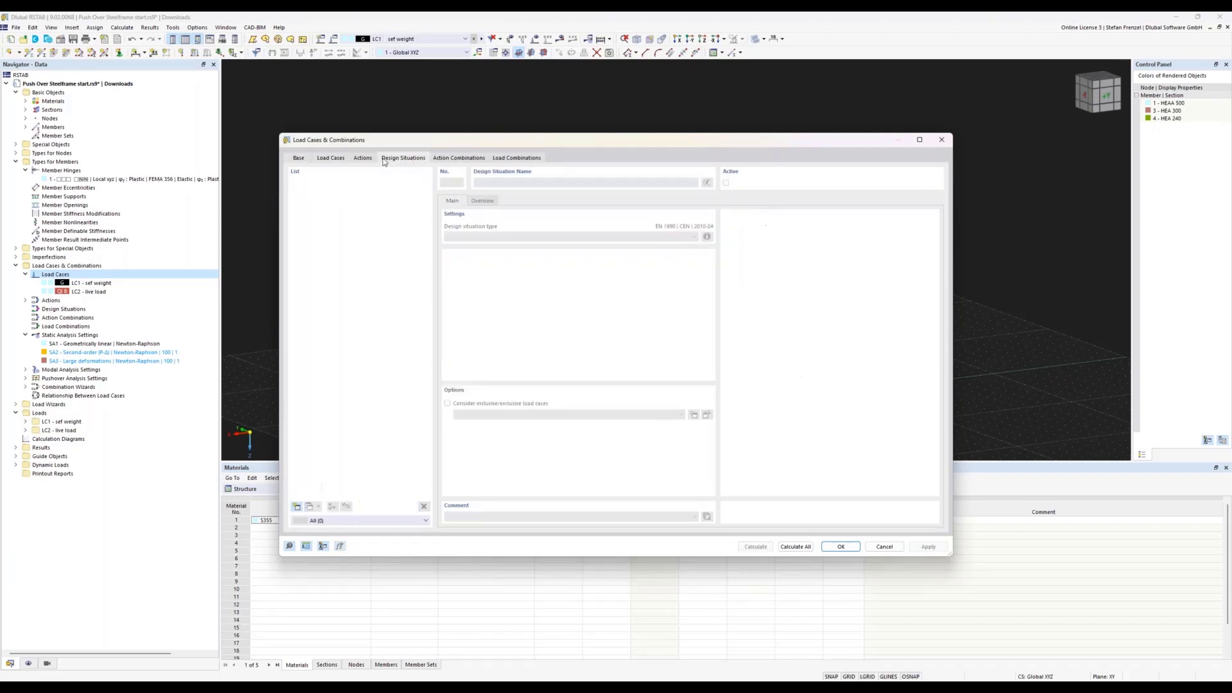
click(297, 507)
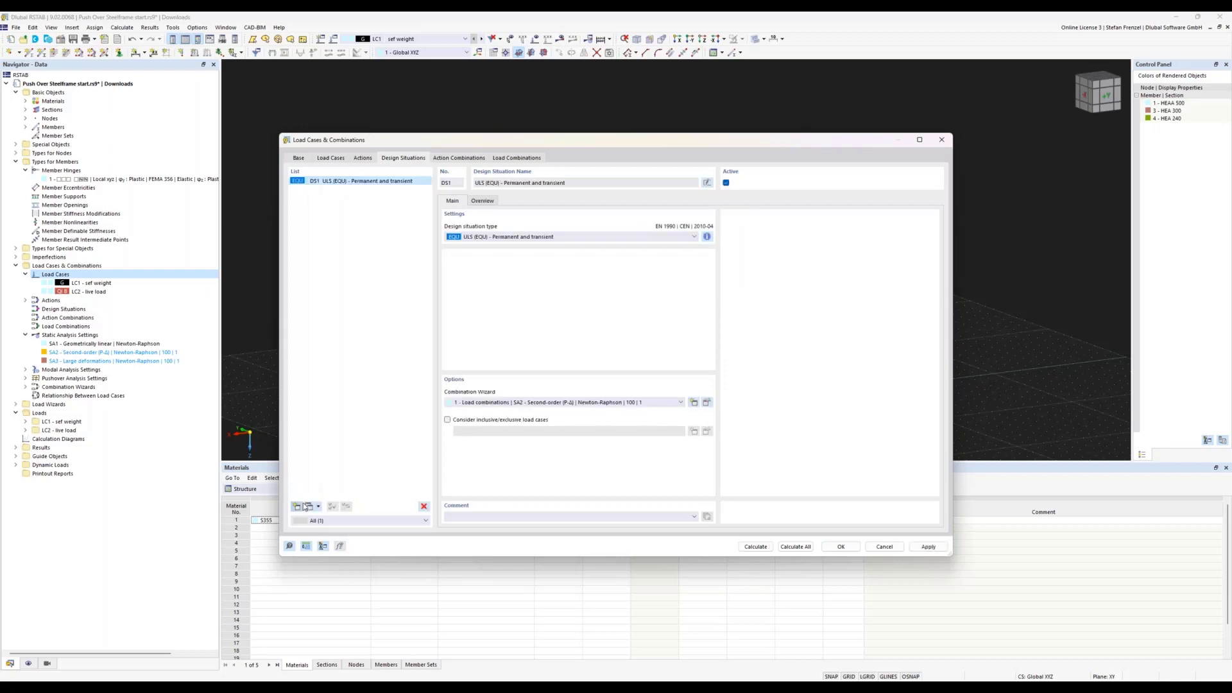
click(501, 237)
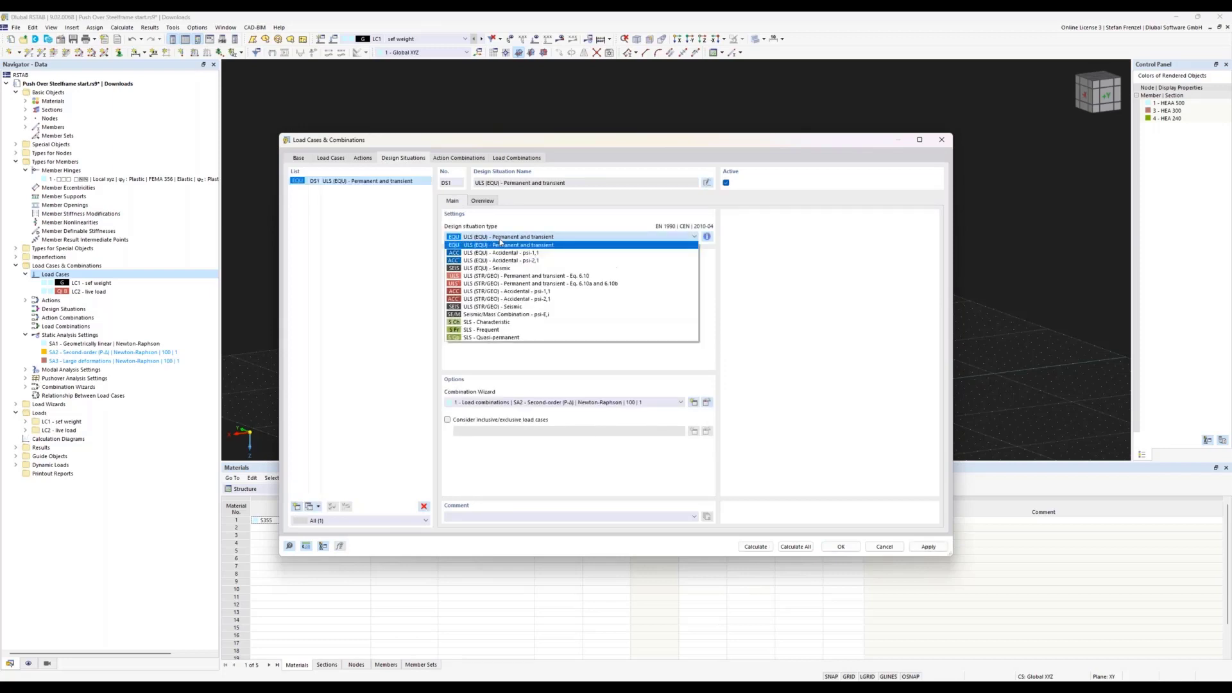
click(504, 314)
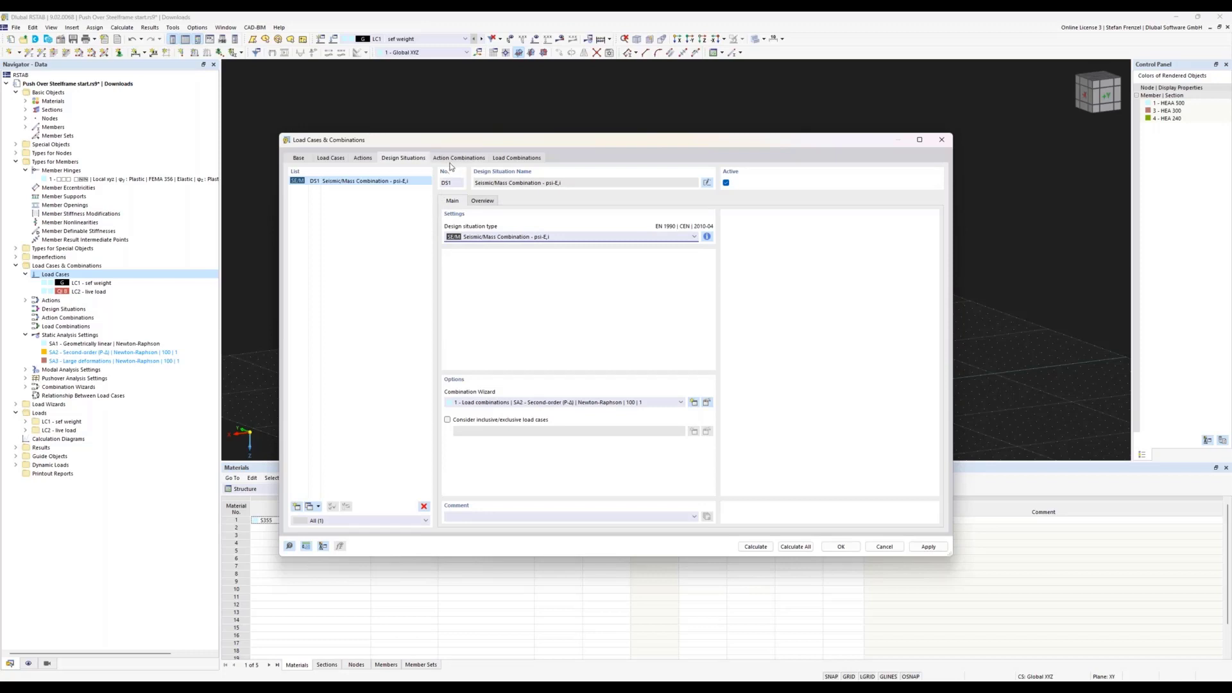
Step: Set the static analysis settings of load combination CO1 to SA3 - Large deformations | Newton-Raphson | 100 | 1
click(497, 160)
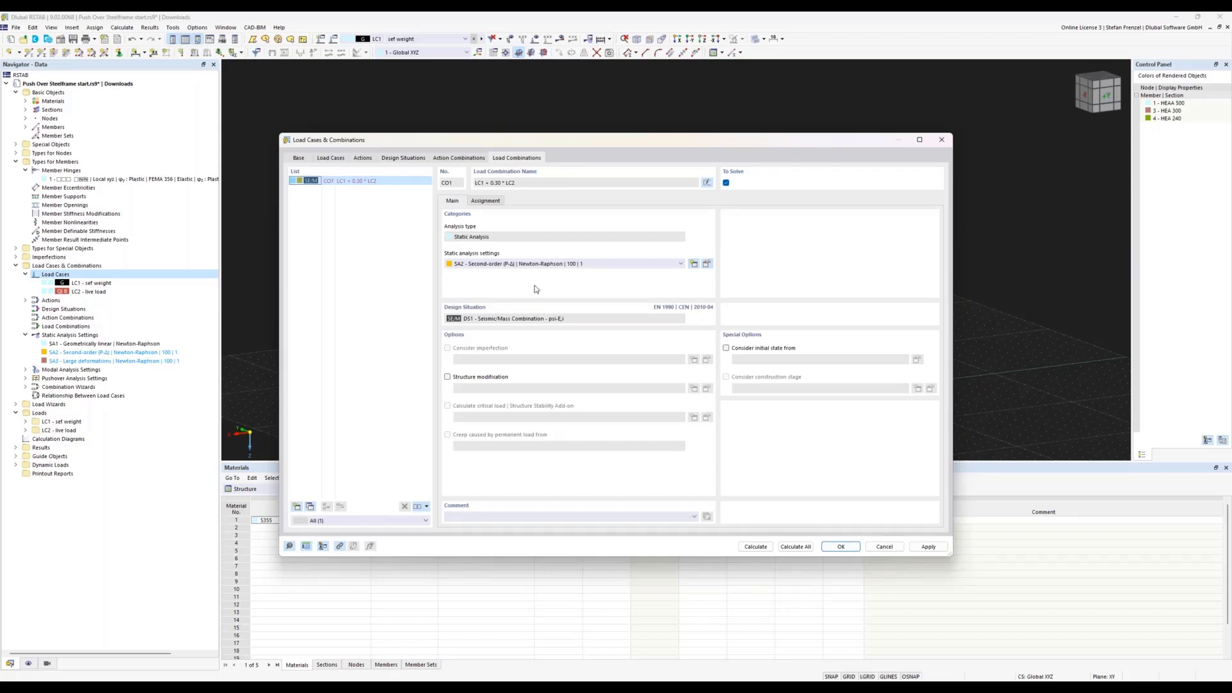
click(565, 264)
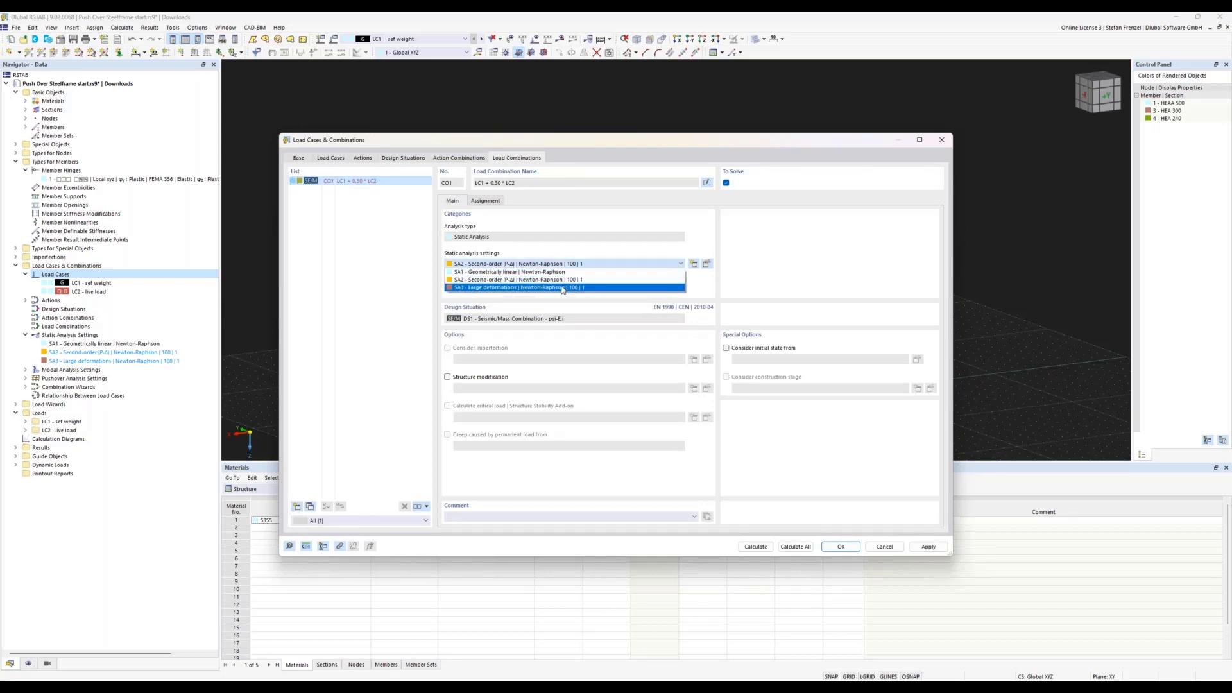
click(563, 289)
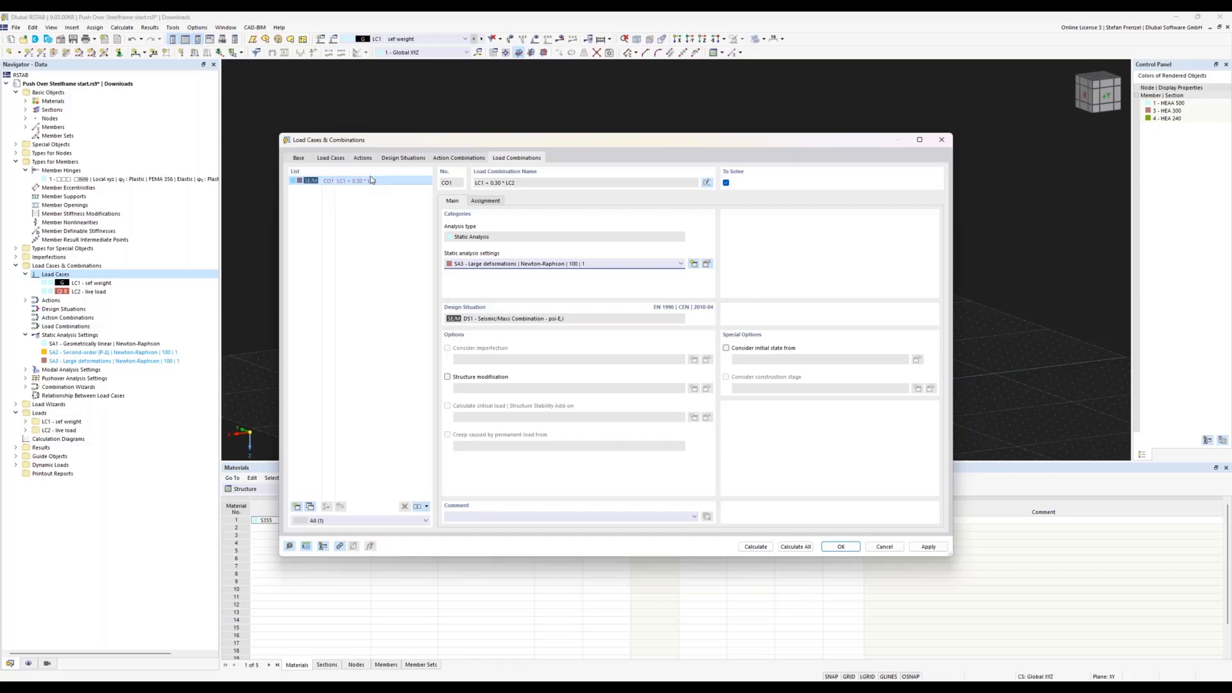
Step: Add load case LC3 as a Modal Analysis with masses imported from CO1 - LC1 + 0.30 * LC2, and calculate it
click(333, 159)
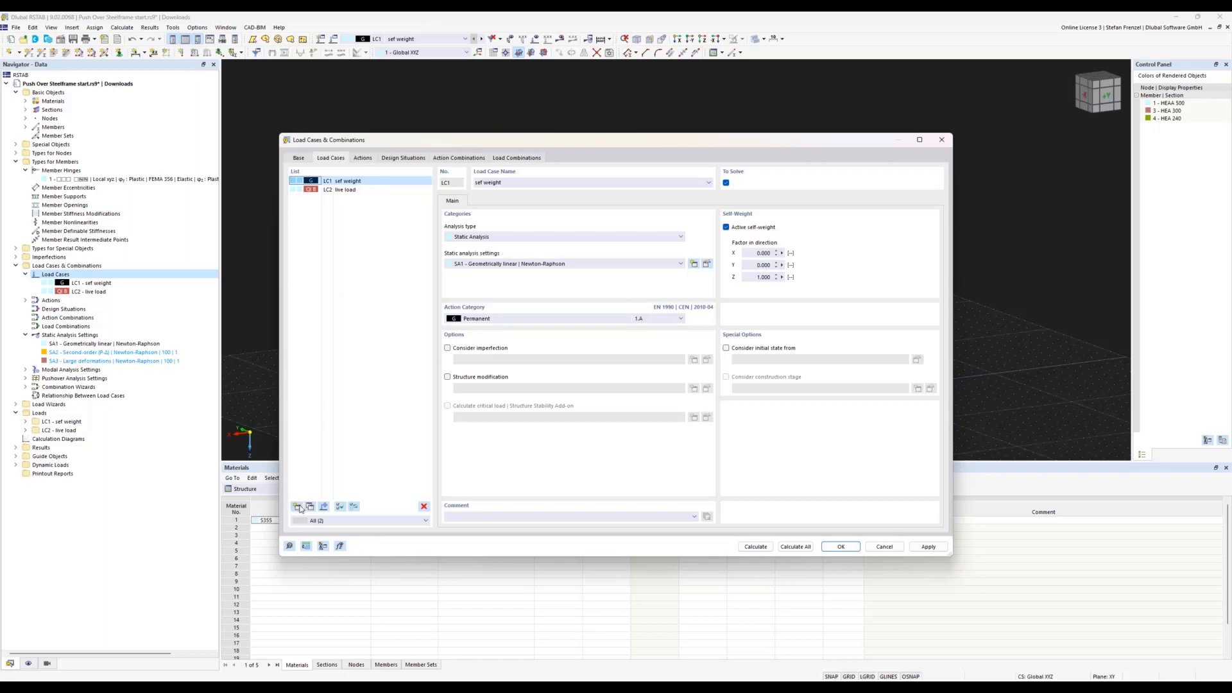
click(298, 507)
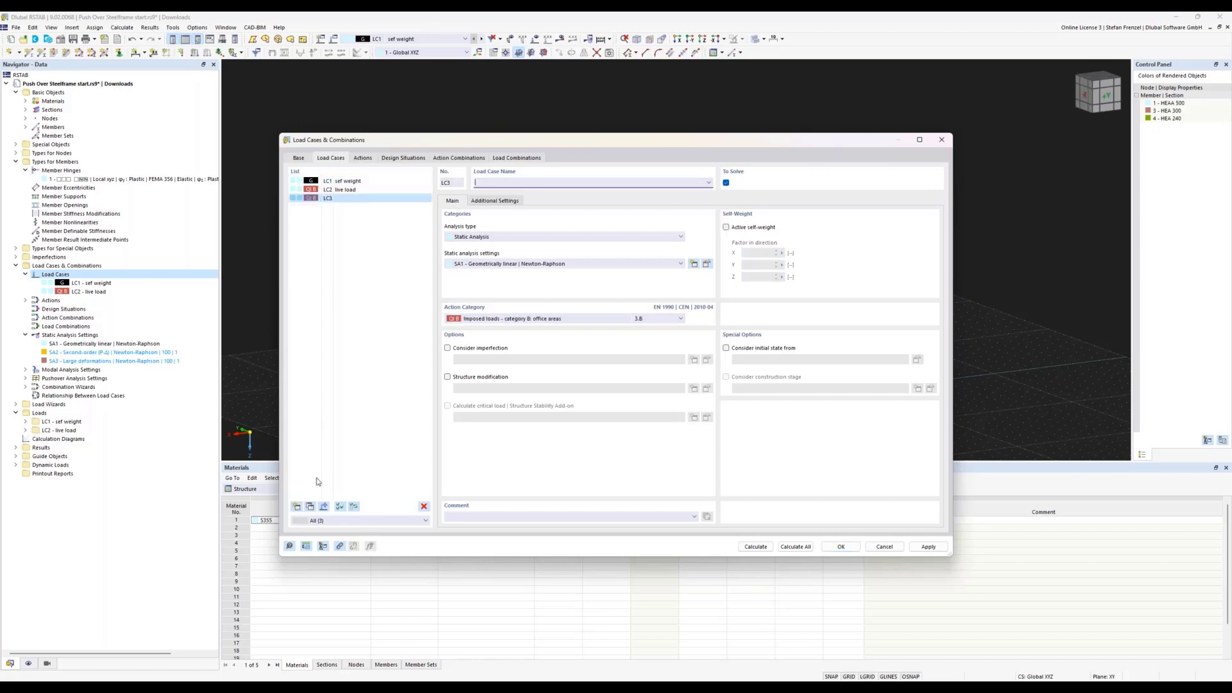
click(535, 238)
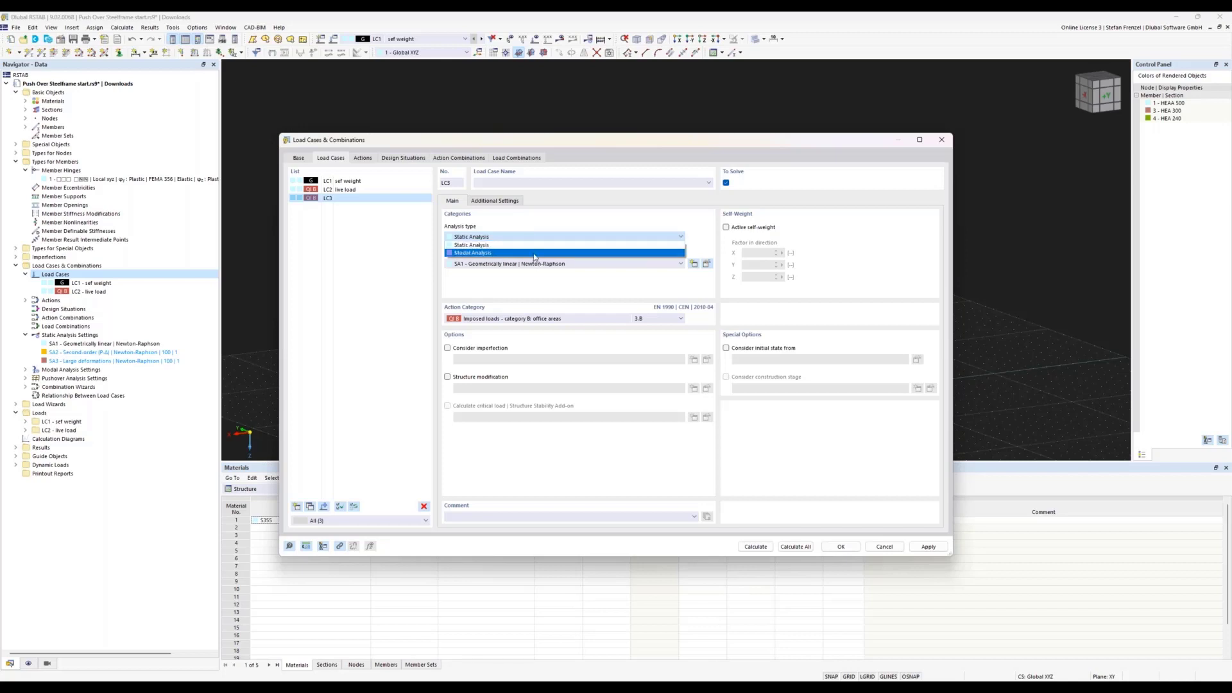
click(535, 253)
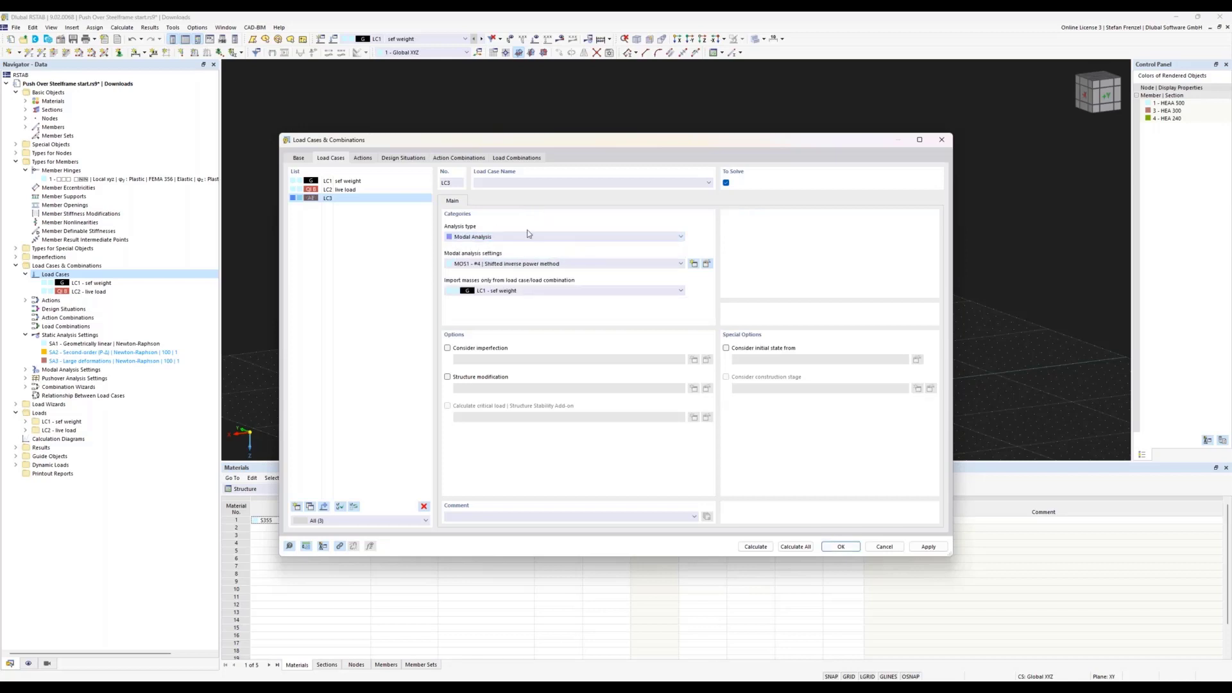
click(550, 293)
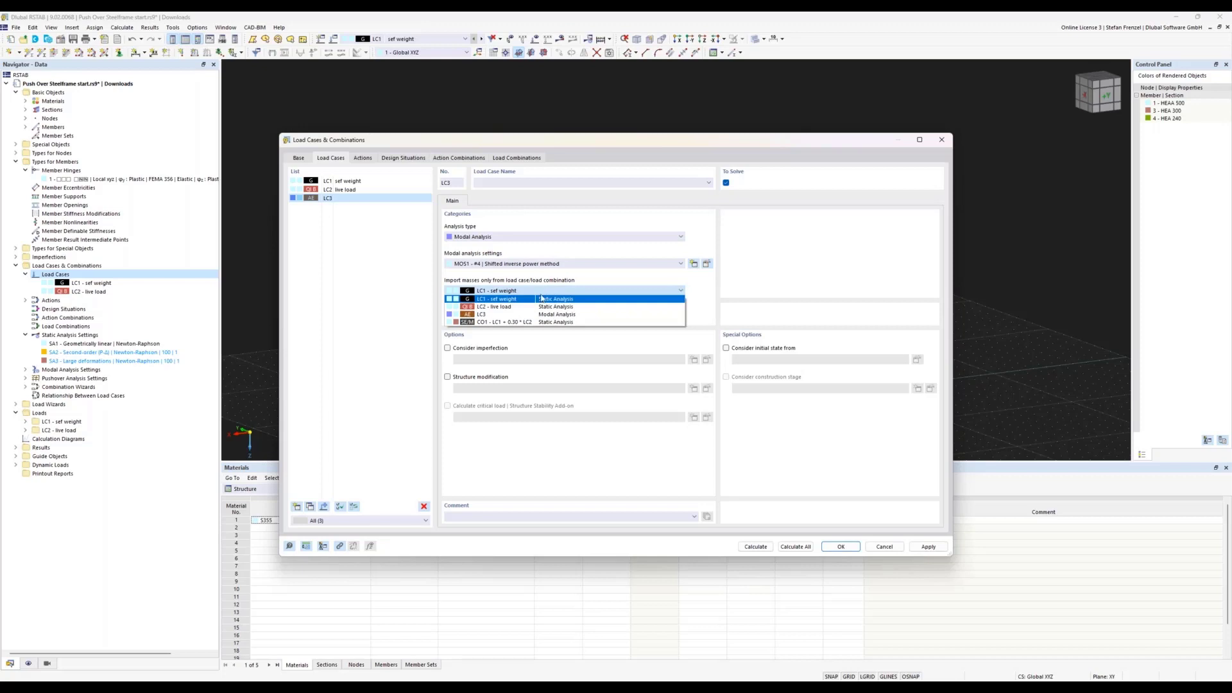
click(504, 323)
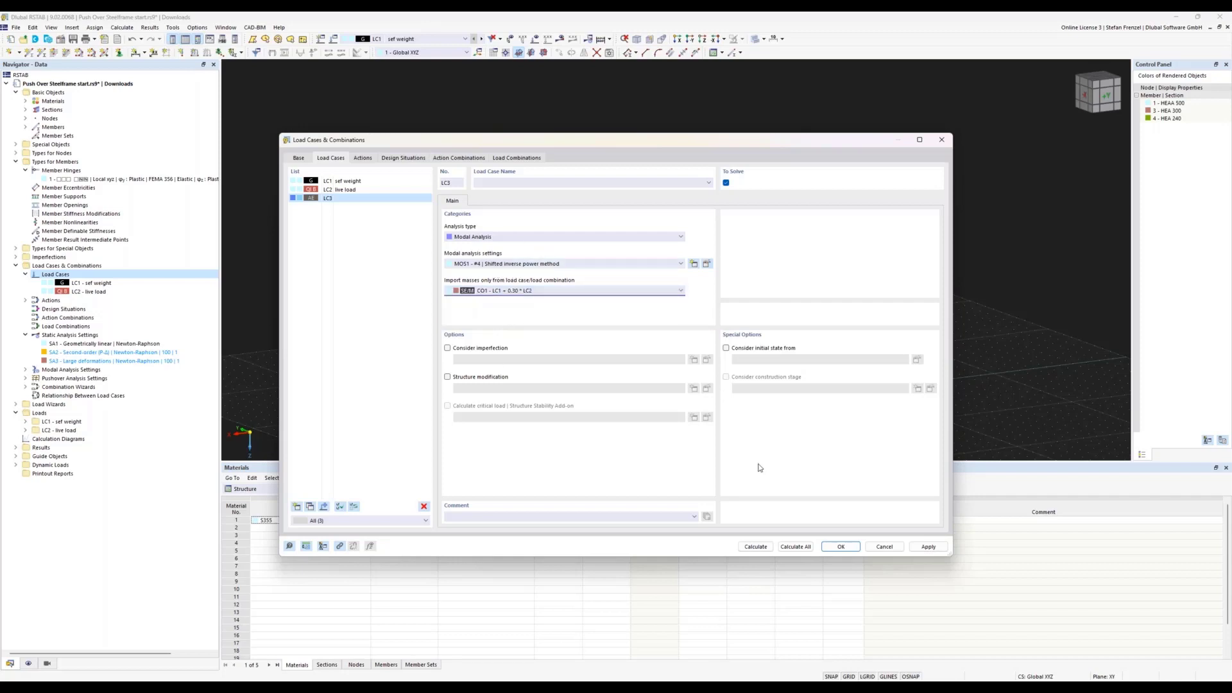
click(755, 546)
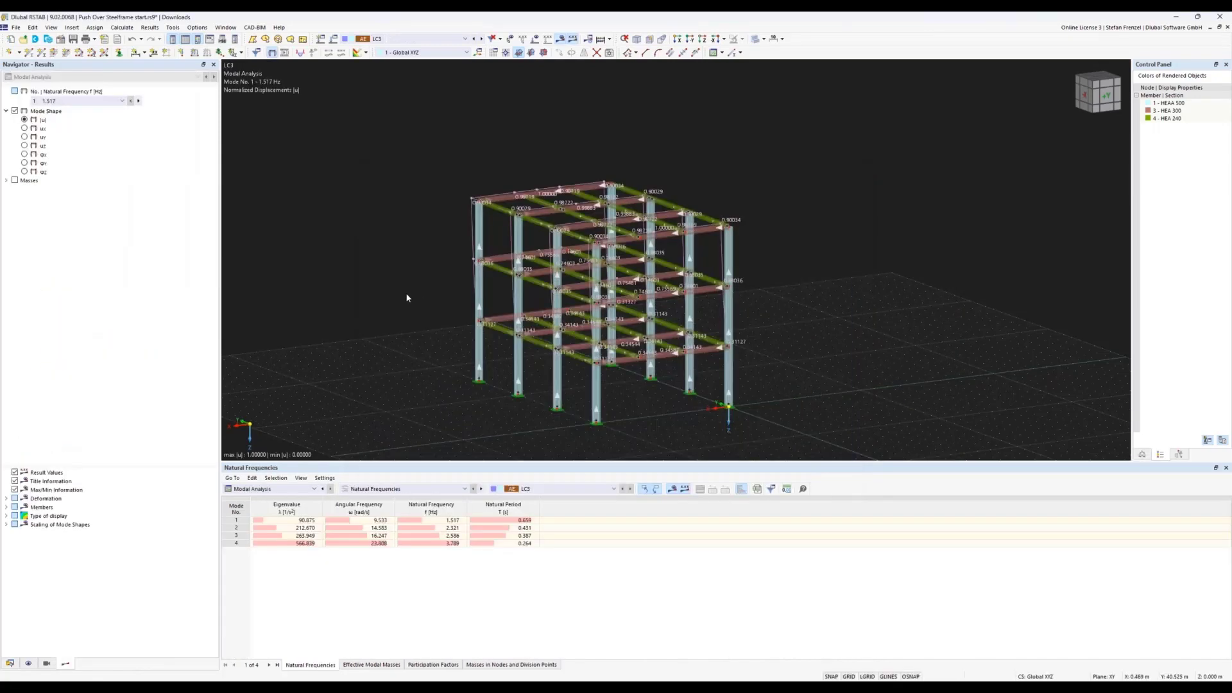
Step: Examine mode 1's natural frequency and period, plus the translational effective modal mass factors of mode 1 in Y and mode 2 in X
click(449, 520)
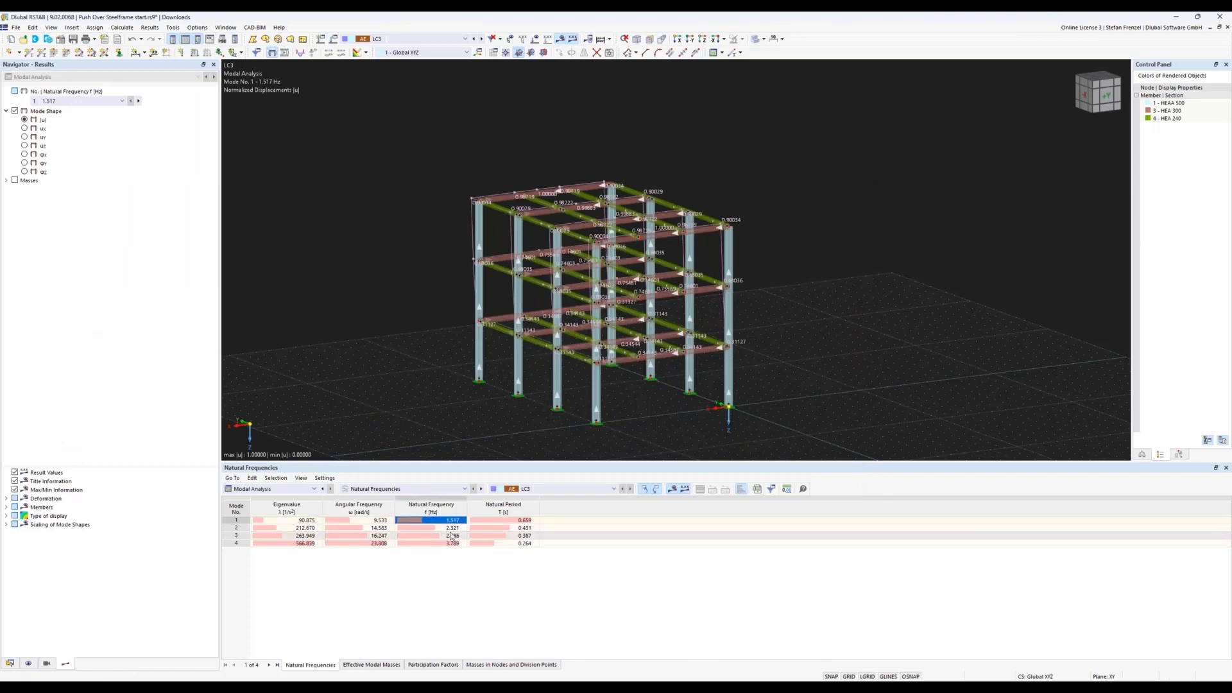
click(487, 521)
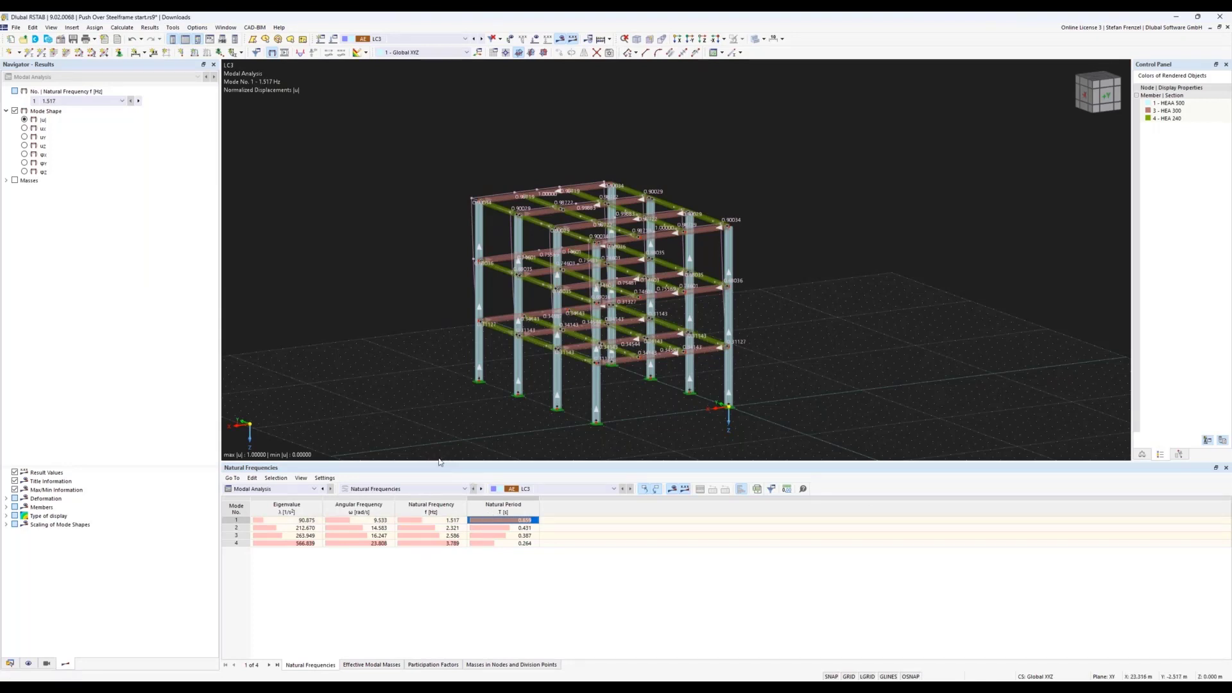
click(361, 666)
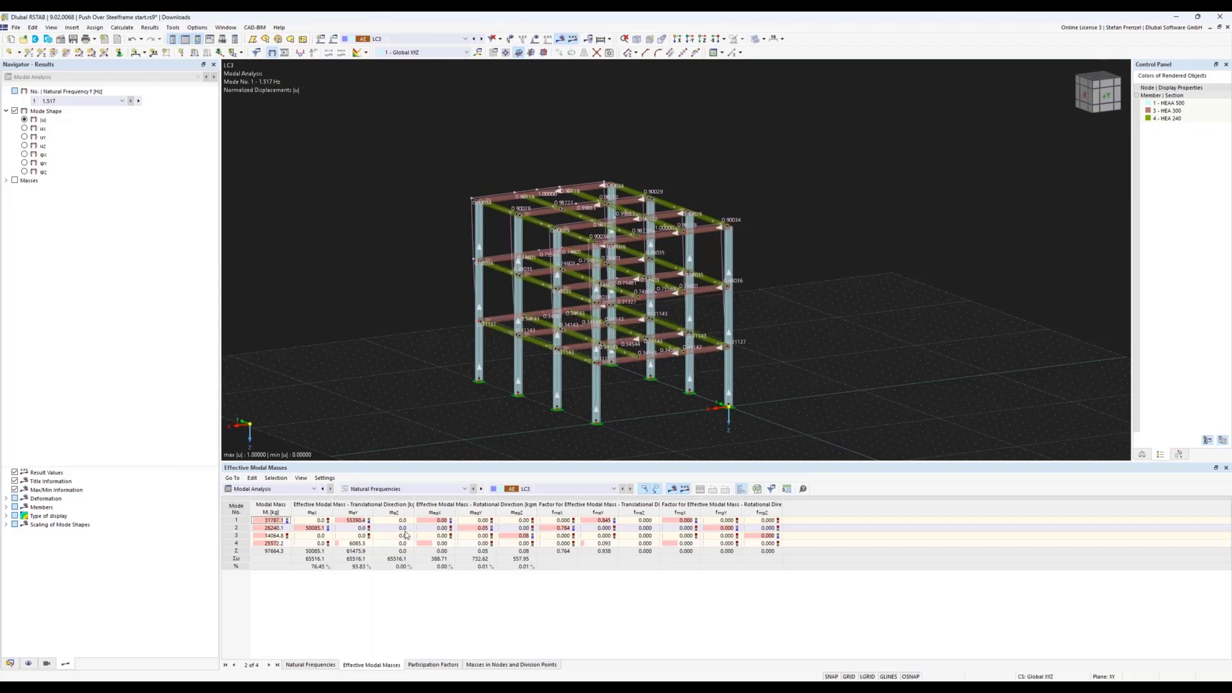
click(598, 521)
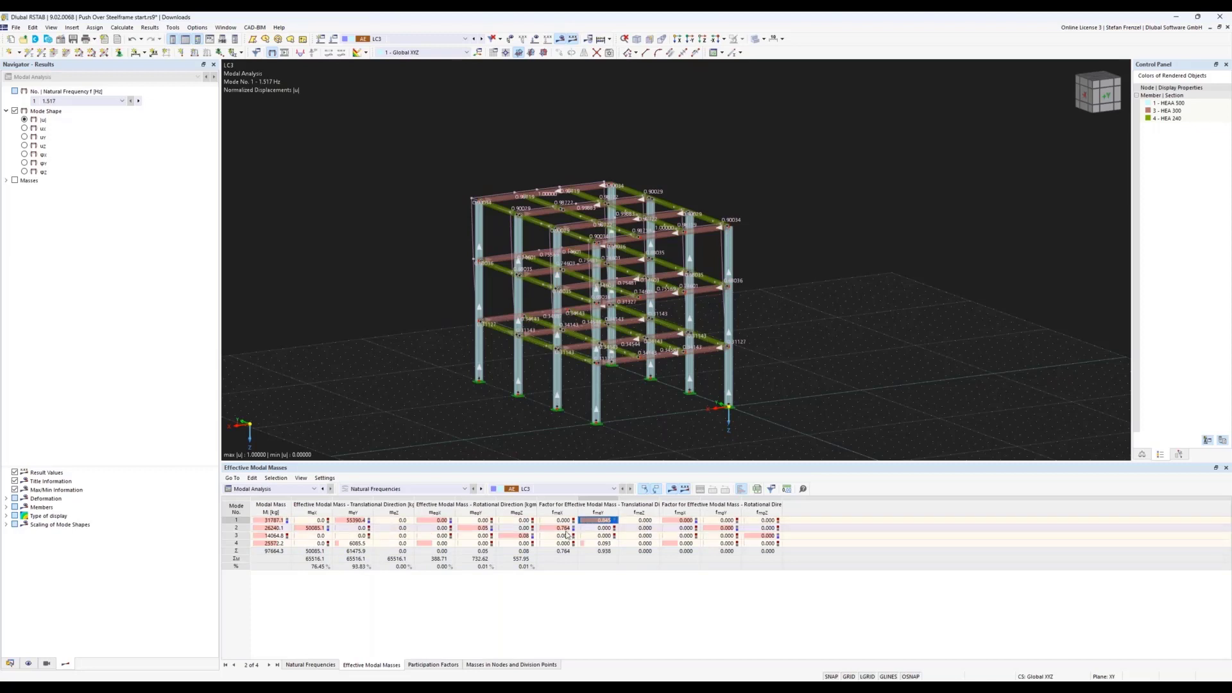
click(559, 528)
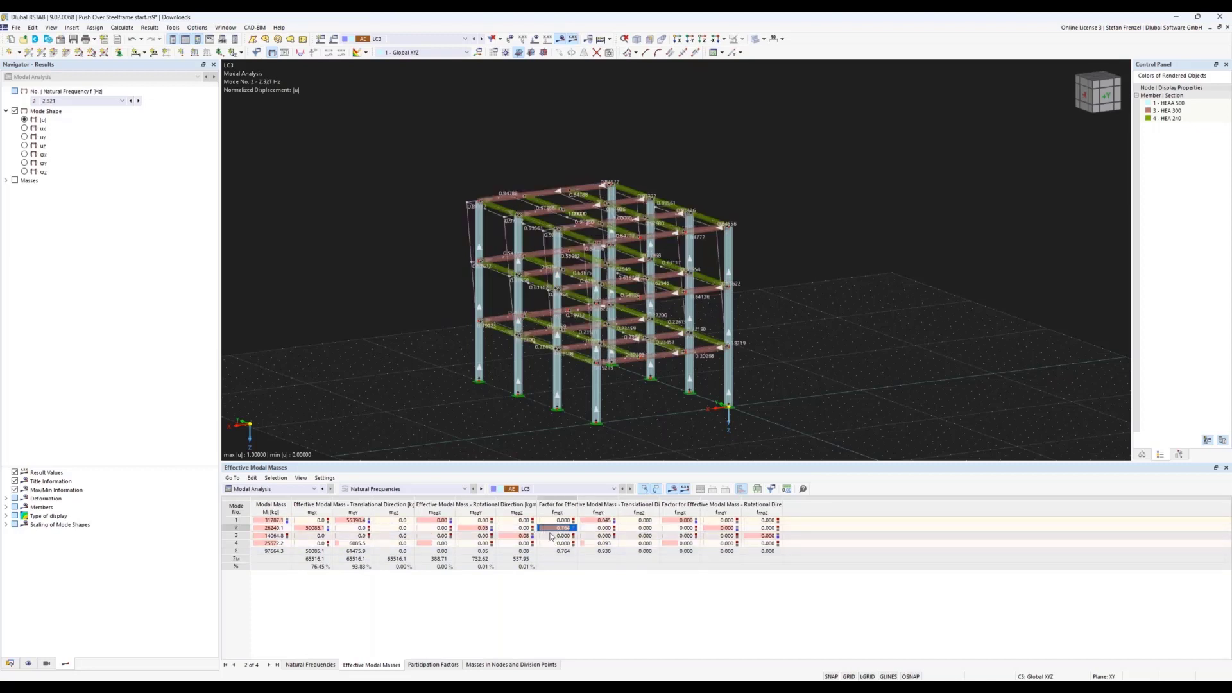
Step: Add load combination CO2 as a Pushover Analysis with SA3 - Large deformations settings and CO1 as the constant vertical load
click(600, 520)
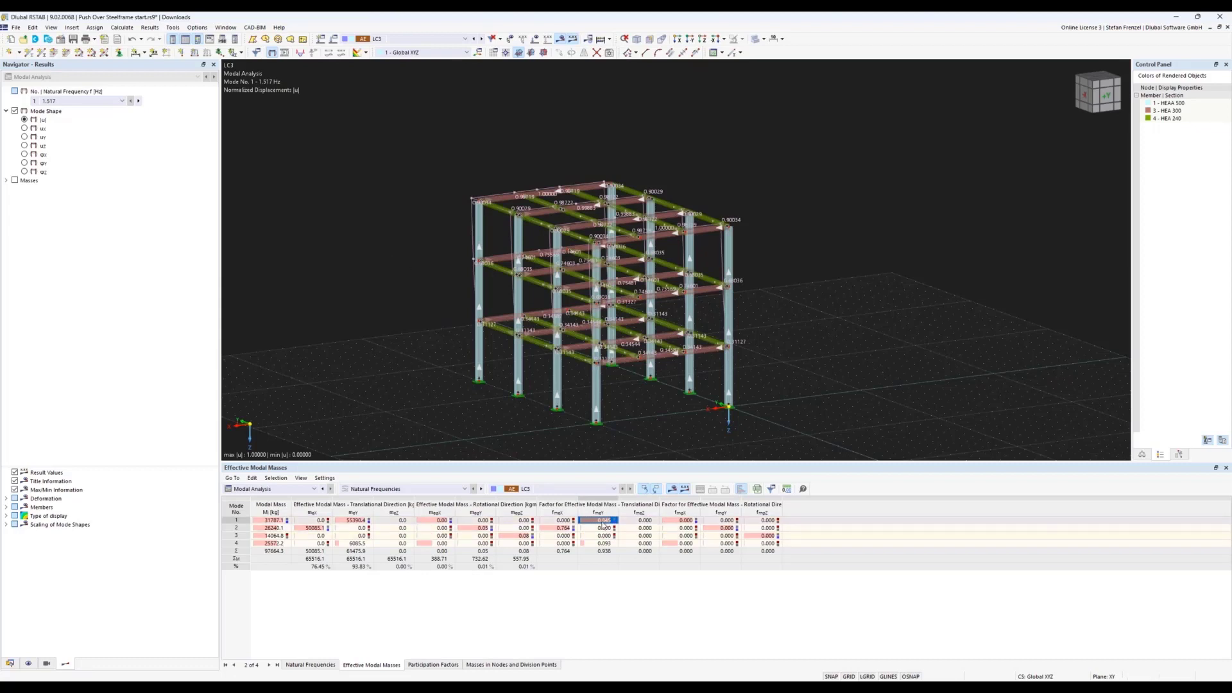
click(9, 663)
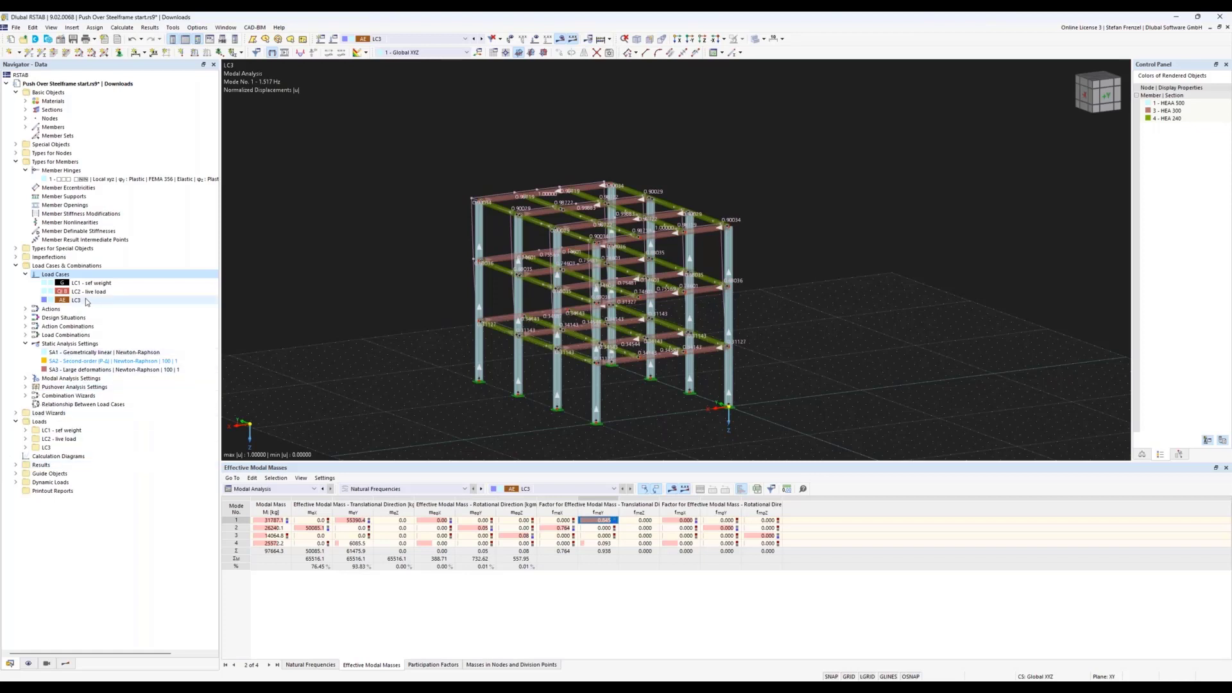
right_click(79, 335)
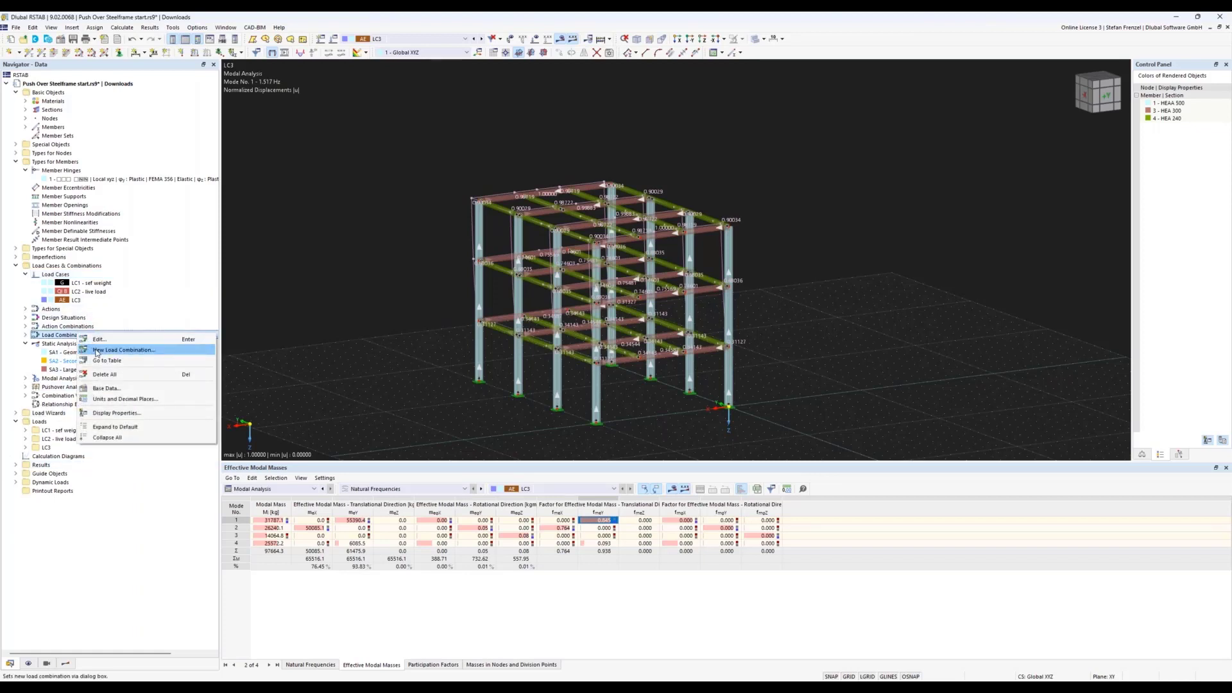
click(115, 350)
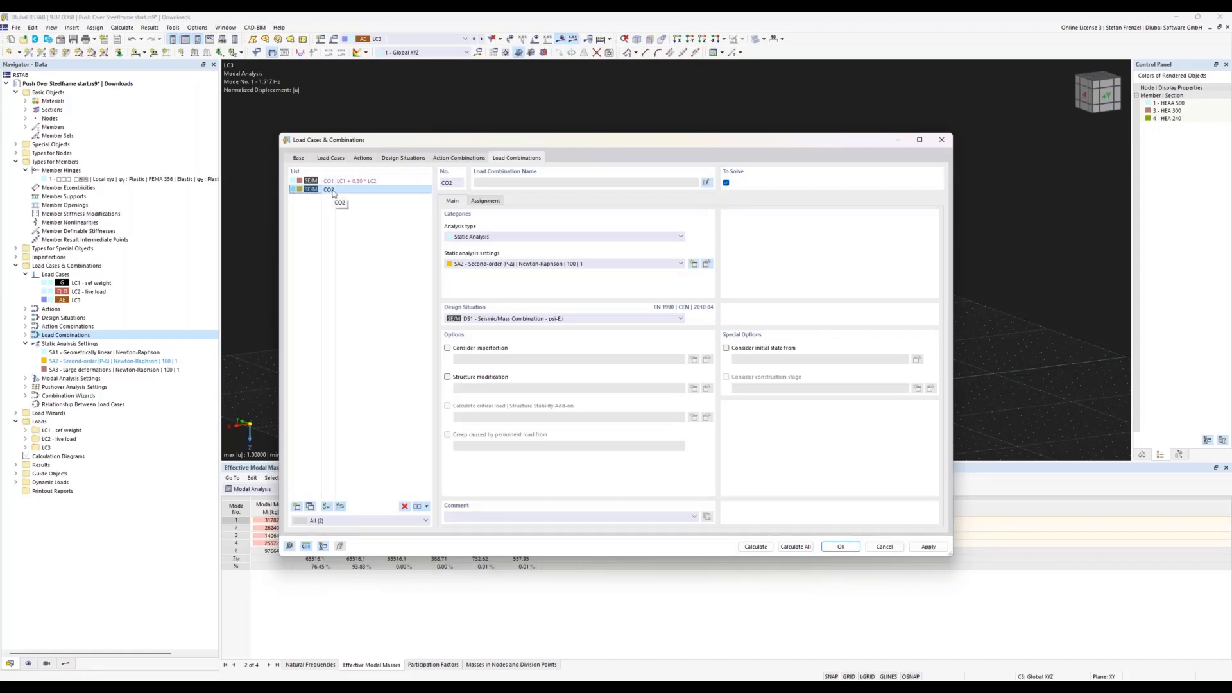
click(492, 238)
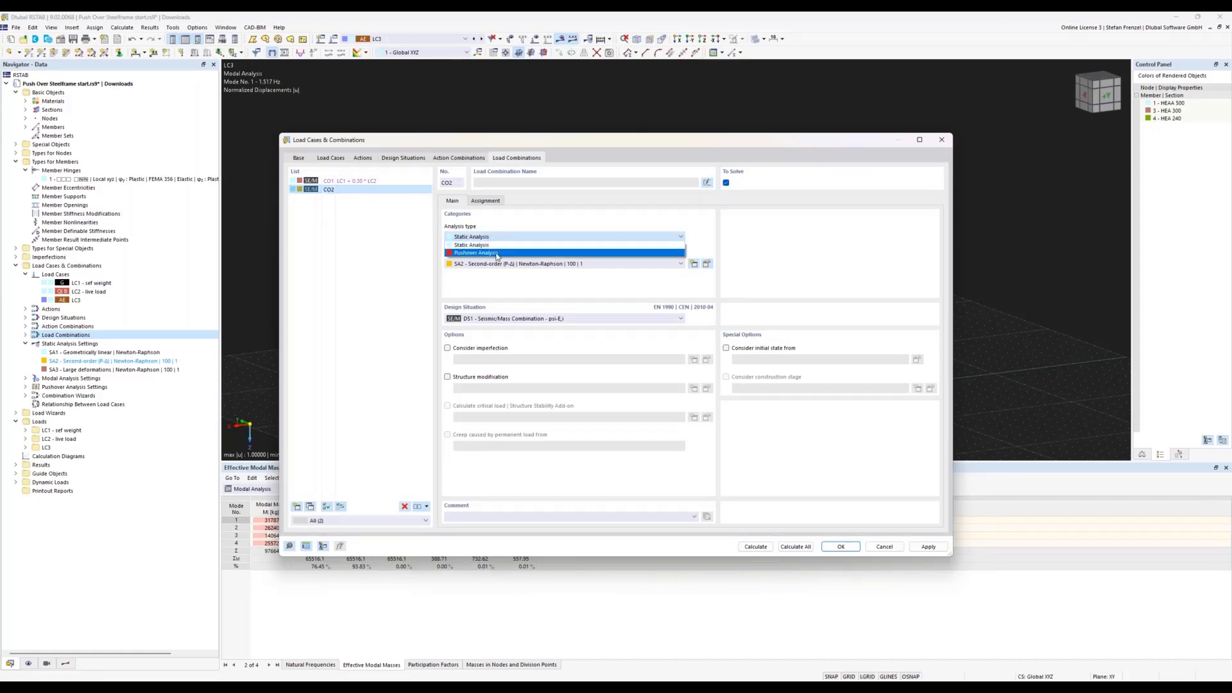
click(495, 253)
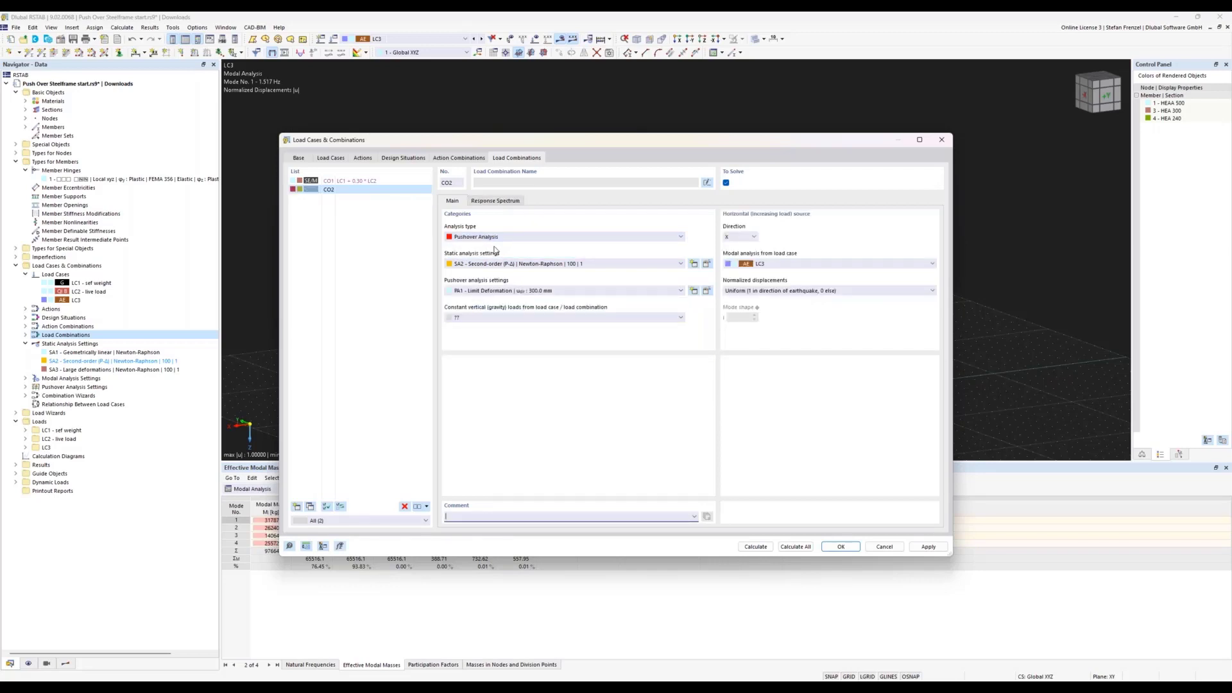
click(523, 264)
click(522, 288)
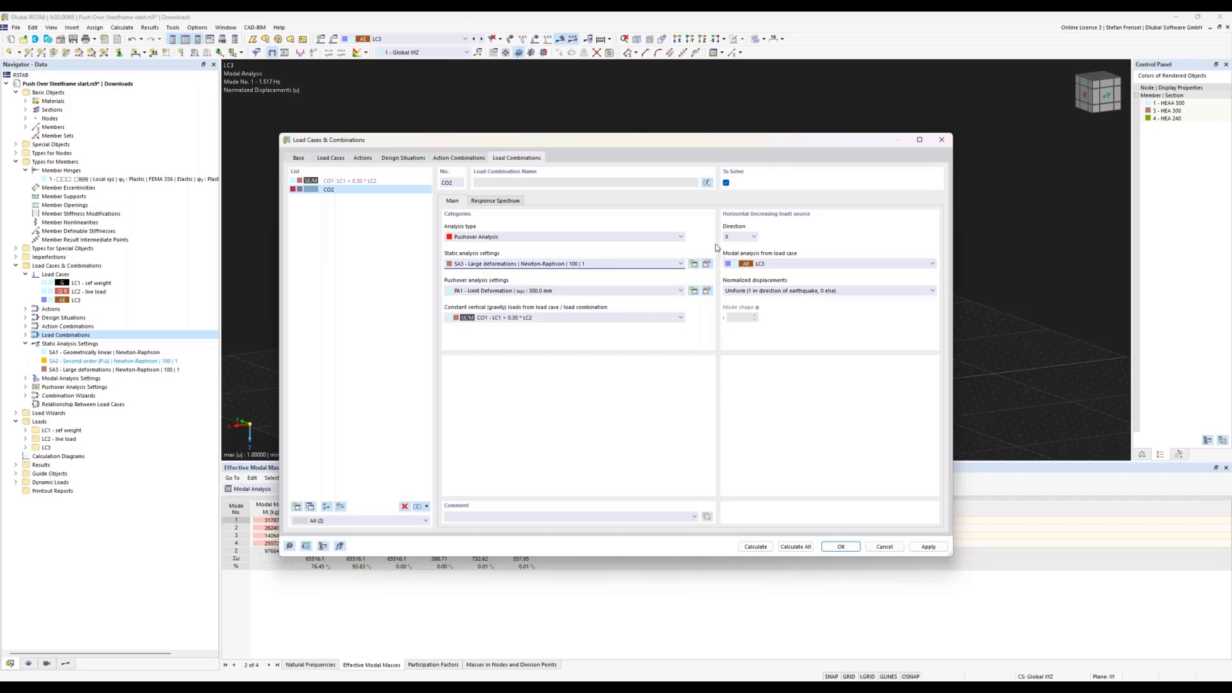
Step: Set CO2's horizontal load direction to Y and its normalized displacements to Modal (automatic modal shape)
click(751, 237)
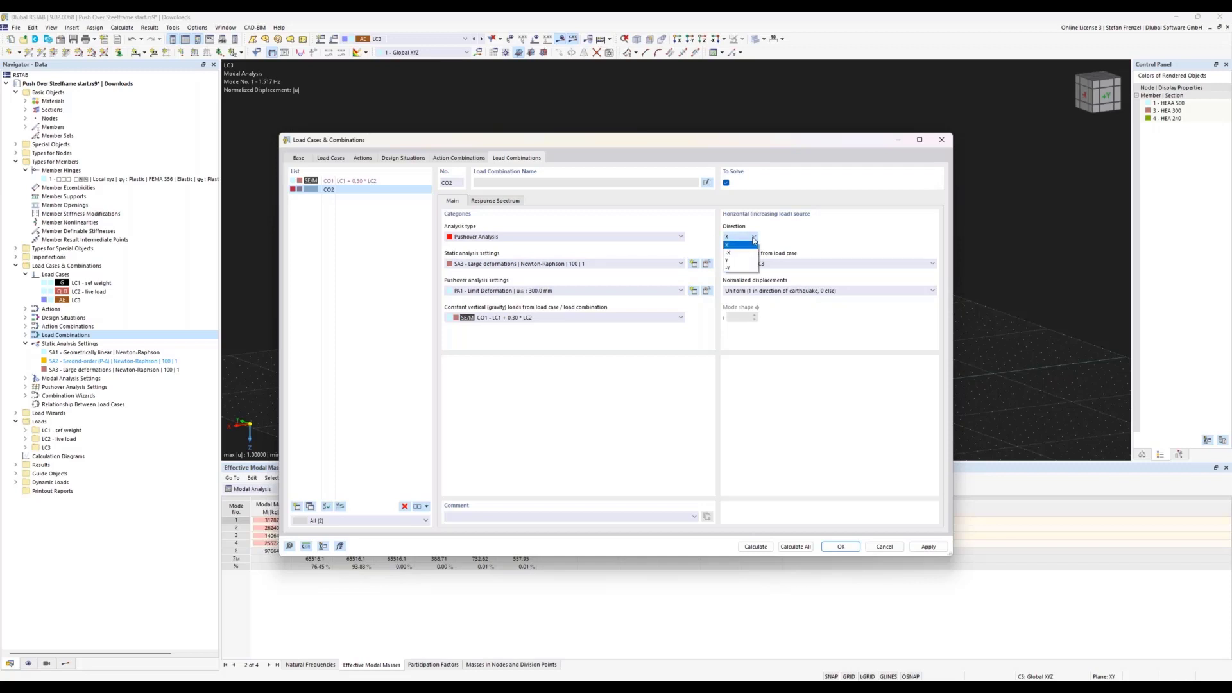
click(744, 260)
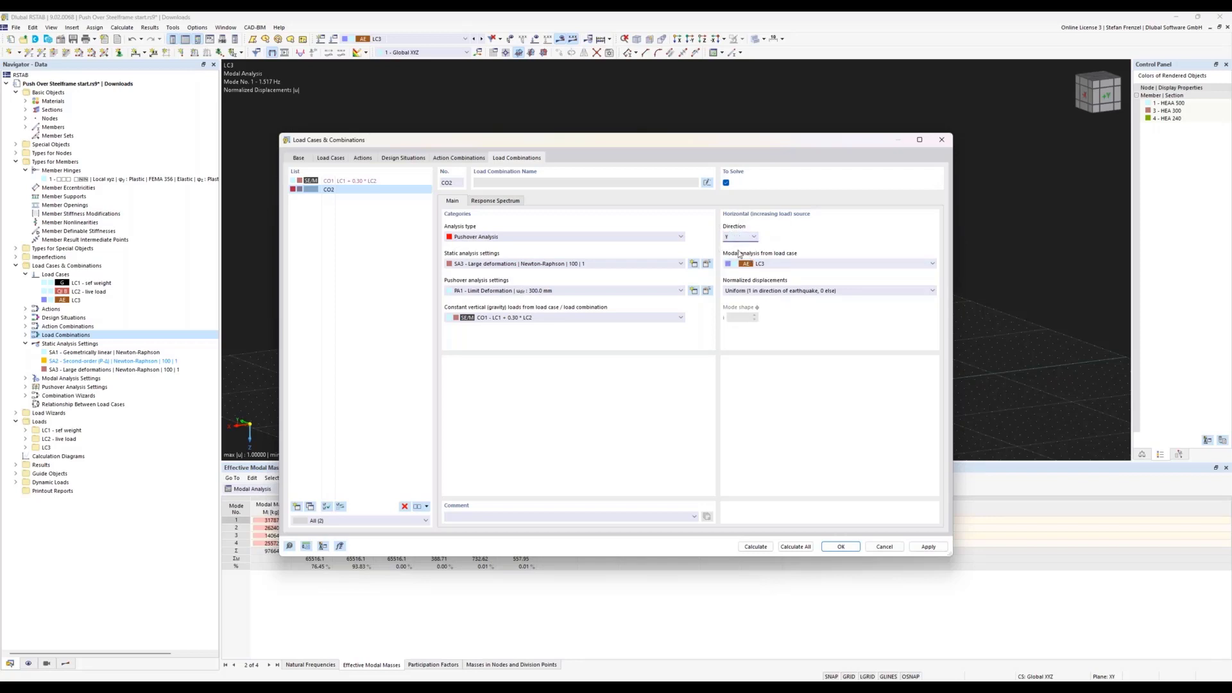
click(751, 292)
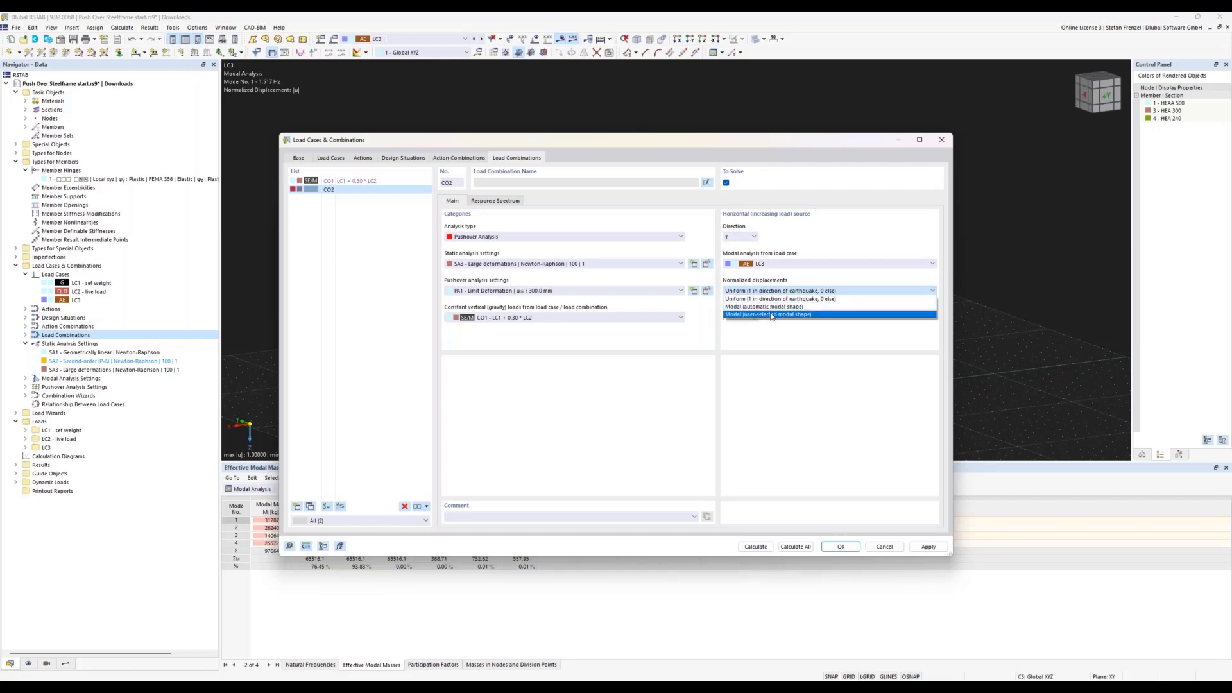
click(772, 306)
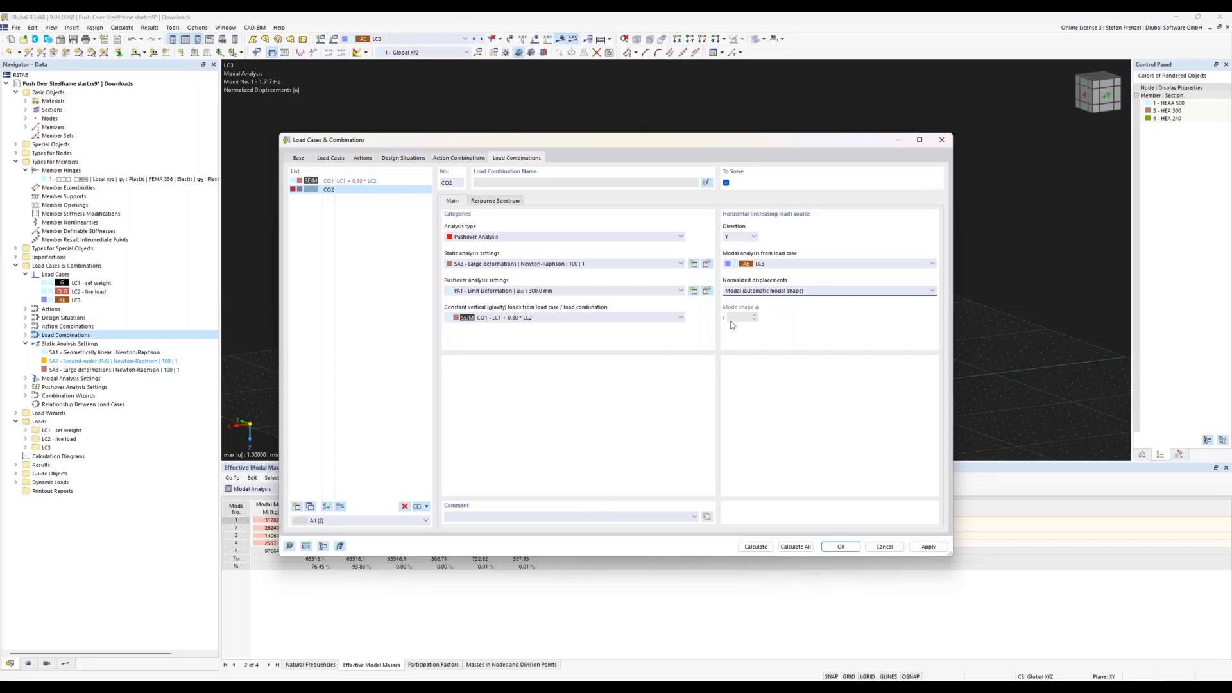
click(753, 294)
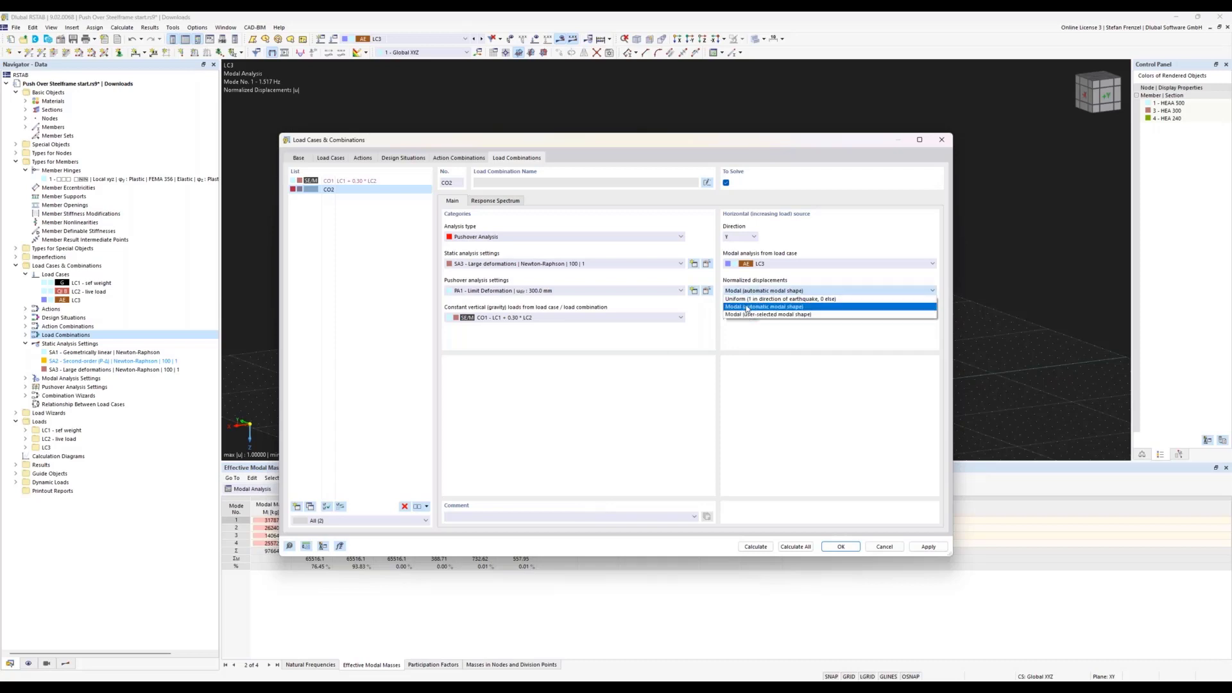
click(746, 308)
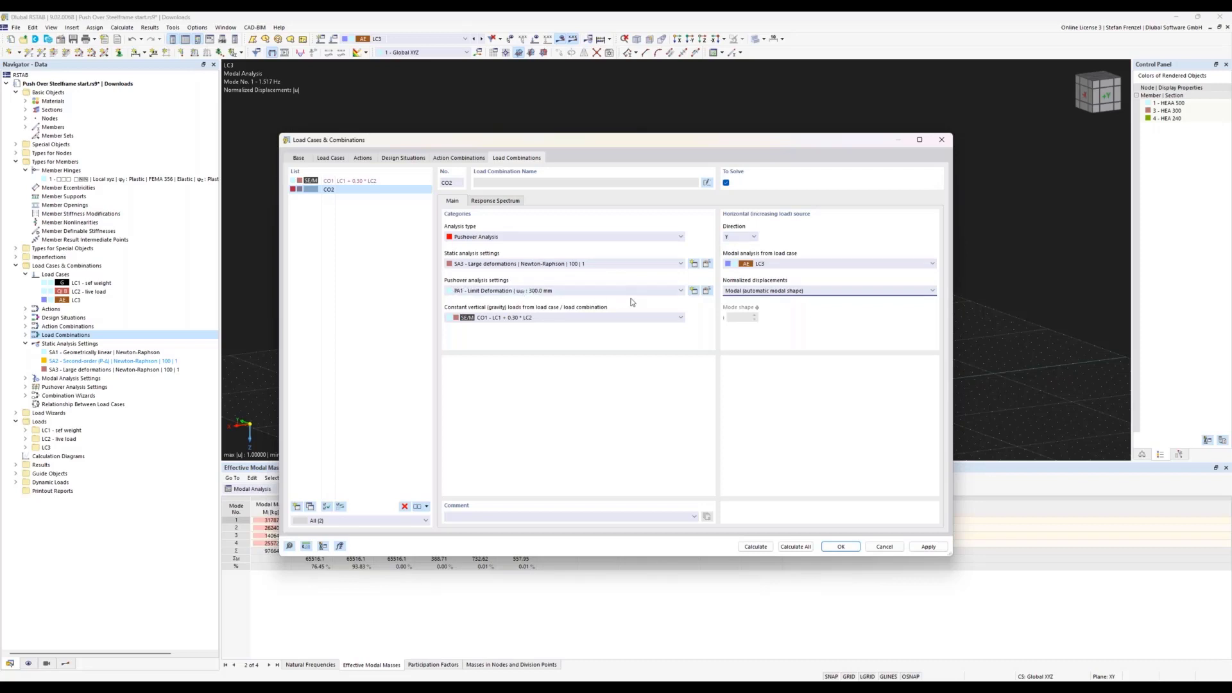
Step: Edit pushover analysis settings PA1 with an initial load factor of 10 and Collapse as the end of the capacity curve
click(706, 292)
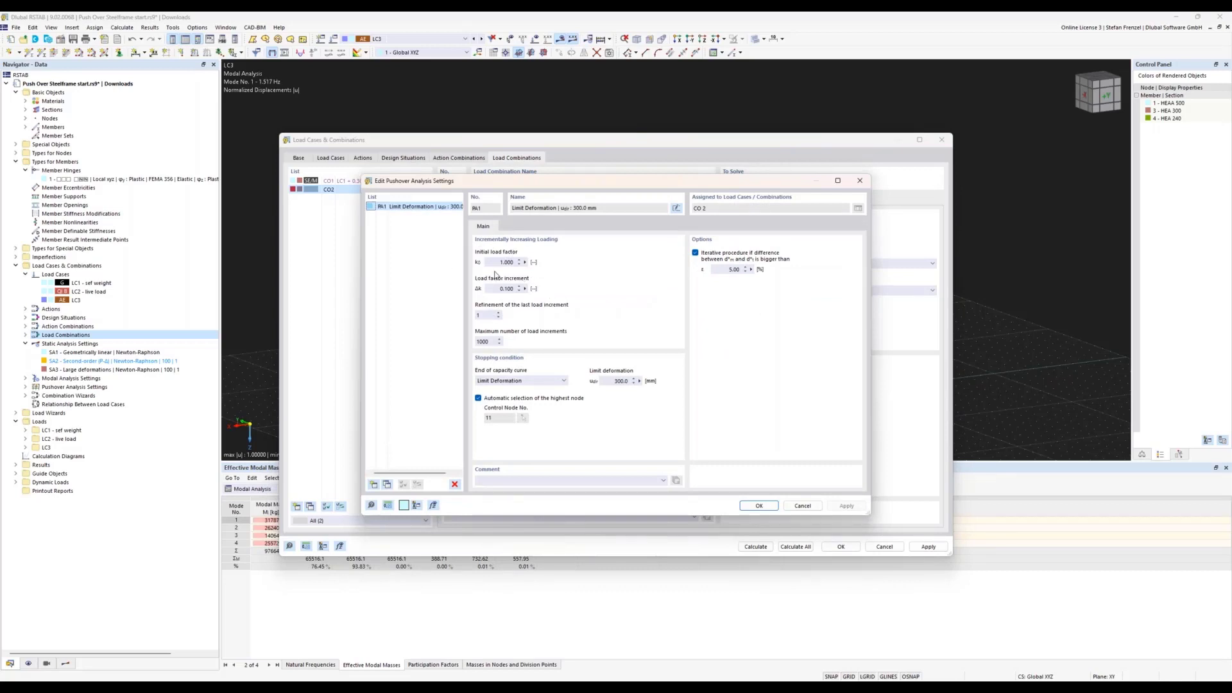
drag(497, 263, 523, 268)
text(10)
click(564, 382)
click(555, 397)
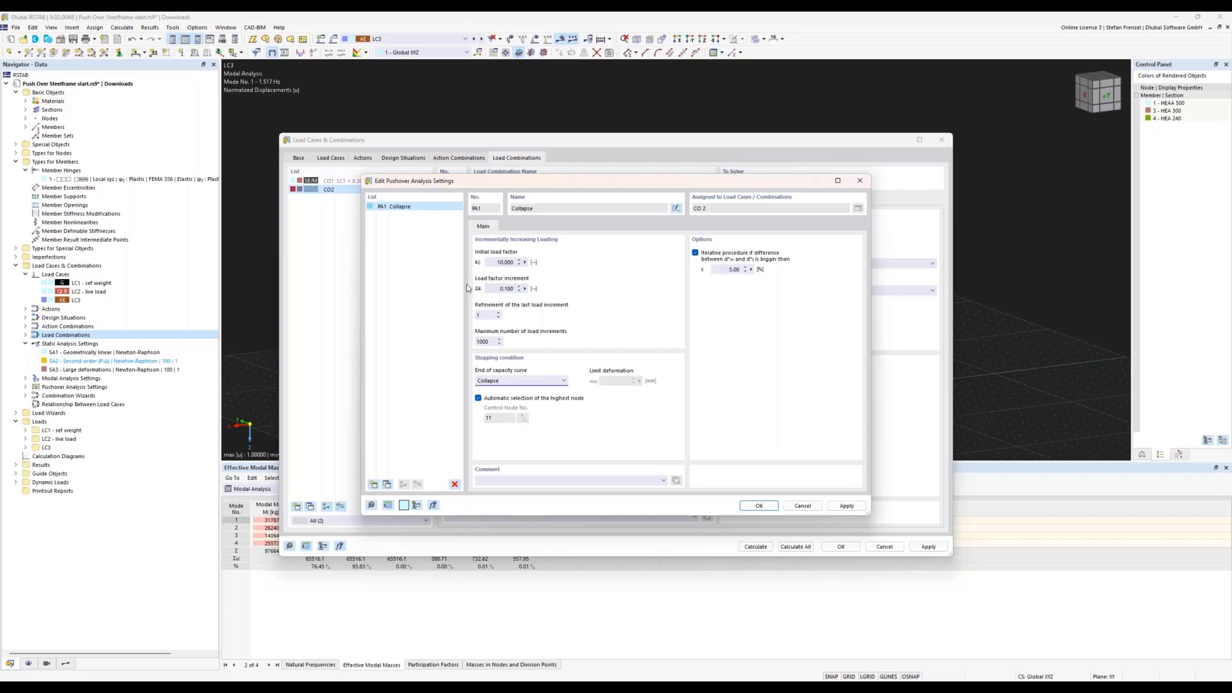
double_click(501, 289)
click(751, 506)
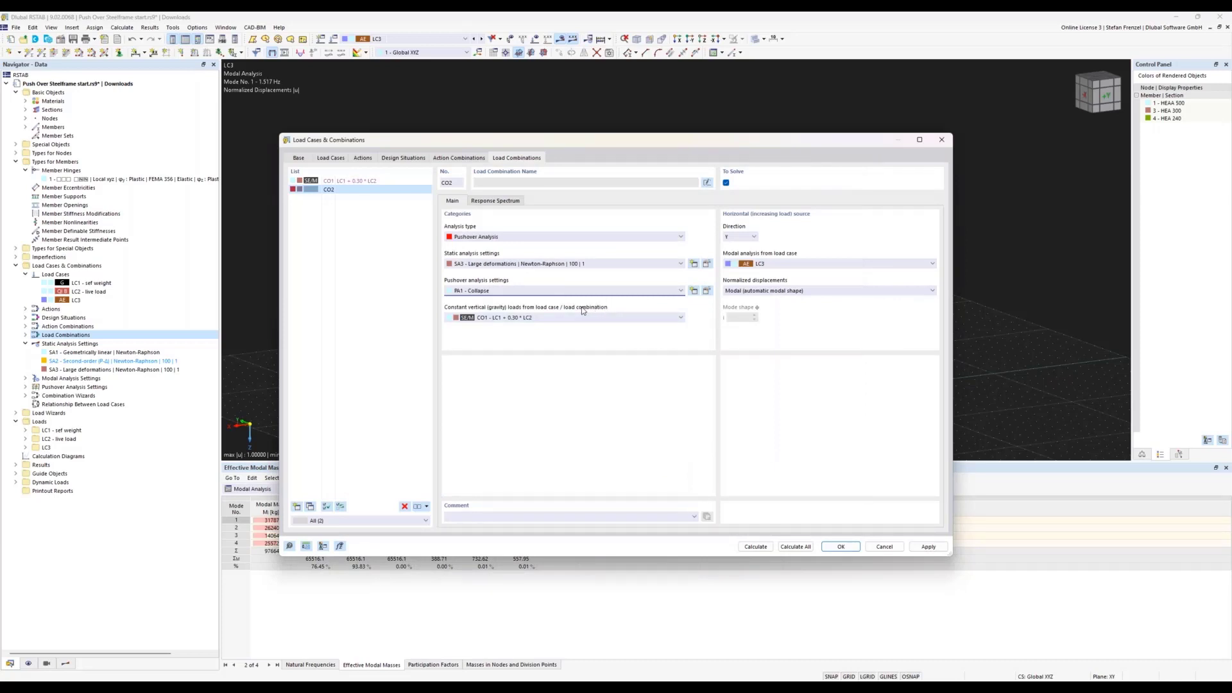
Step: Create a response spectrum for CO2 according to EN 1998-1 with the Elastic Spectrum shape and ground type Other
click(498, 202)
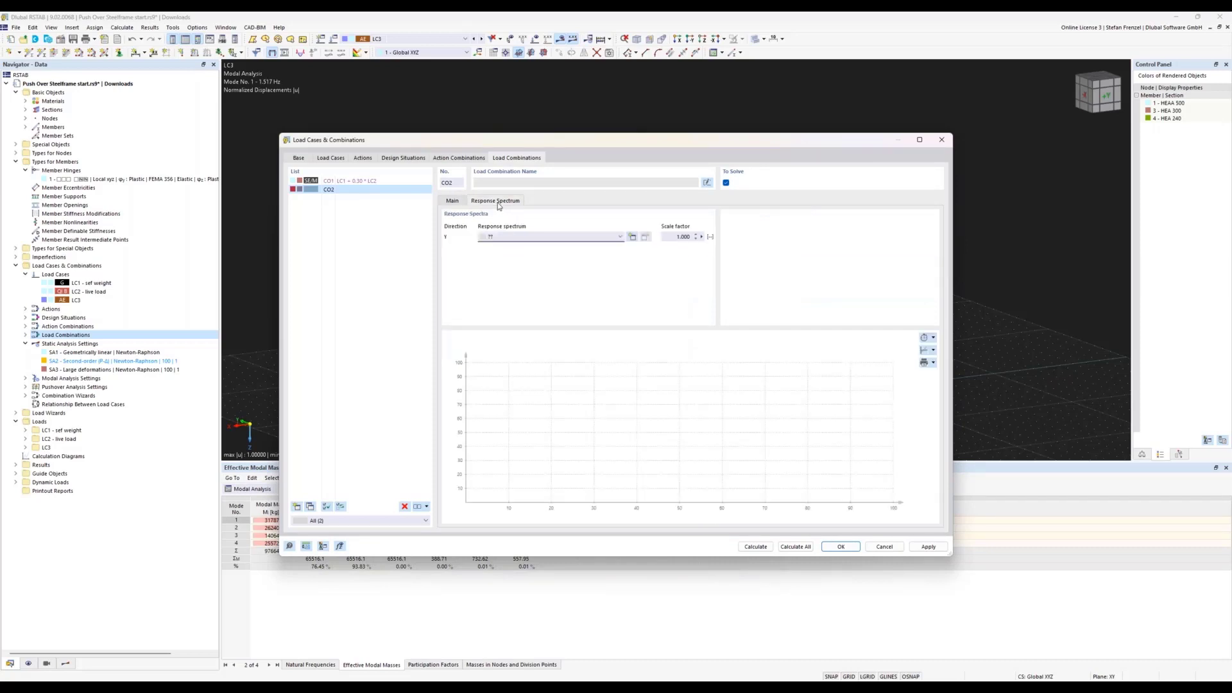
click(633, 237)
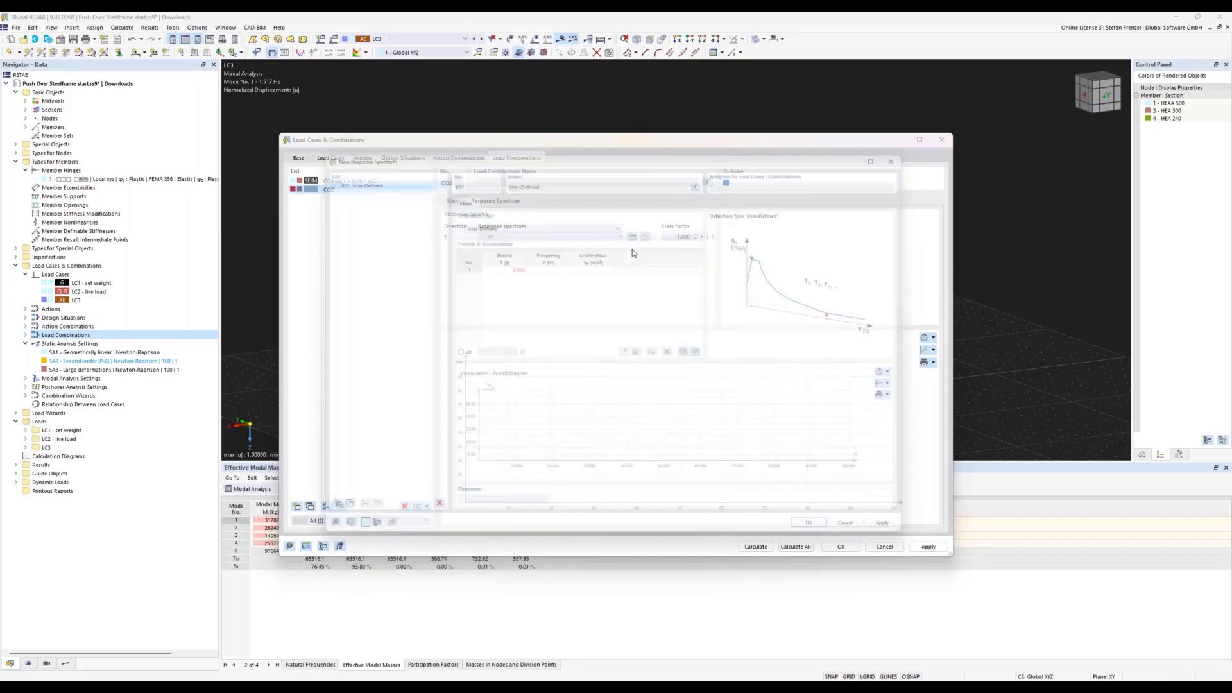
click(580, 220)
click(582, 252)
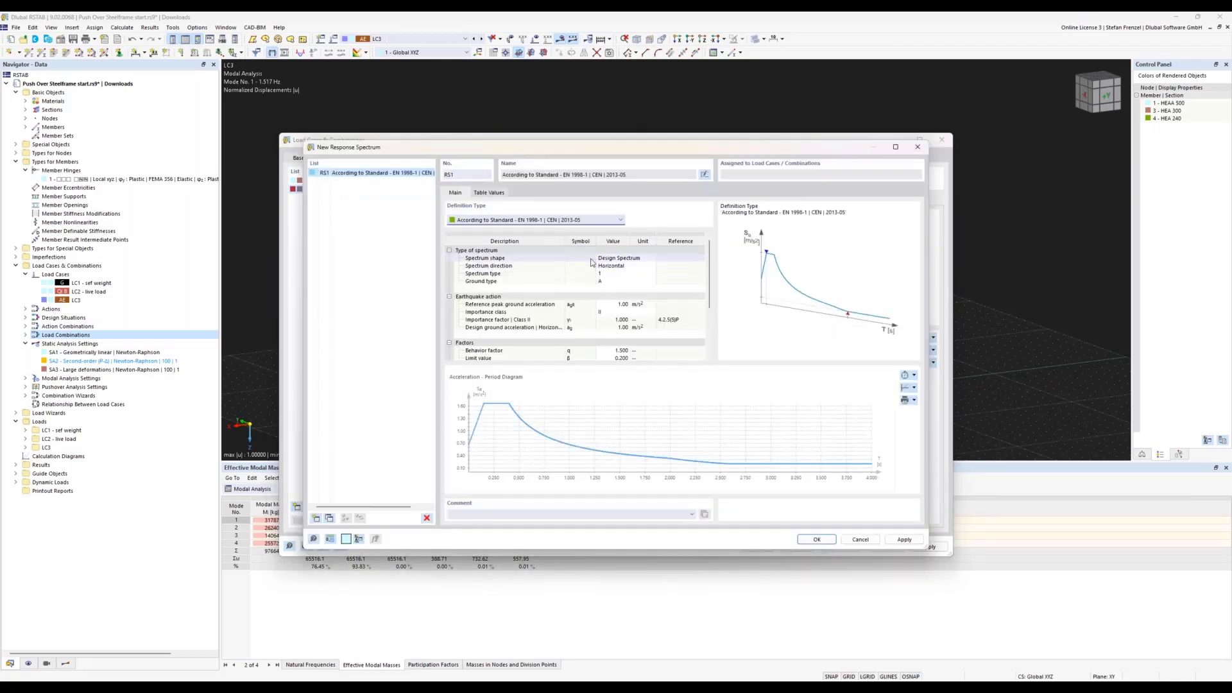
click(600, 257)
click(652, 257)
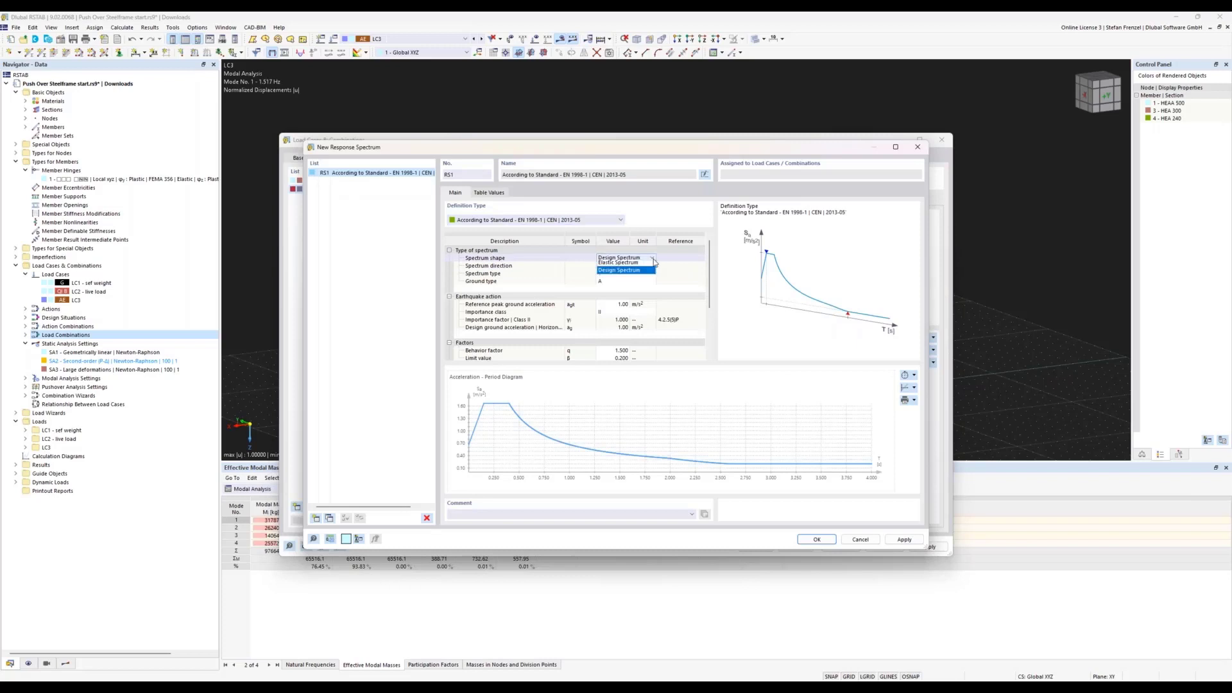
click(649, 272)
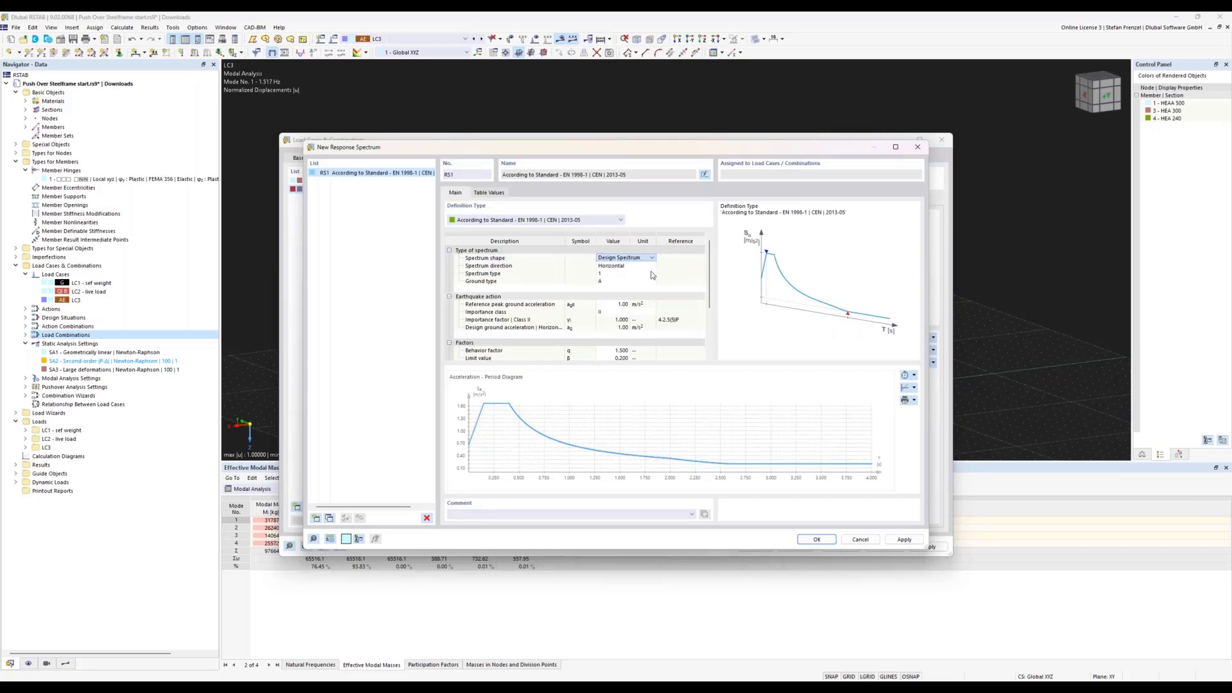
click(609, 281)
click(610, 281)
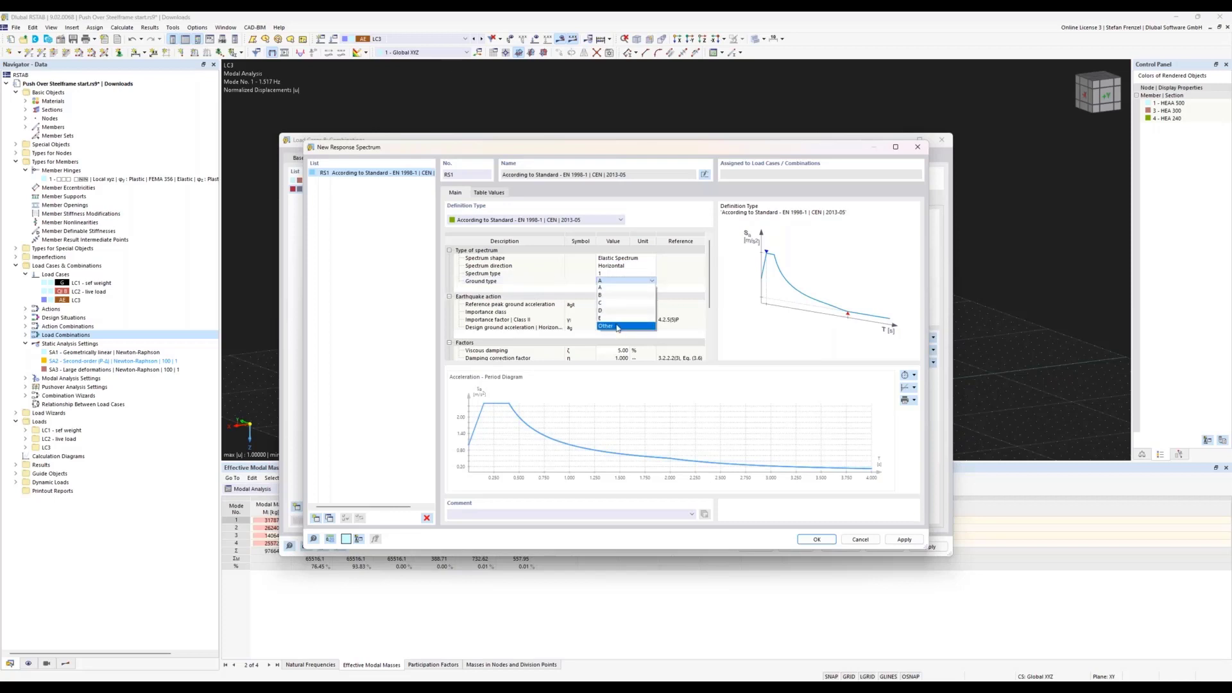
click(611, 288)
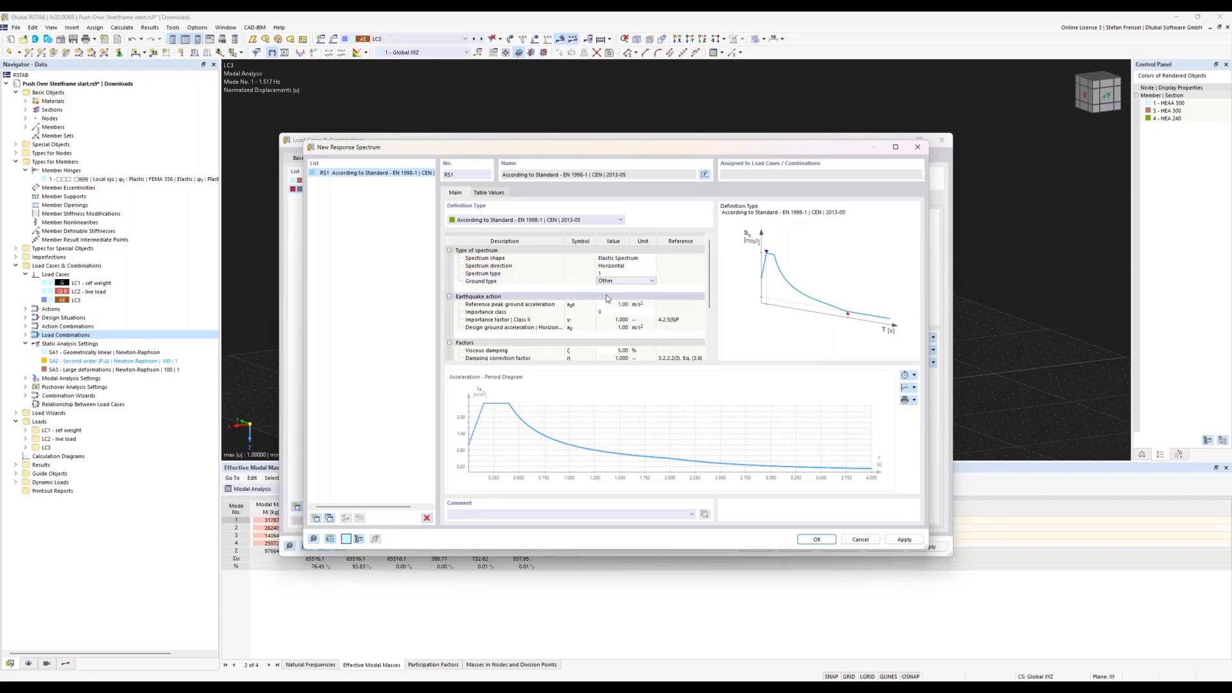
Step: Set the spectrum's reference peak ground acceleration to 6 m/s² and control period TC to 1 s, and assign it to CO2
click(613, 303)
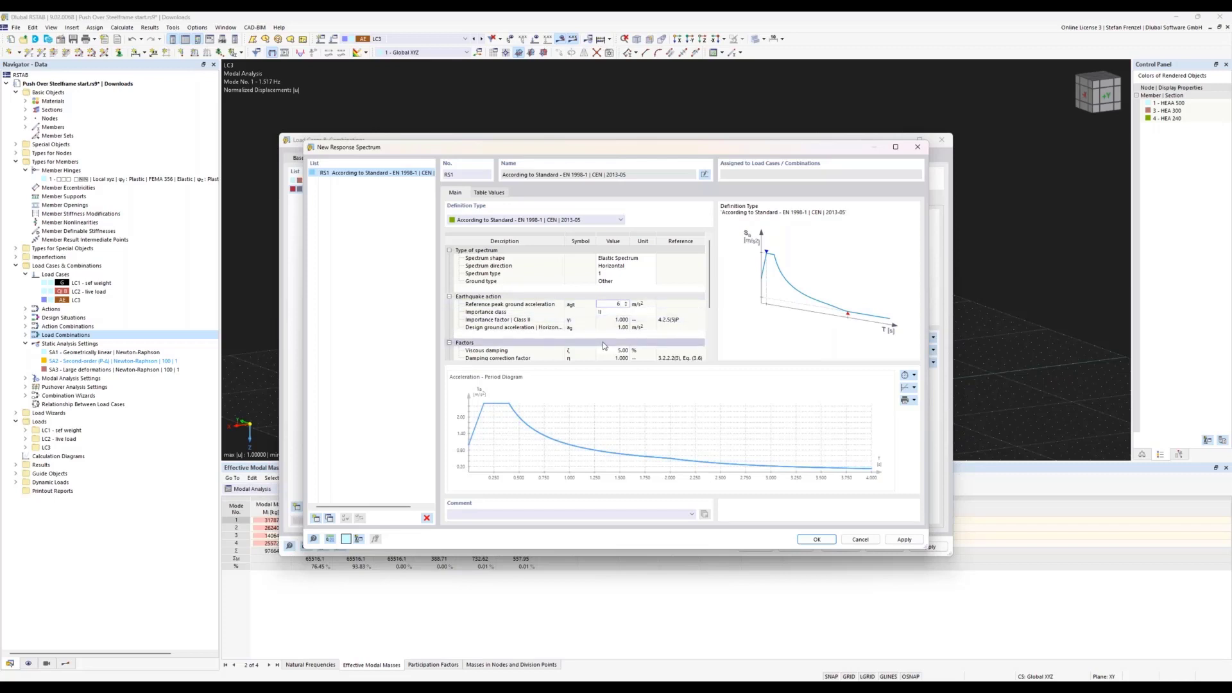
scroll(594, 312, down, 3)
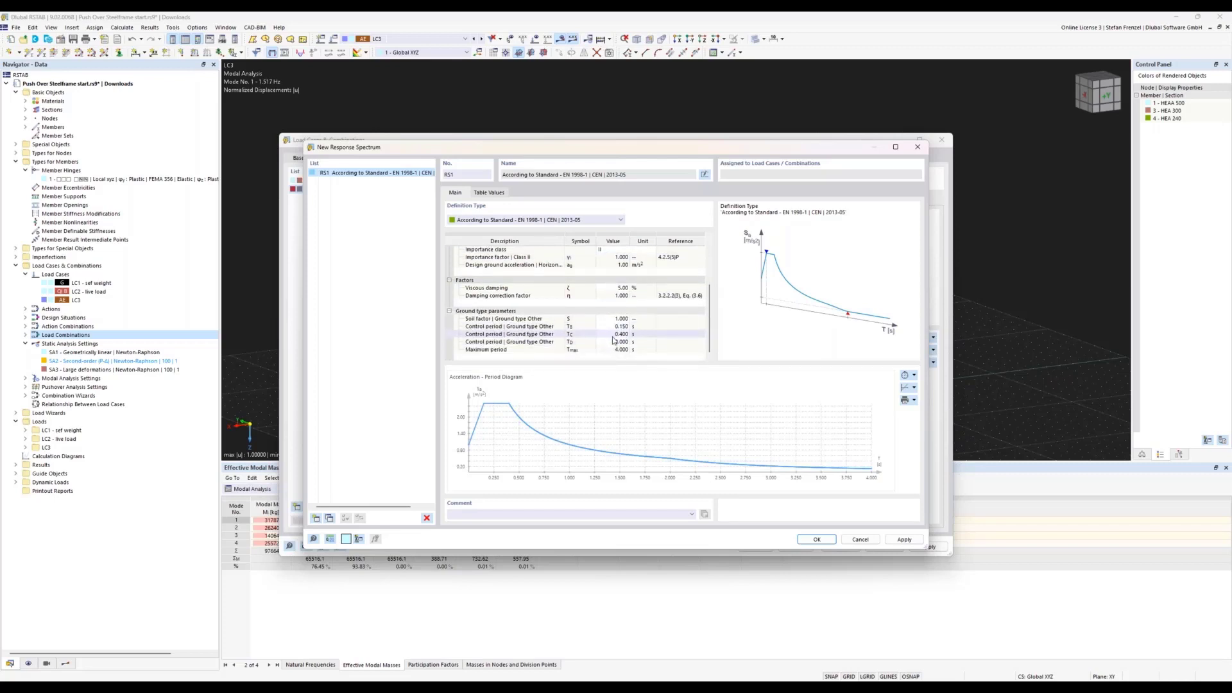
click(613, 341)
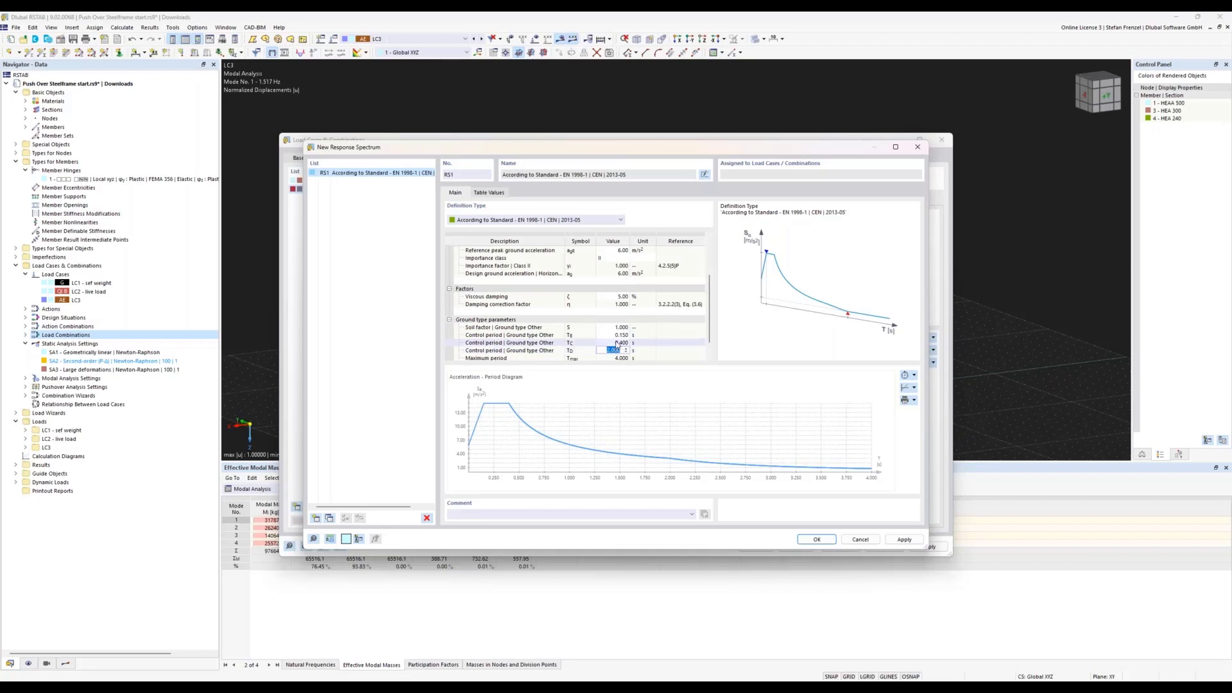
click(616, 342)
text(1)
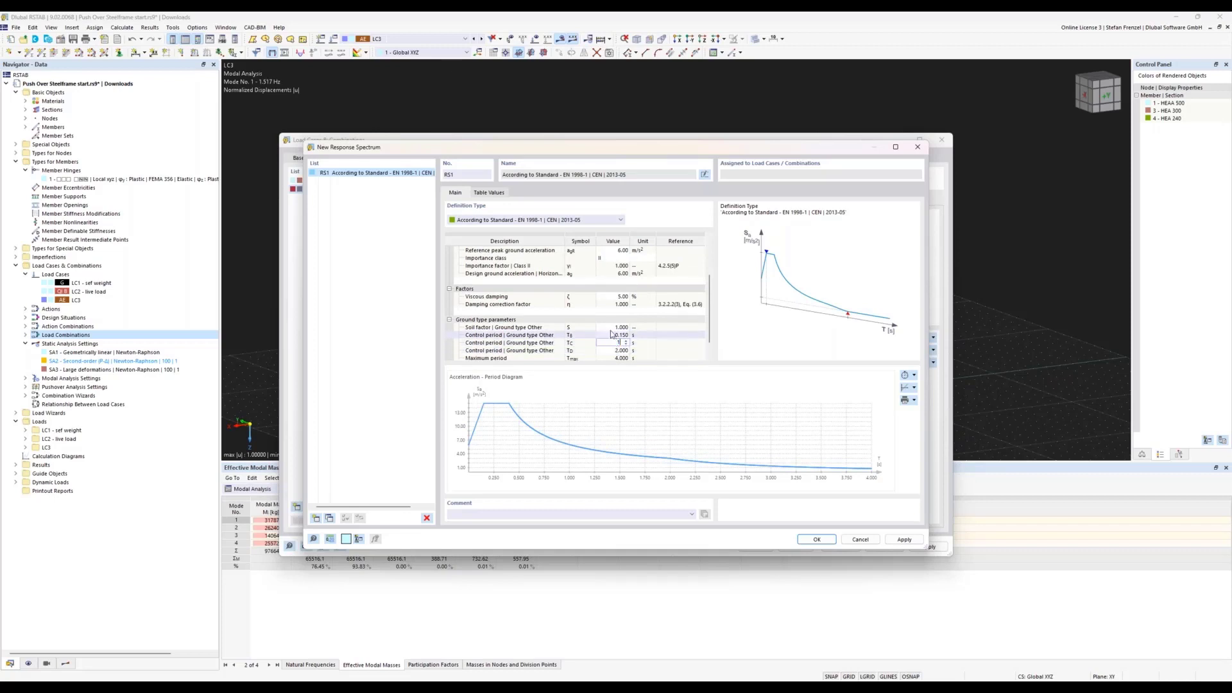
key(Return)
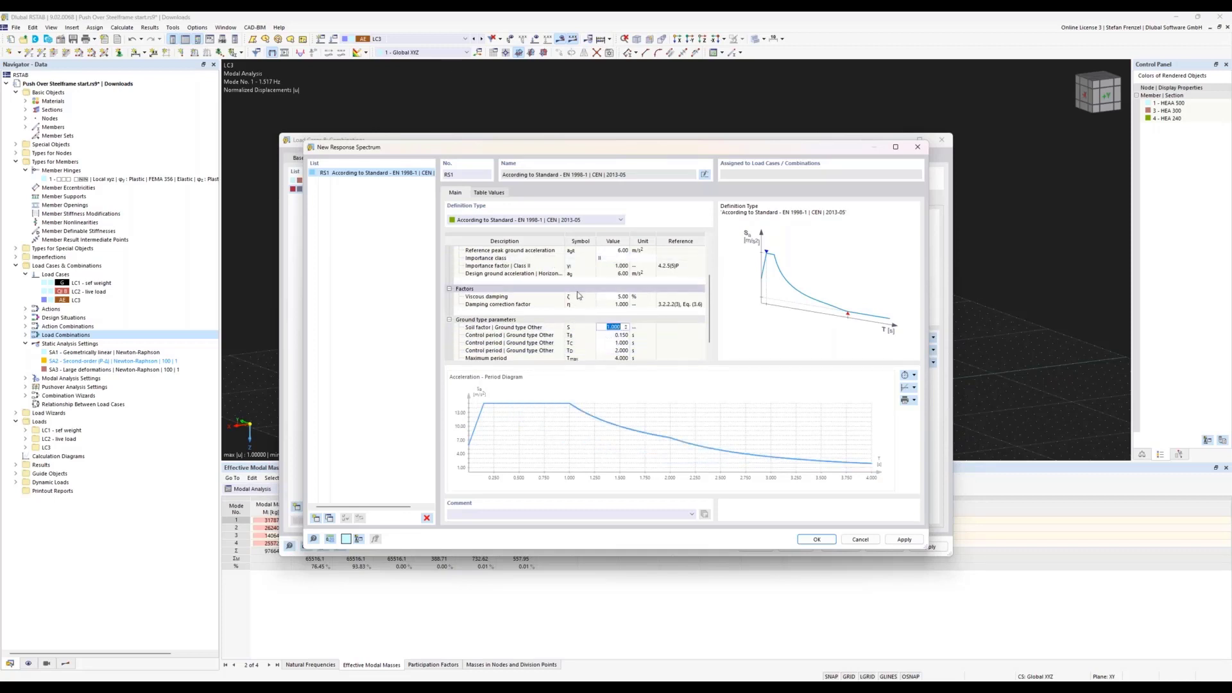
scroll(601, 310, up, 3)
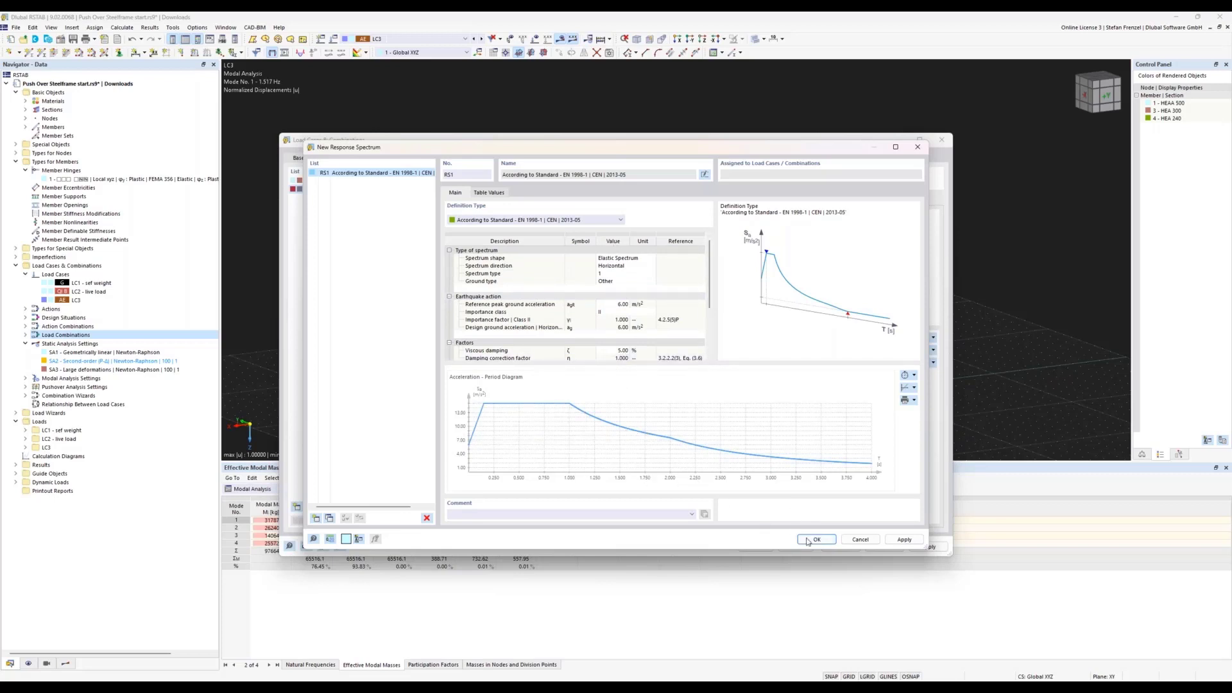
key(Return)
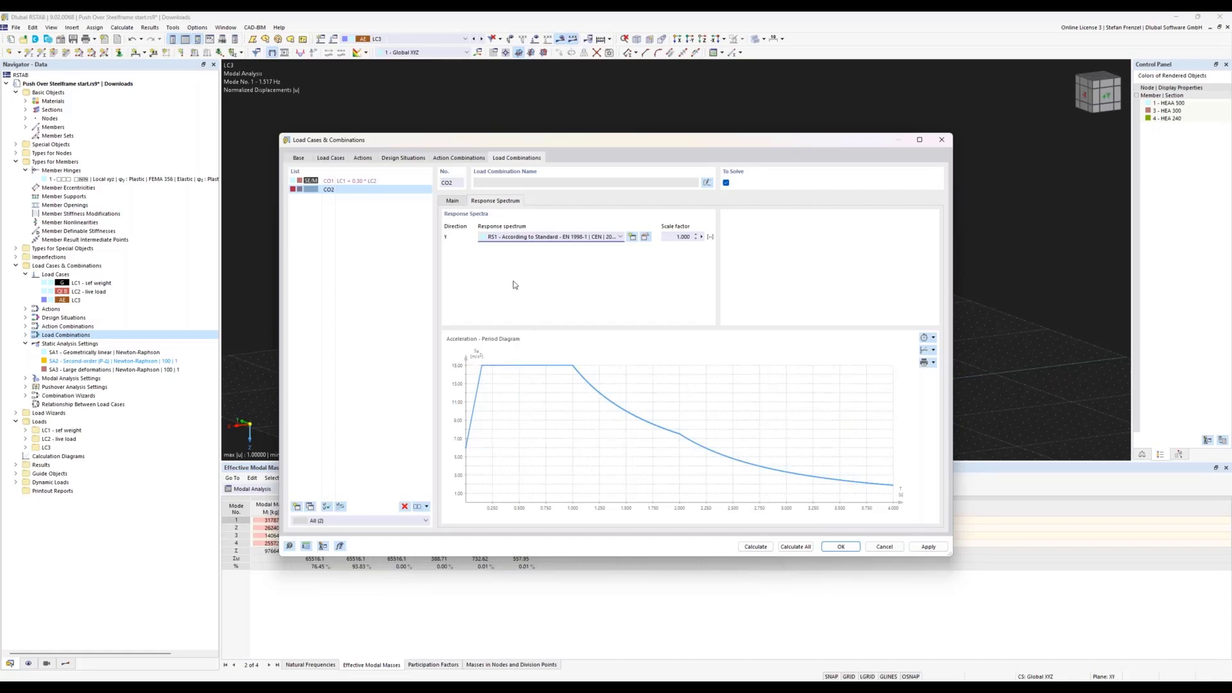
Step: Calculate the pushover load combination CO2 and return to the model's data tree
click(453, 202)
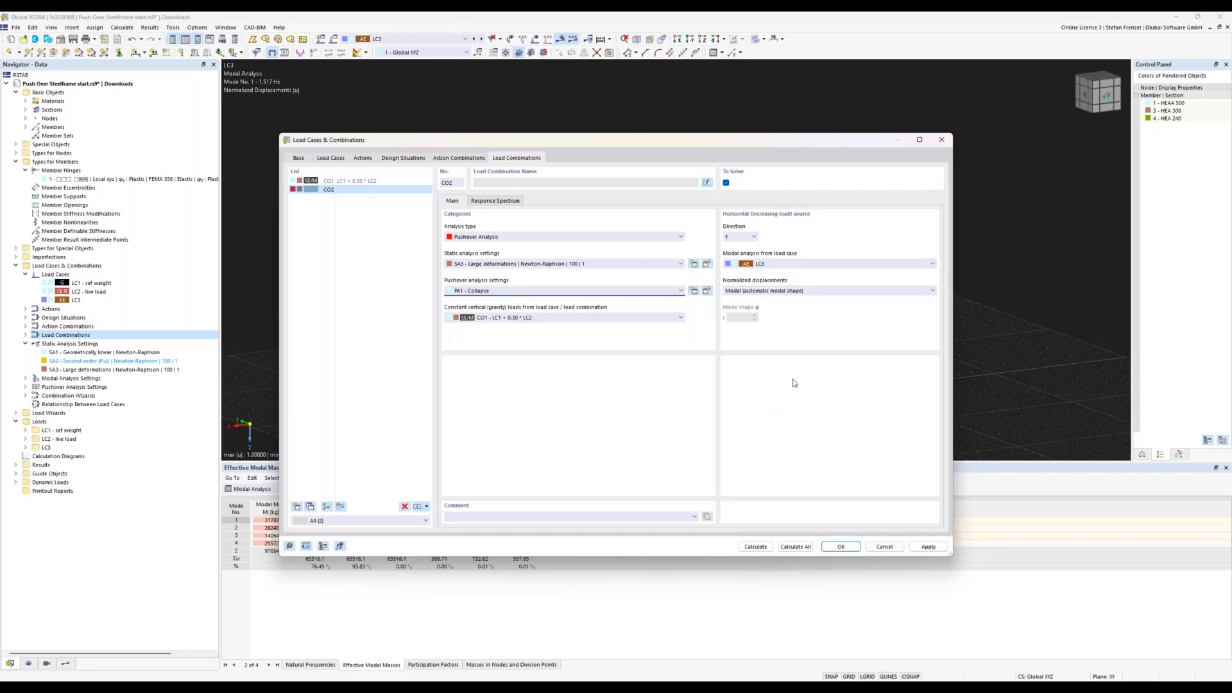
click(756, 546)
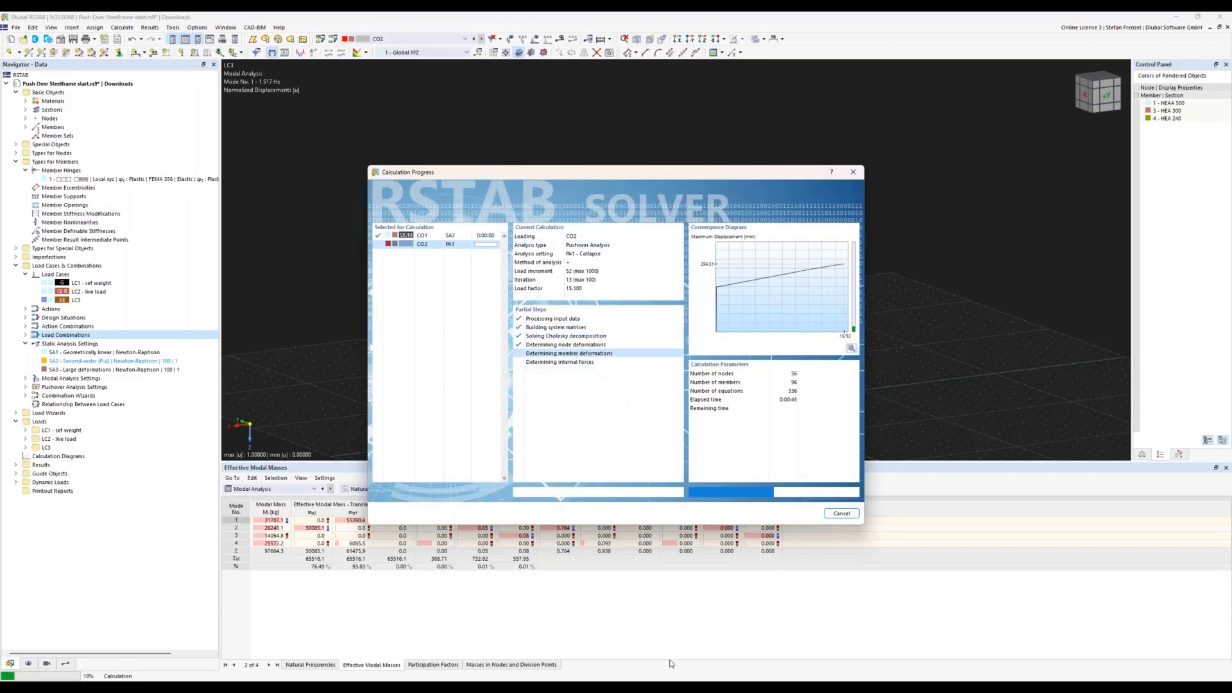
mouse_move(706, 668)
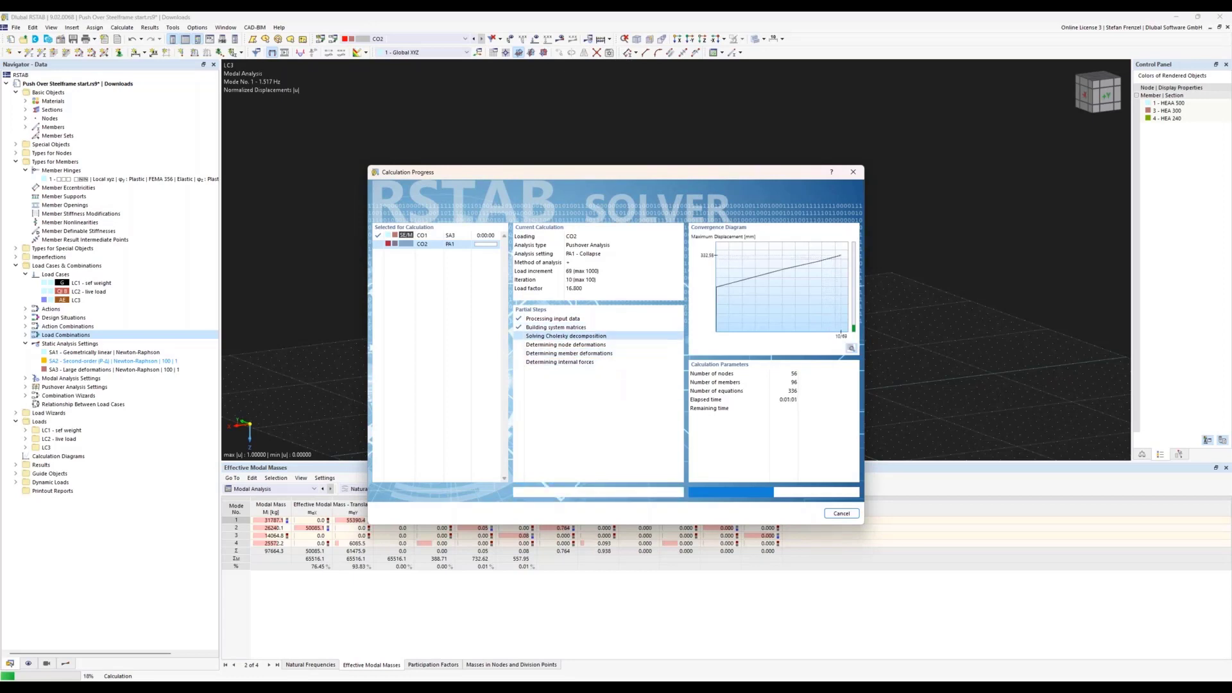
click(743, 686)
click(743, 647)
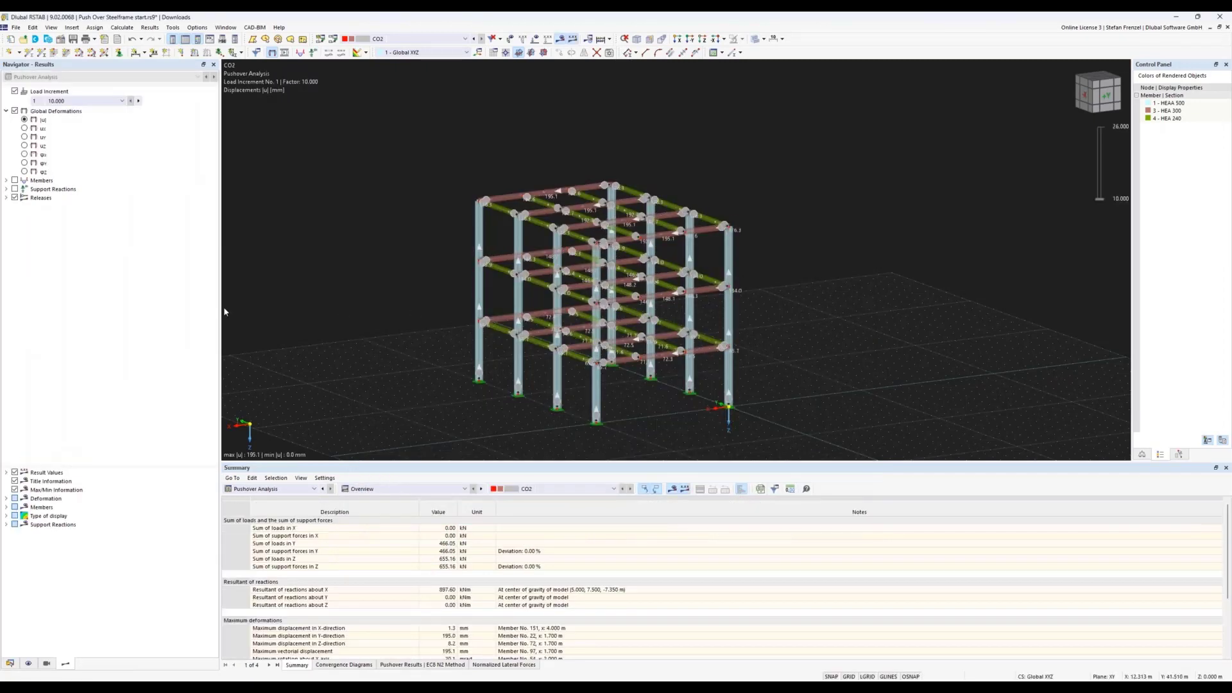
click(10, 664)
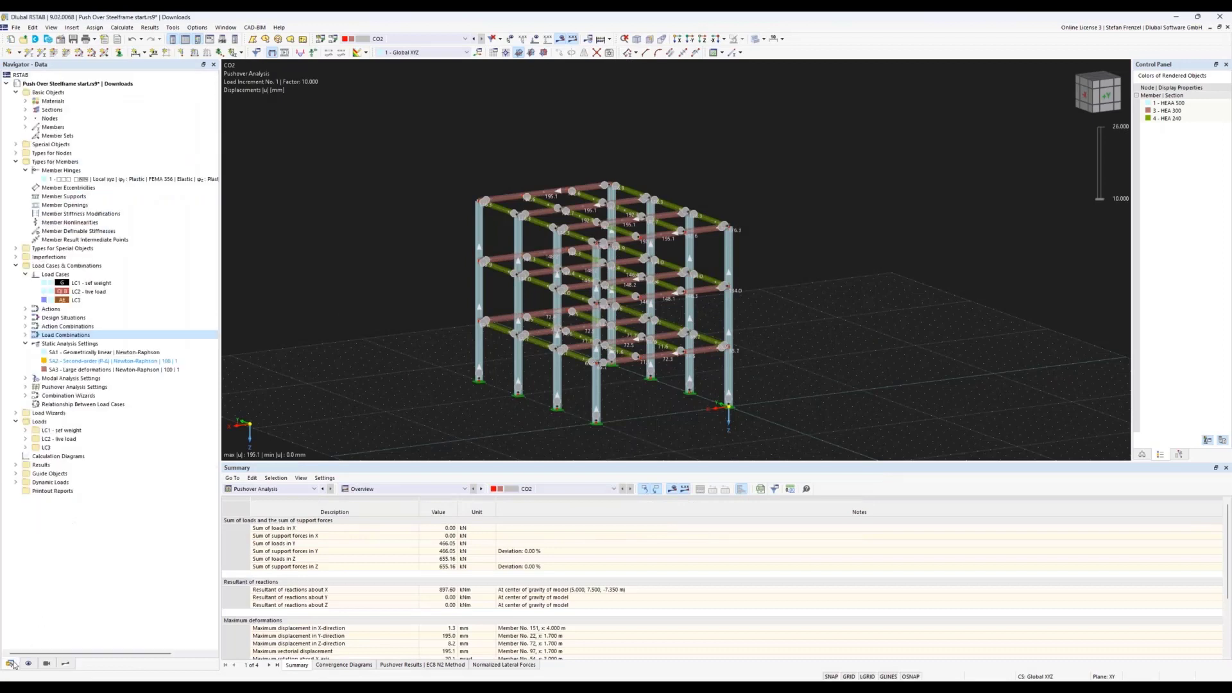
Step: Examine the final iteration in the EC8 N2 method pushover results, including the displacement ratio and the target displacement
click(405, 664)
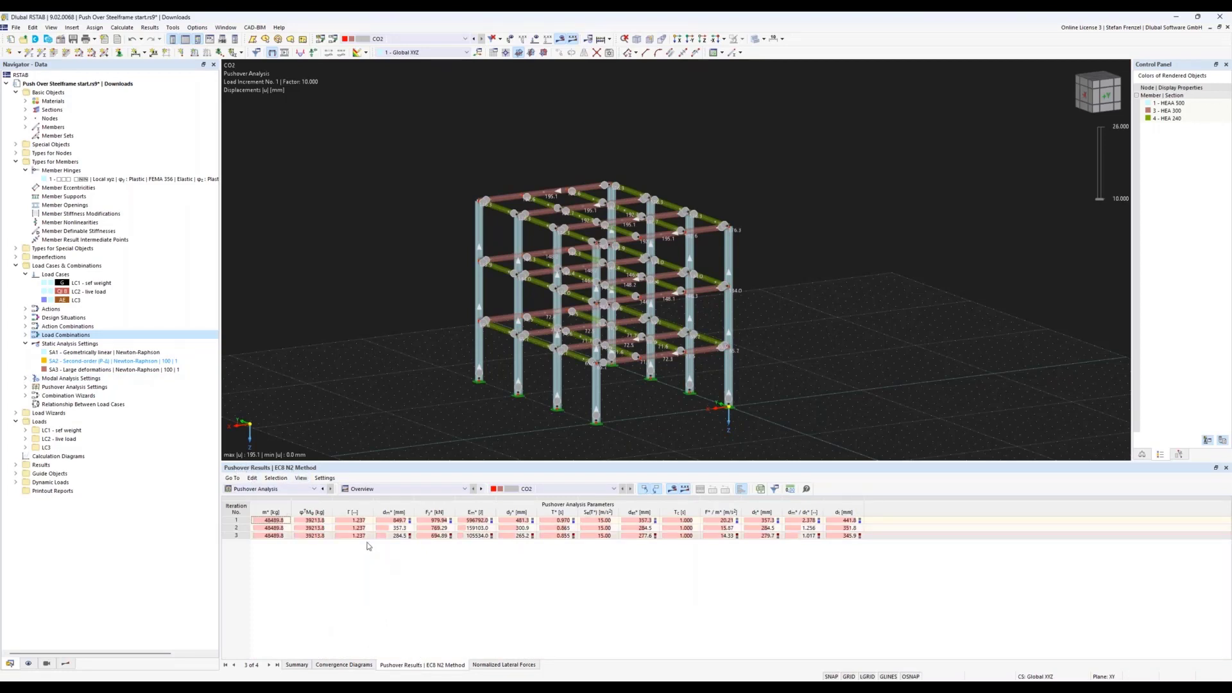
click(805, 536)
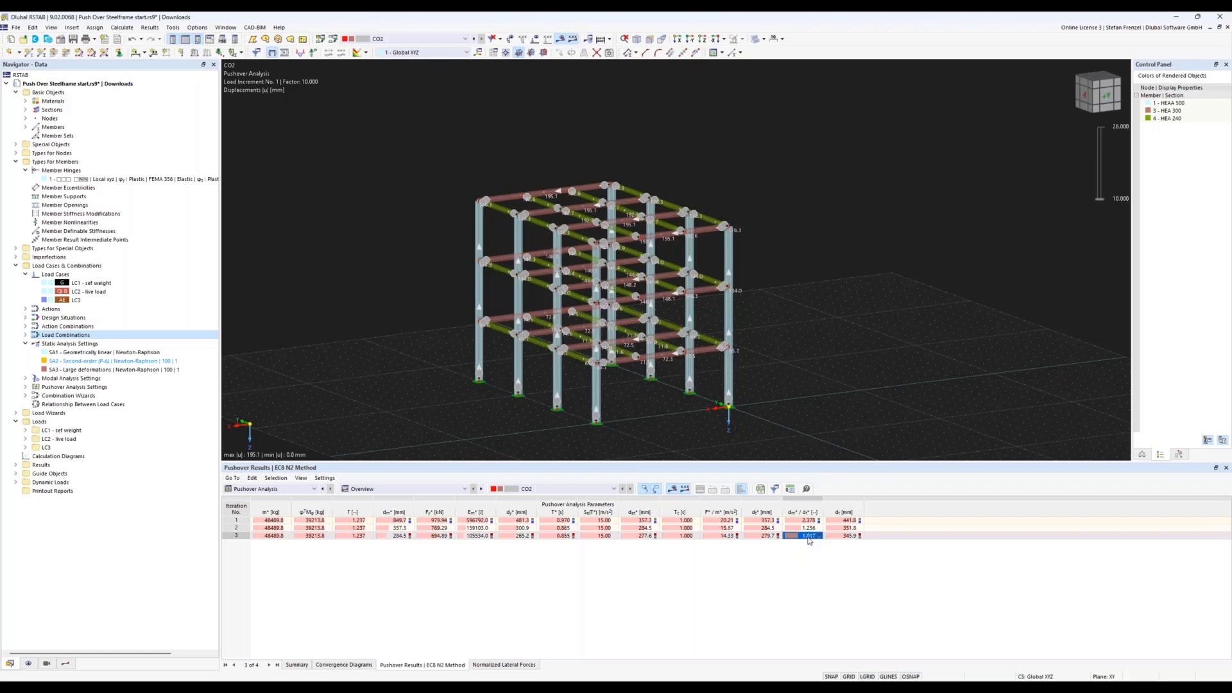
click(843, 536)
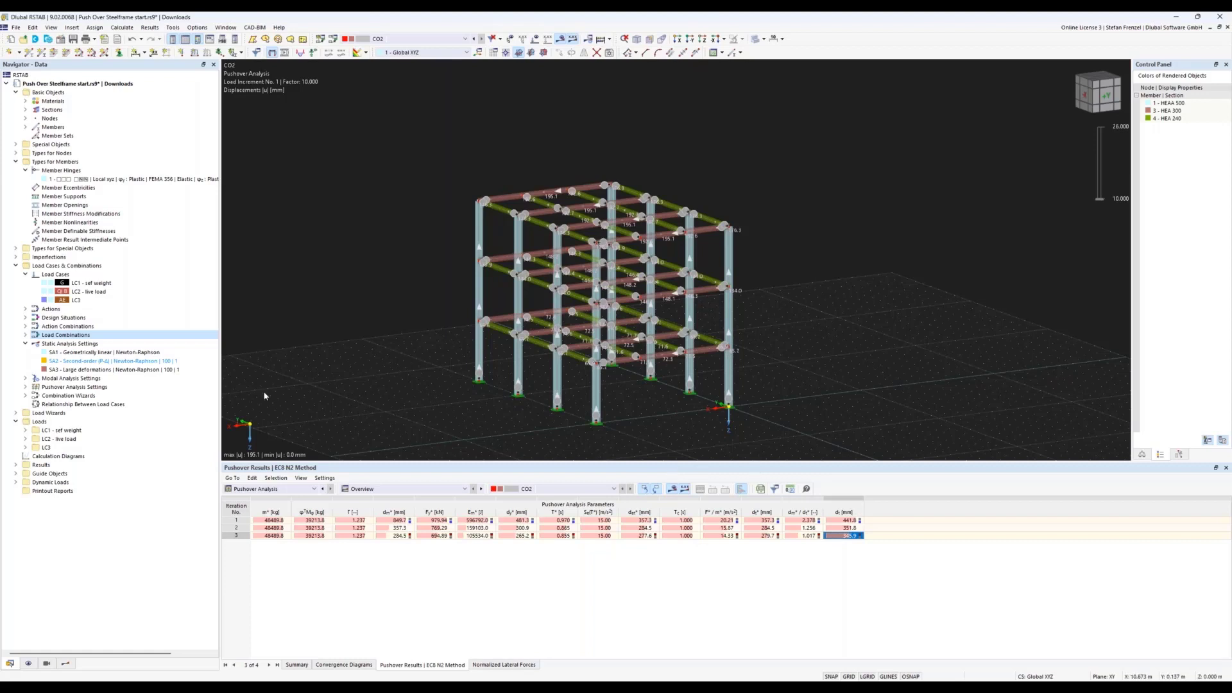
Step: Create a new calculation diagram of type 2D | Pushover ADRS for pushover combination CO2
right_click(46, 458)
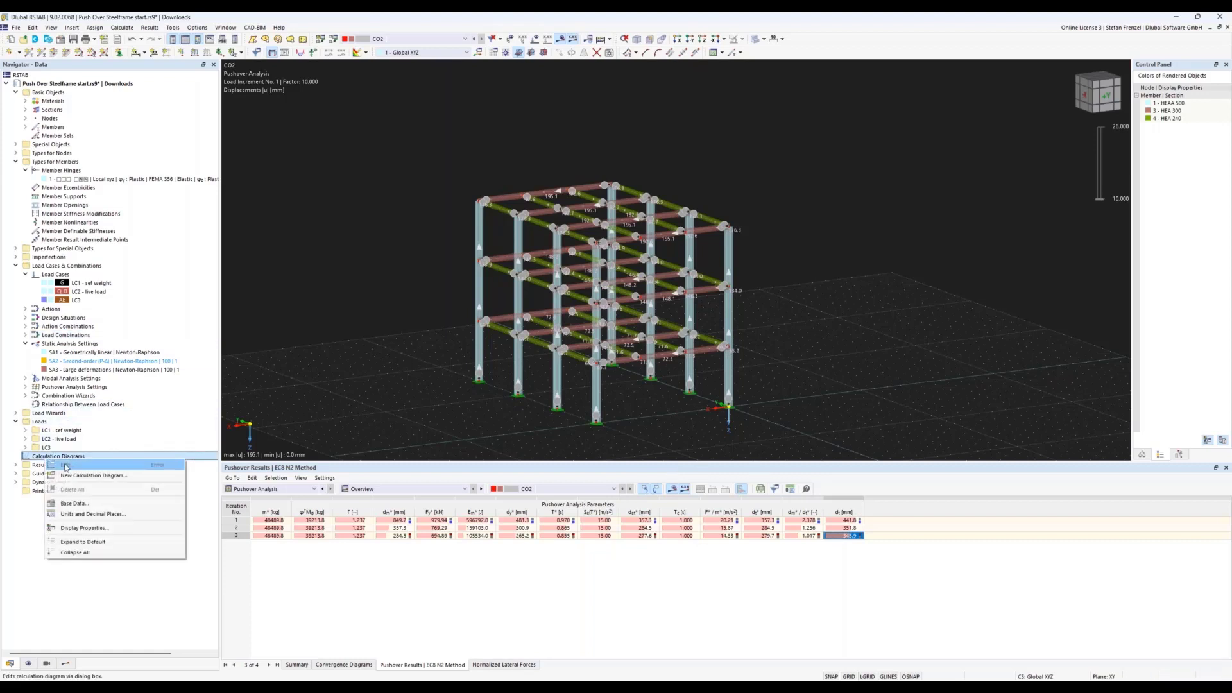
click(136, 428)
click(65, 457)
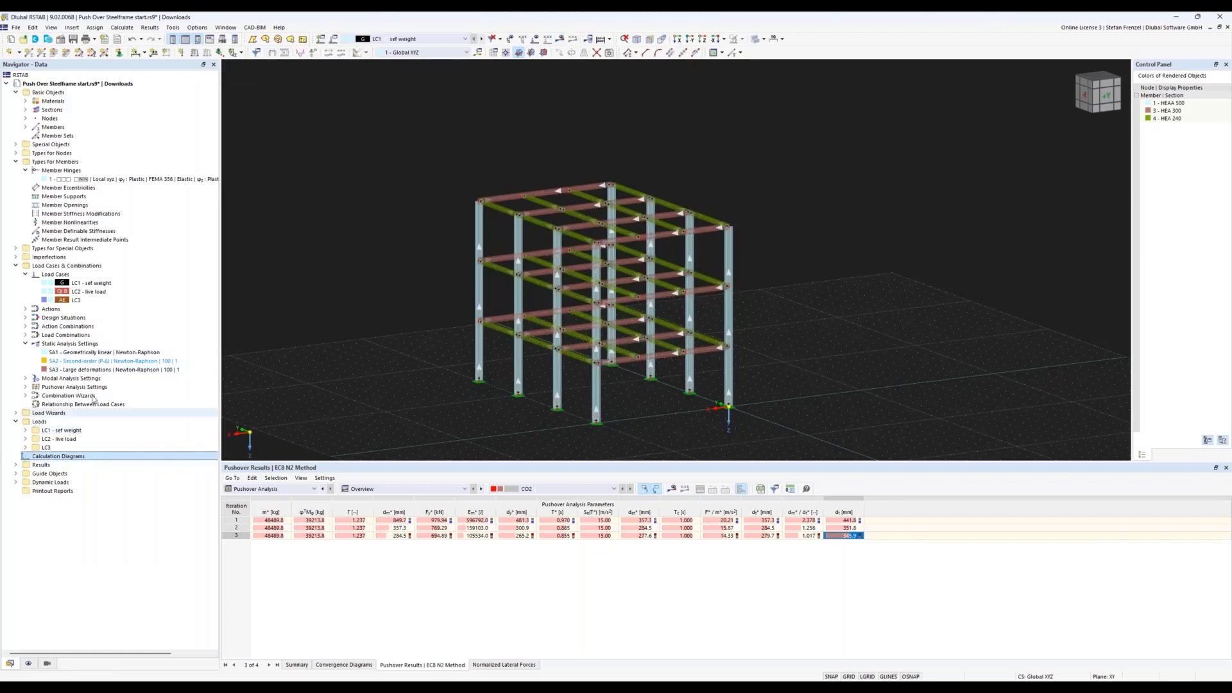
right_click(72, 457)
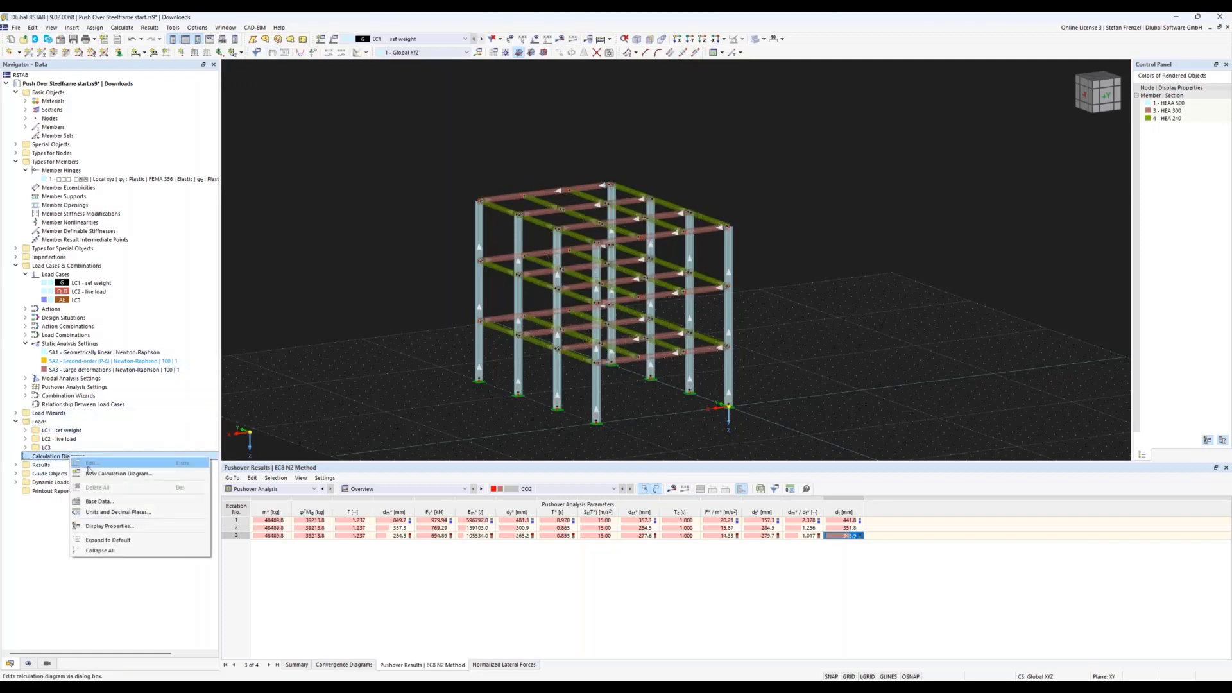
click(109, 473)
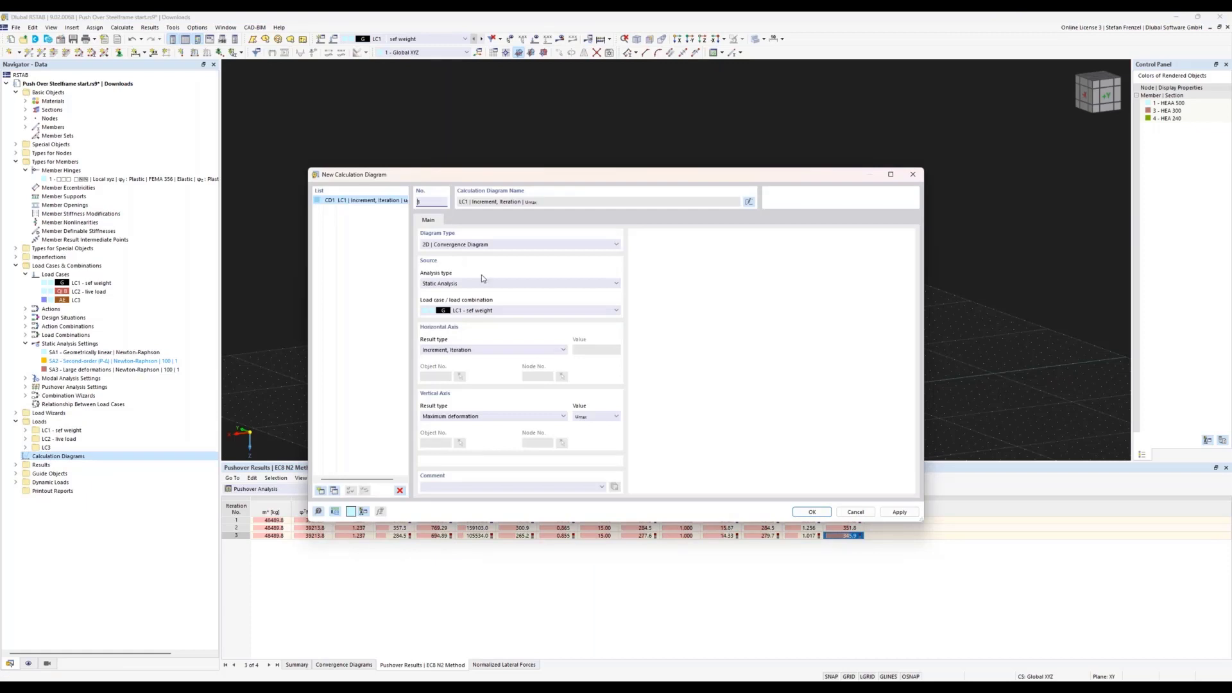
click(512, 246)
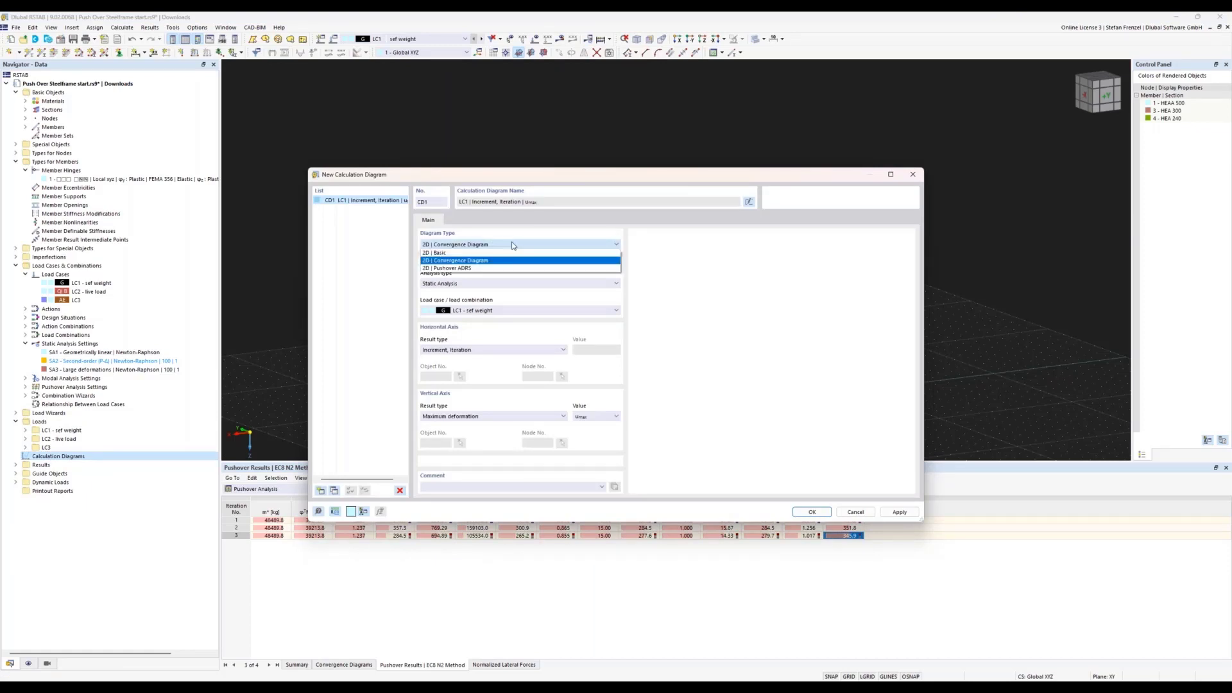
click(451, 269)
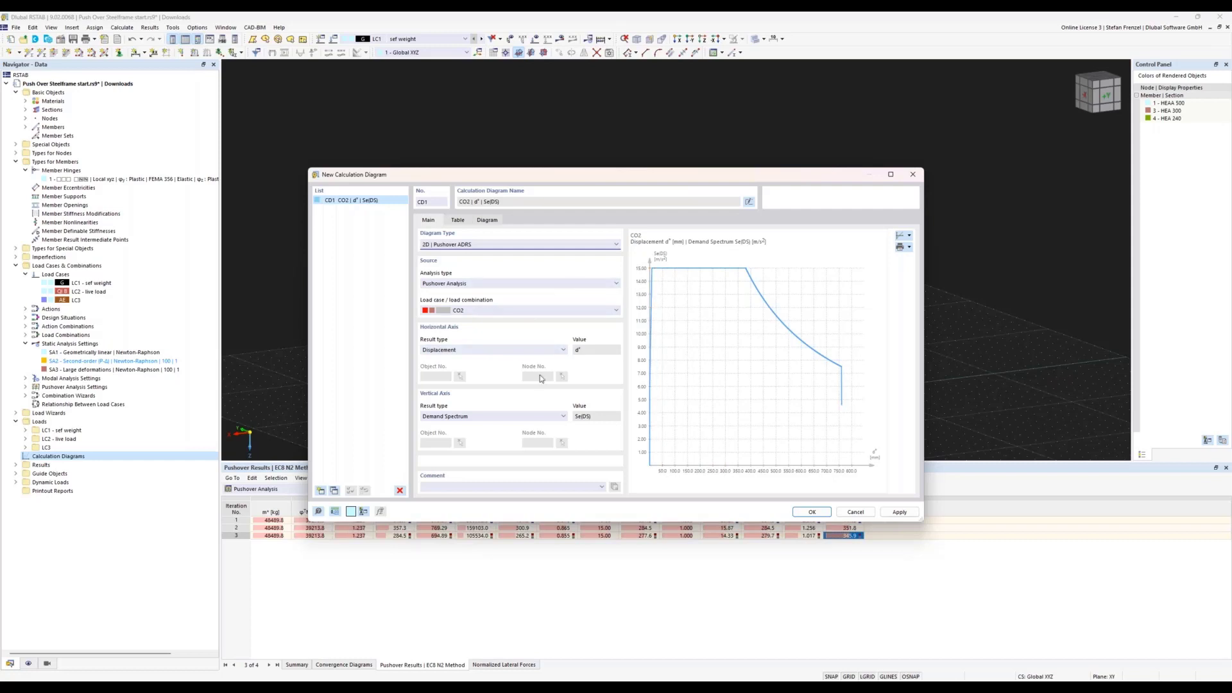
Step: Set the diagram's vertical axis result type to Demand Spectrum | Capacity Spectrum, bilinear | Capacity Spectrum
click(543, 417)
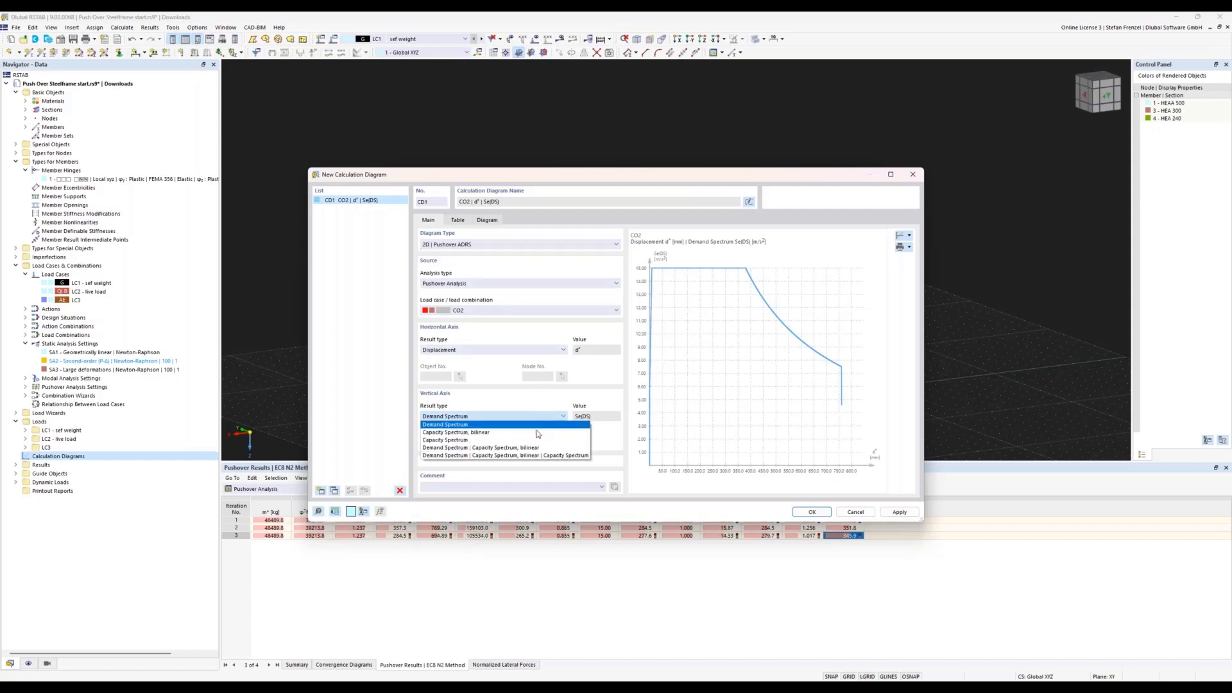
click(536, 433)
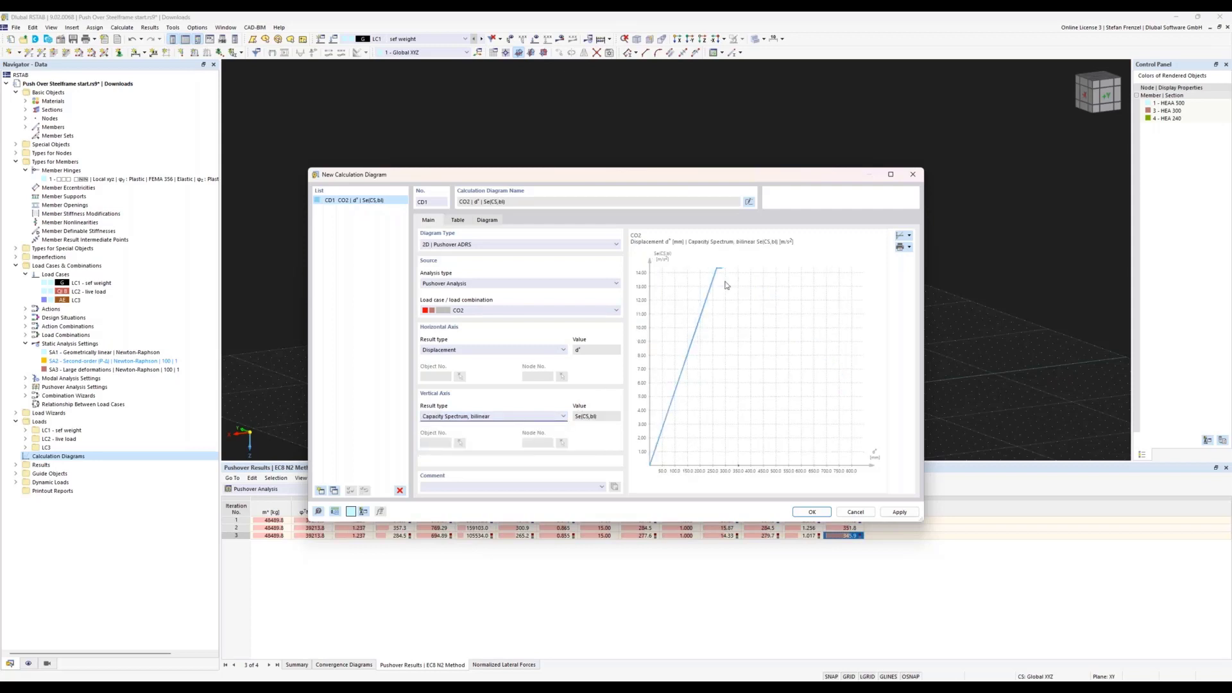
click(543, 417)
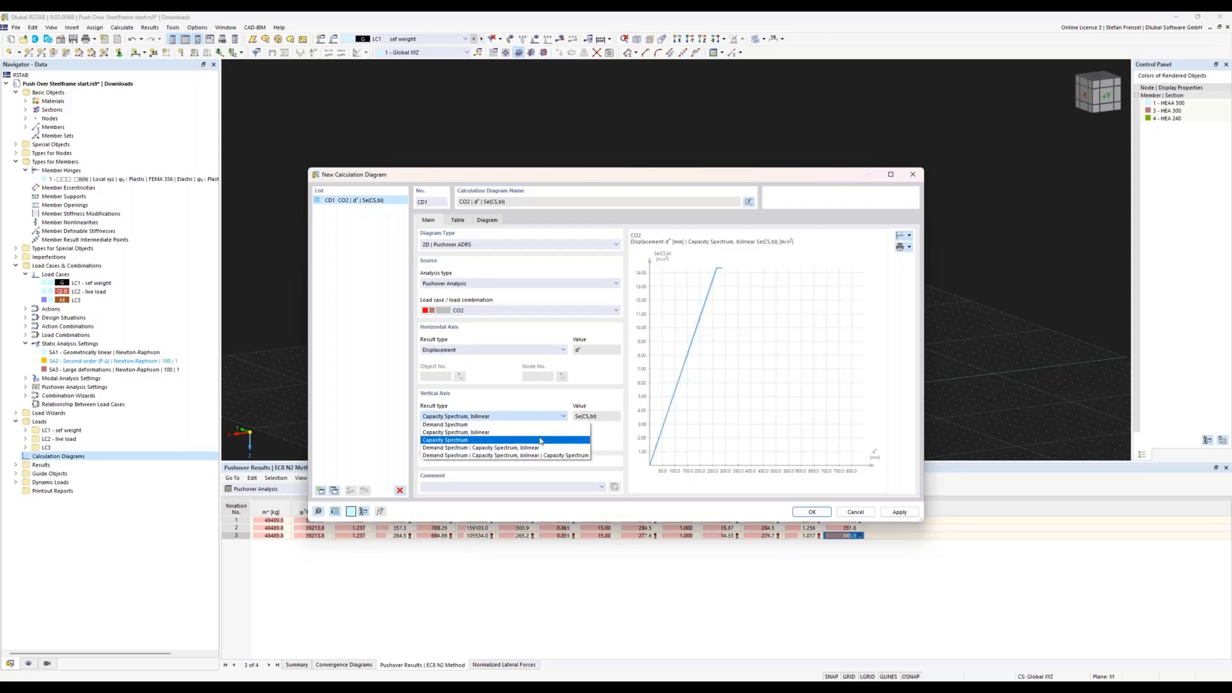
click(543, 455)
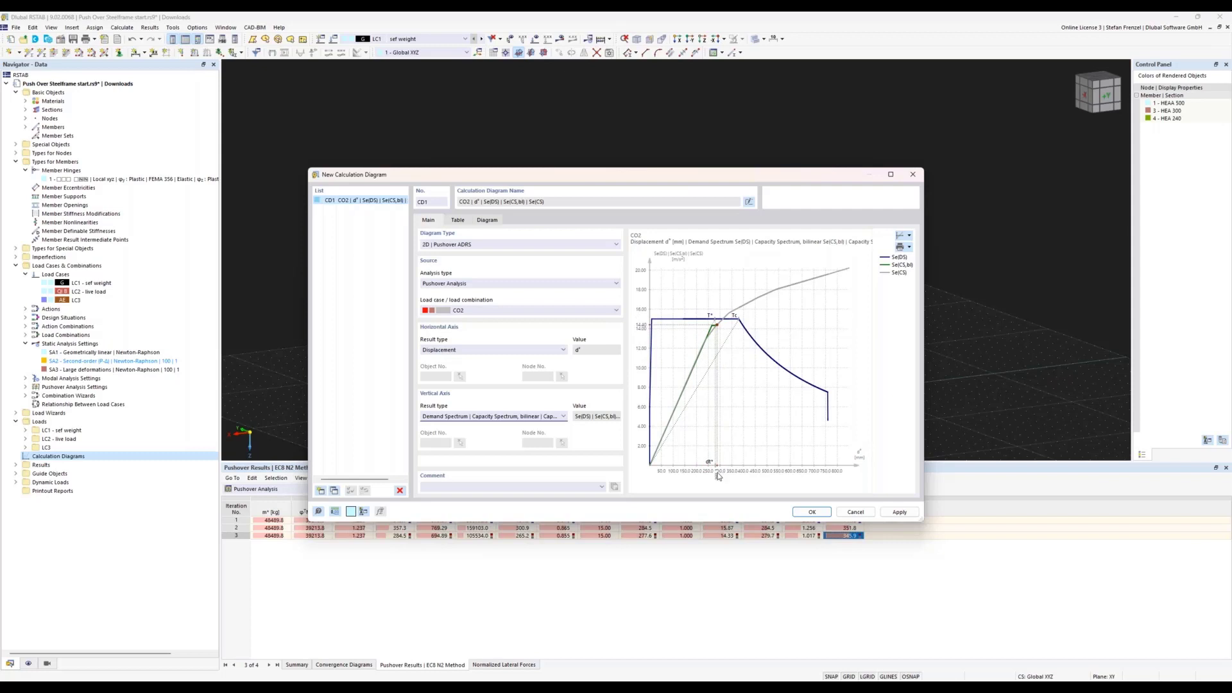
Step: Inspect where the demand and capacity spectrum curves meet in the ADRS diagram, and save the calculation diagram
drag(661, 178, 666, 73)
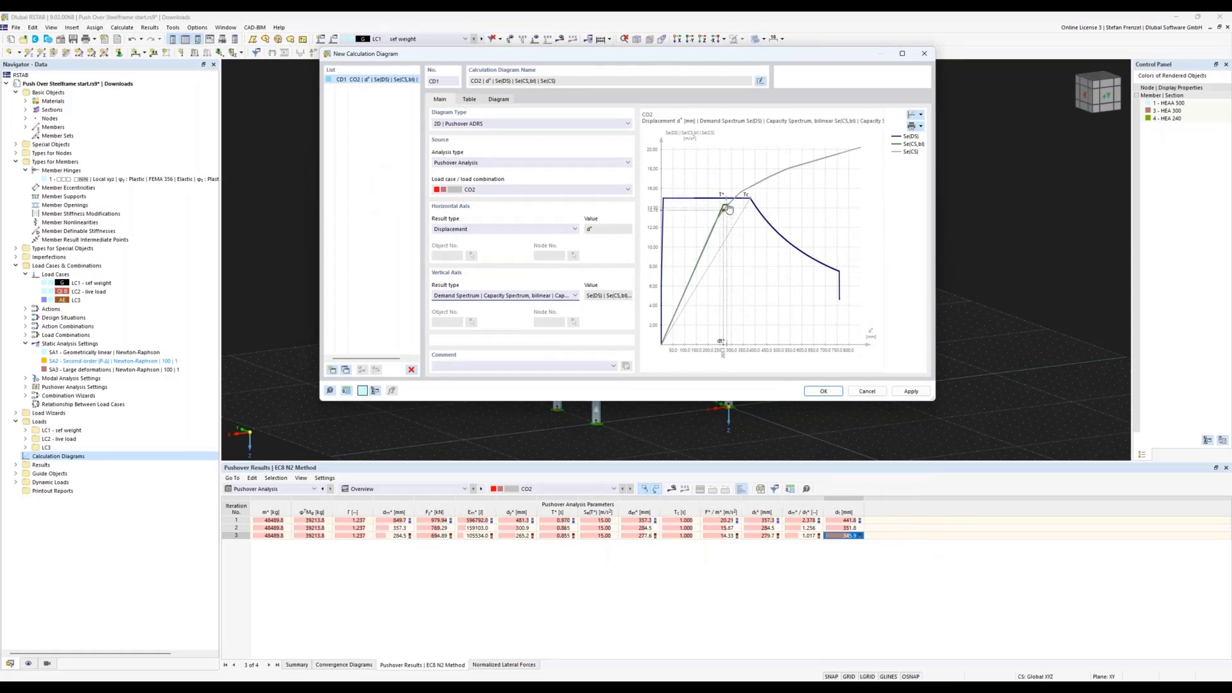
scroll(724, 211, up, 3)
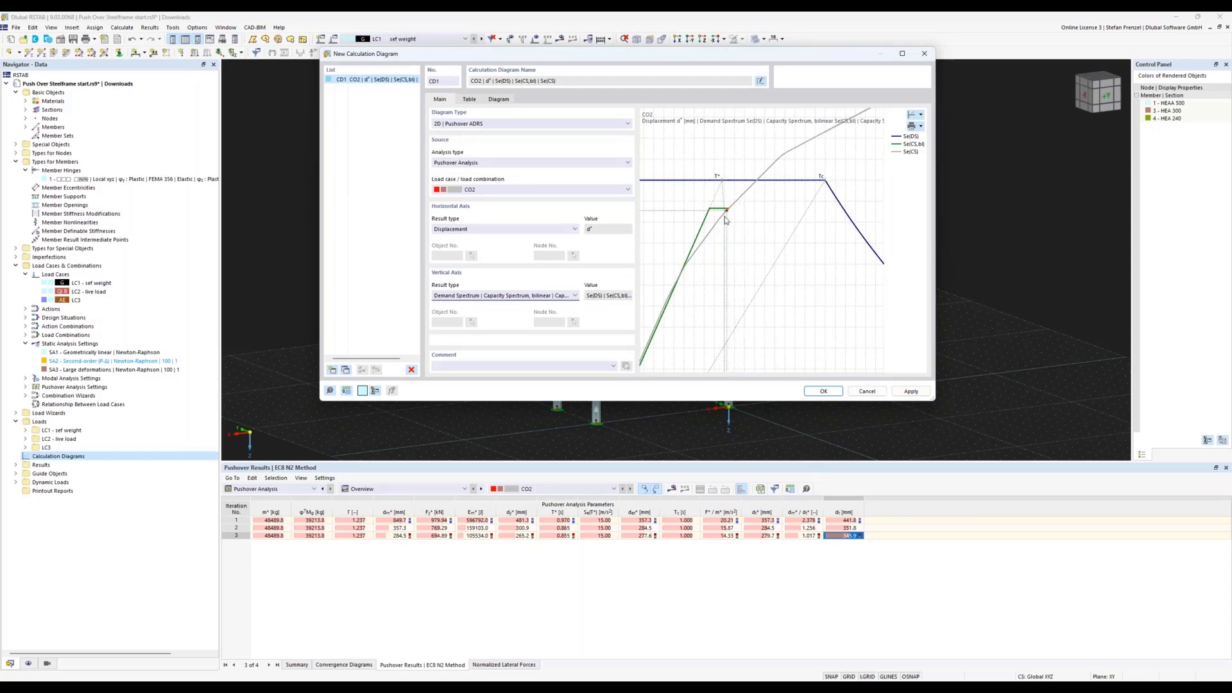
scroll(737, 302, down, 3)
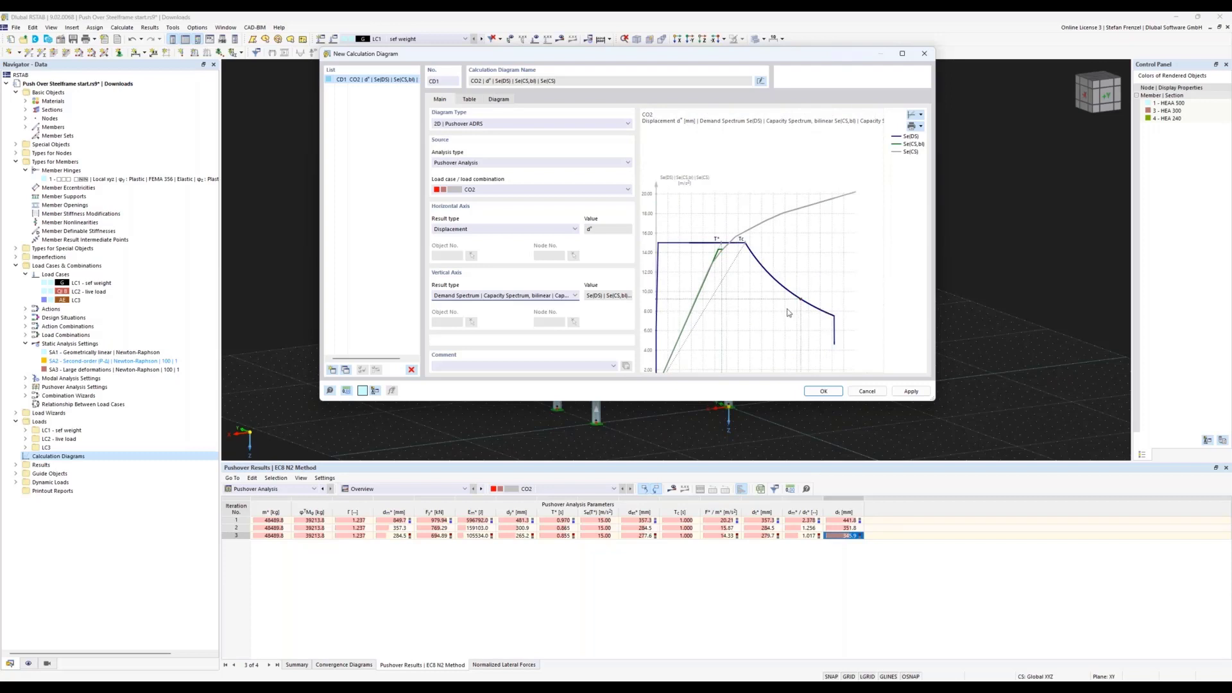
drag(727, 312, 741, 220)
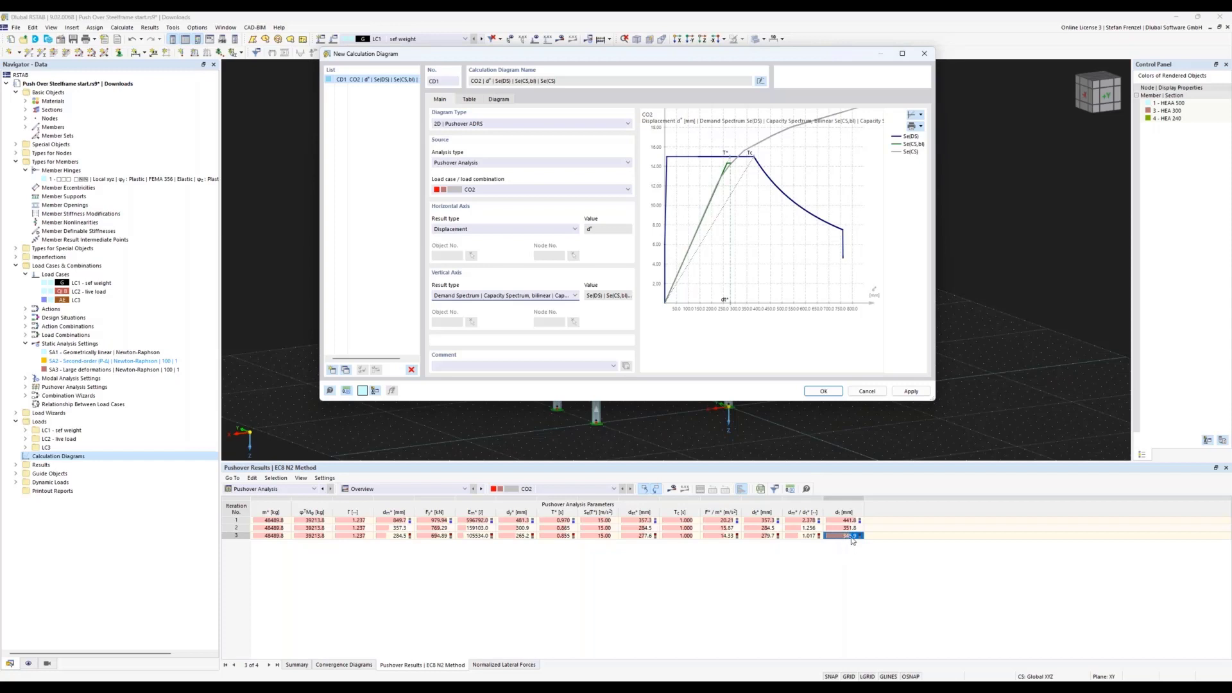
click(822, 390)
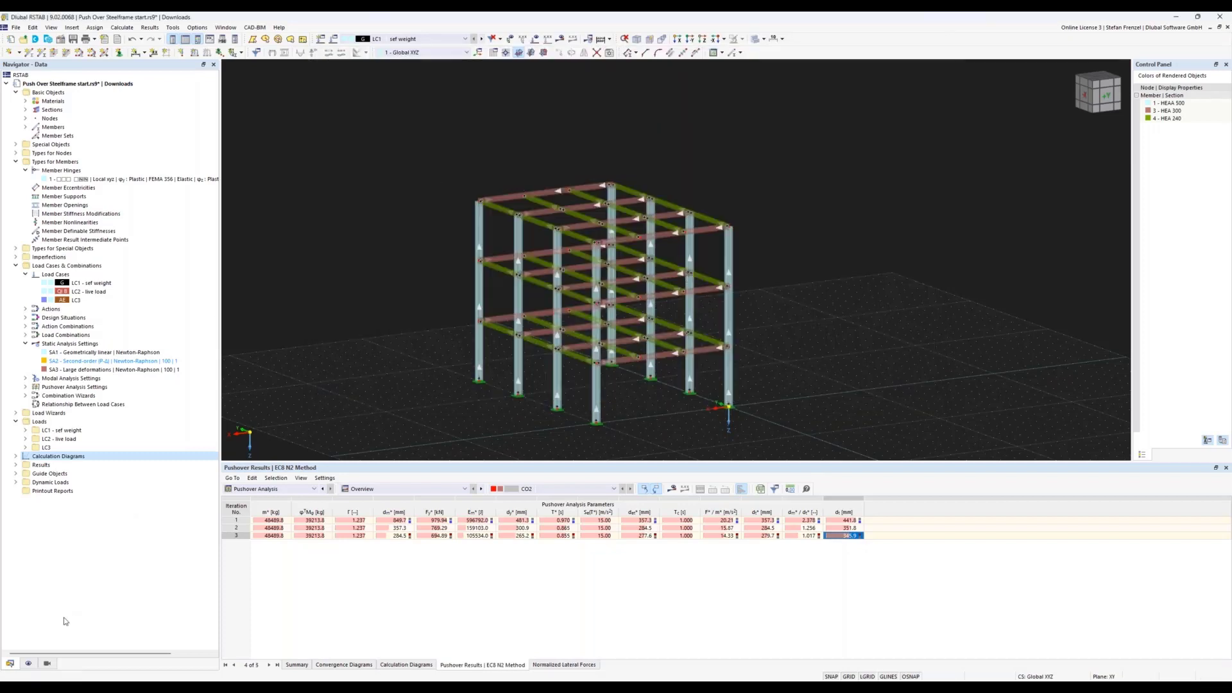
Step: Decline calculating LC1 and display the pushover results of CO2 on the frame
click(559, 38)
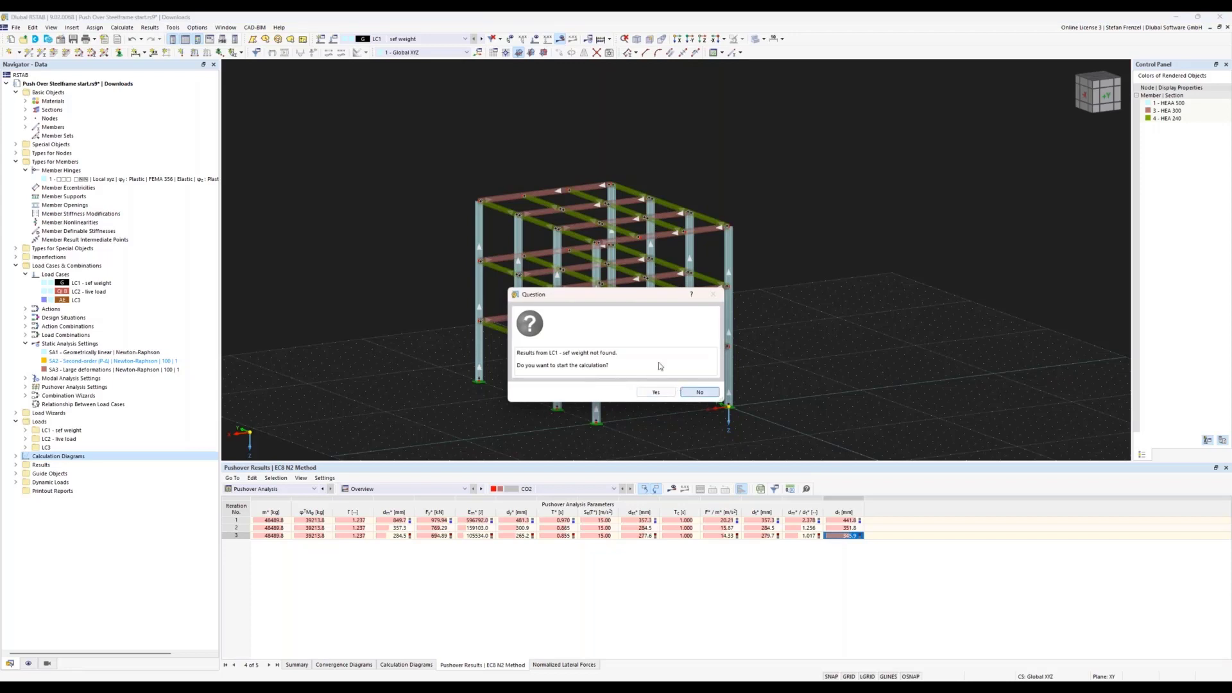
click(686, 392)
click(437, 39)
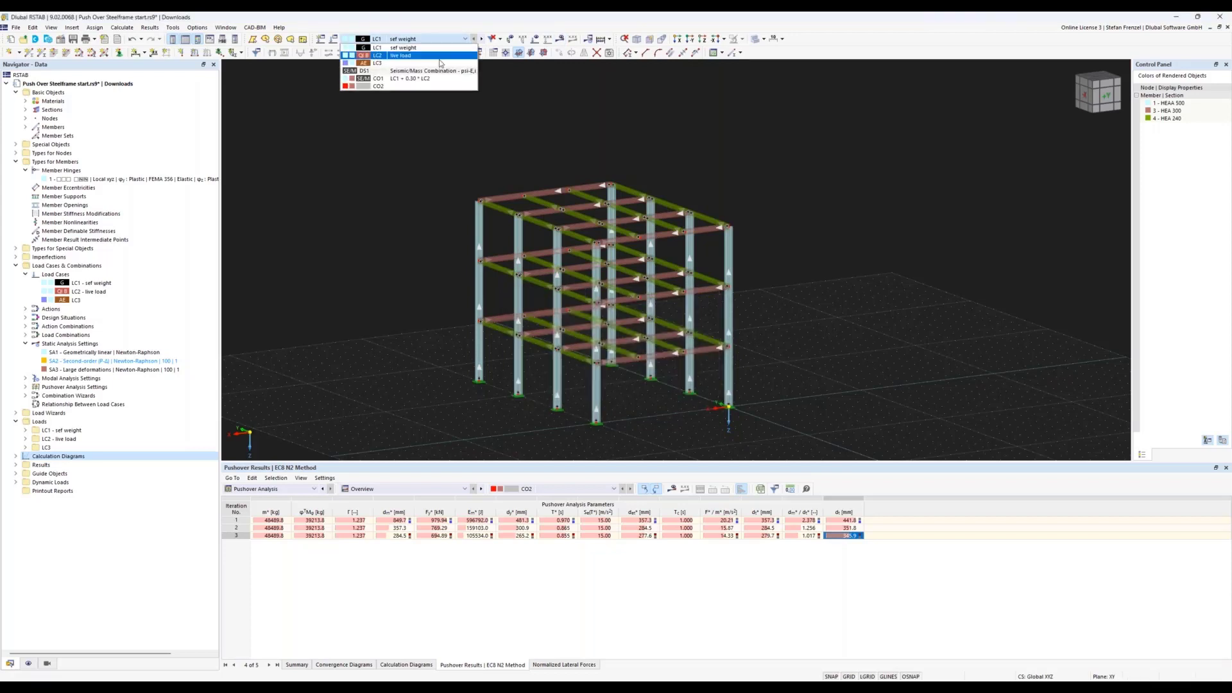
click(417, 86)
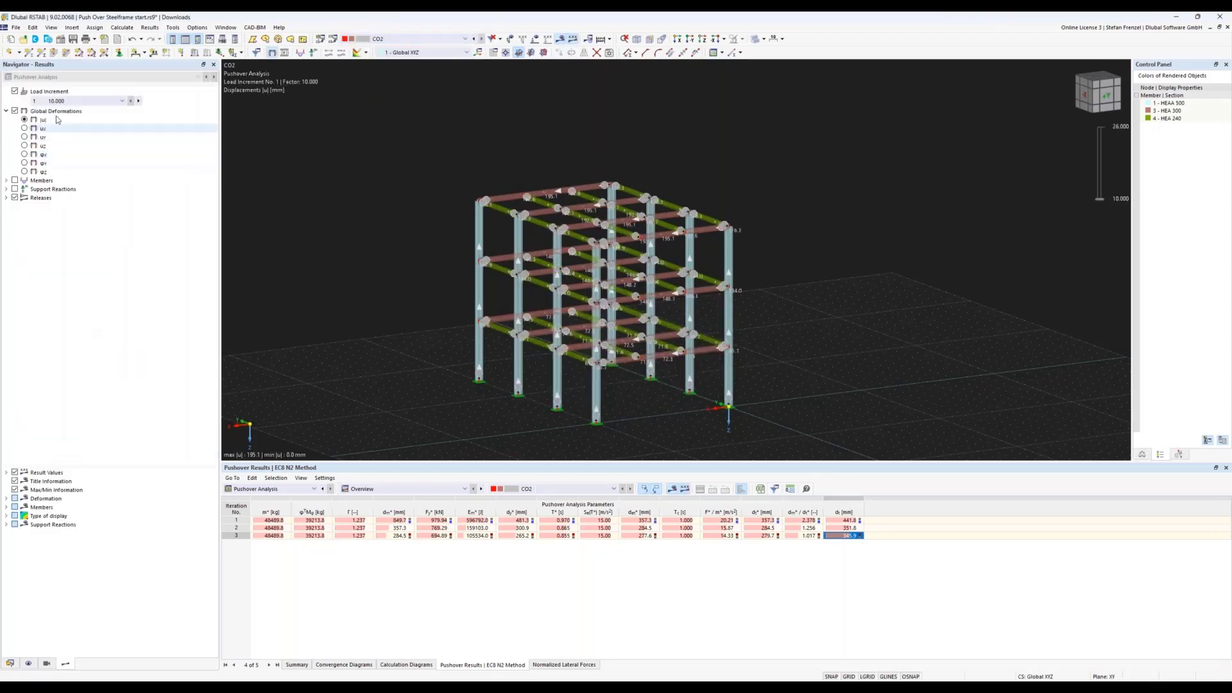
Step: Set the displayed load increment of the CO2 results to No. 74 with factor 17.300
click(75, 102)
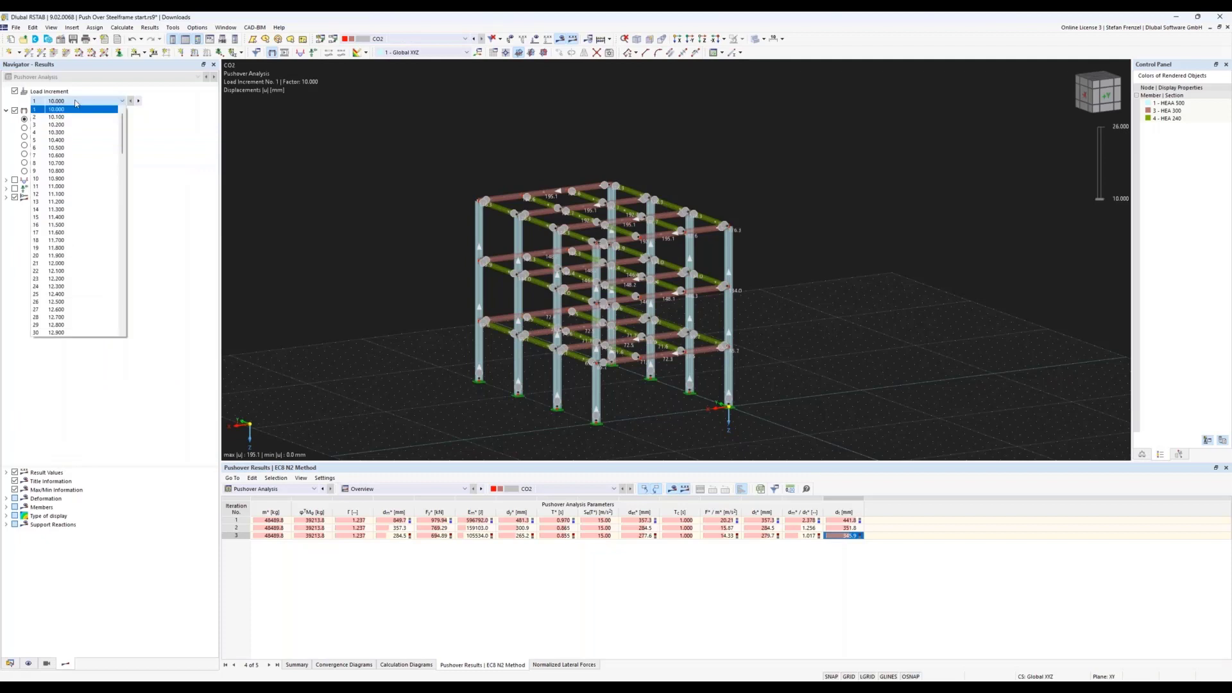
click(80, 279)
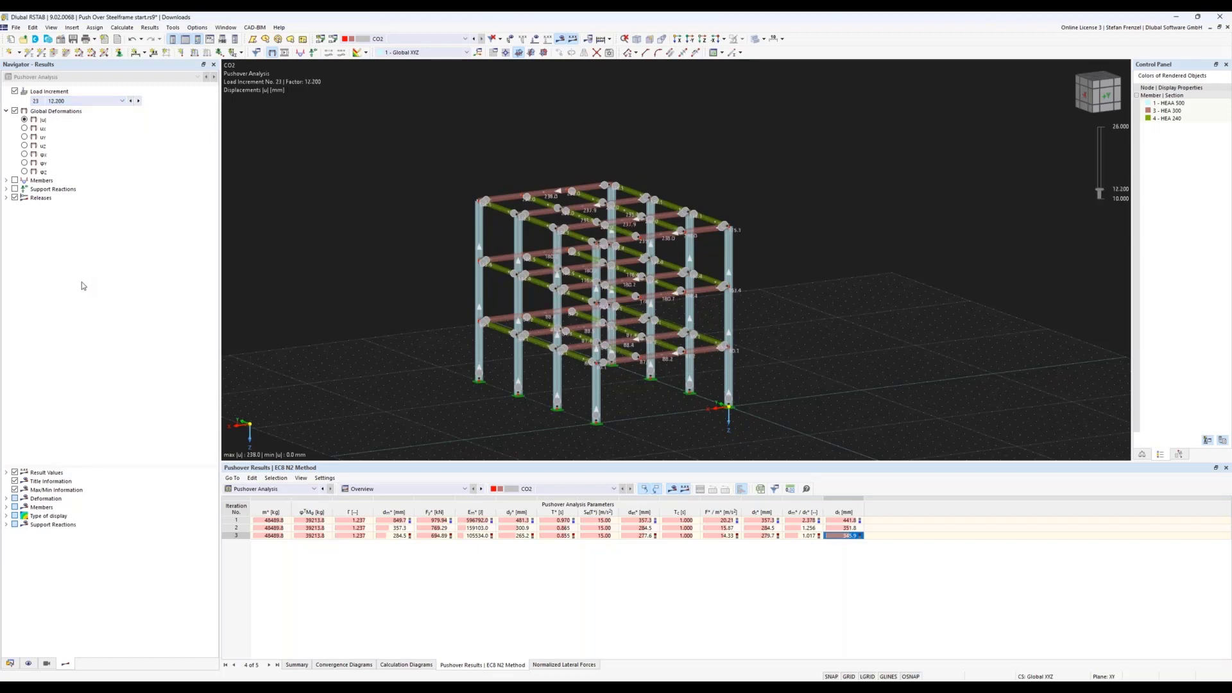
click(95, 101)
scroll(94, 316, down, 7)
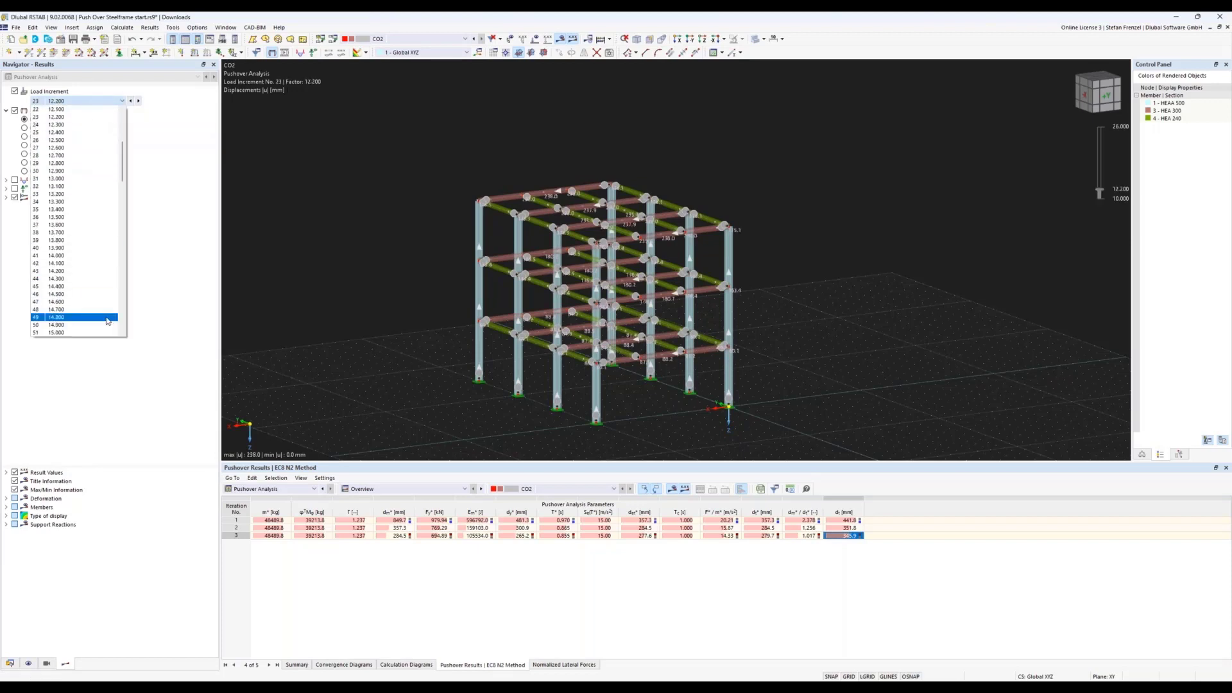
click(83, 301)
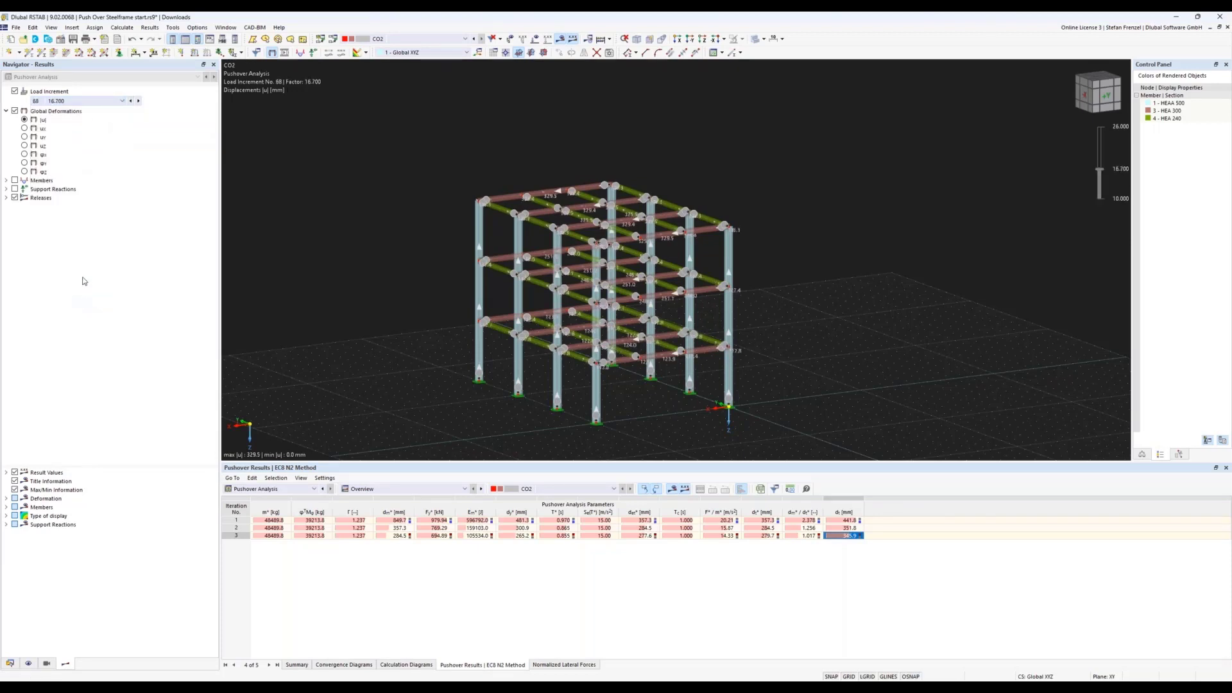
click(120, 103)
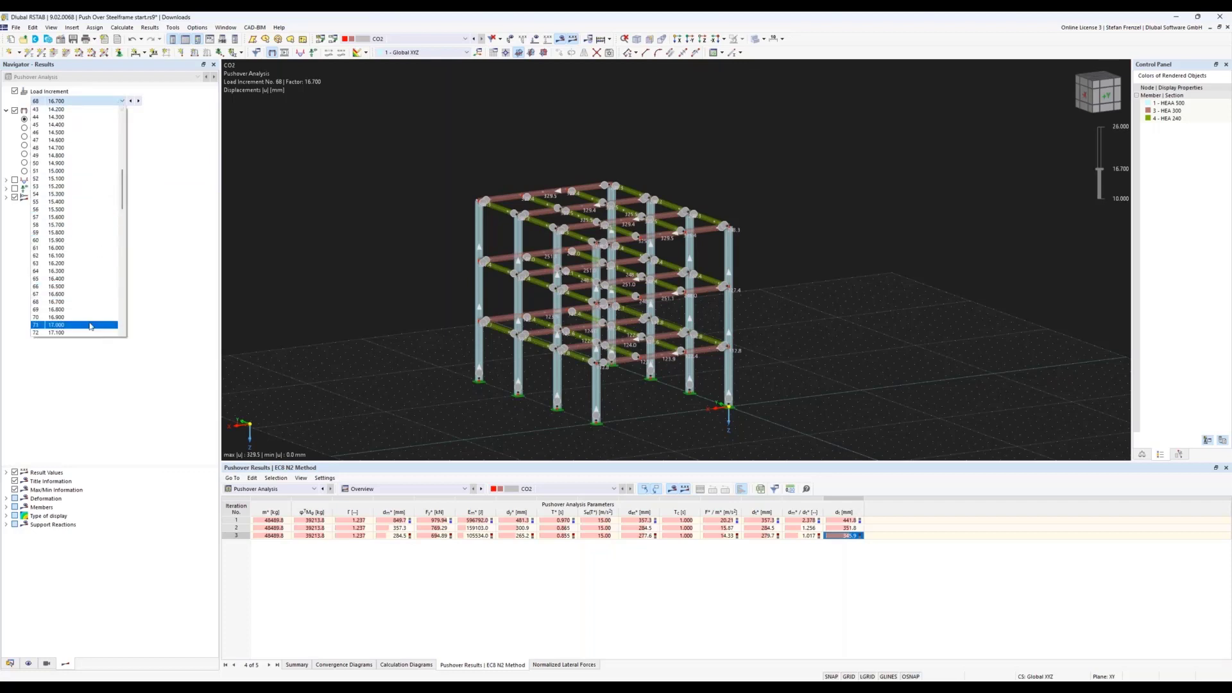
click(90, 326)
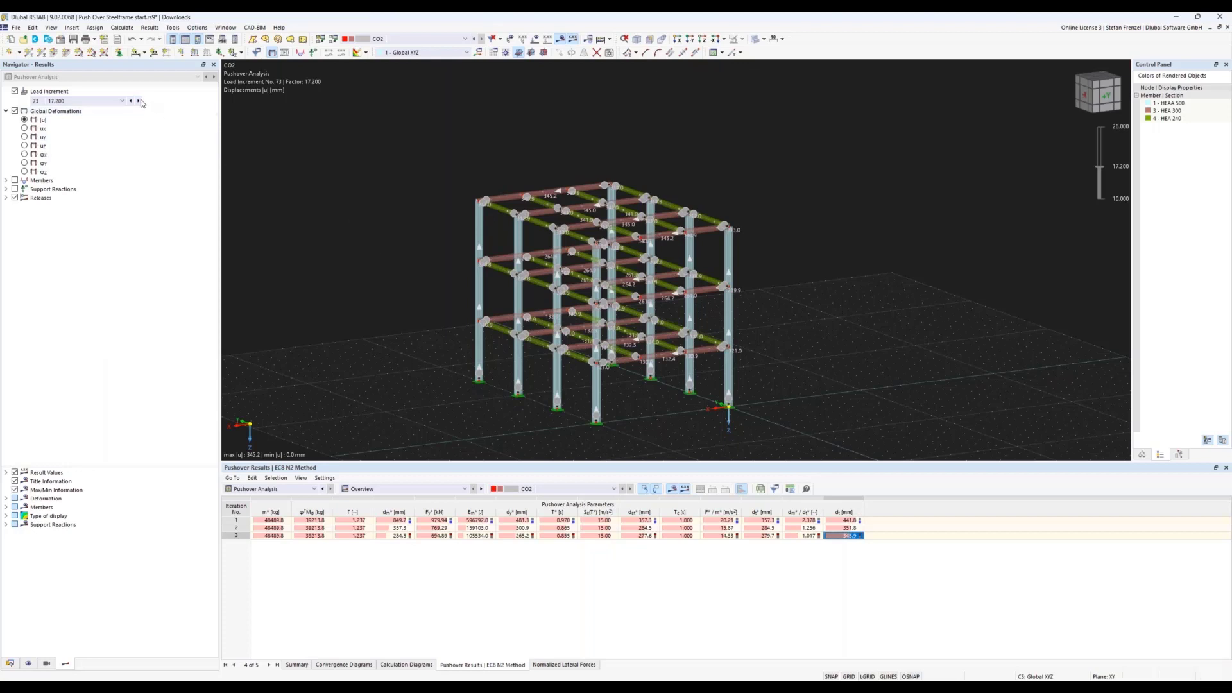
click(138, 102)
Step: Display the plastic hinge results on the frame by Diagram Zone
scroll(374, 230, down, 1)
scroll(417, 223, up, 2)
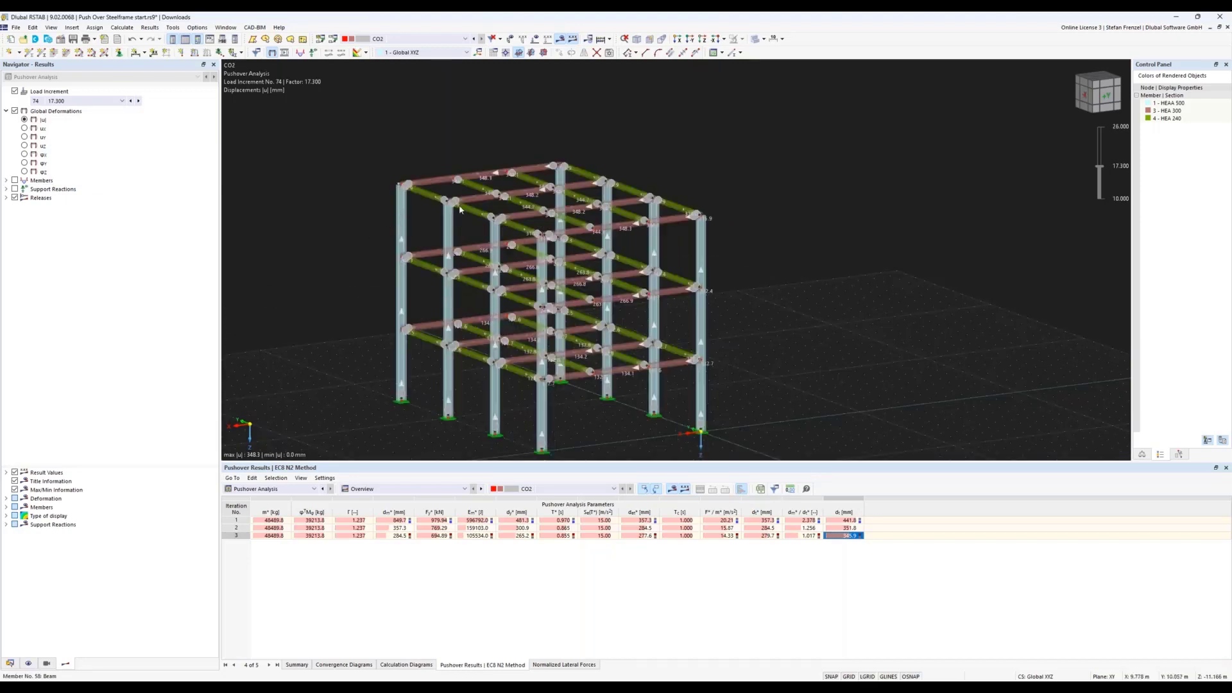
scroll(459, 206, down, 1)
scroll(461, 222, up, 1)
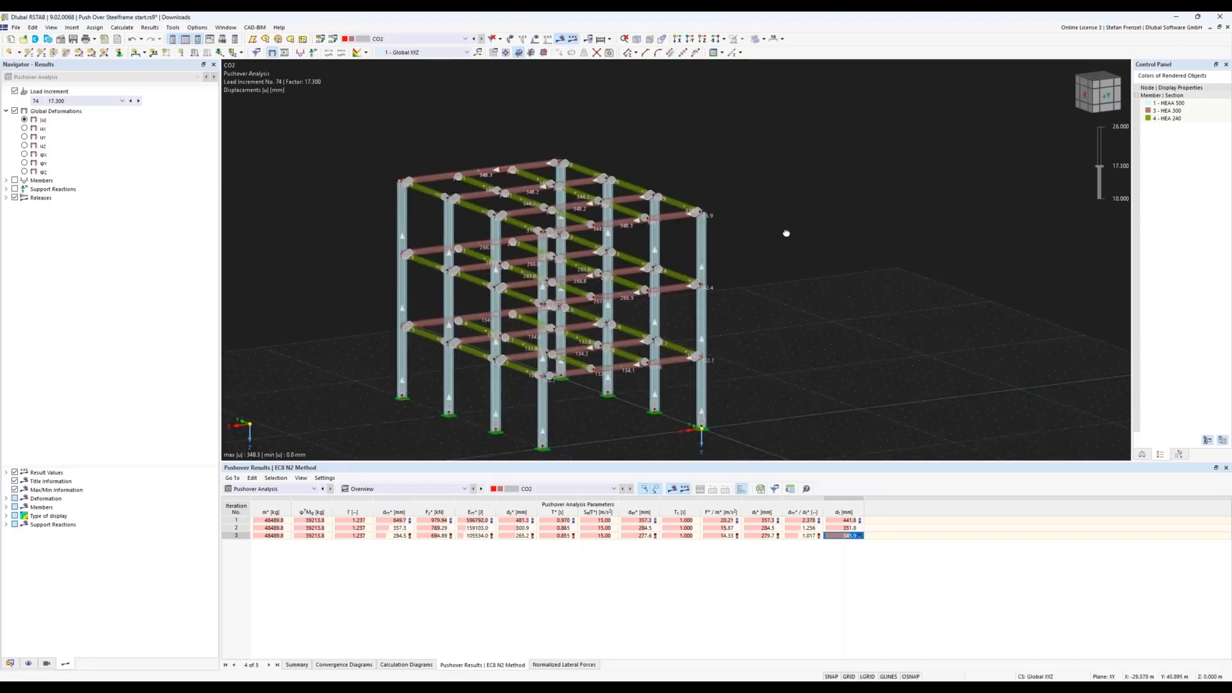
right_drag(786, 233, 718, 235)
click(413, 285)
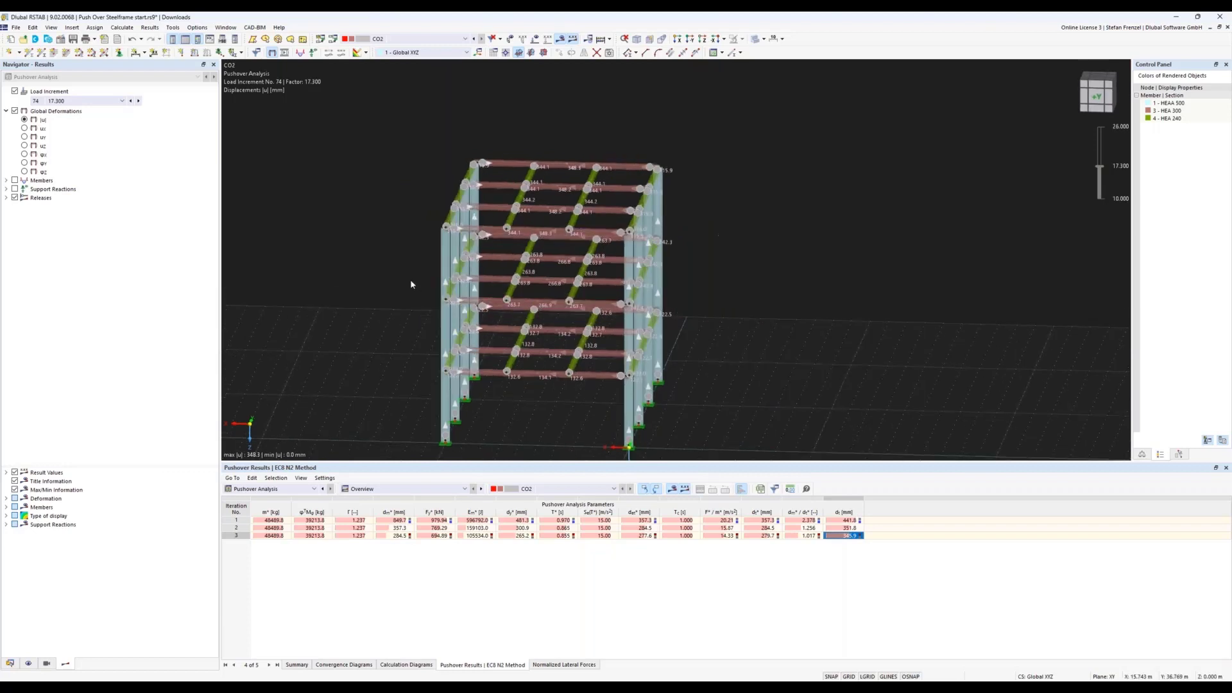
click(6, 197)
click(16, 206)
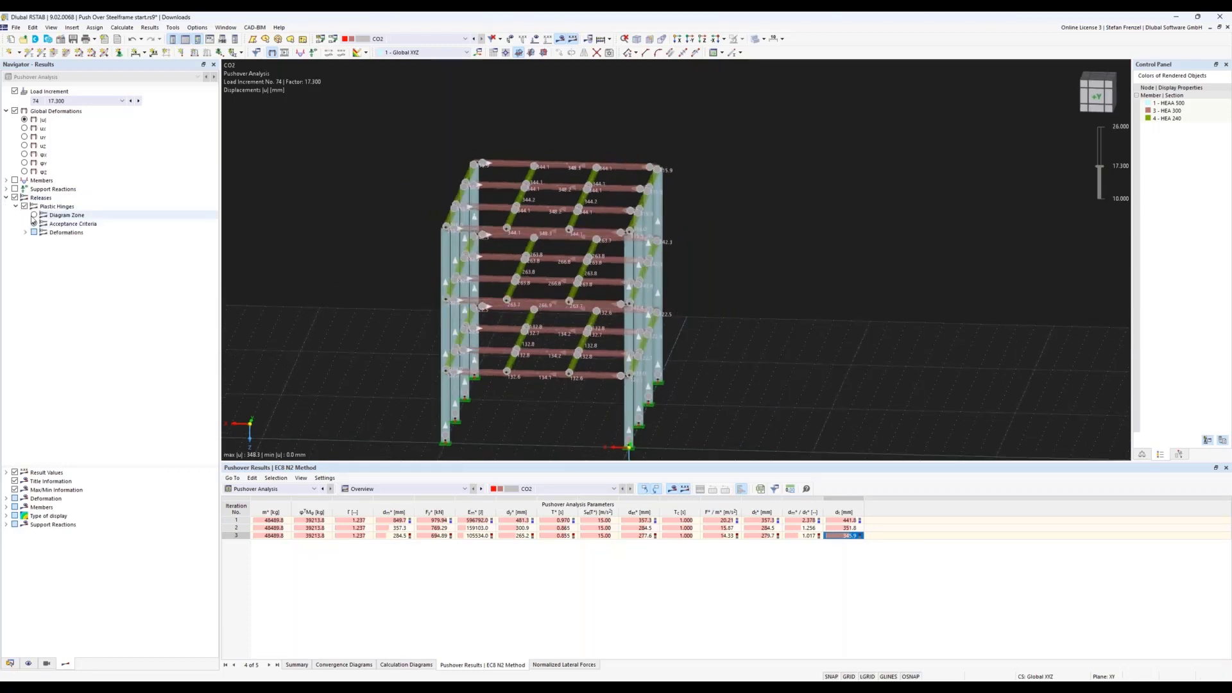
click(35, 215)
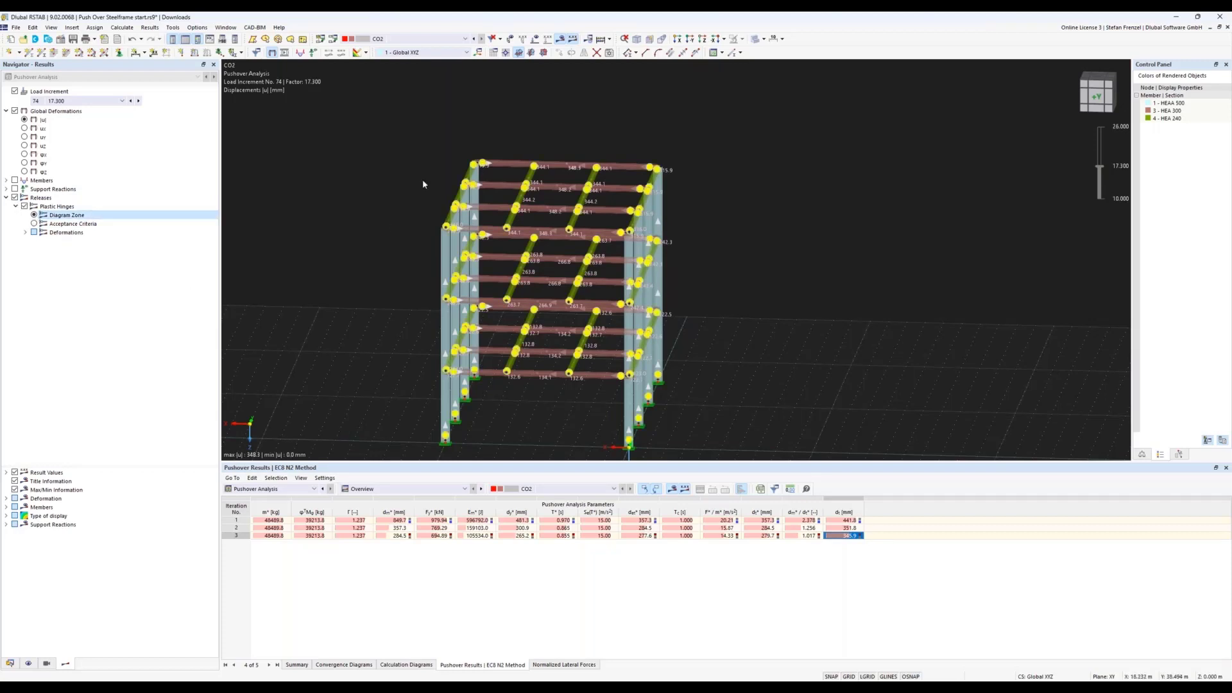
Step: Inspect the properties of the middle HEA 300 beam segment on the lowest storey's front side, and close them without changes
scroll(422, 184, down, 2)
scroll(417, 222, up, 3)
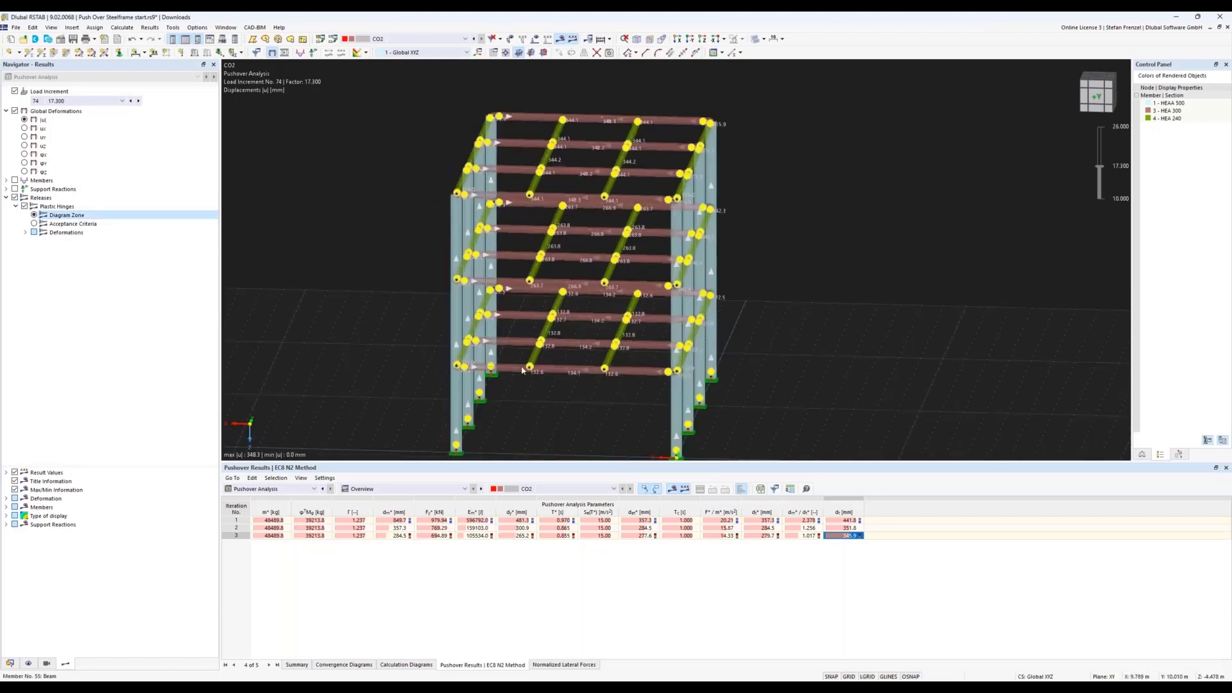
double_click(548, 368)
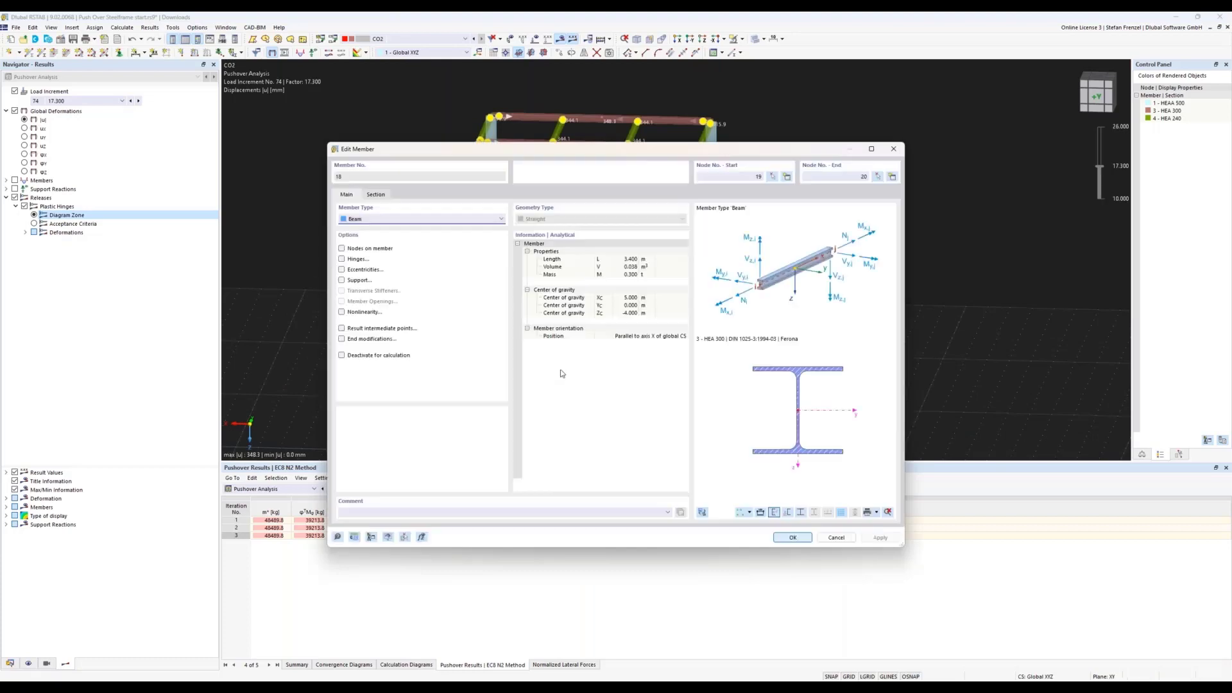
click(836, 537)
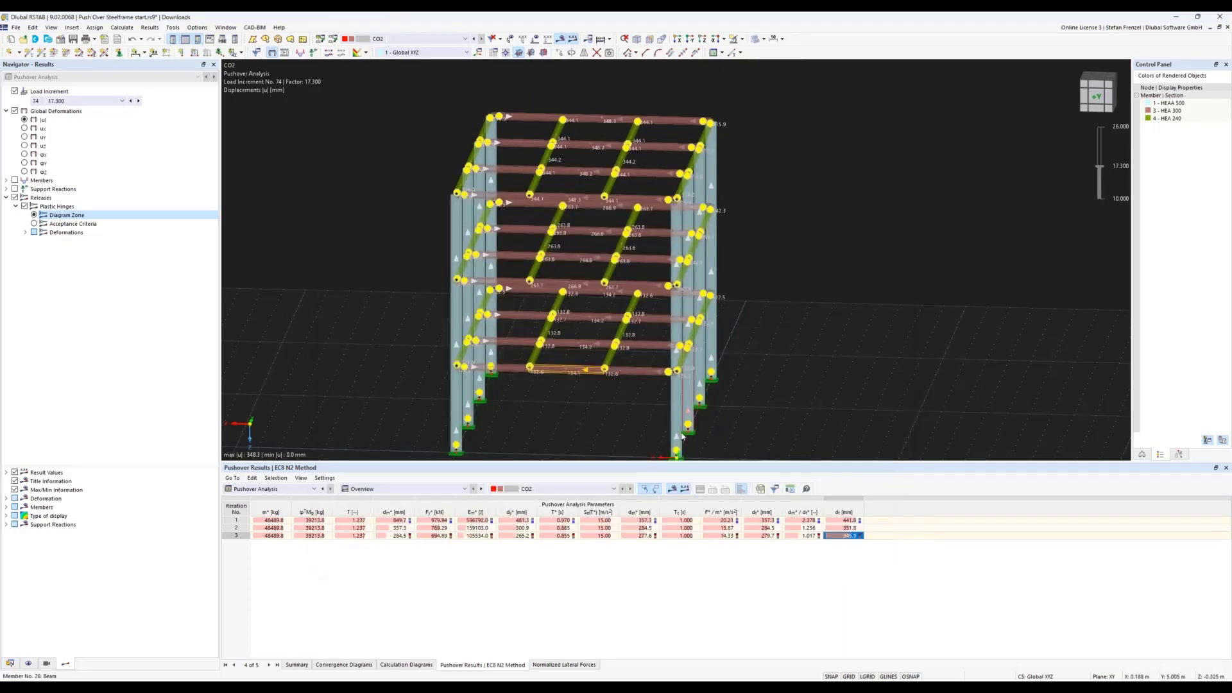
Step: Inspect the φy FEMA 356 plastic diagram of the member hinge, comparing points -B and A, and close it without changes
click(10, 663)
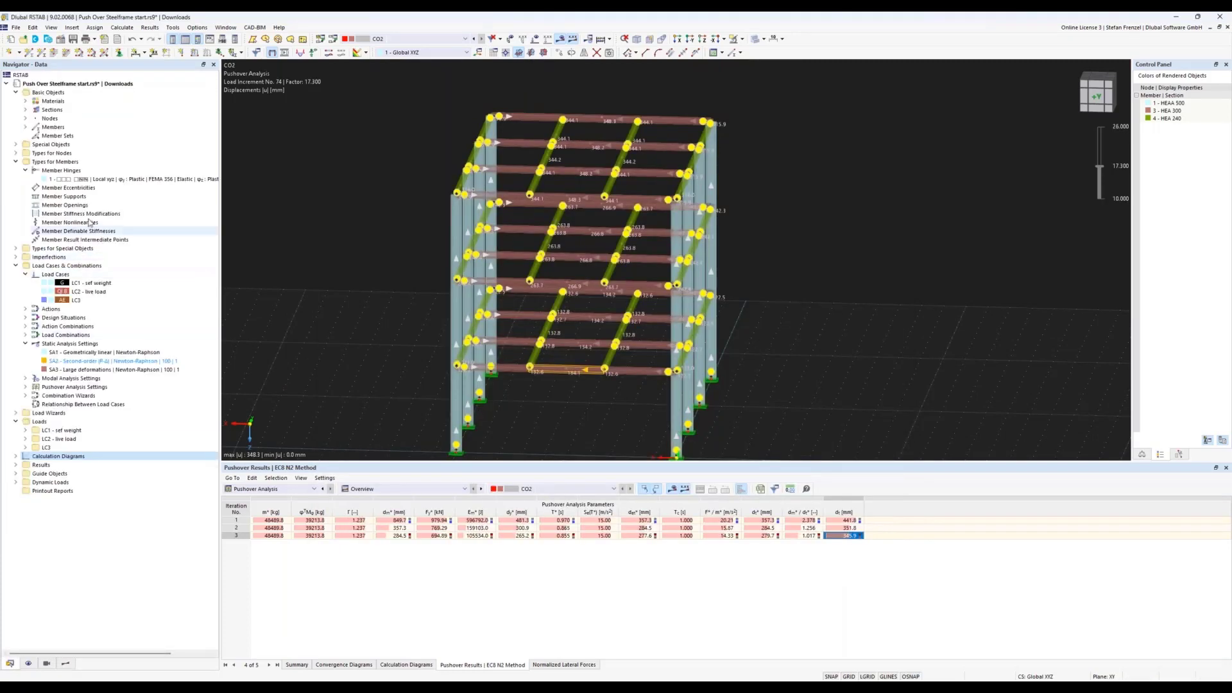
double_click(71, 179)
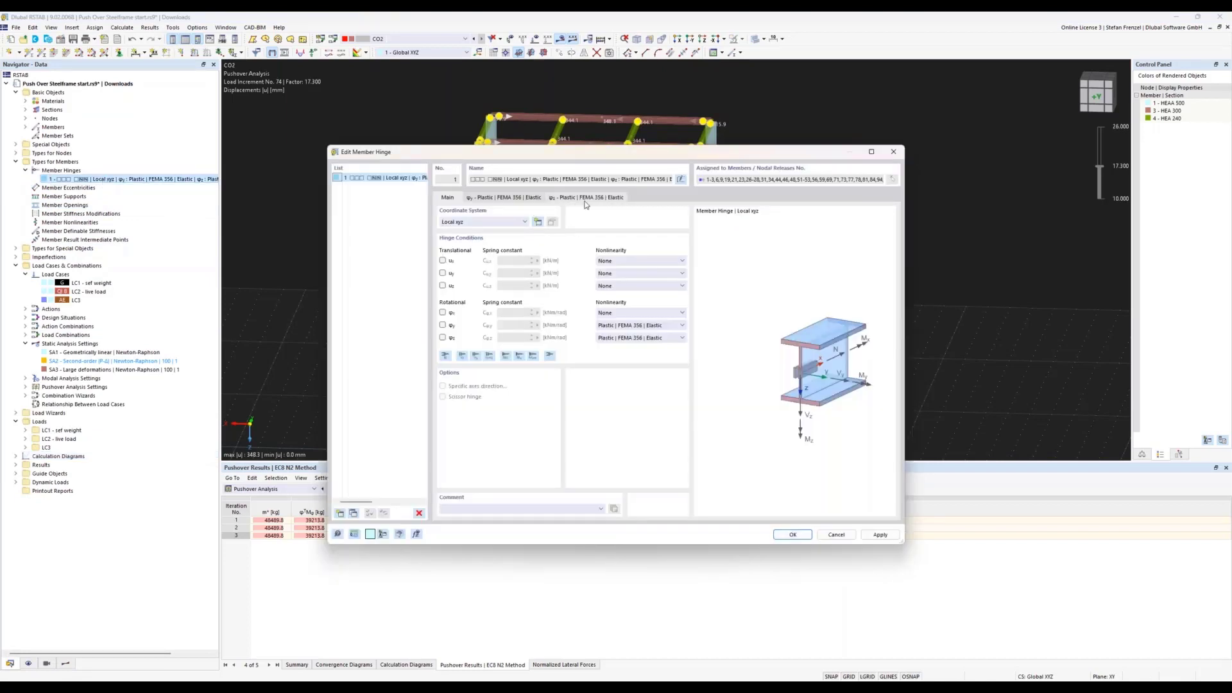
click(536, 198)
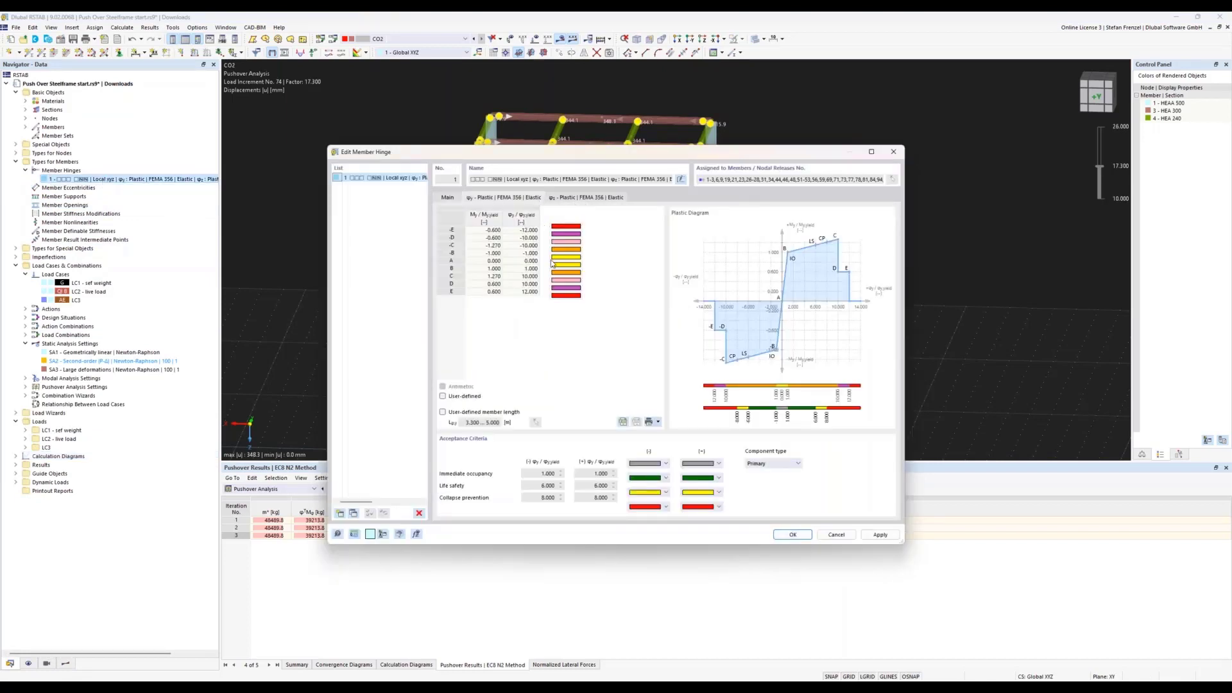
click(525, 254)
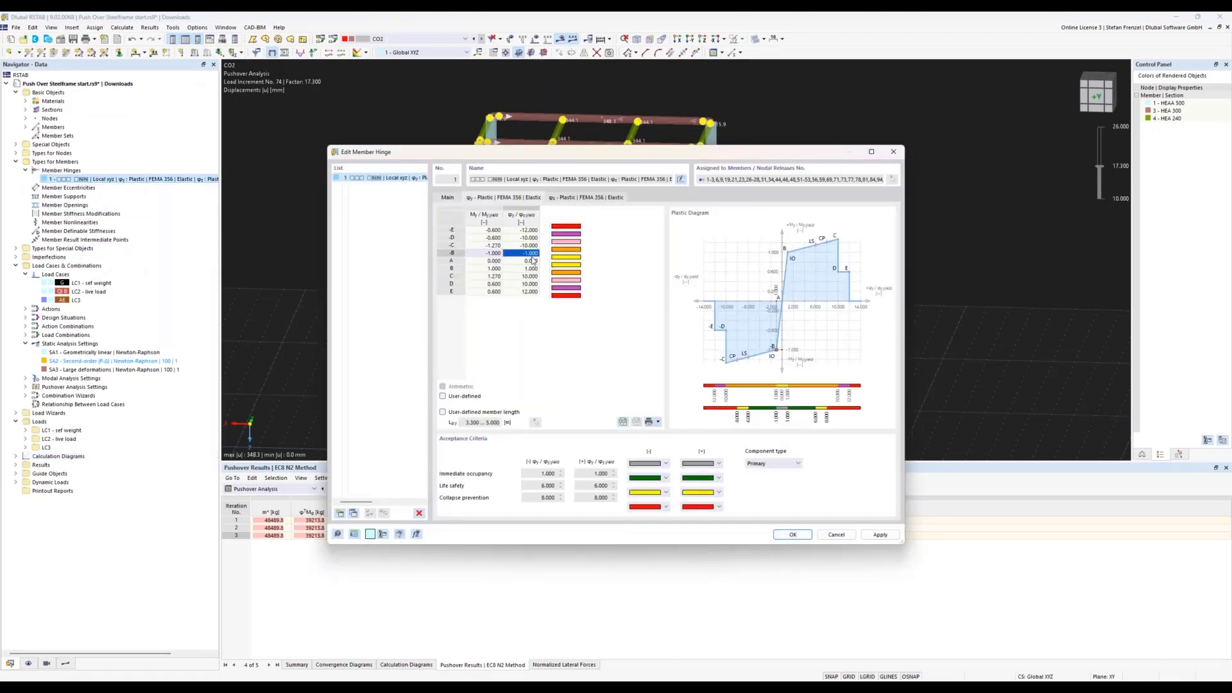
click(531, 260)
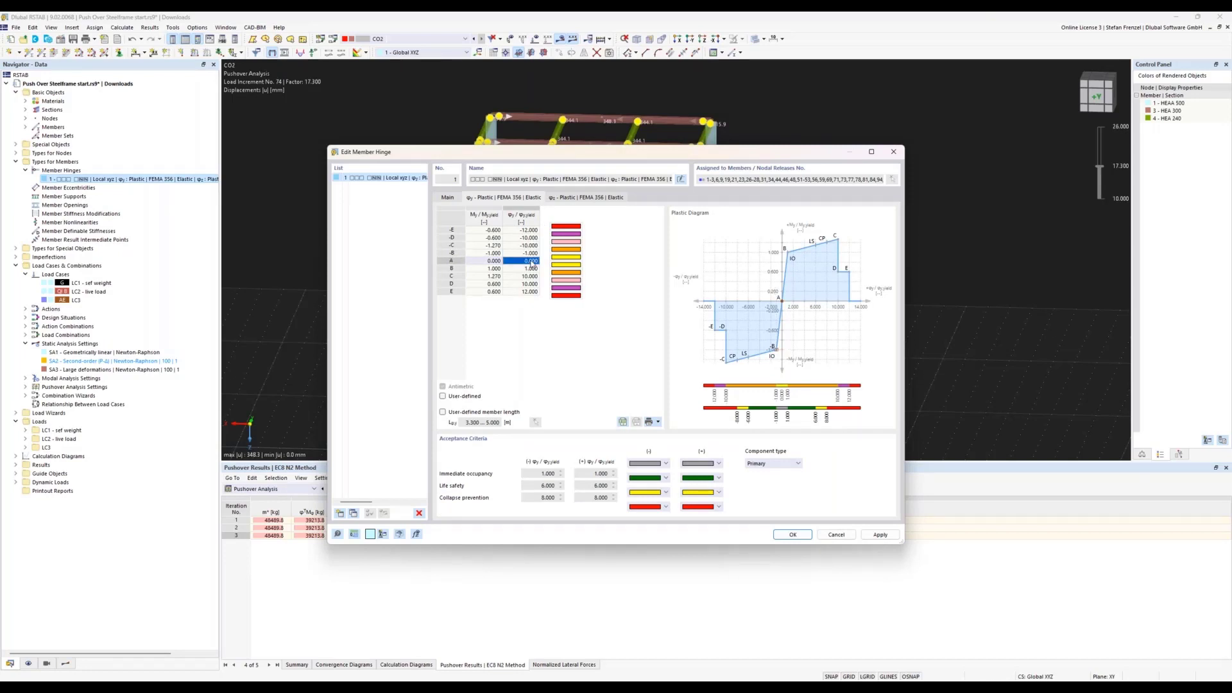
click(531, 253)
click(532, 260)
click(531, 254)
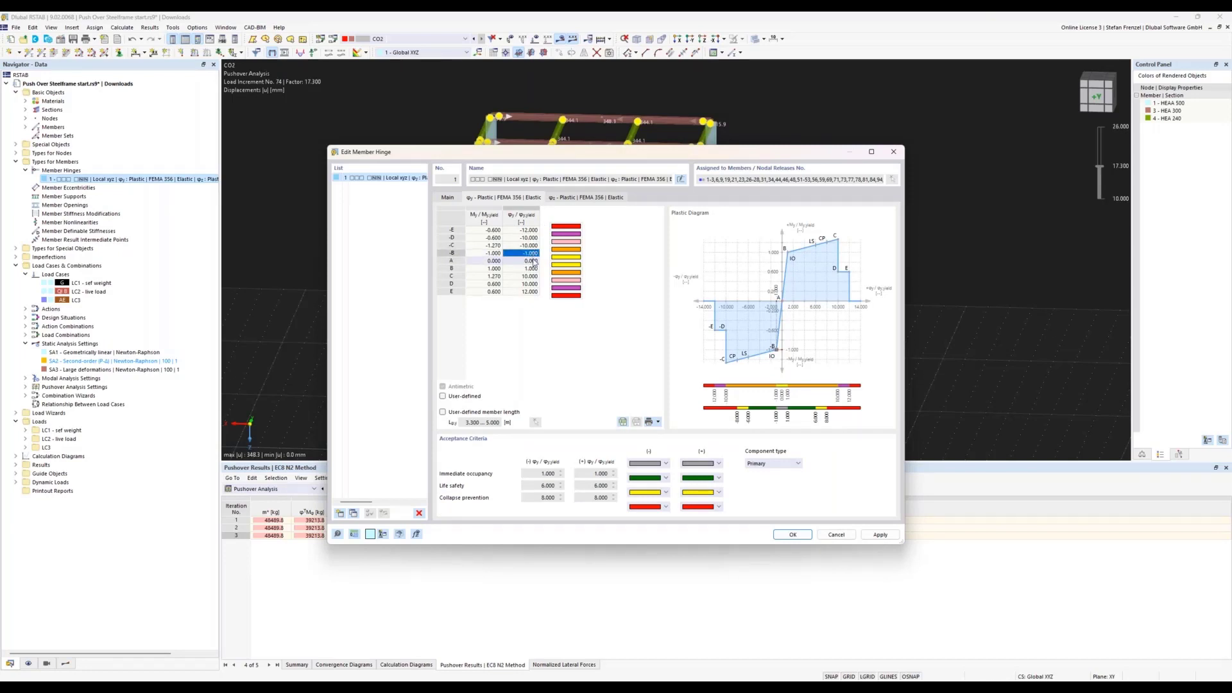
click(532, 262)
click(531, 254)
click(532, 262)
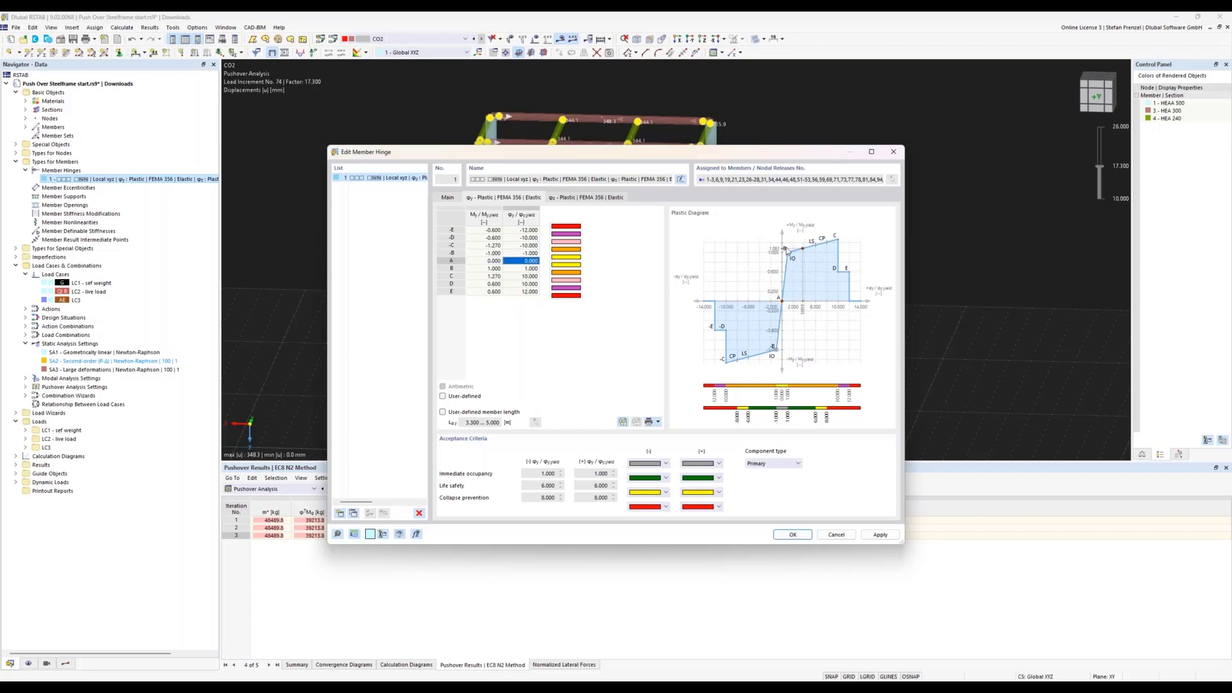
click(793, 535)
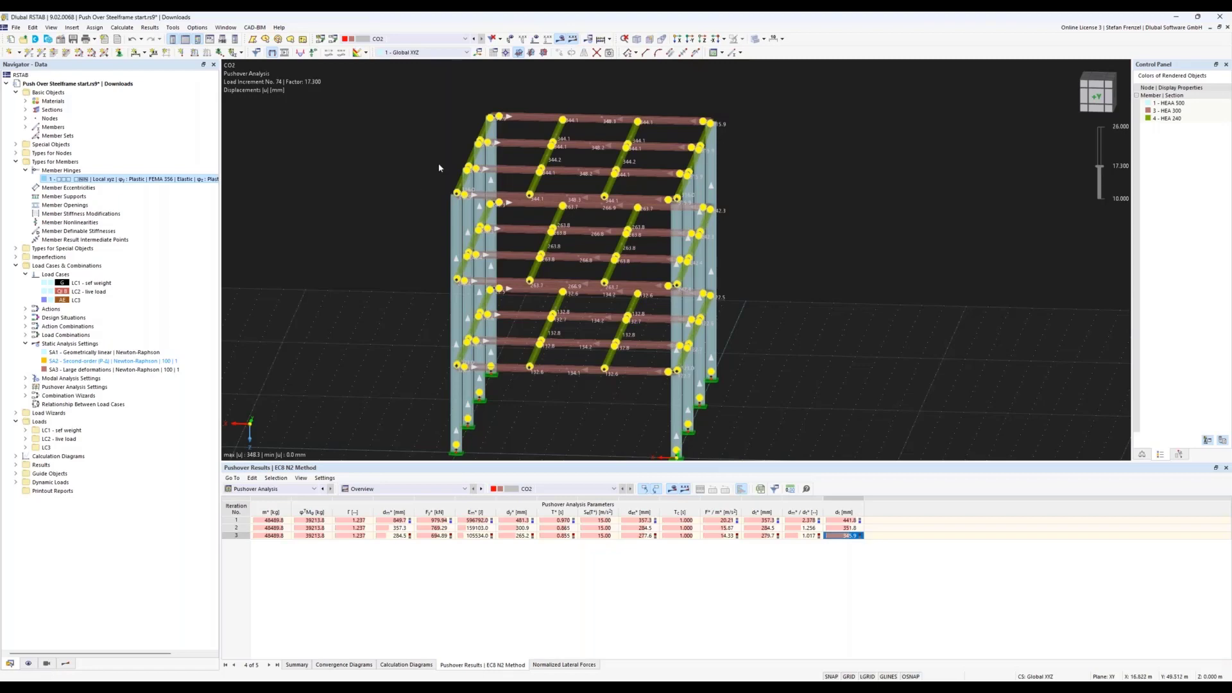
Step: Create load combination CO3 as a copy of the pushover combination CO2
scroll(437, 151, down, 4)
scroll(437, 150, up, 3)
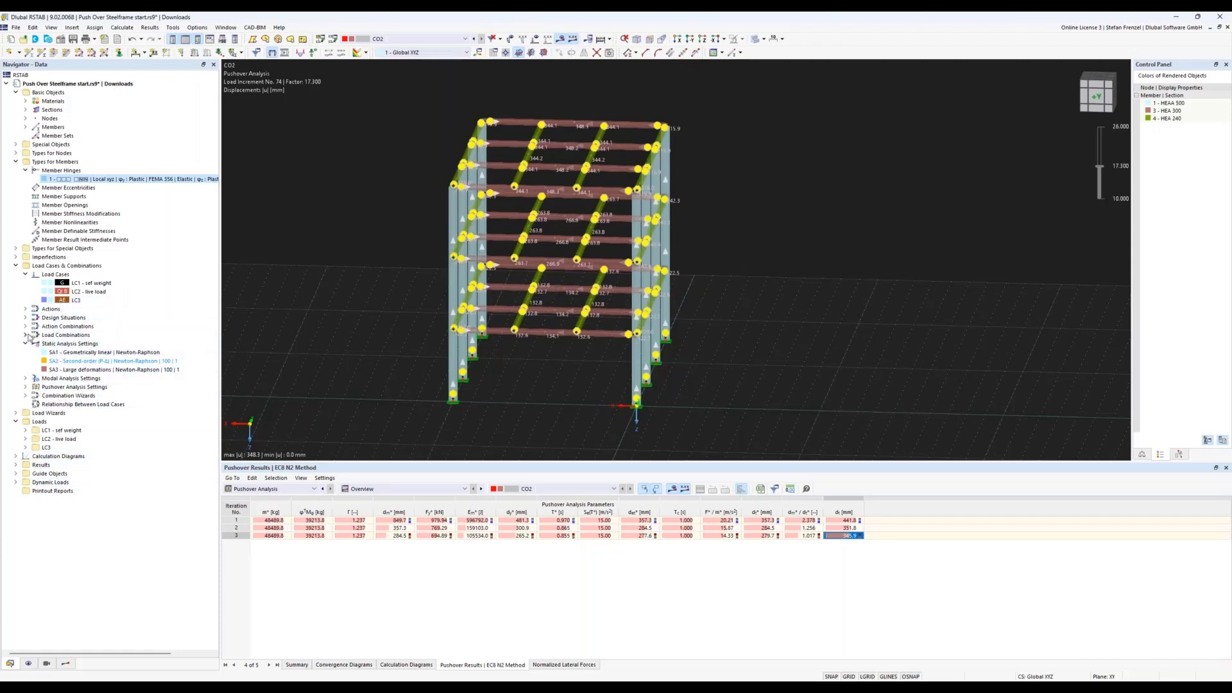
double_click(66, 335)
click(65, 352)
right_click(65, 352)
click(187, 373)
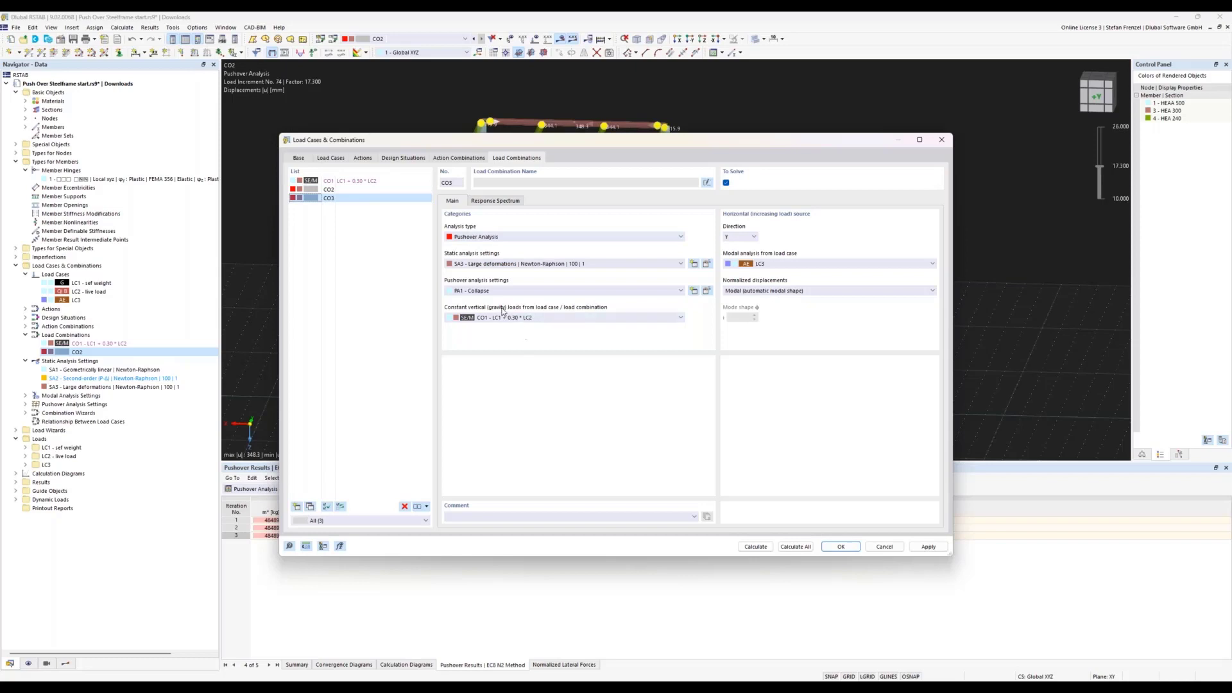
Step: Create an EN 1998-1 response spectrum for CO3 with an elastic spectrum shape and a reference peak ground acceleration of 12 m/s²
click(492, 201)
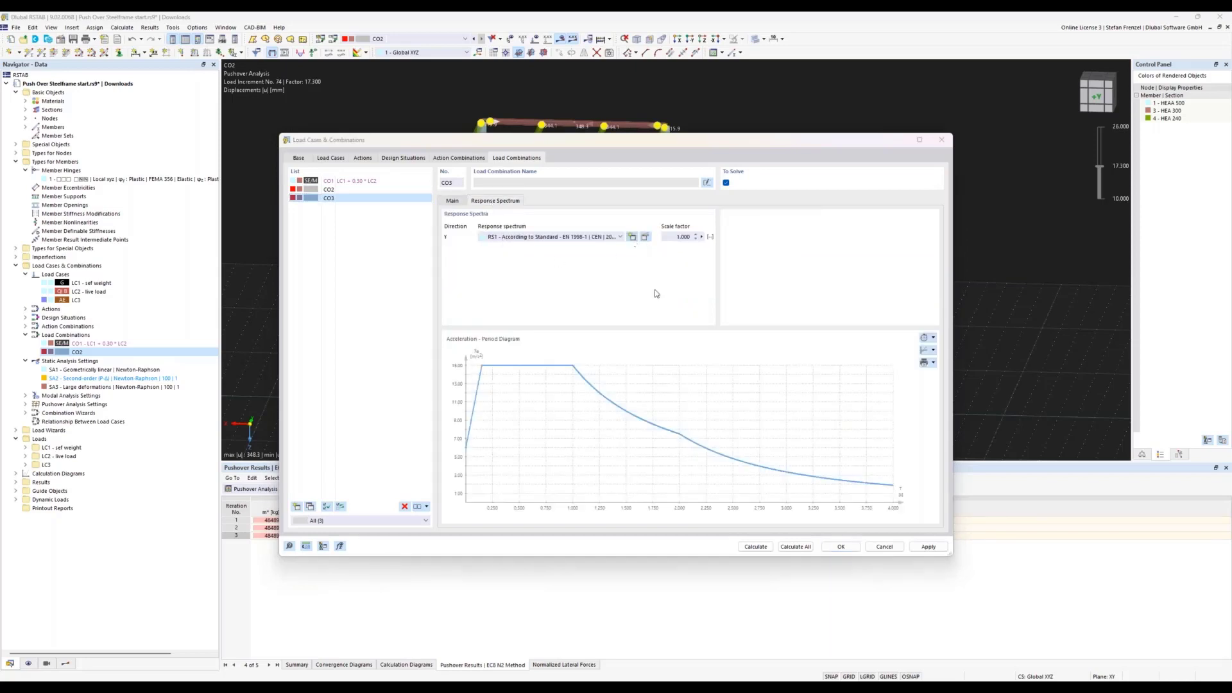
click(632, 237)
click(567, 220)
click(558, 251)
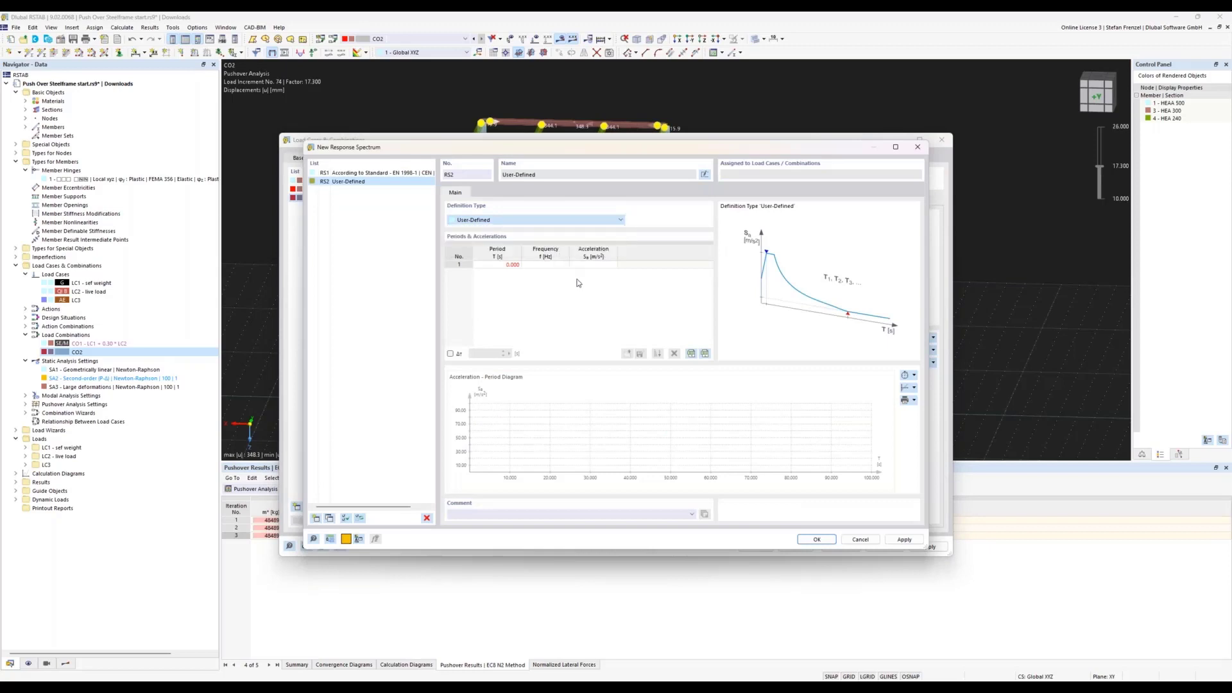
click(611, 260)
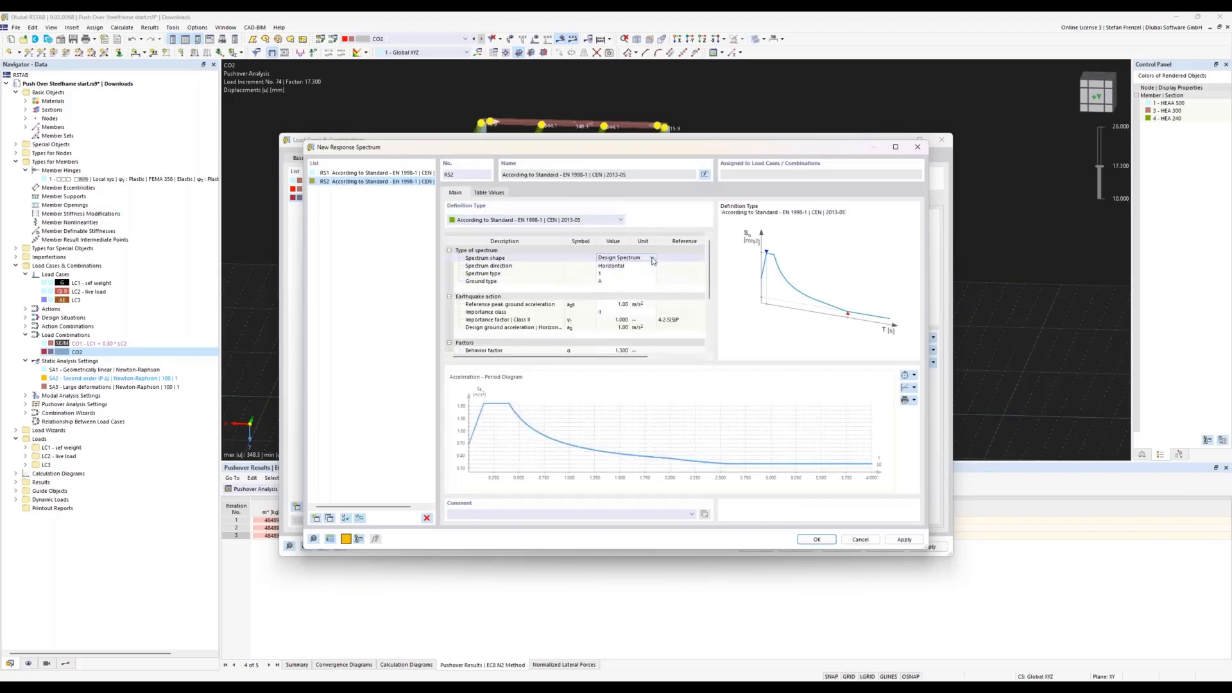
click(651, 259)
click(637, 275)
click(620, 304)
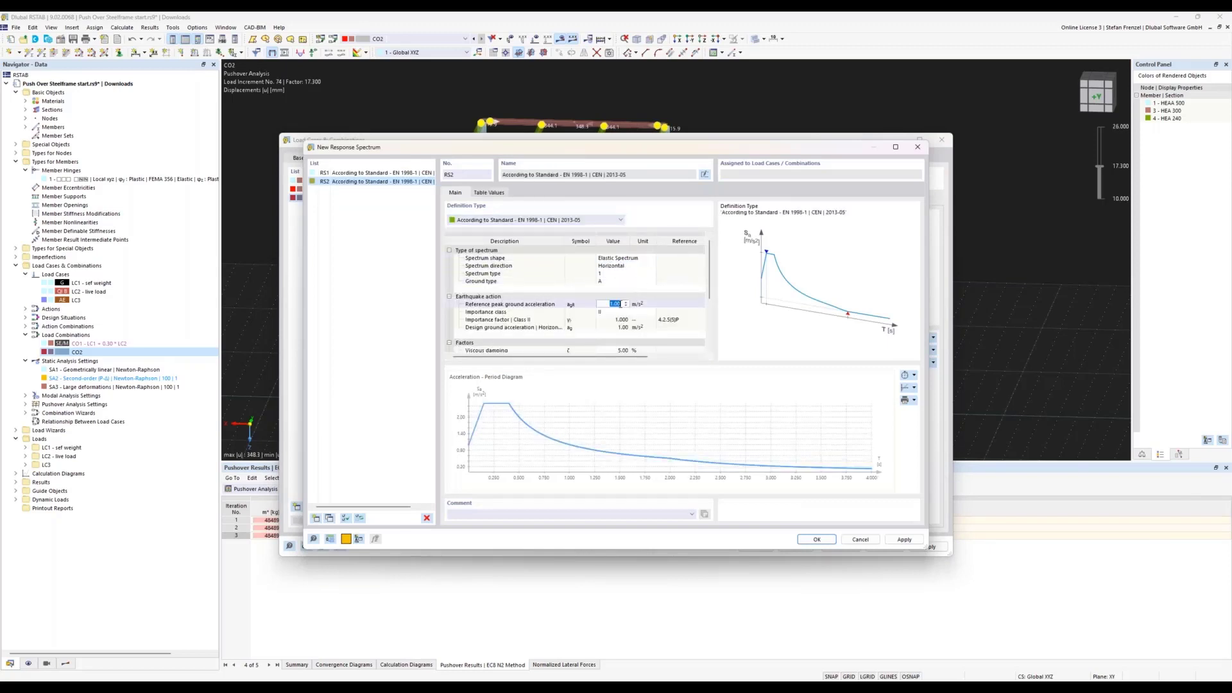
text(12)
key(Return)
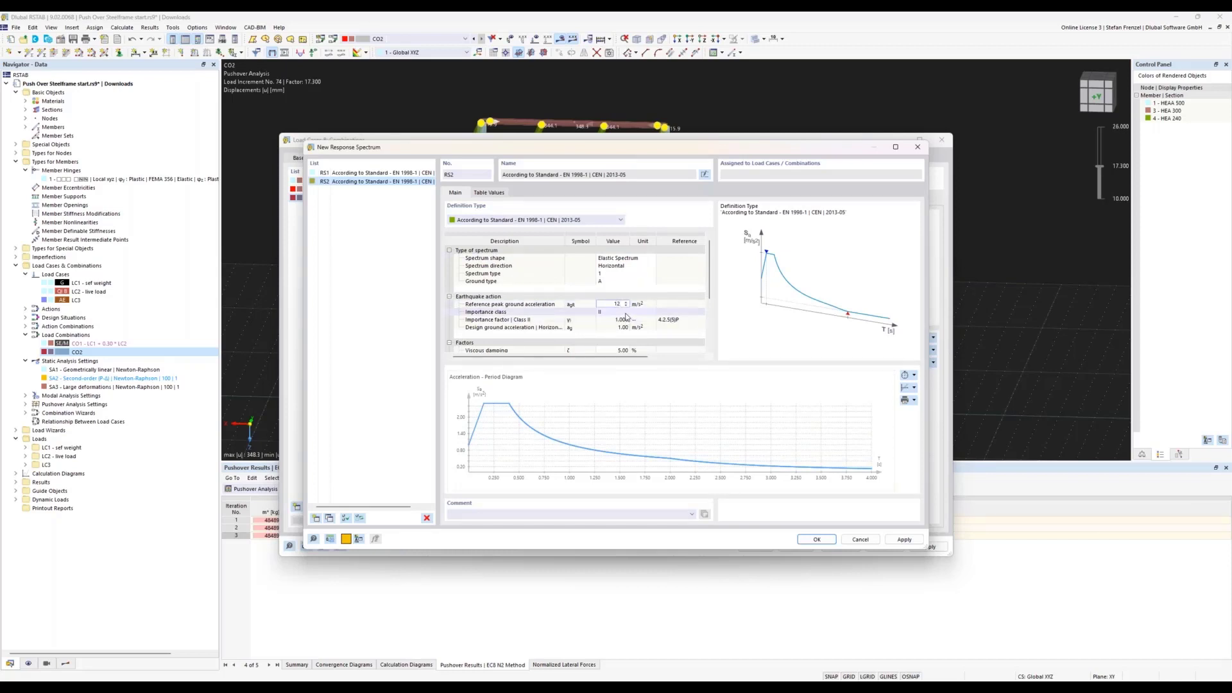
Step: Review the new spectrum's damping and ground parameters, keep ground type A, and assign the spectrum to CO3
scroll(610, 313, down, 1)
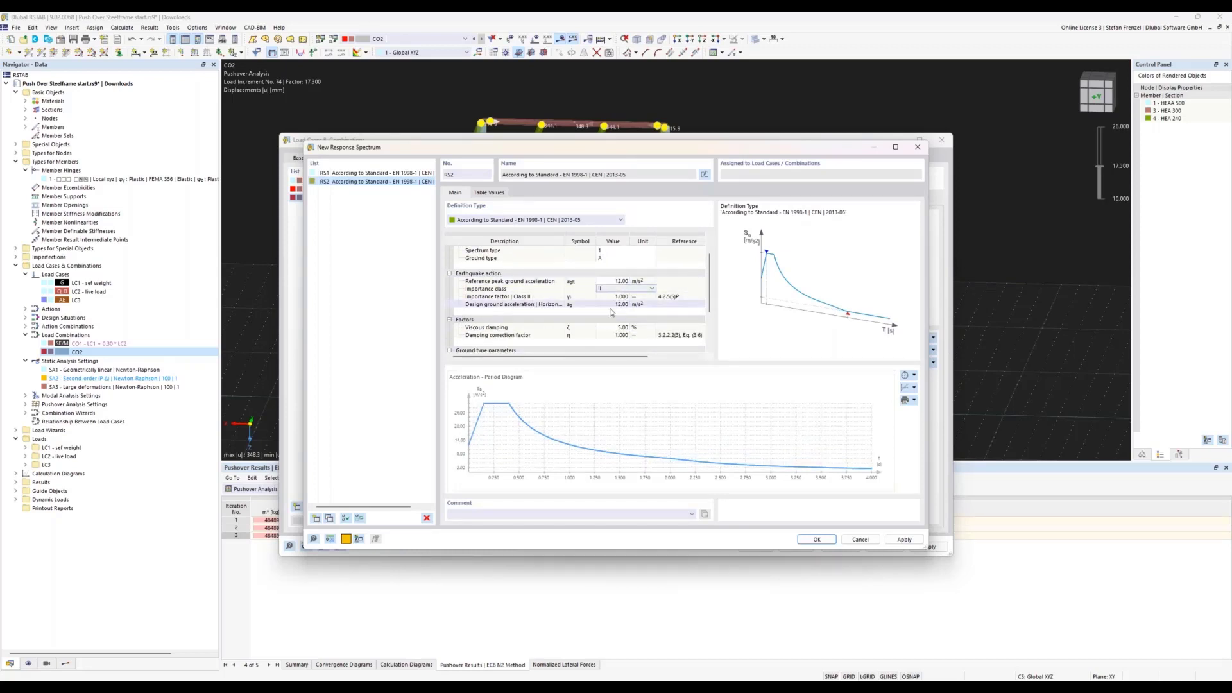
scroll(606, 316, down, 2)
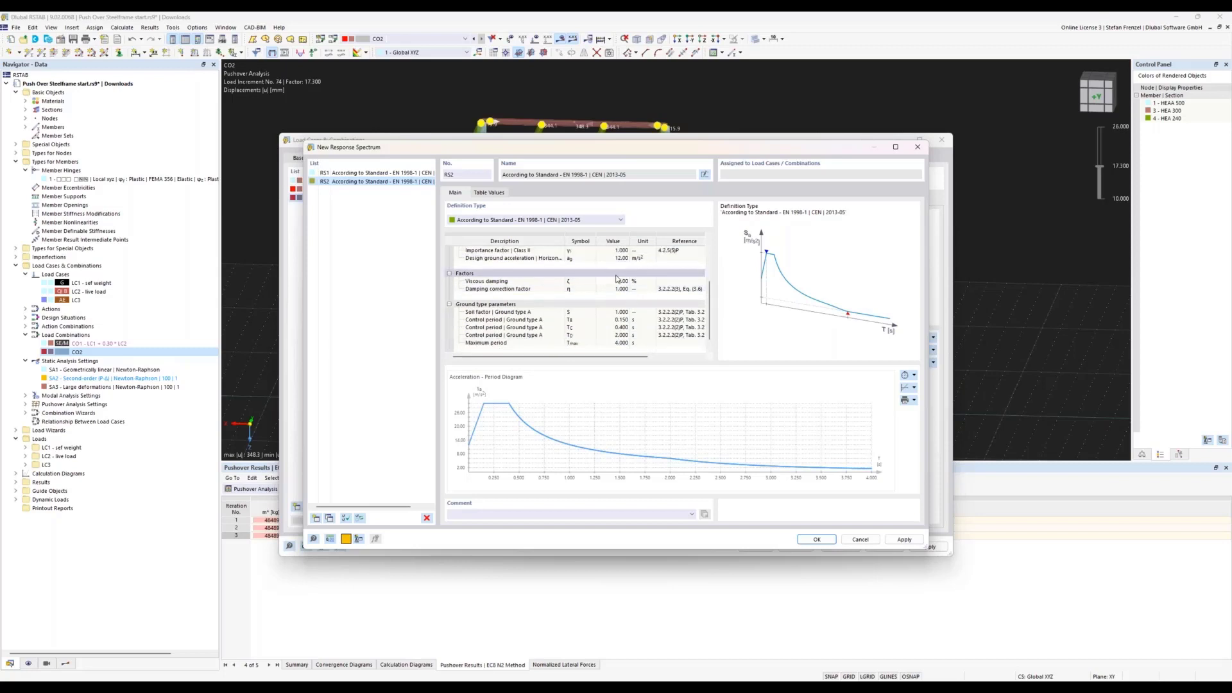
scroll(615, 273, up, 3)
click(632, 282)
click(651, 280)
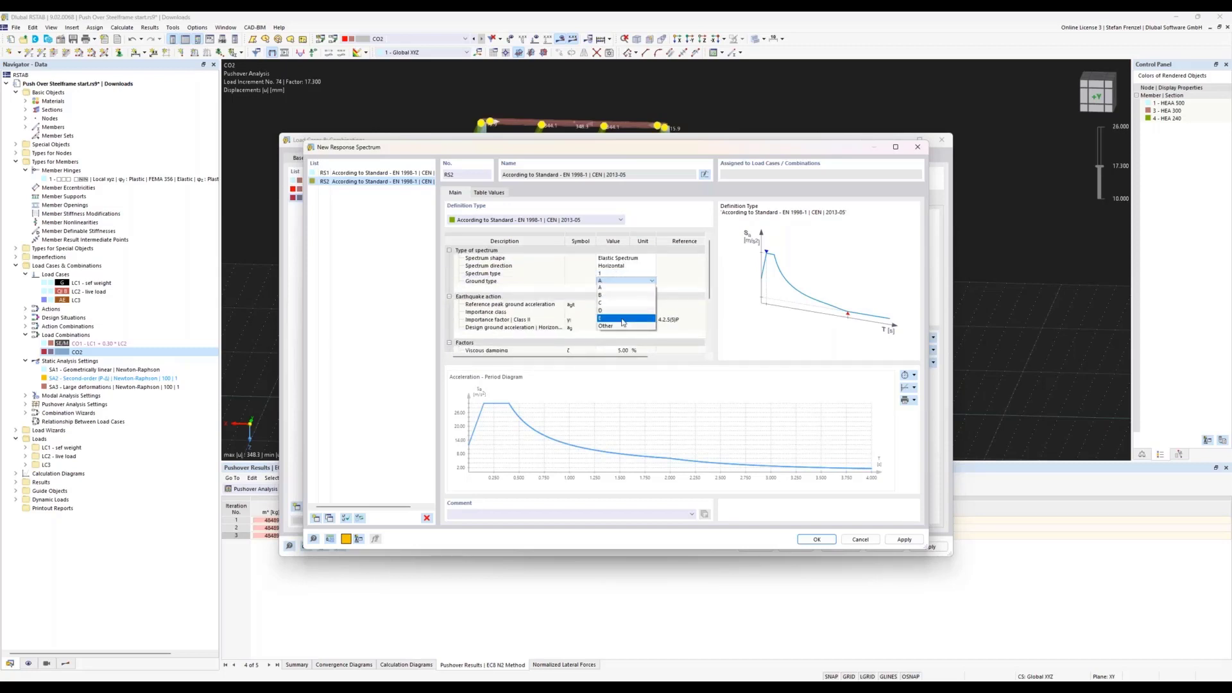
click(682, 282)
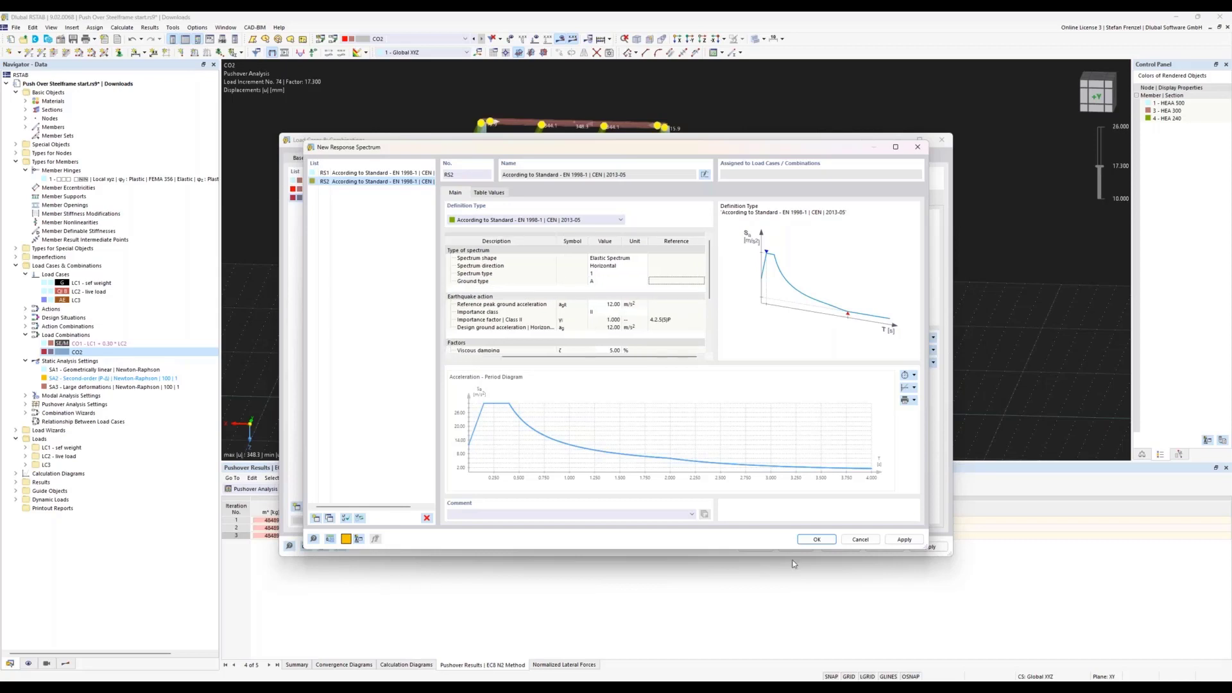
key(Return)
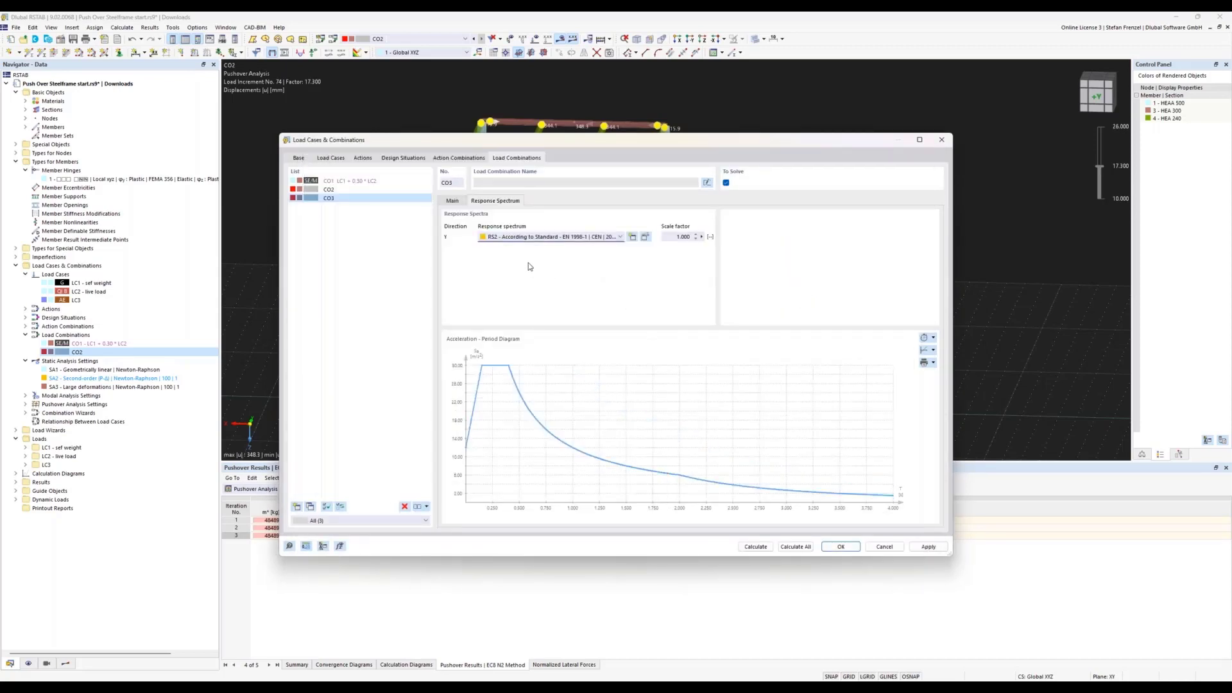
Step: Create pushover analysis settings for CO3 with initial load factor 20, Collapse as end of capacity curve and an iteration tolerance of 2%
click(462, 202)
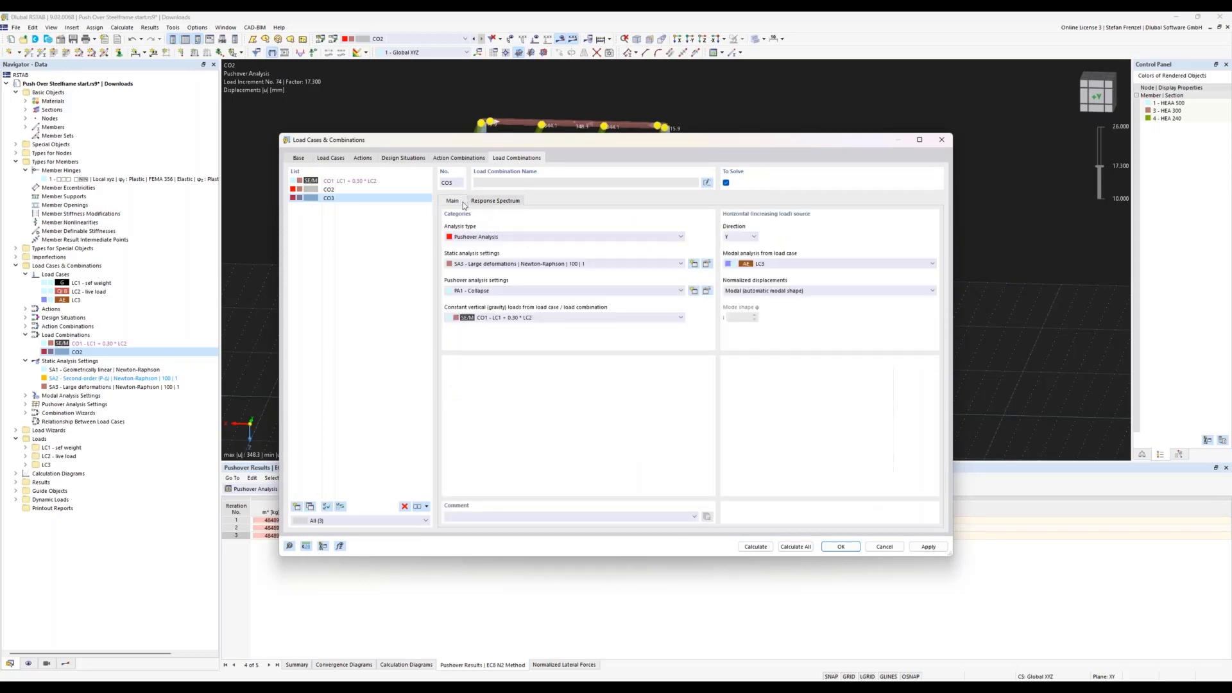
click(694, 290)
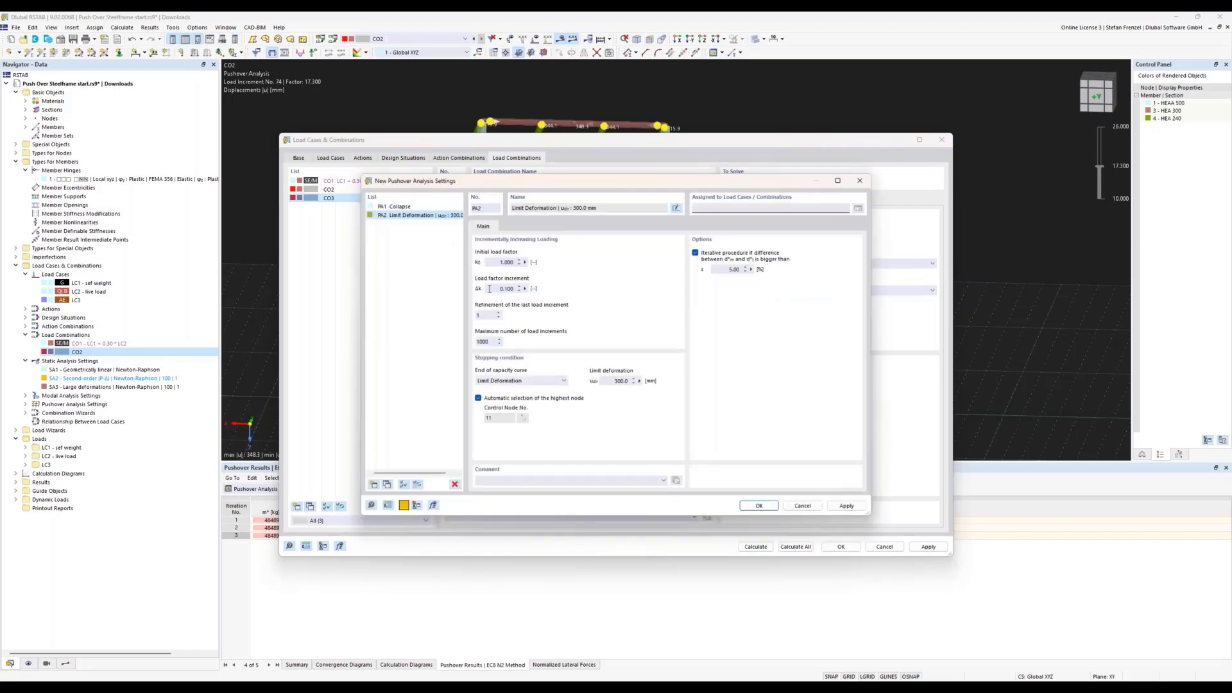
drag(493, 262, 538, 265)
text(20)
click(560, 381)
click(562, 401)
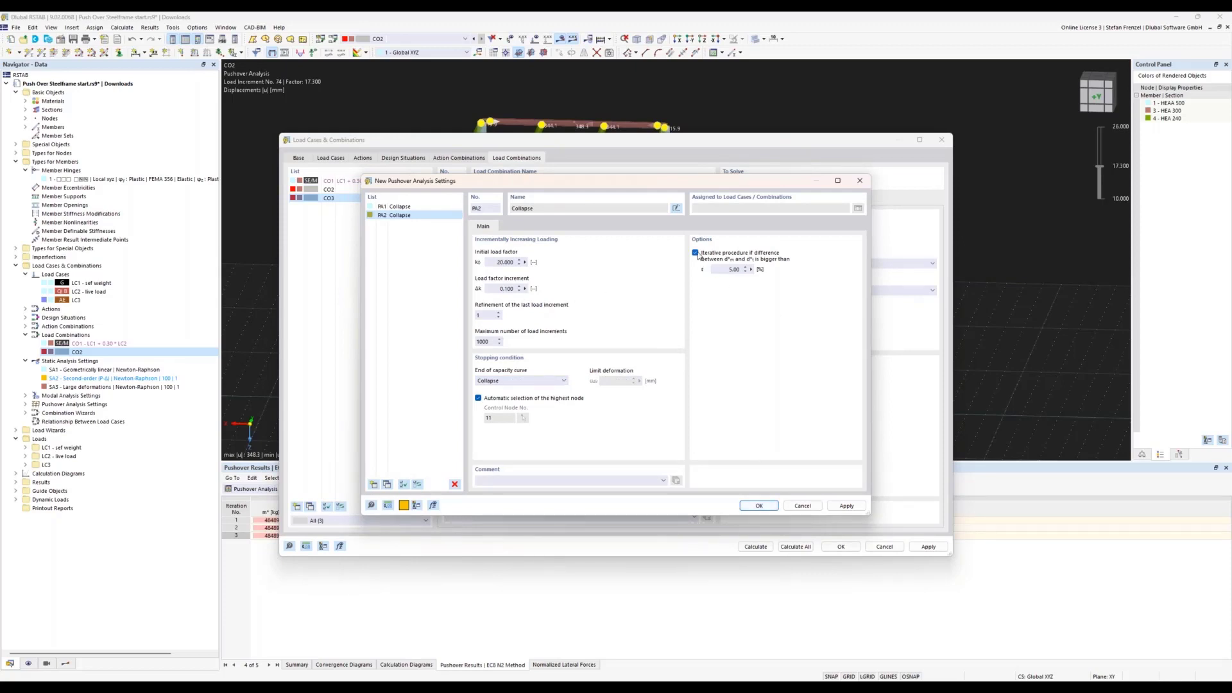
double_click(725, 269)
text(2)
click(759, 506)
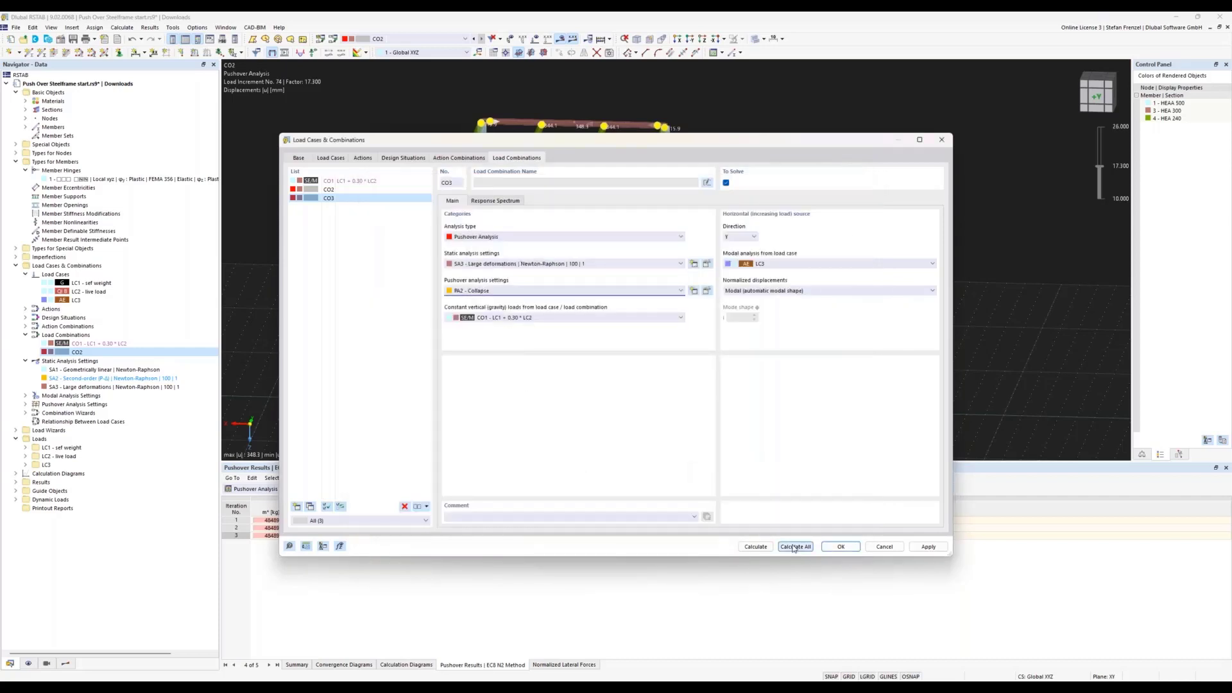
Step: Calculate load combination CO3 and examine the plastic hinge zones at the beam ends of the frame
click(763, 547)
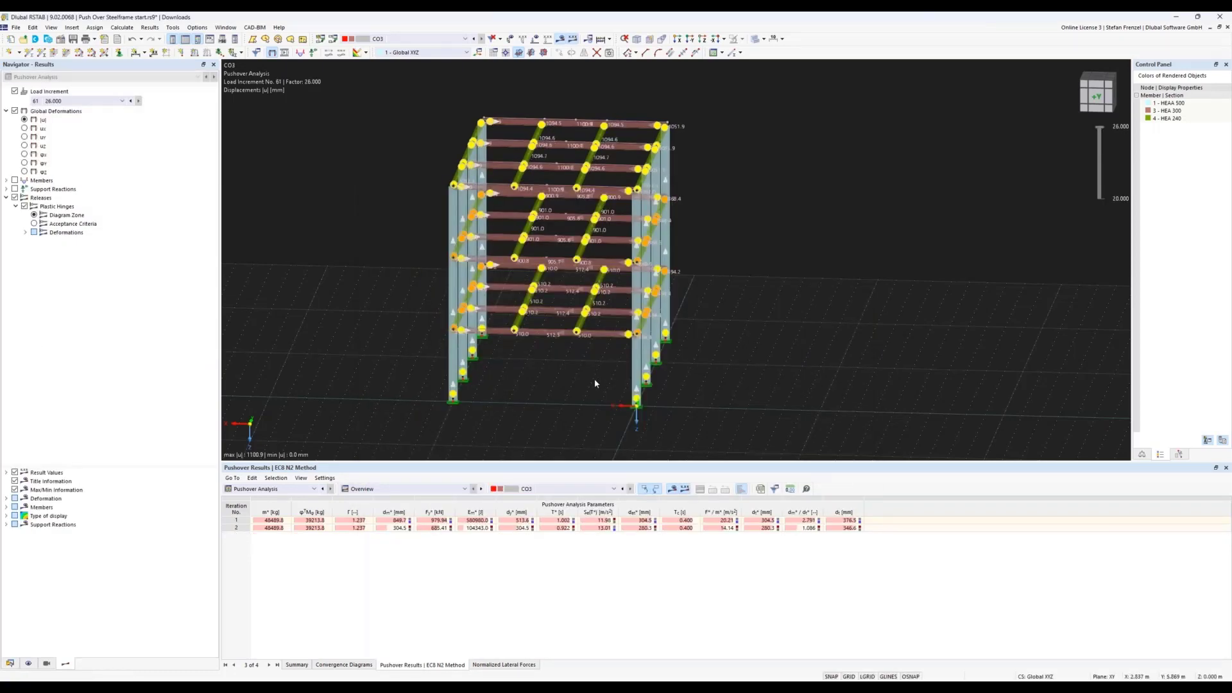
ctrl+middle_drag(579, 381, 450, 236)
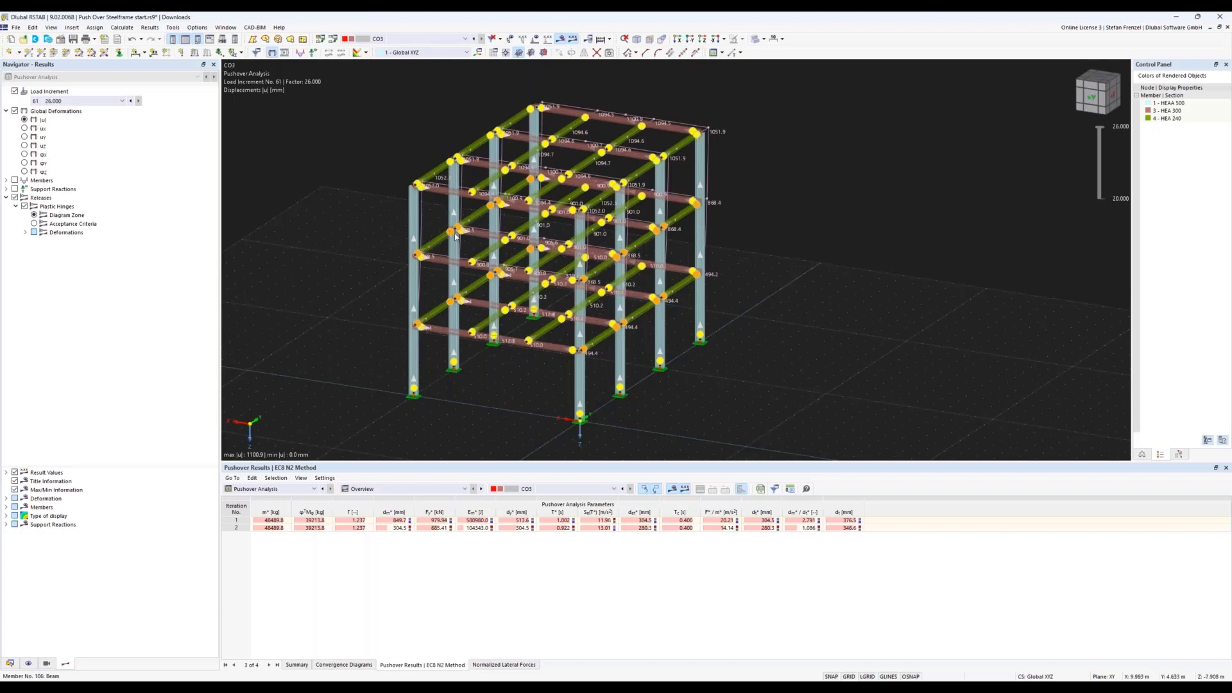
mouse_move(490, 209)
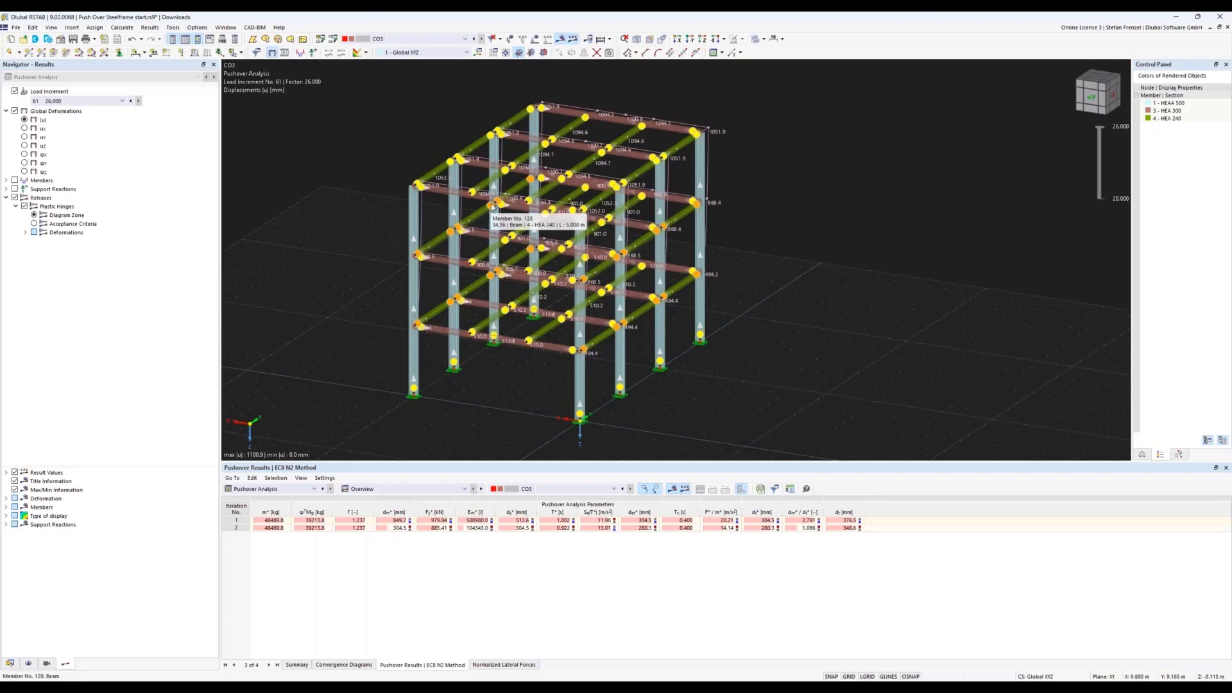
mouse_move(450, 235)
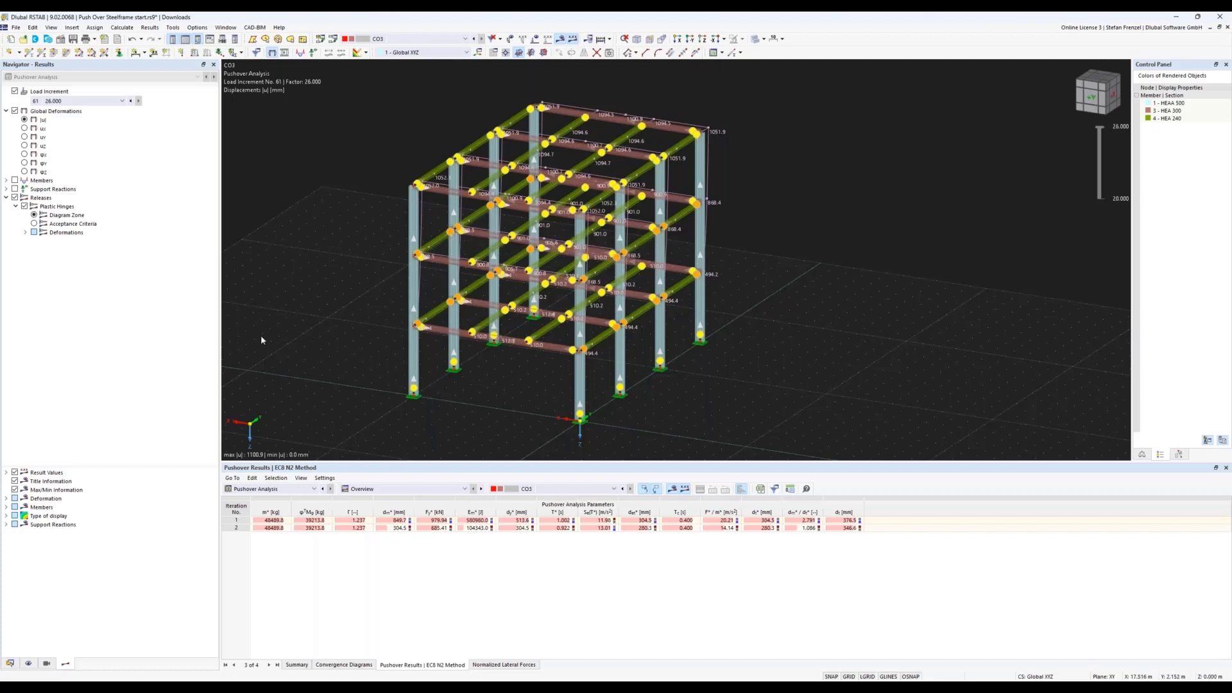
Step: Display the CO3 plastic hinge results by Acceptance Criteria and examine them from the other side of the frame
click(34, 224)
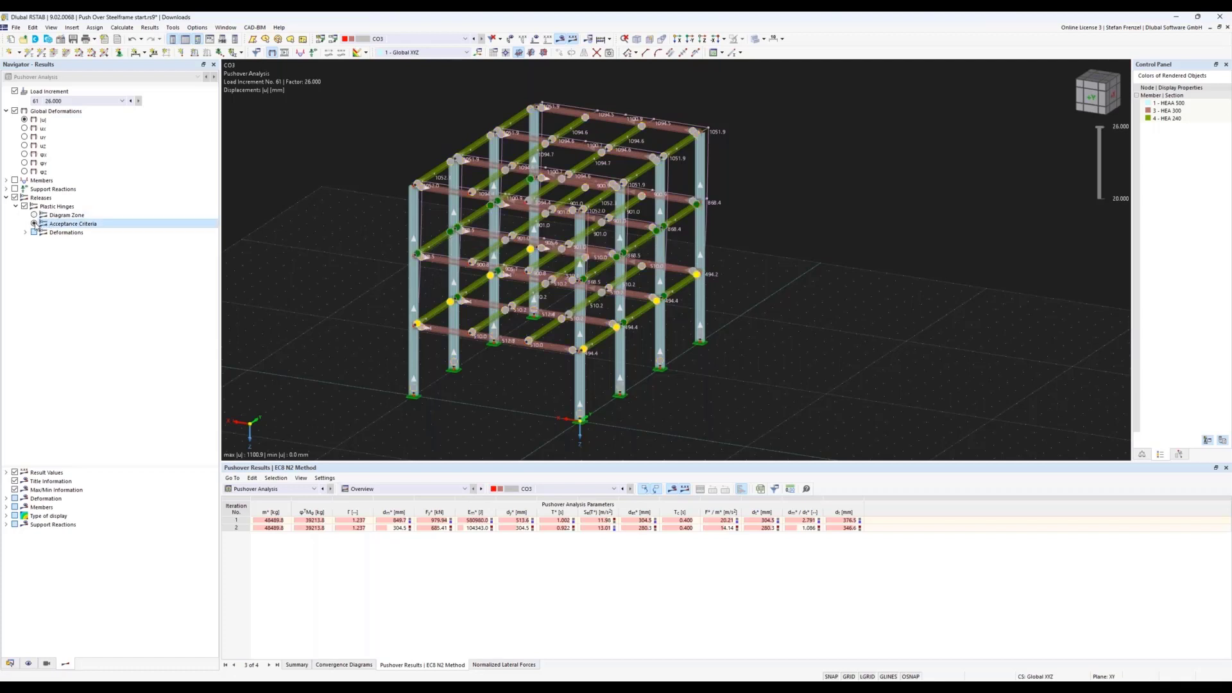
ctrl+middle_drag(345, 397, 415, 379)
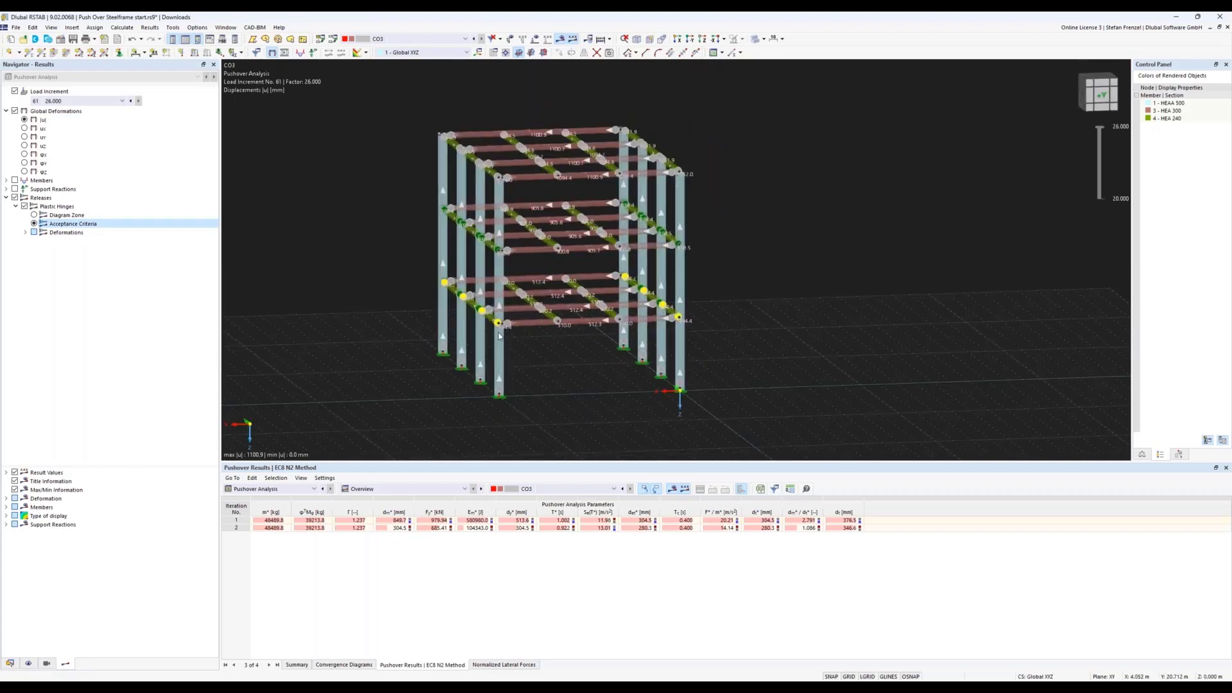
Step: Check the φy acceptance criteria limits and colours in the member hinge definition, and return to the result display options
click(10, 664)
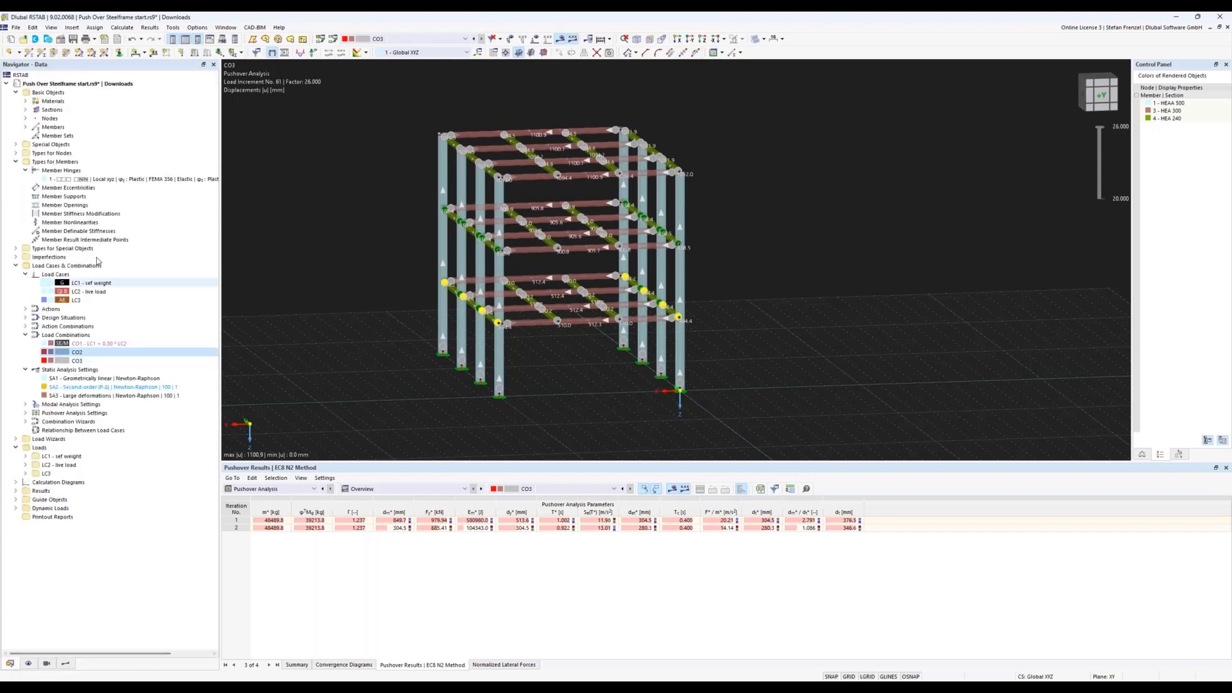
double_click(127, 180)
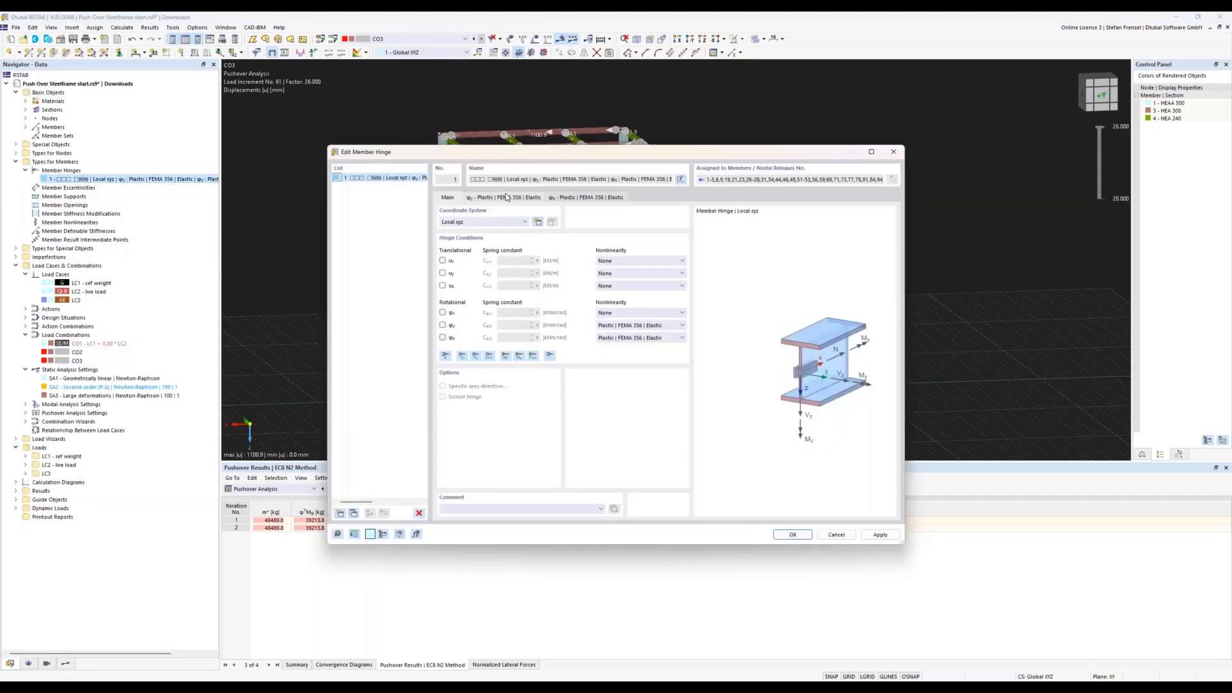
click(506, 197)
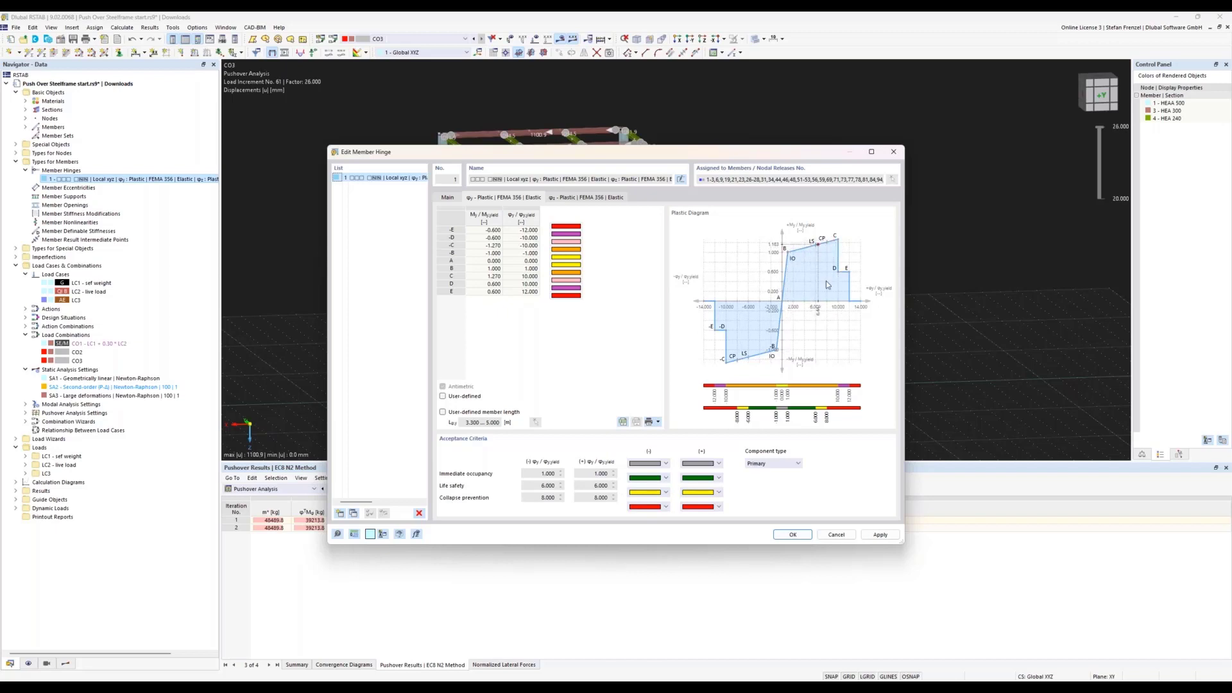
click(793, 535)
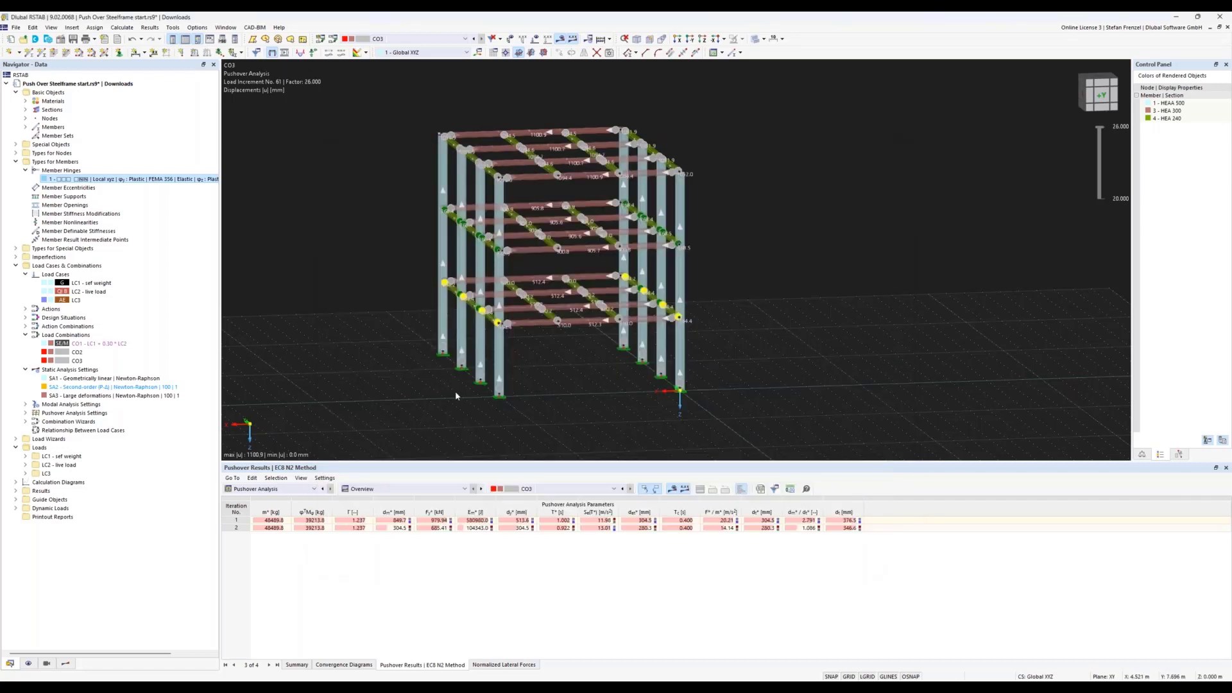
click(66, 664)
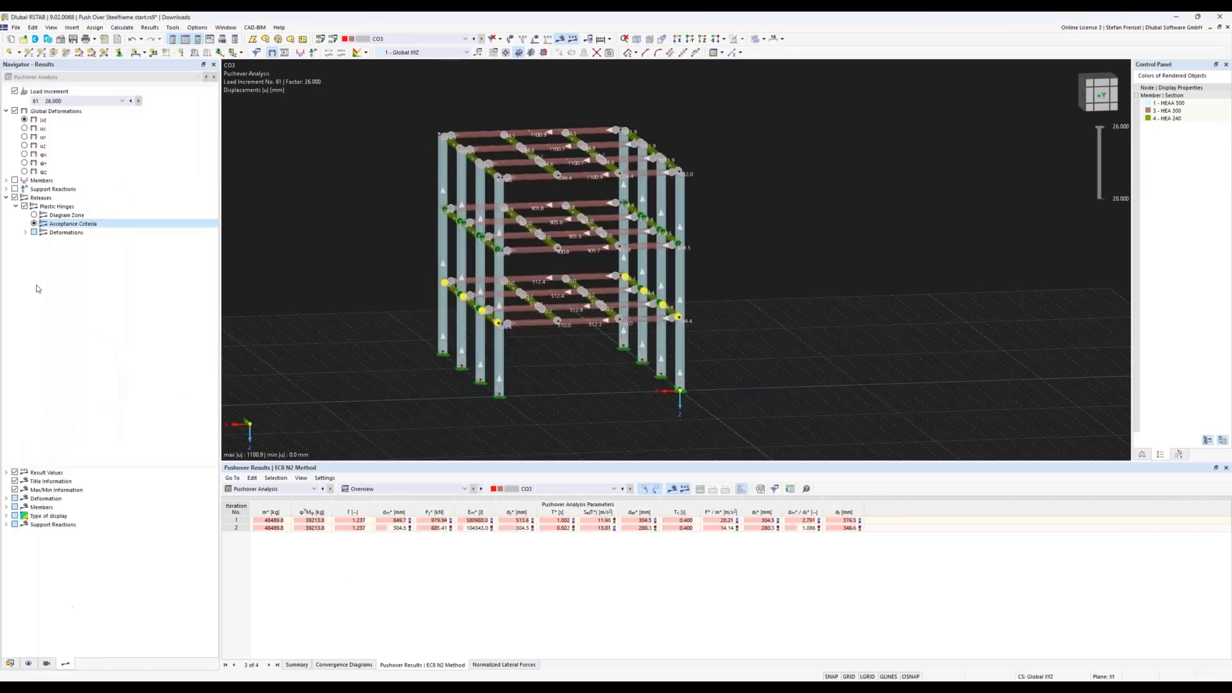
Step: Display the CO3 plastic hinges by Diagram Zone and check the second iteration's target displacement dt in the EC8 N2 results
click(34, 216)
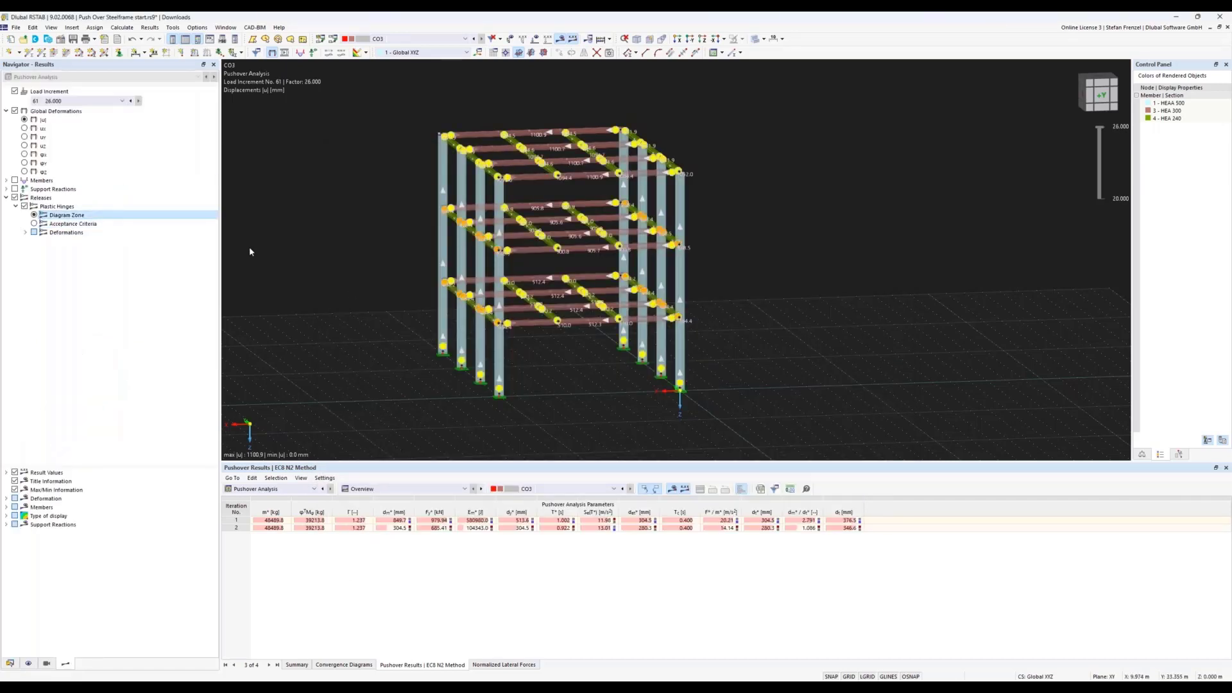
click(92, 102)
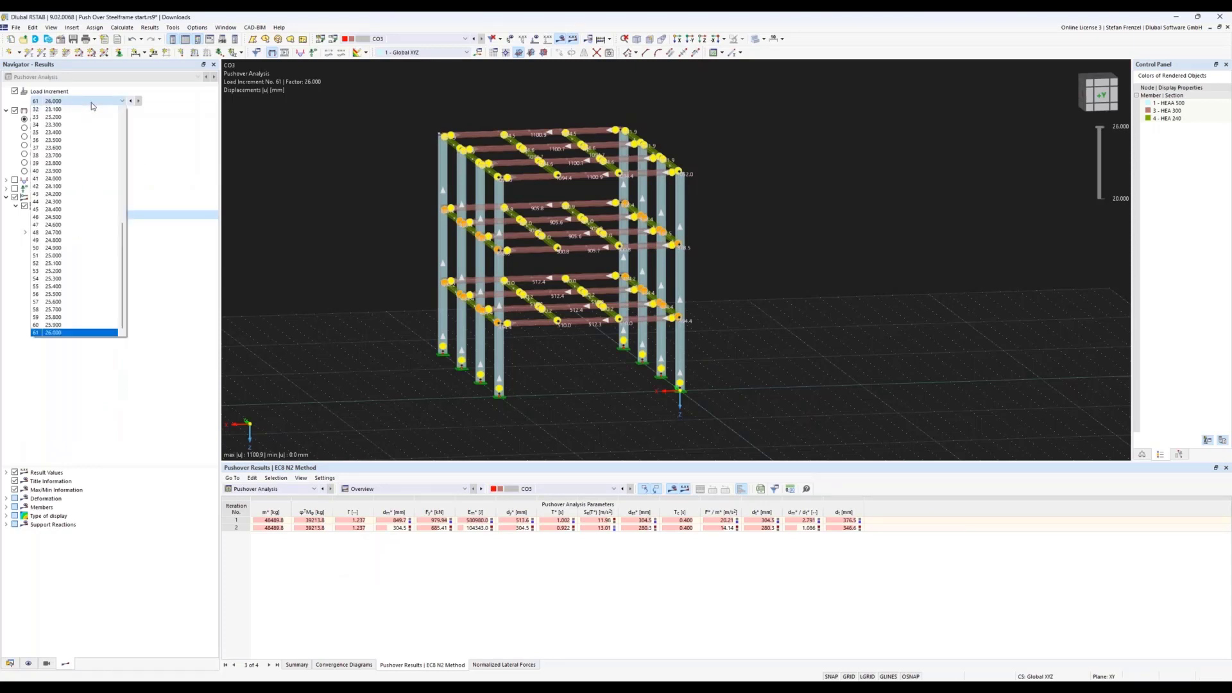
click(91, 103)
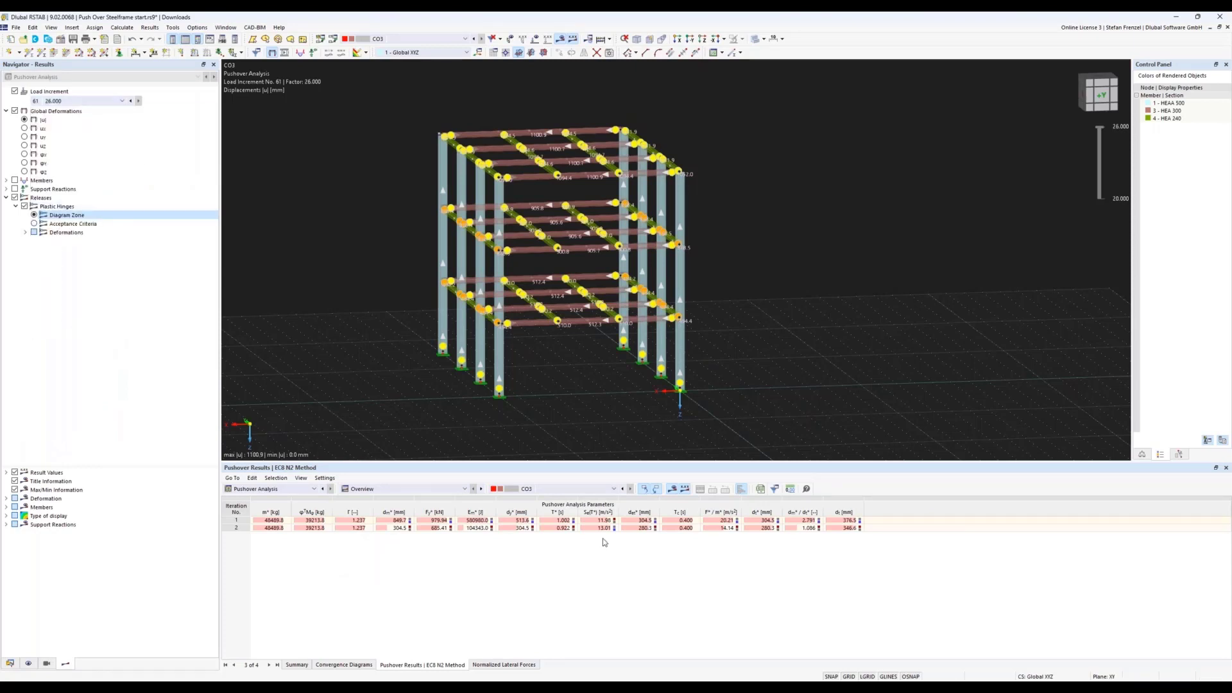
click(849, 528)
Step: Create a Pushover ADRS calculation diagram for CO3 by copying the existing CO2 diagram and changing its load combination
click(10, 664)
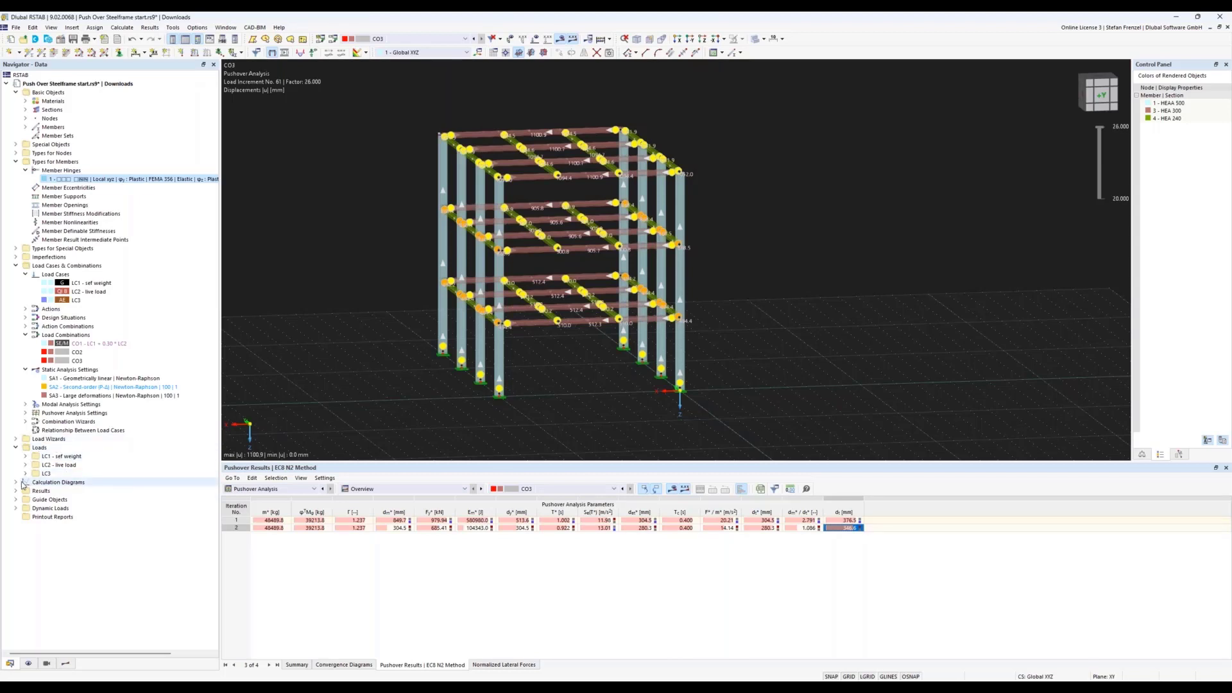
right_click(42, 482)
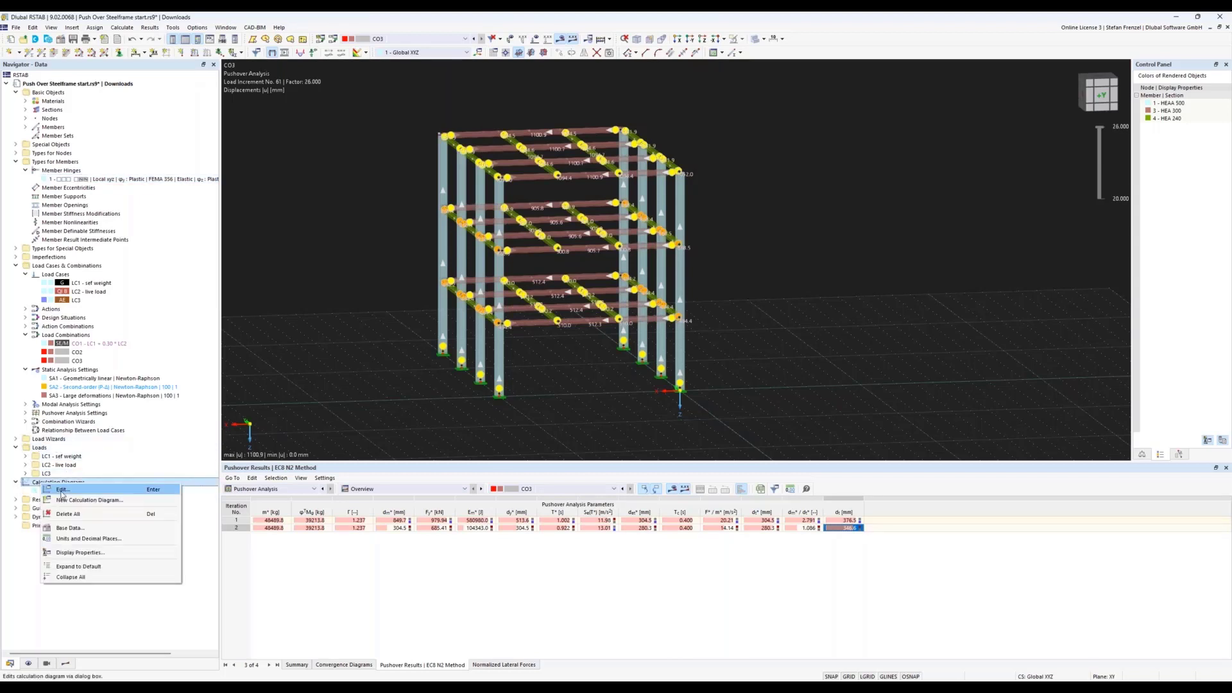
click(63, 490)
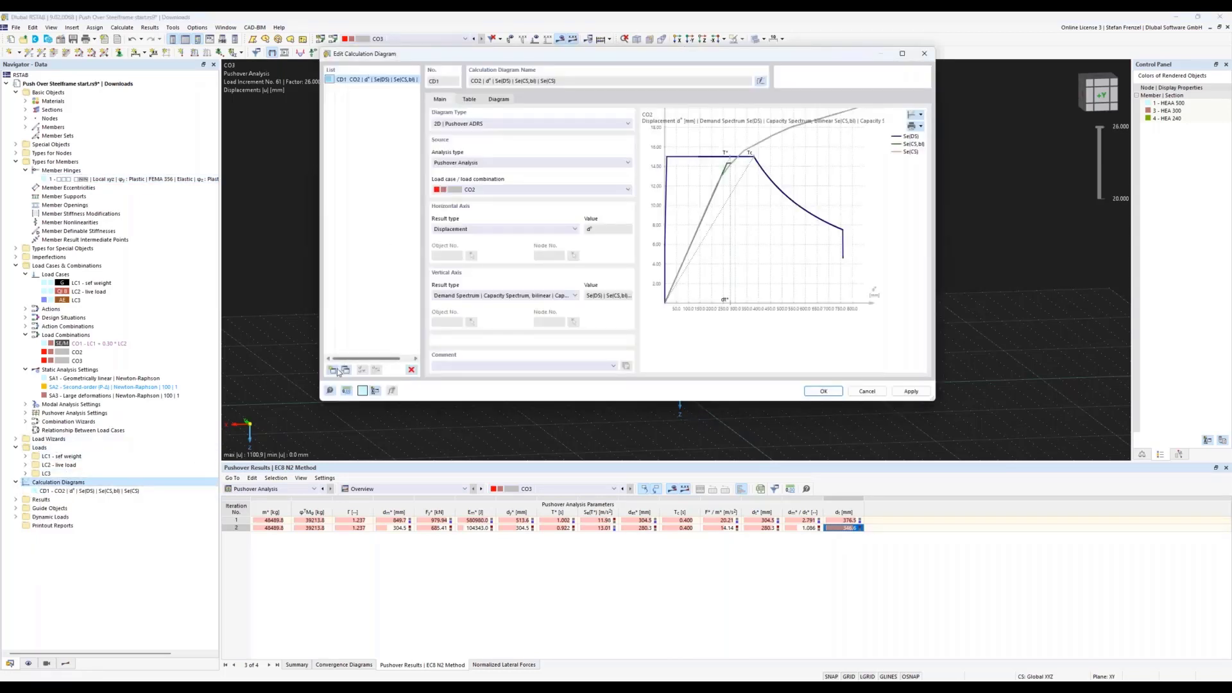
click(346, 370)
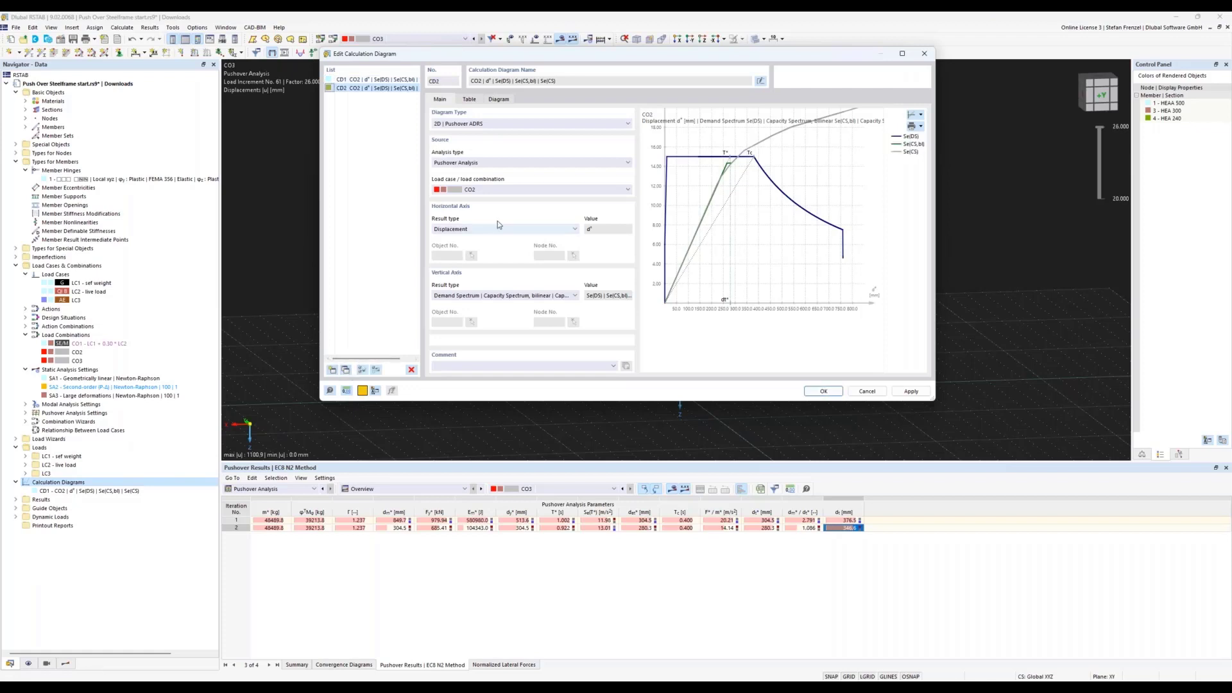
click(504, 191)
click(502, 205)
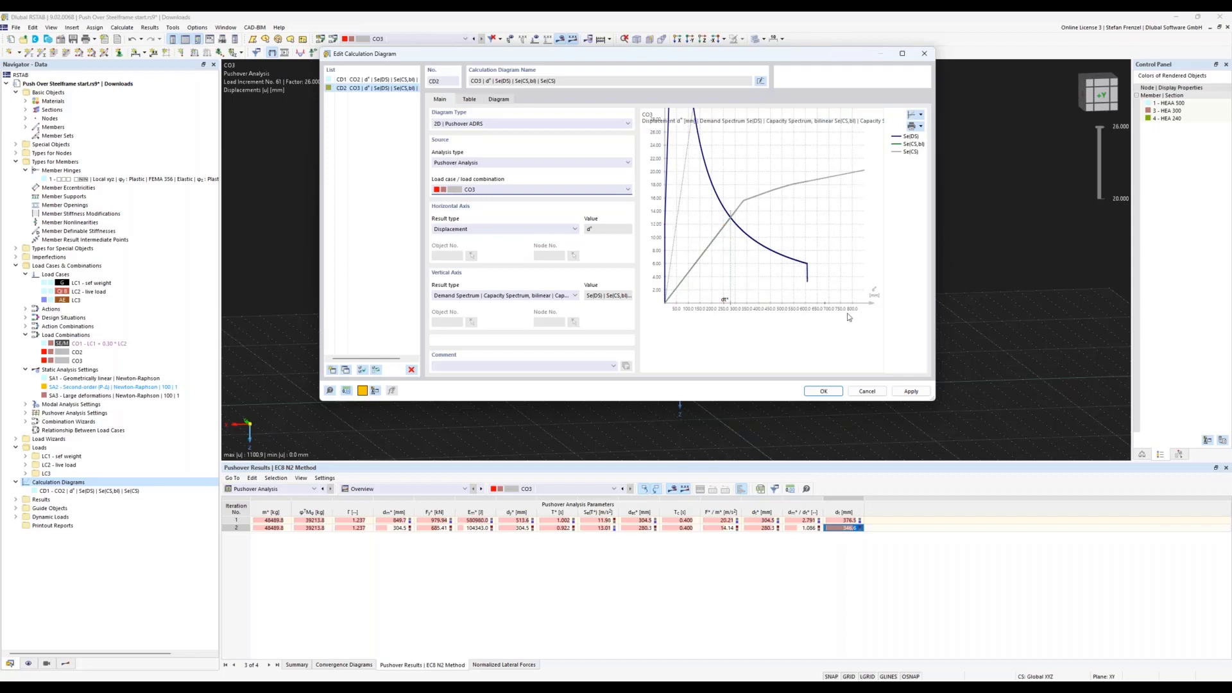
click(819, 391)
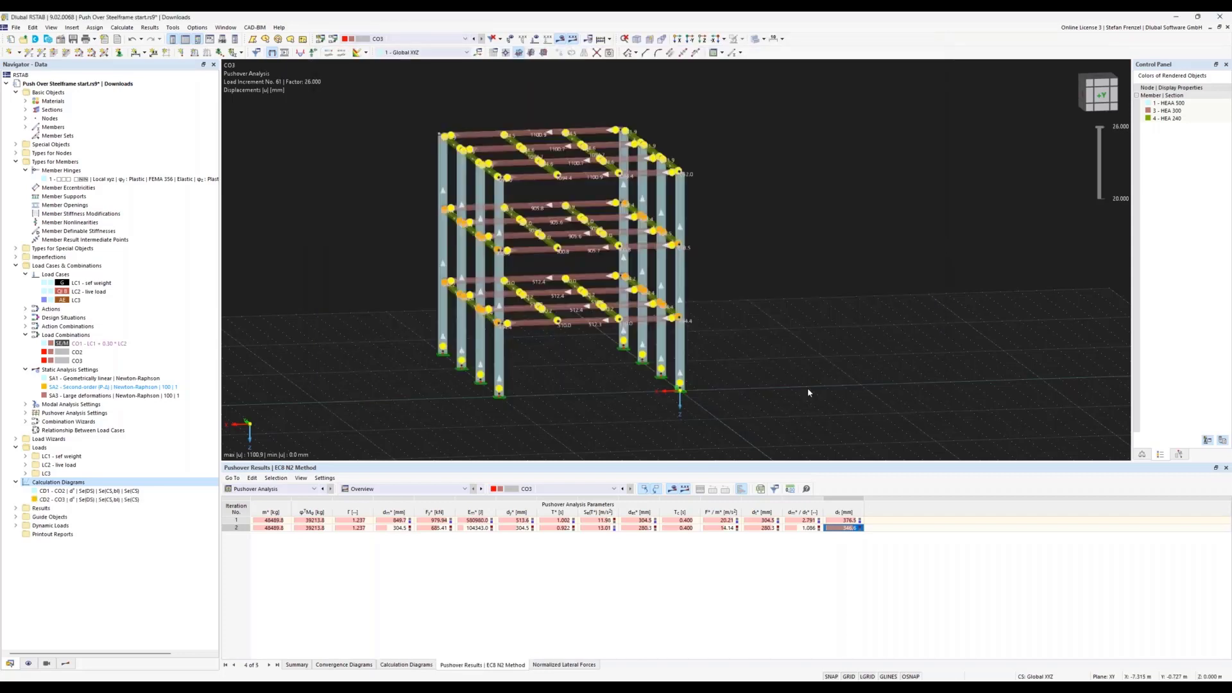
Step: Examine the frame's plastic hinge zones for CO3 at load increment 61 with factor 26.000
scroll(777, 328, down, 3)
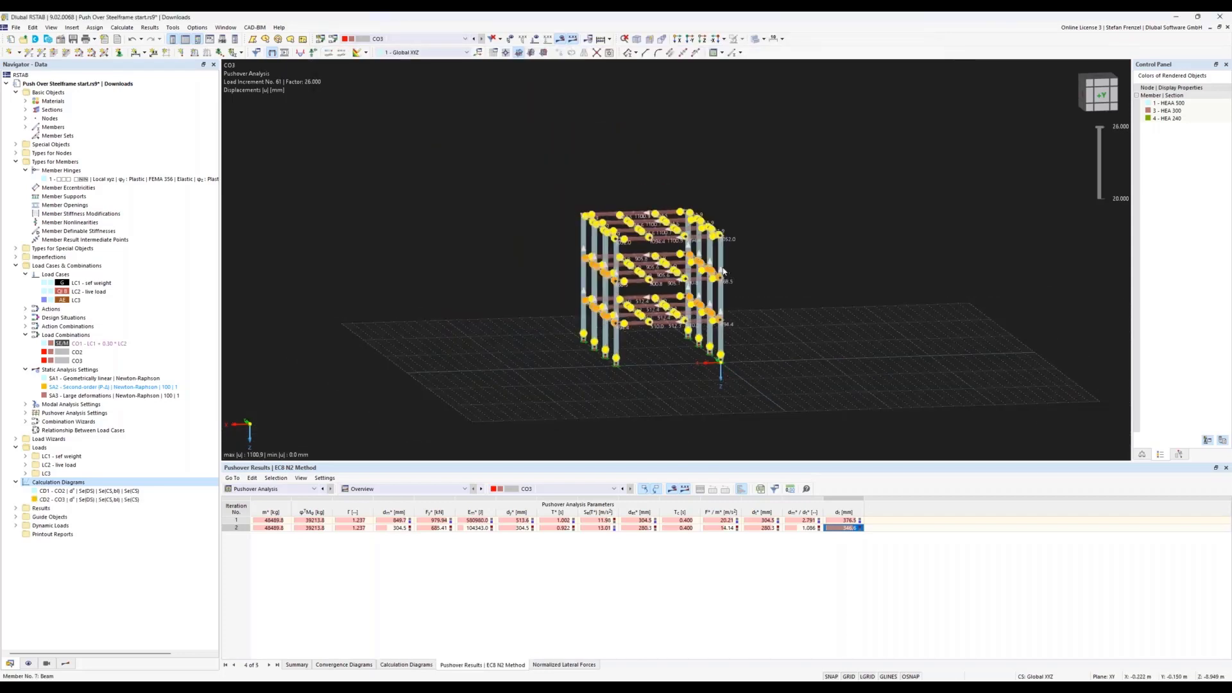
scroll(727, 301, up, 2)
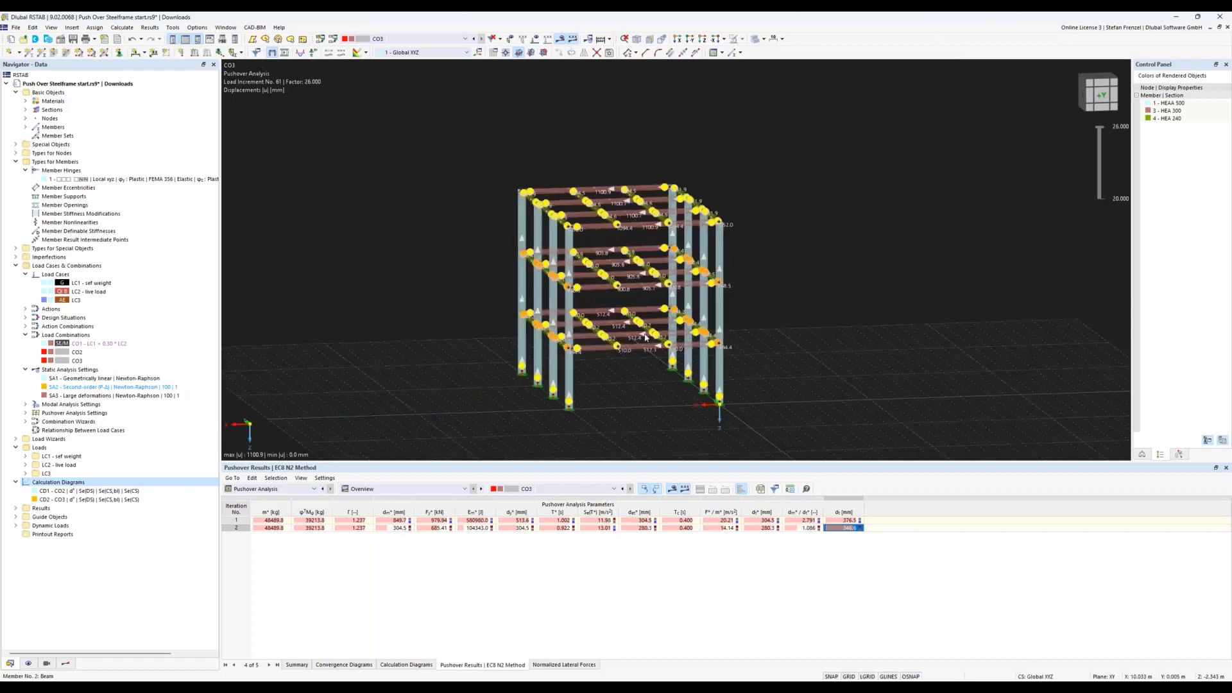
click(64, 663)
click(90, 101)
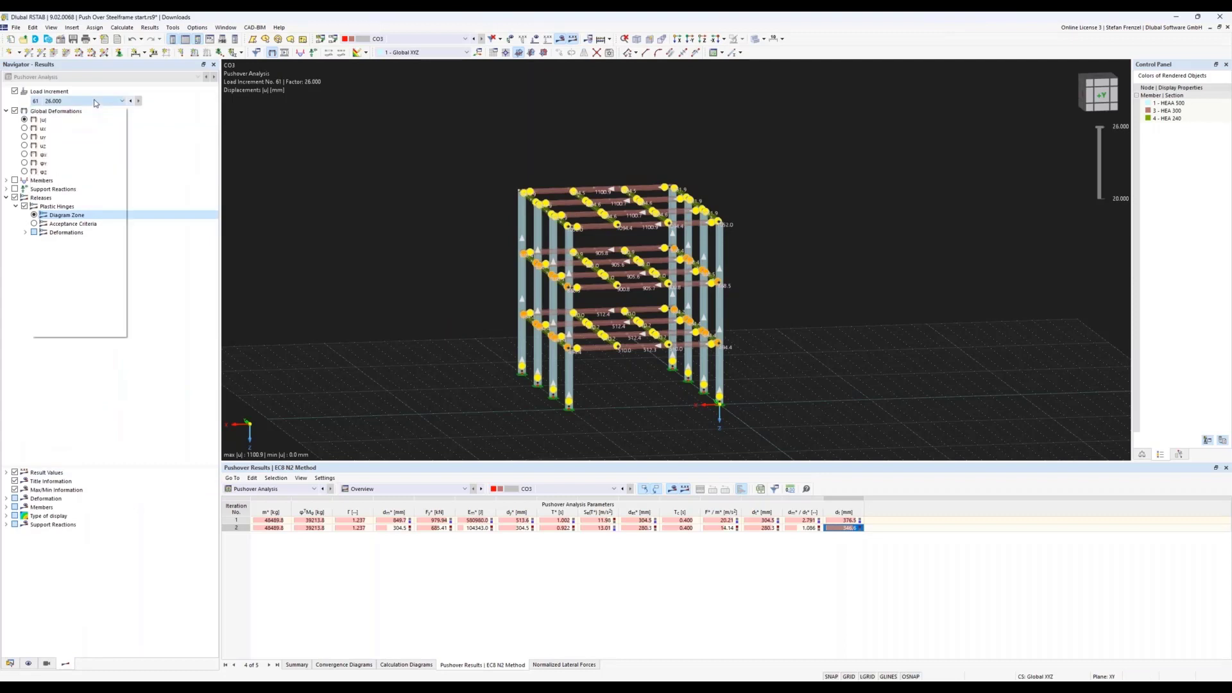
click(88, 333)
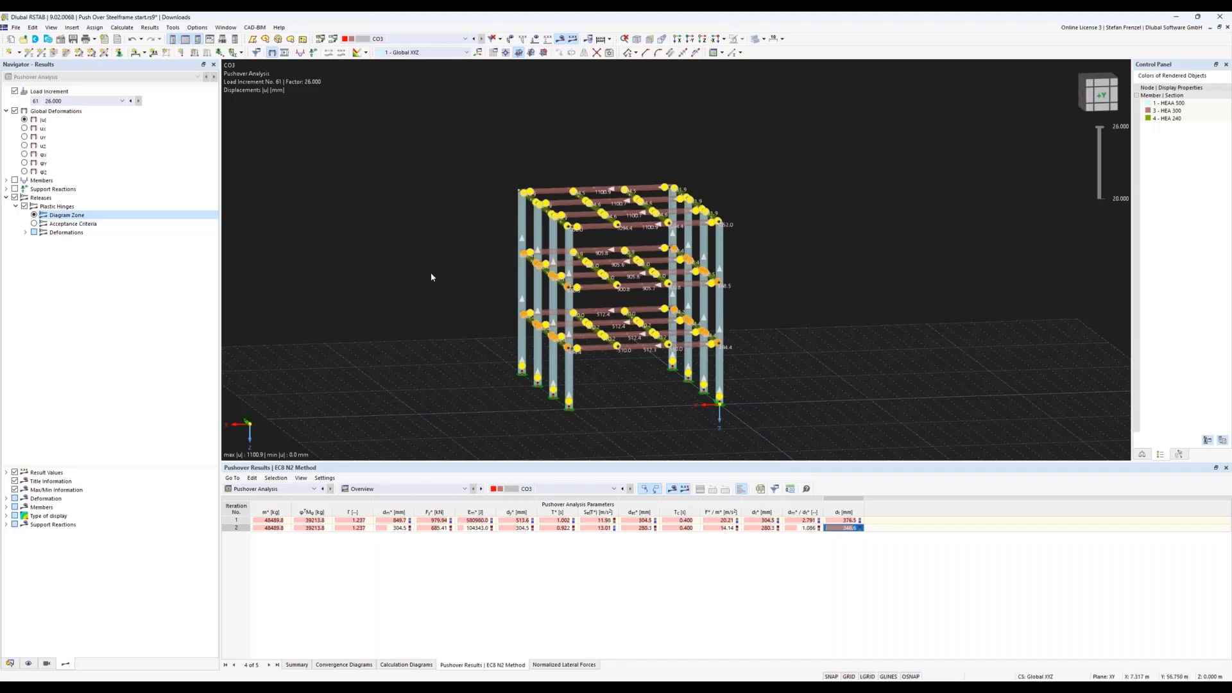
scroll(430, 275, down, 3)
scroll(571, 333, up, 2)
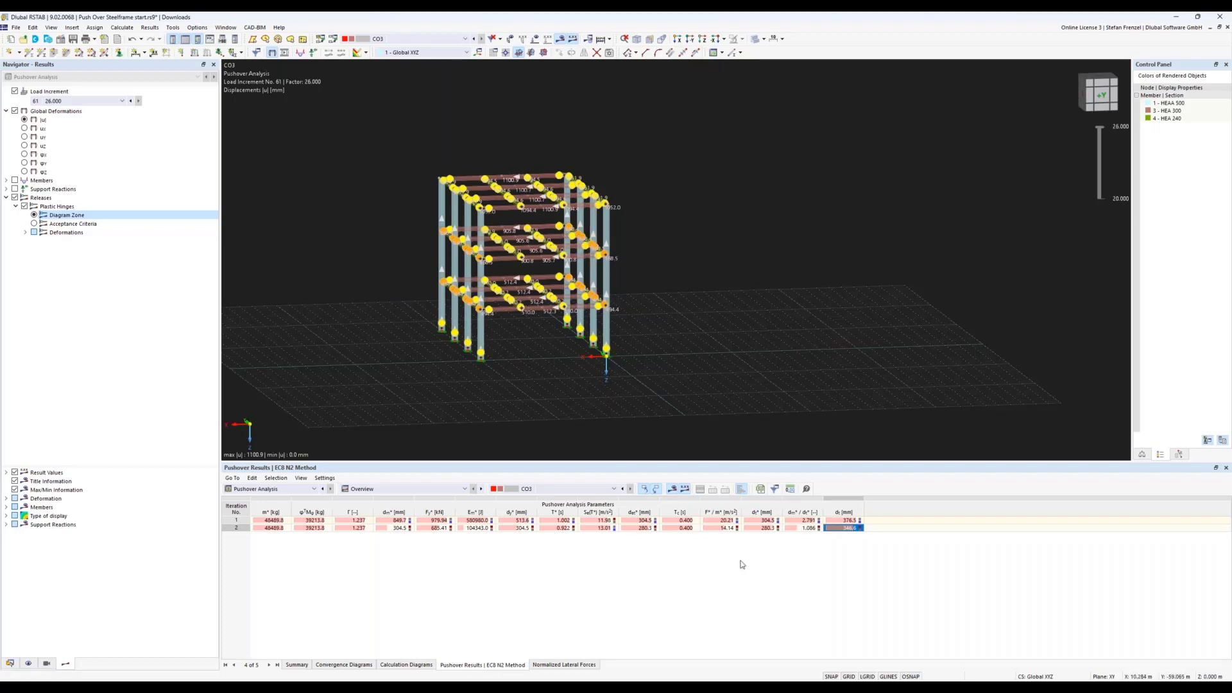
Step: Switch to the masonry building model in RFEM and examine the orthotropic masonry parameters of the Porotherm 38 Plan material
mouse_move(723, 686)
click(722, 641)
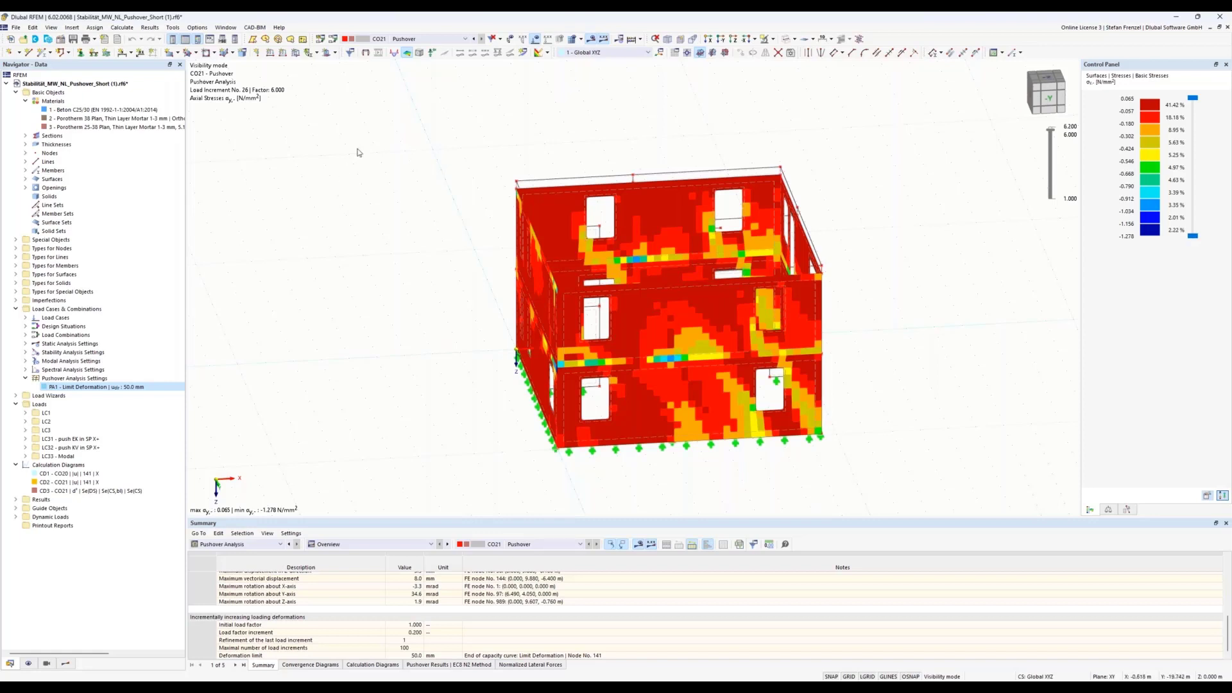
double_click(119, 118)
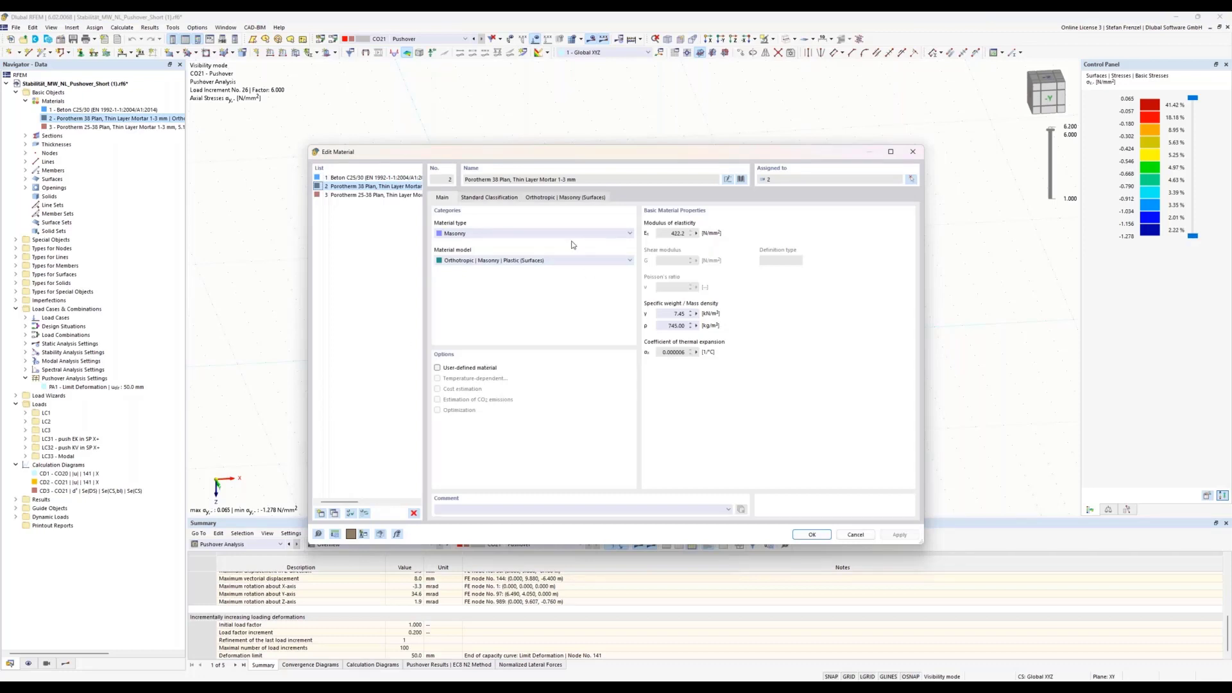
click(538, 198)
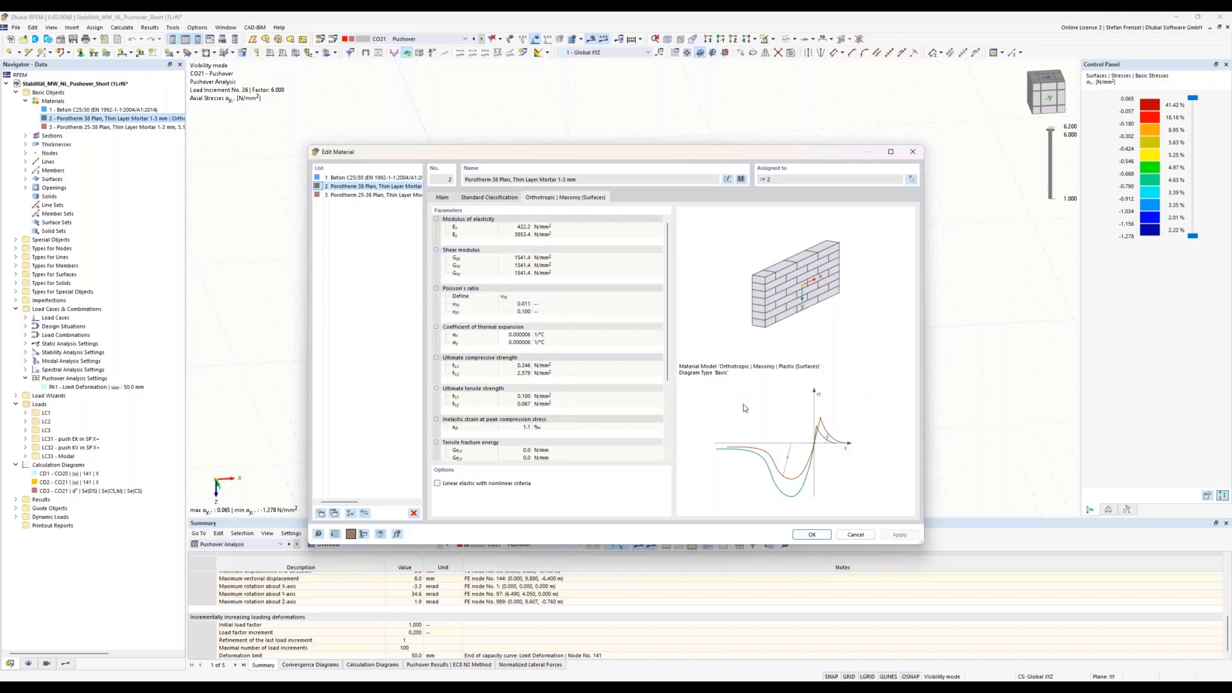
click(811, 535)
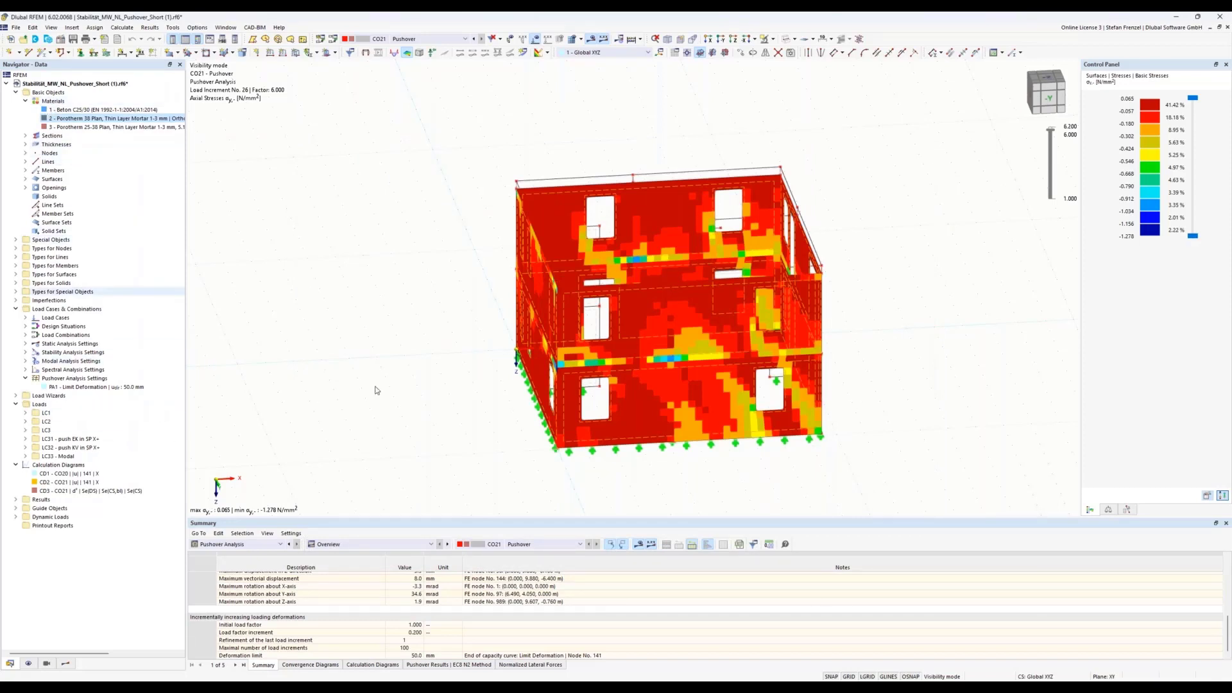
Step: Cancel the hiding of objects so the whole masonry building is shown with its CO21 stress results
right_click(378, 329)
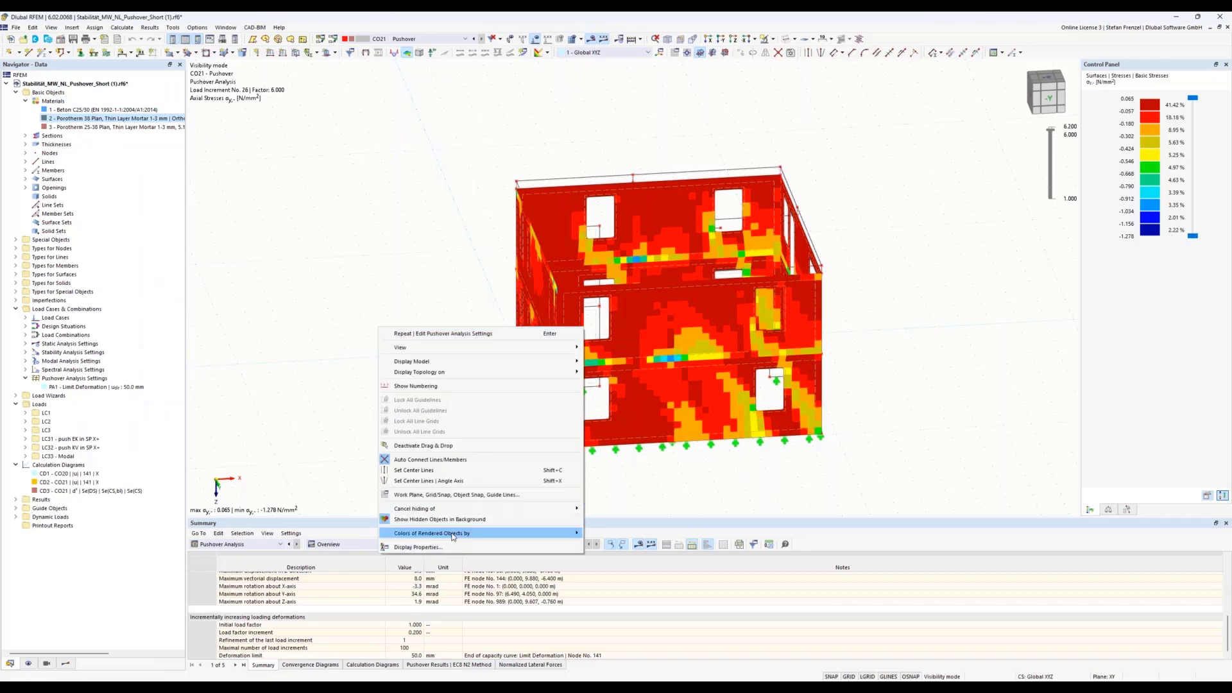
click(603, 509)
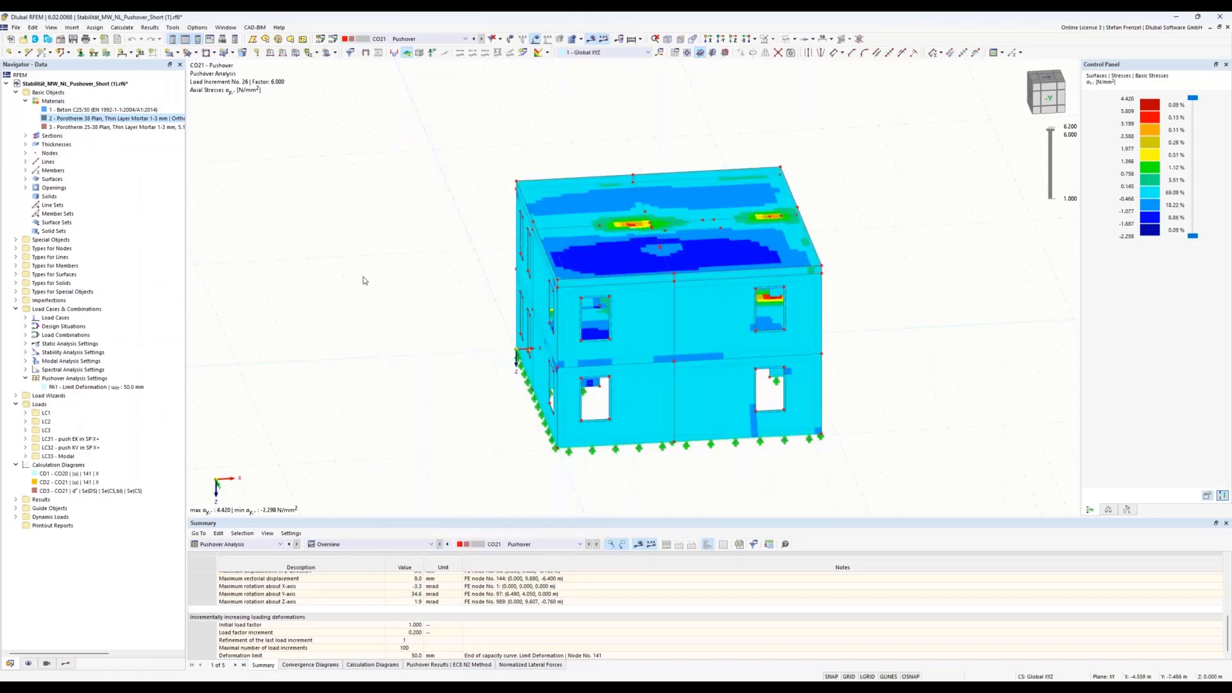
scroll(357, 343, down, 4)
scroll(362, 328, up, 1)
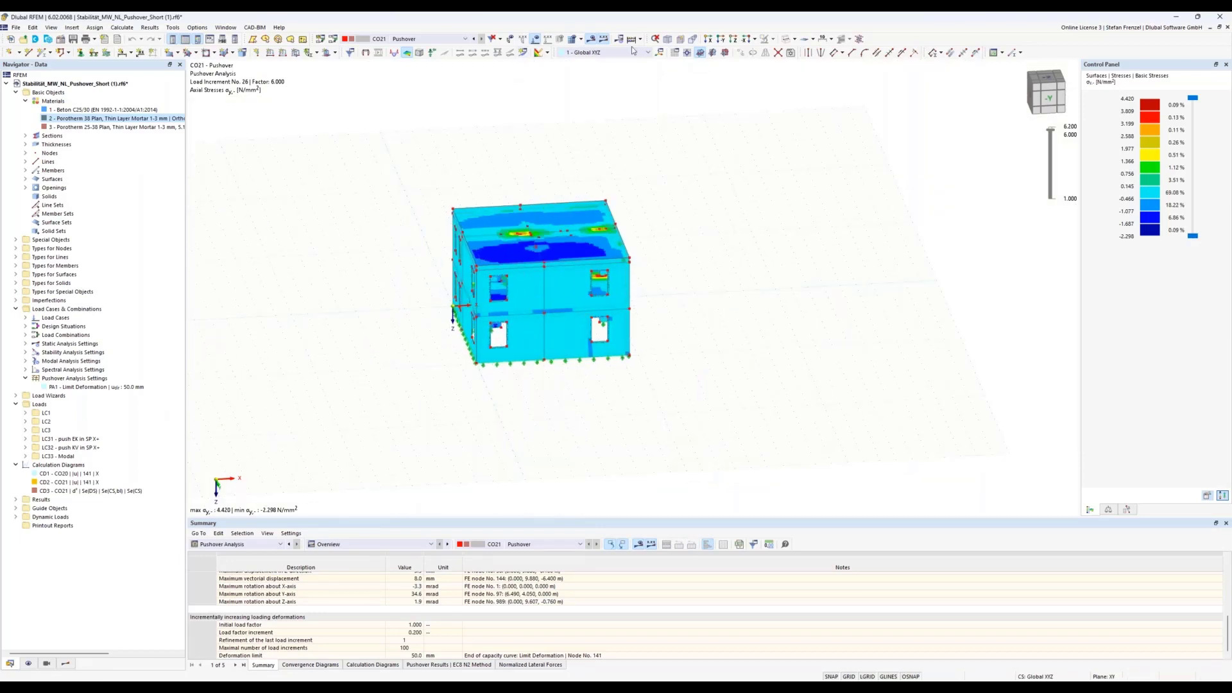
Step: Turn off the results display, render the building as a solid model and inspect it and its roof slab from the opposite side
click(591, 39)
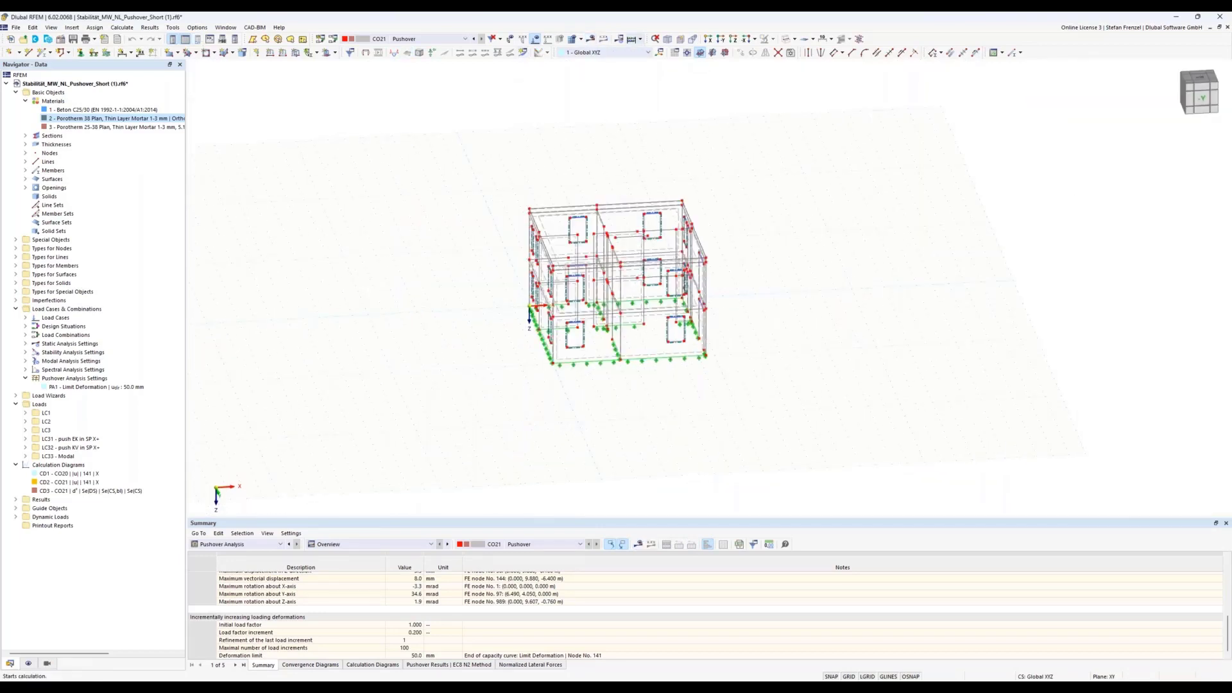
click(786, 39)
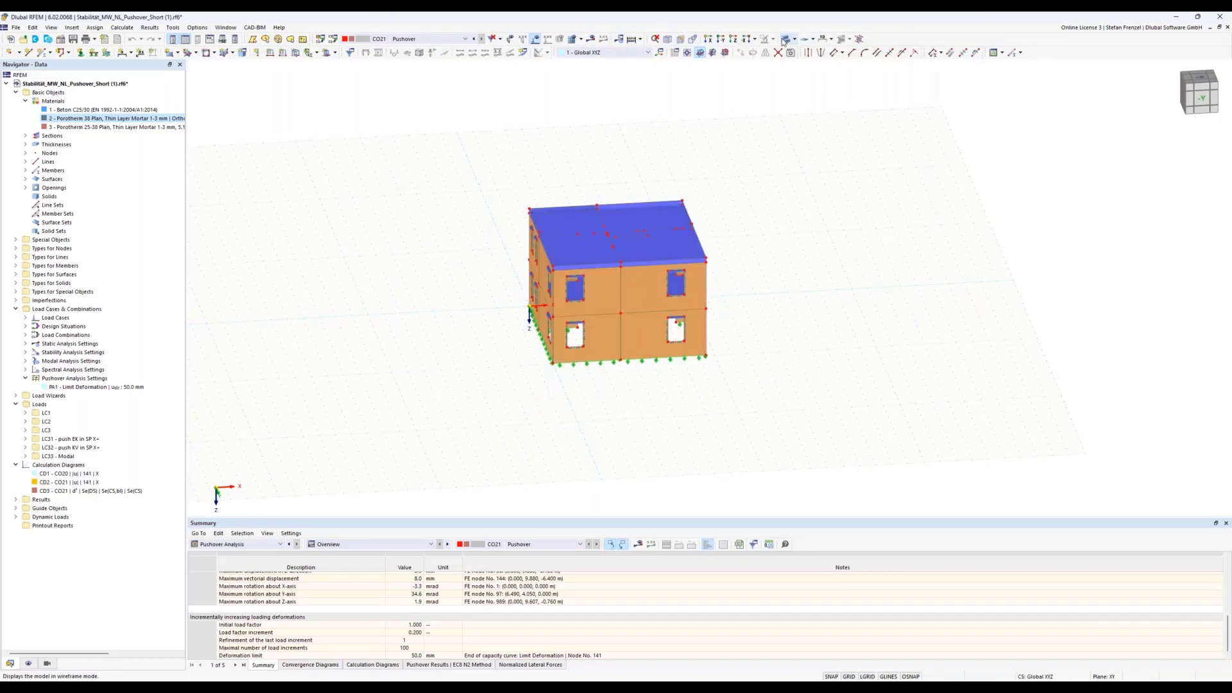
ctrl+middle_drag(449, 407, 796, 385)
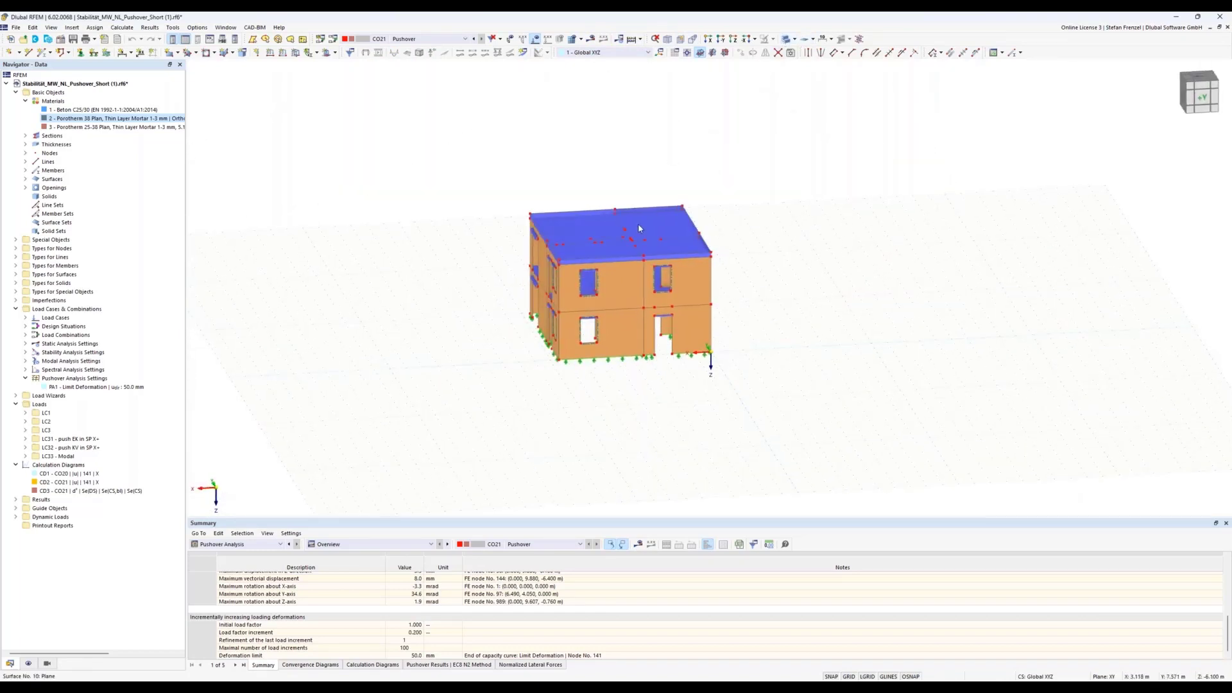
click(638, 226)
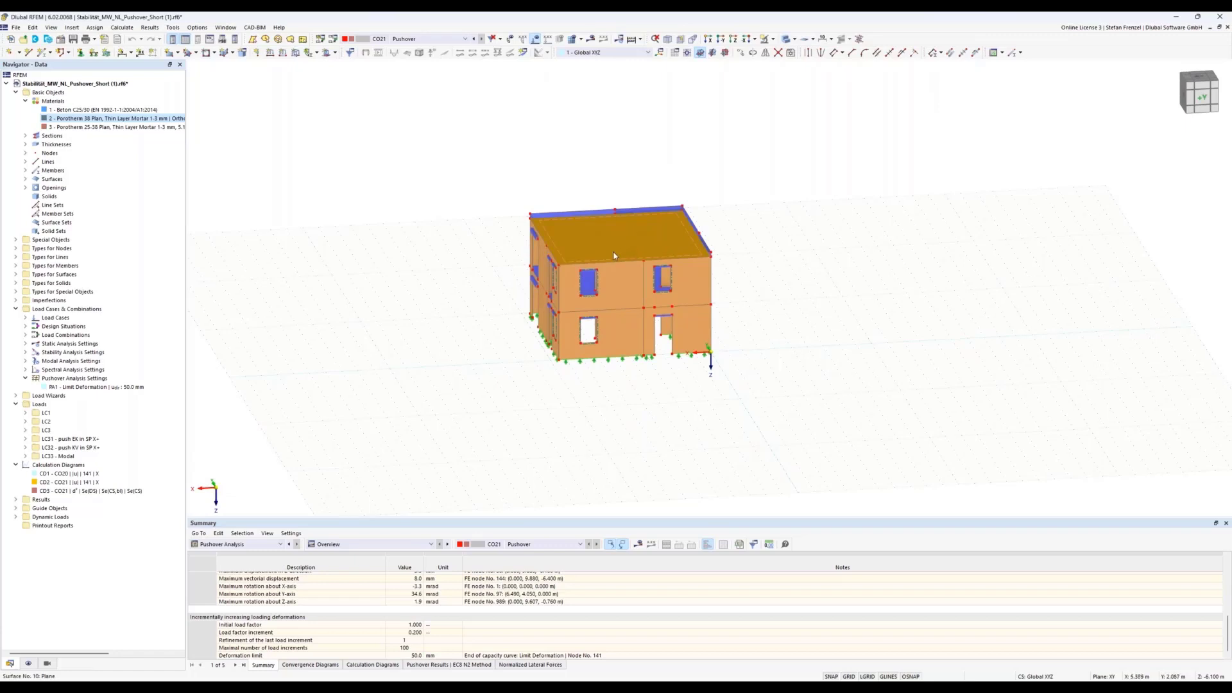
scroll(645, 298, up, 4)
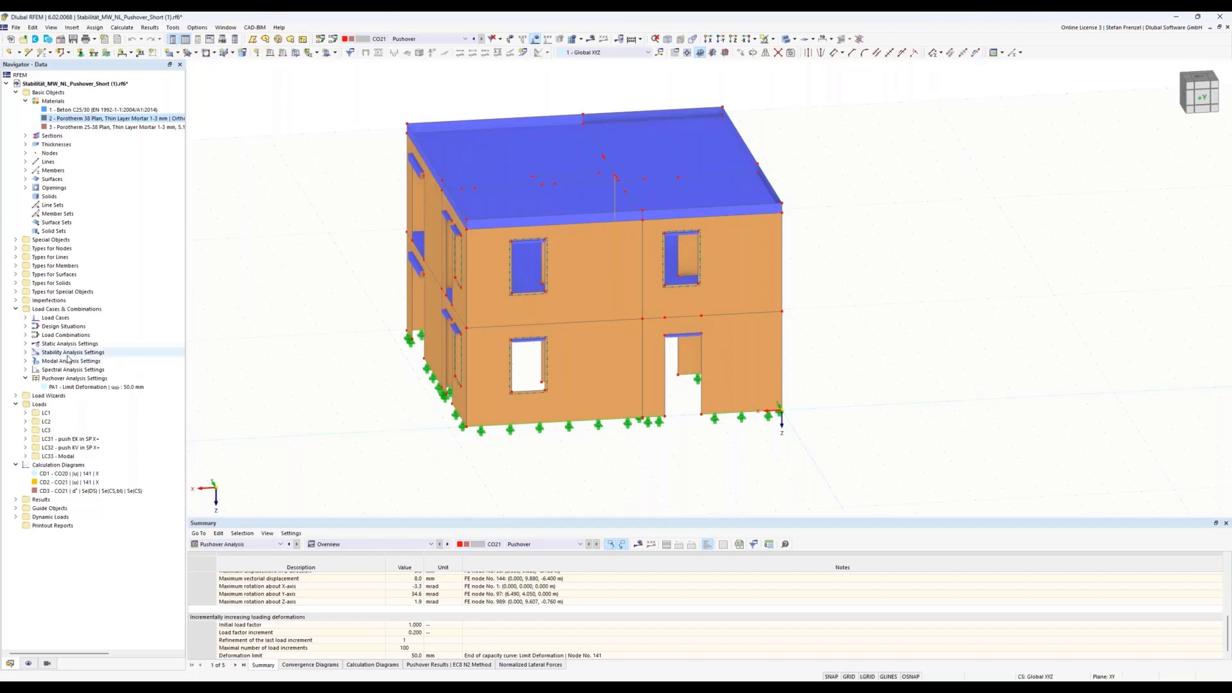
Step: Review the pushover settings and response spectrum of load combination CO21, and leave them without making changes
click(26, 335)
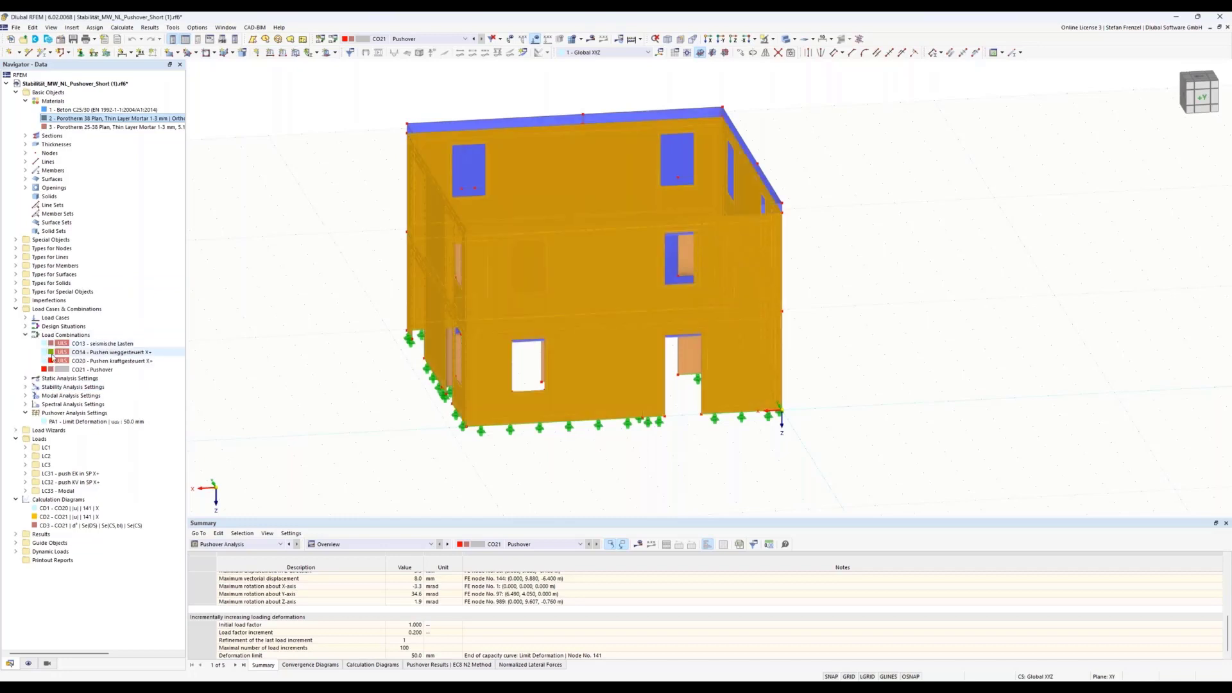
right_click(98, 370)
click(112, 375)
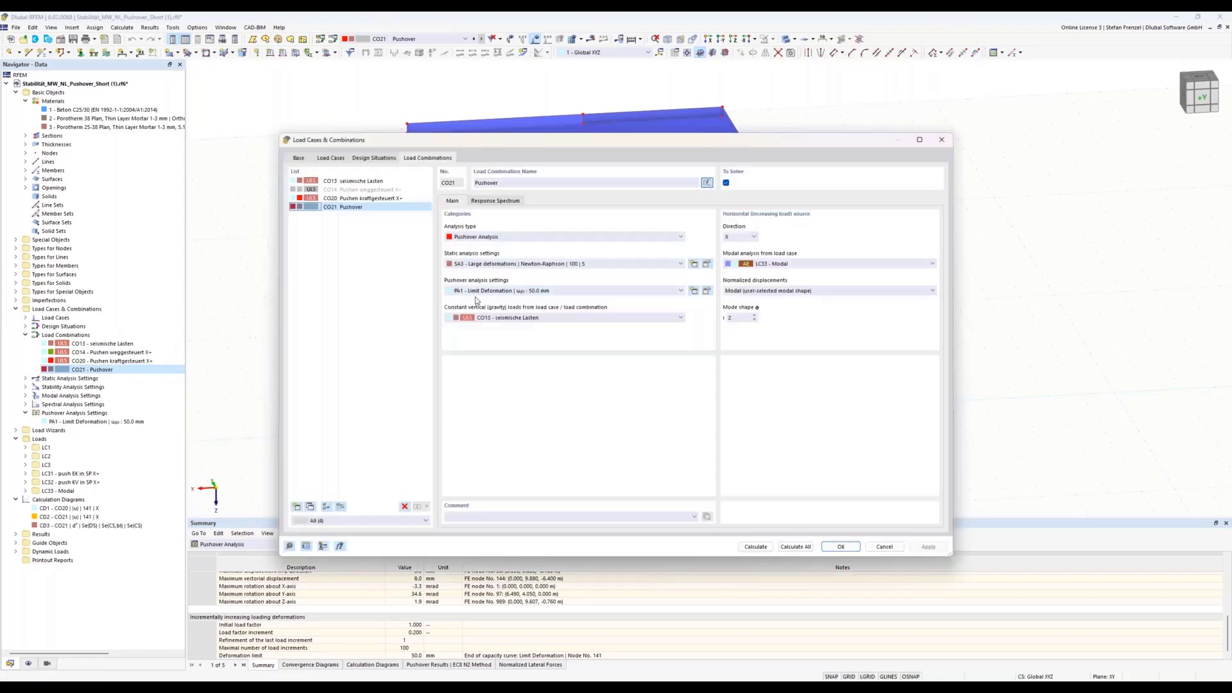
click(496, 202)
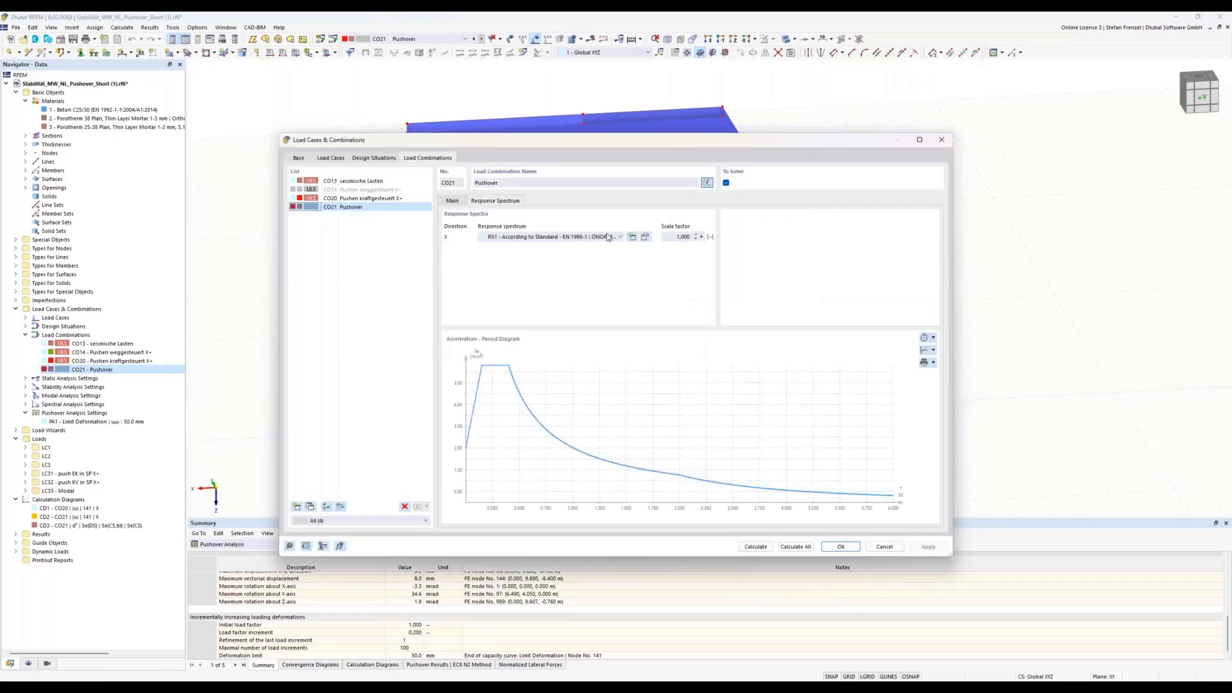
click(452, 201)
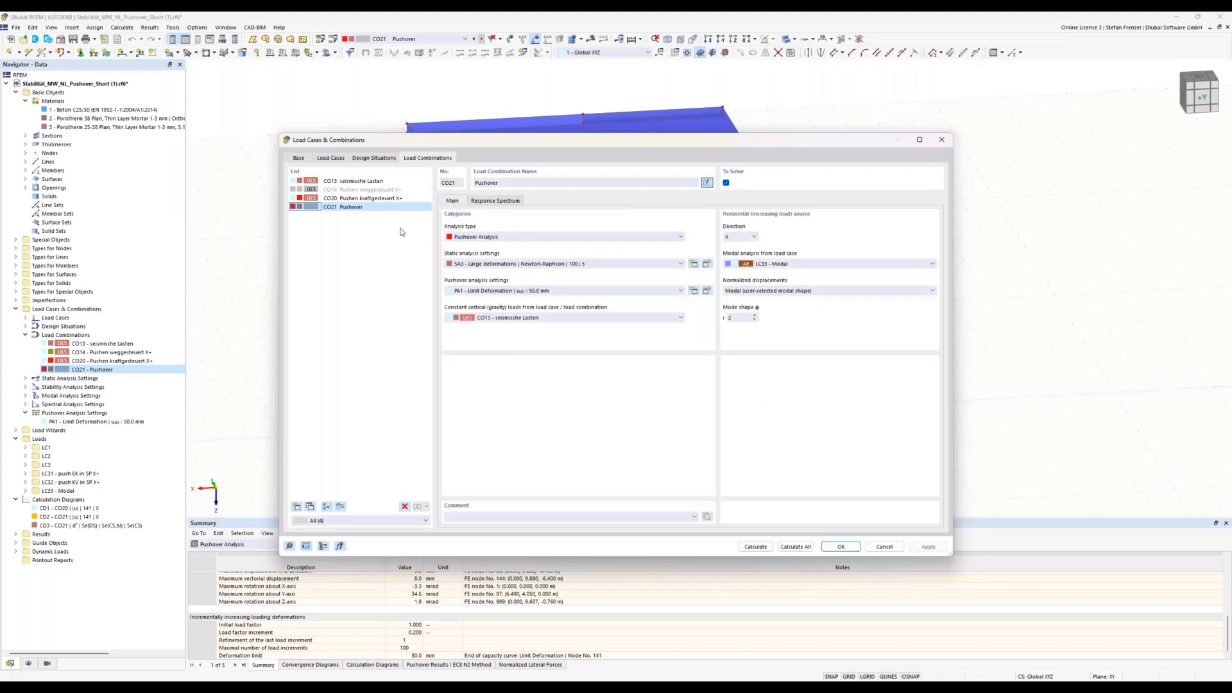
click(884, 547)
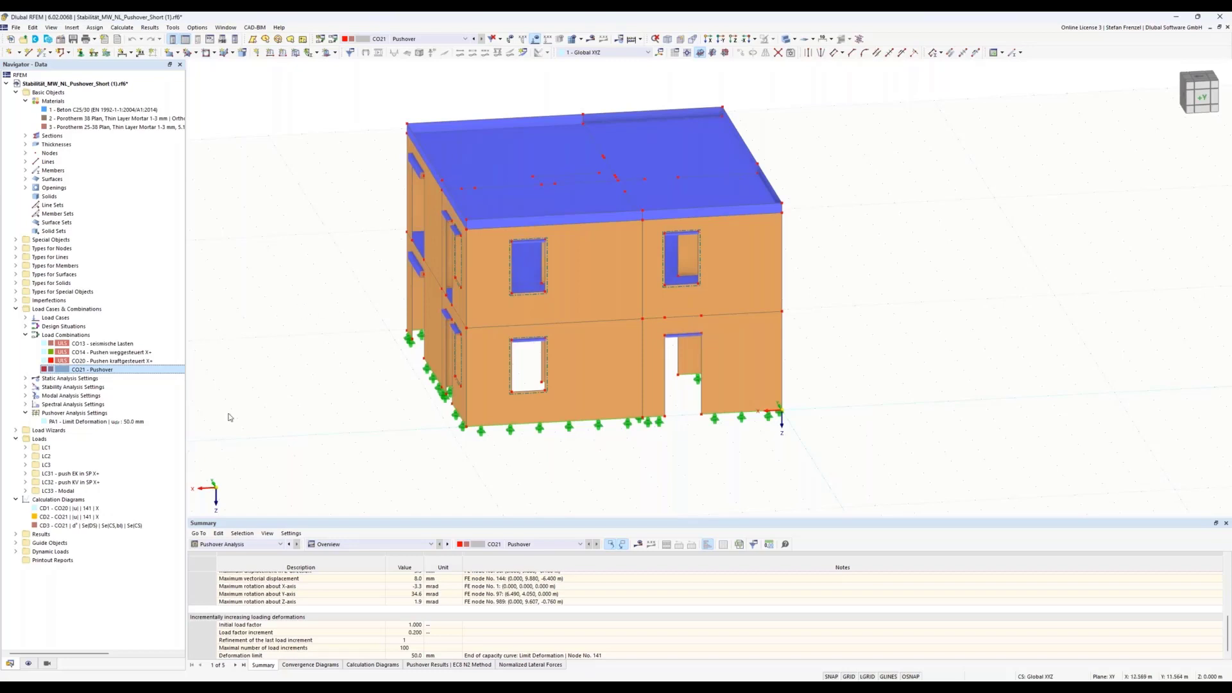
Step: Open calculation diagram CD3 for CO21 and examine the demand and capacity spectrum curves in the enlarged diagram
right_click(79, 526)
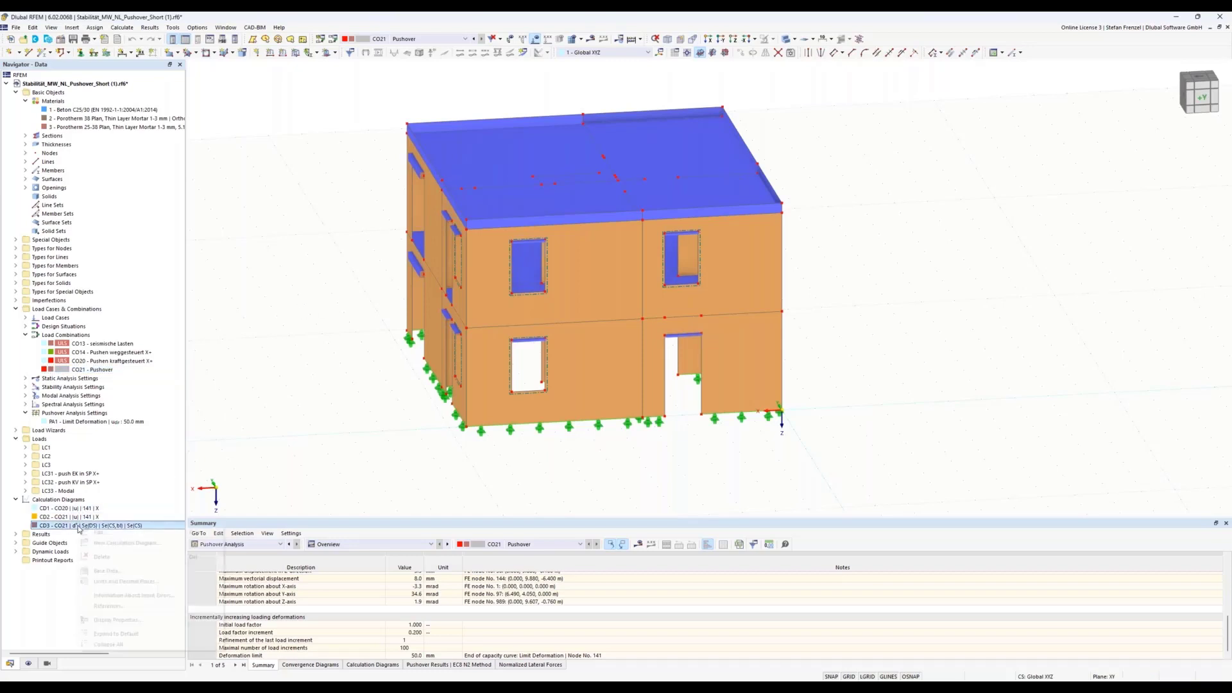
click(103, 533)
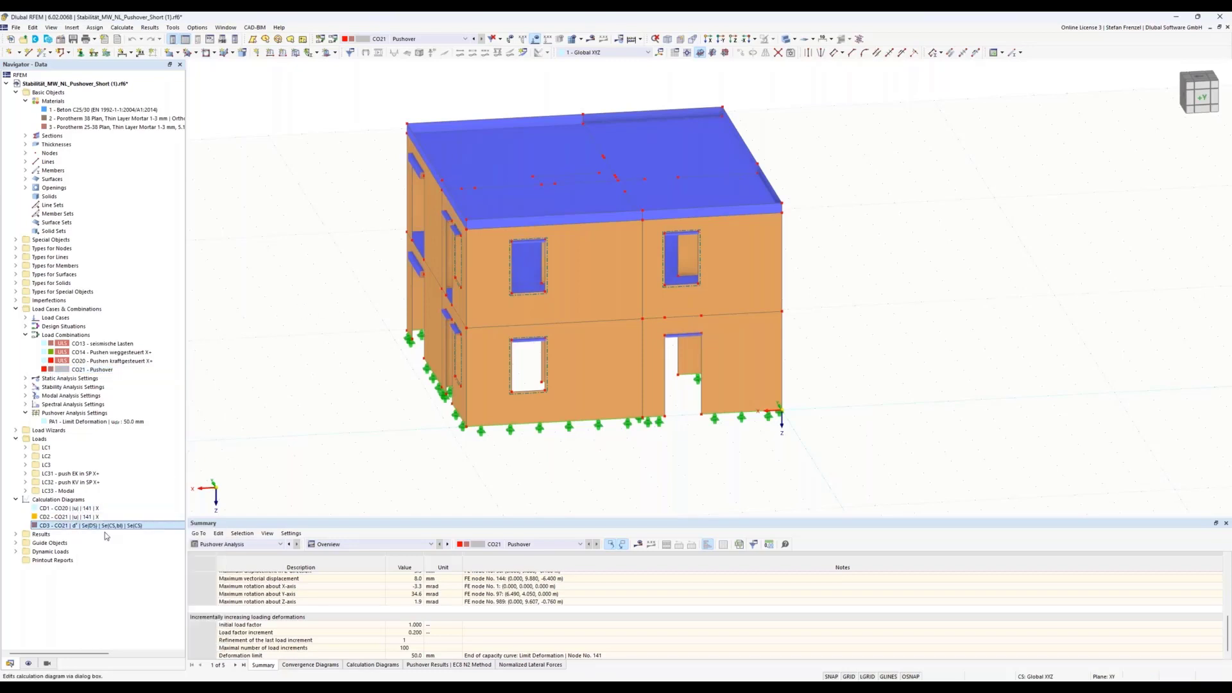
drag(574, 181, 452, 64)
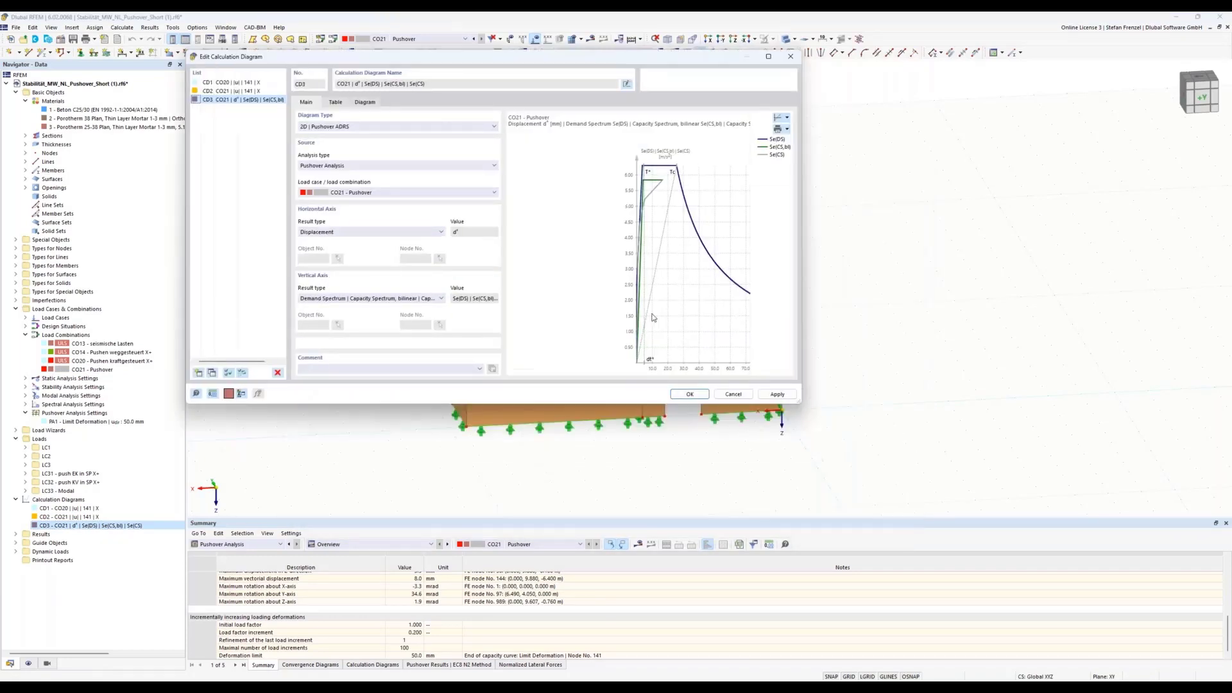
click(365, 102)
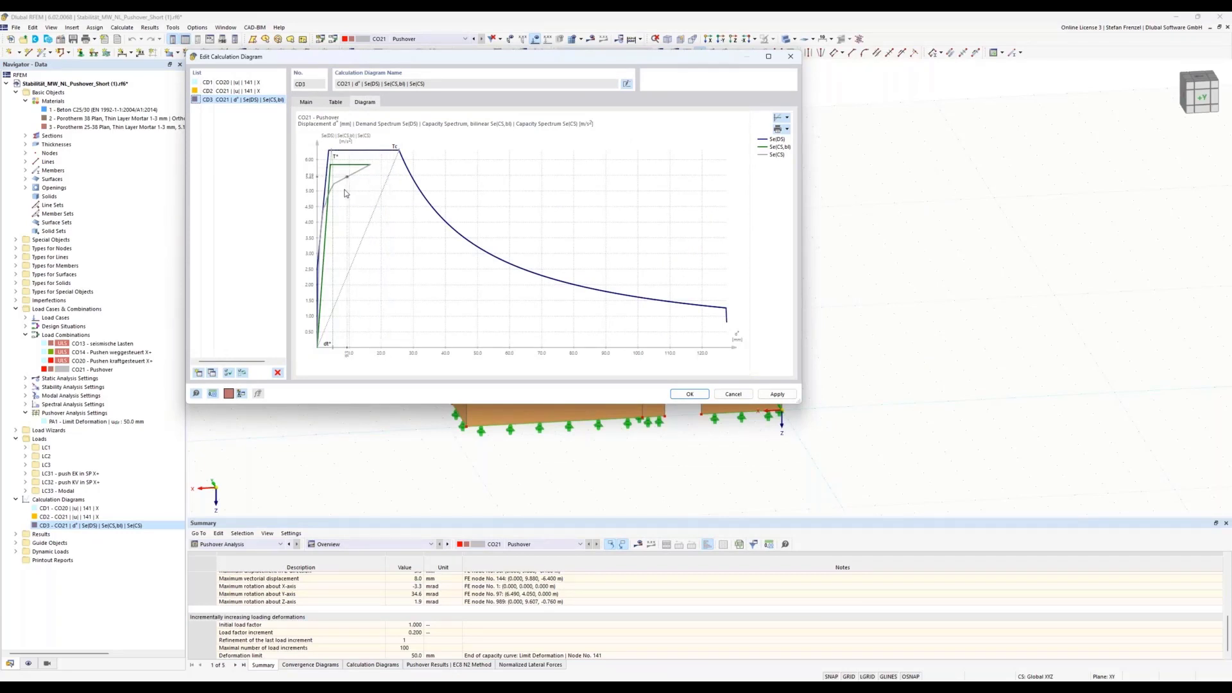
Step: Examine the demand, bilinear capacity and capacity spectrum curves of calculation diagram CD3 up close, and close the diagram
scroll(332, 162, up, 3)
scroll(332, 162, up, 2)
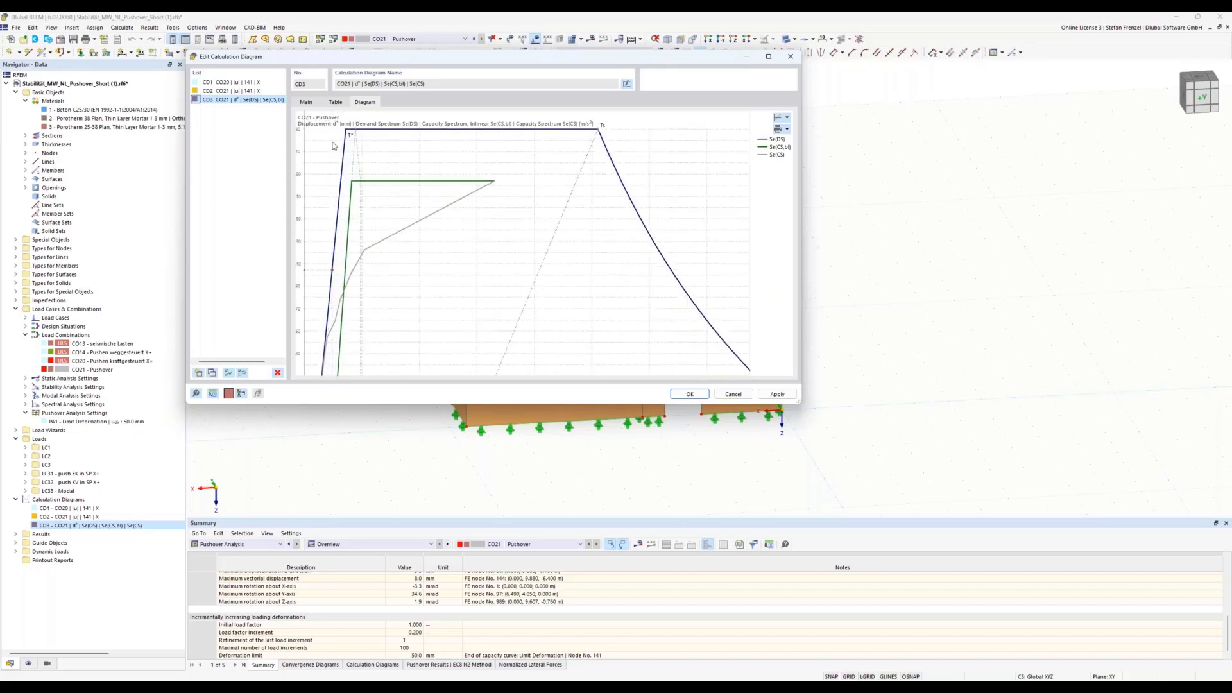
scroll(350, 224, down, 2)
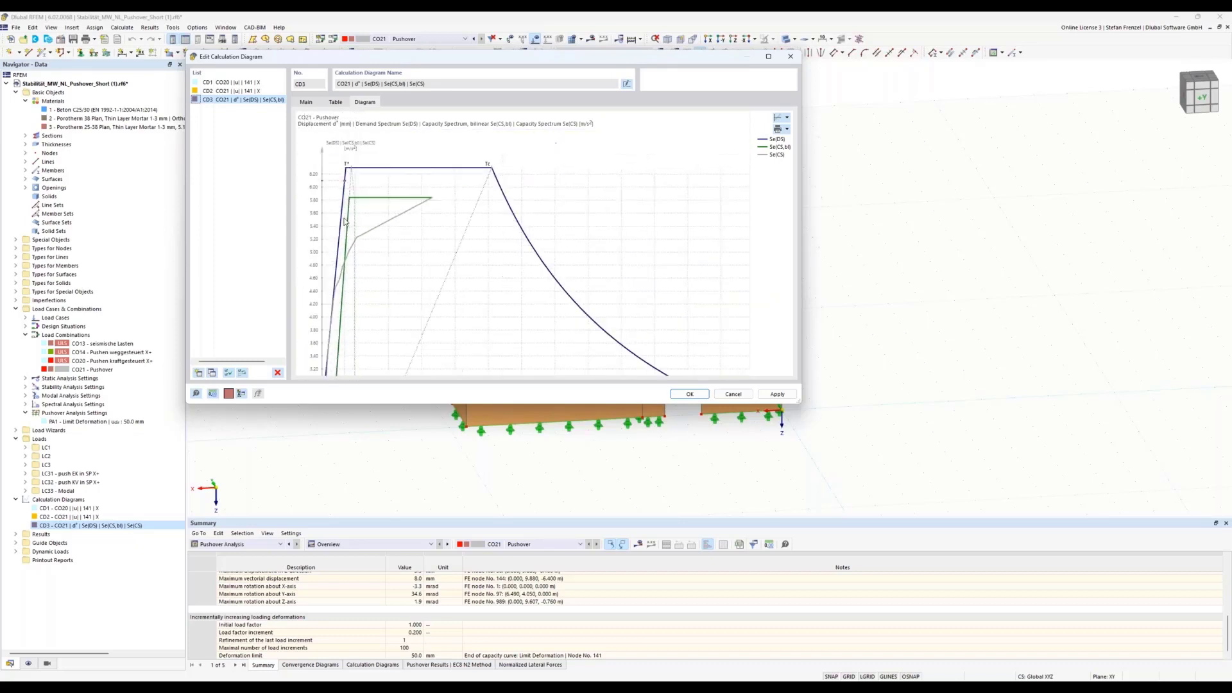
scroll(352, 192, down, 2)
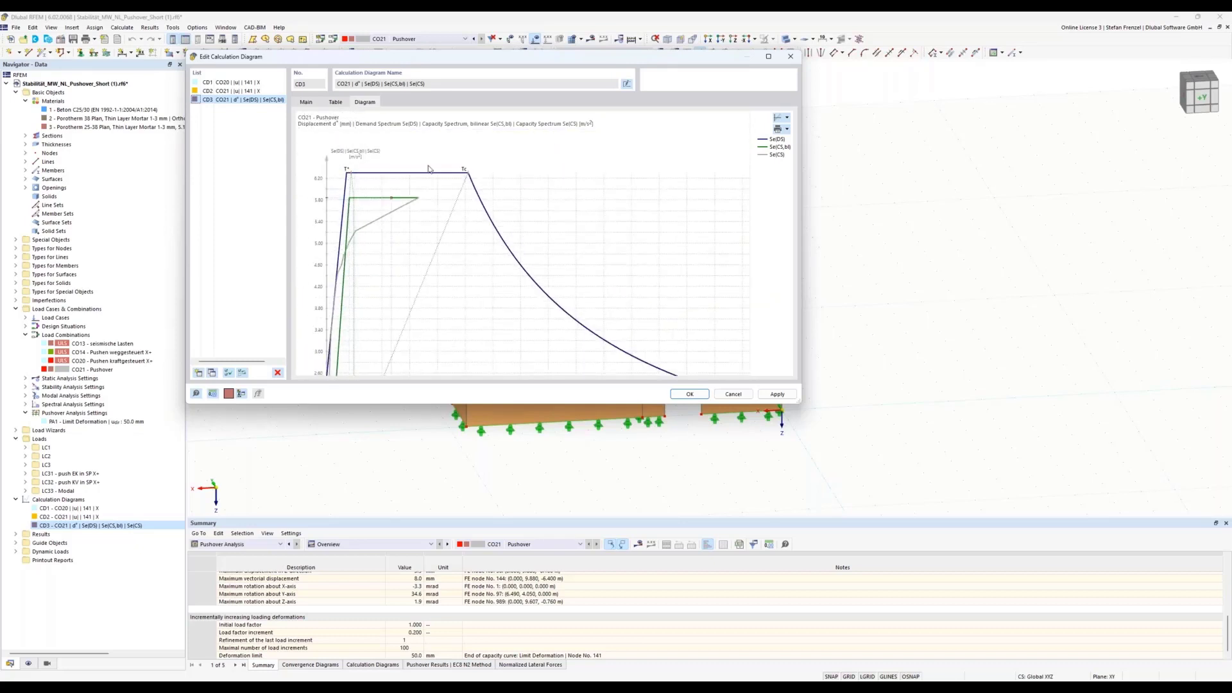
scroll(355, 204, down, 2)
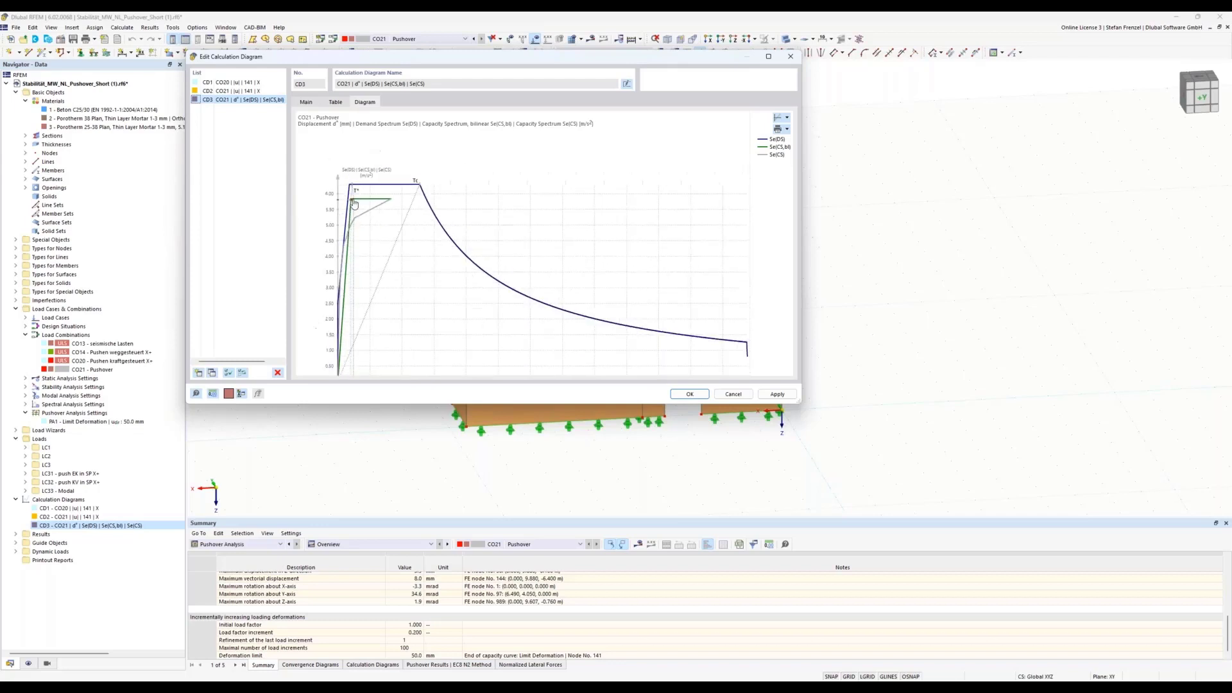
scroll(358, 199, up, 4)
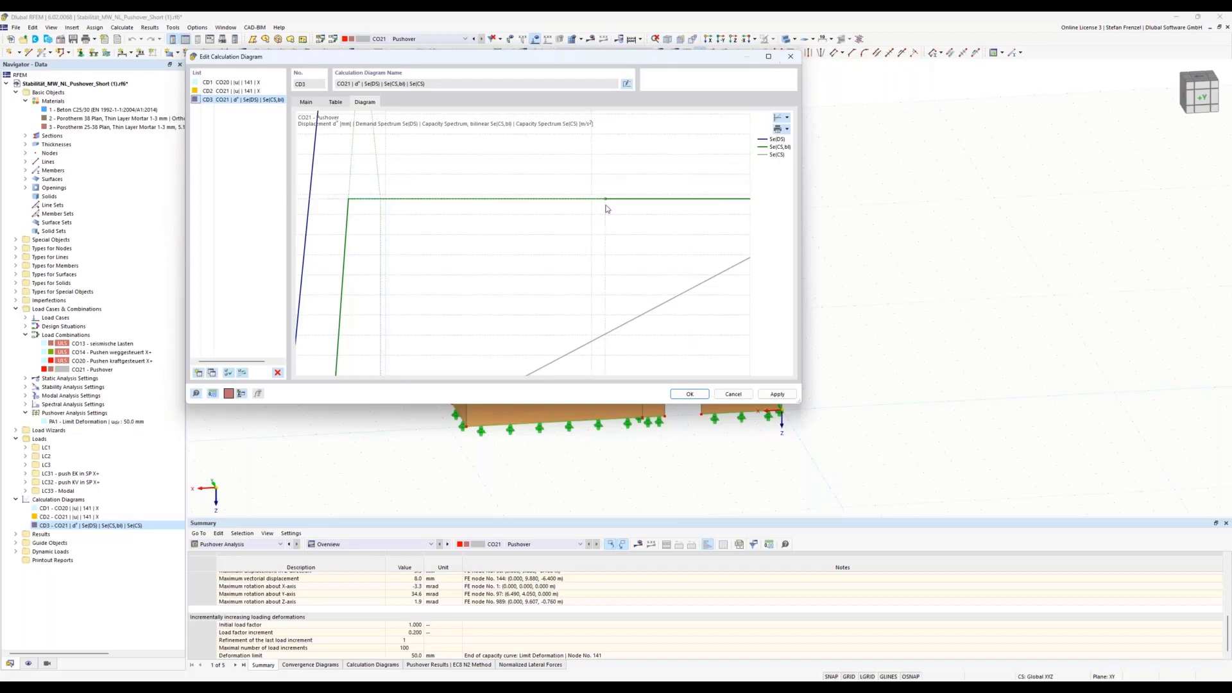
scroll(607, 207, down, 5)
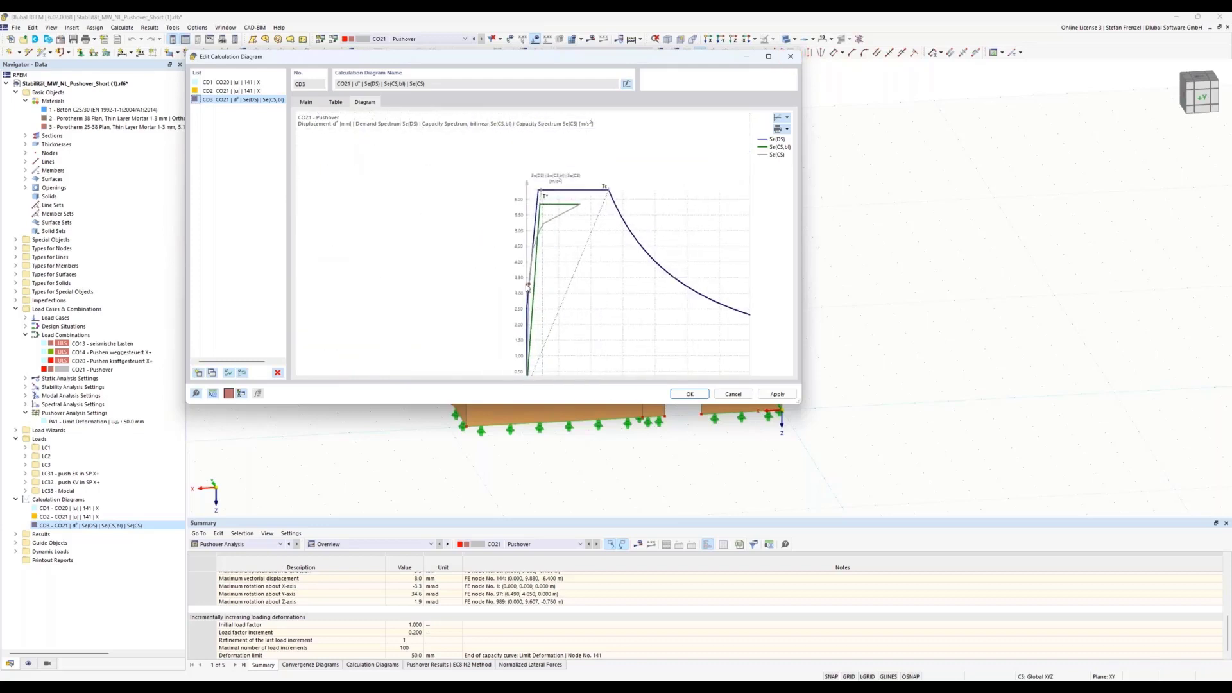
middle_drag(527, 211, 369, 176)
middle_drag(629, 272, 595, 267)
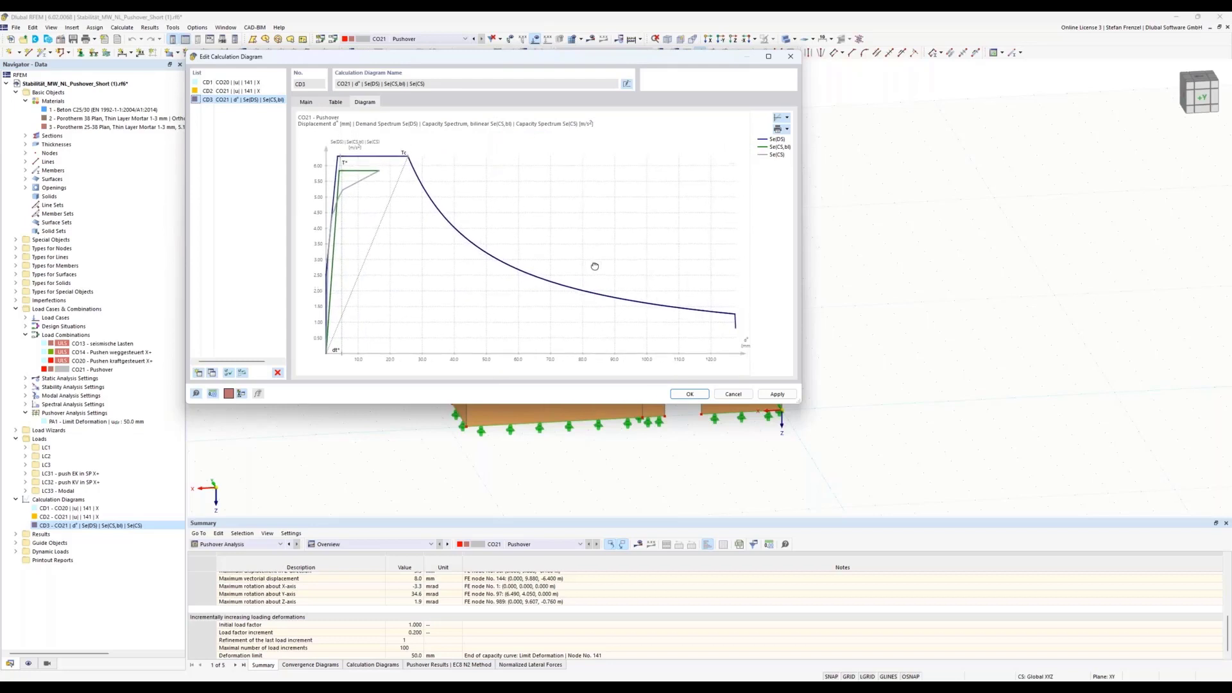
click(793, 57)
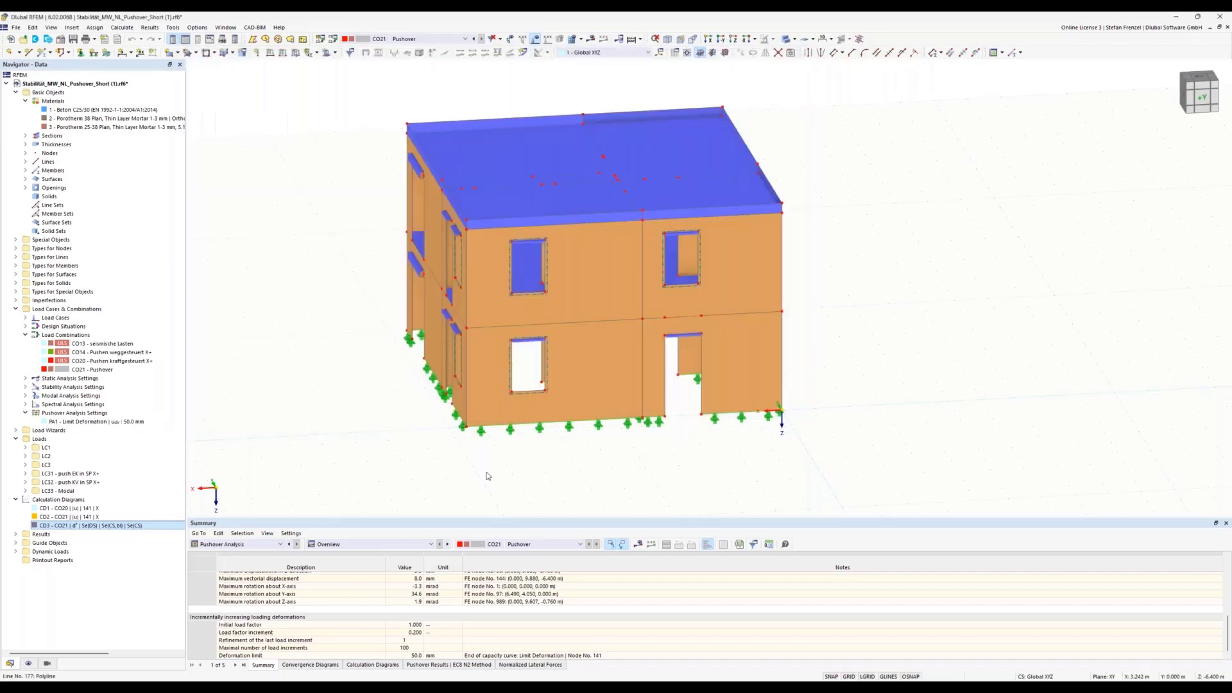
Step: Open the EC8 N2 Method pushover results table for CO21 and check the target displacement dt
click(335, 544)
click(333, 552)
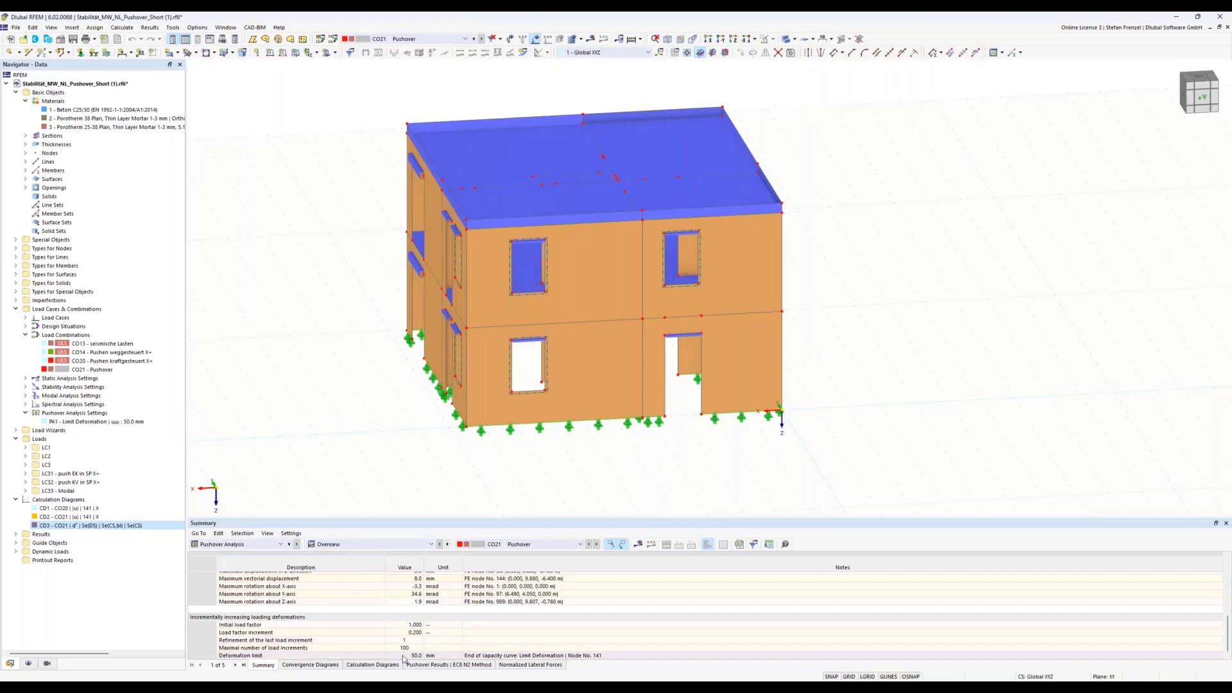
click(426, 666)
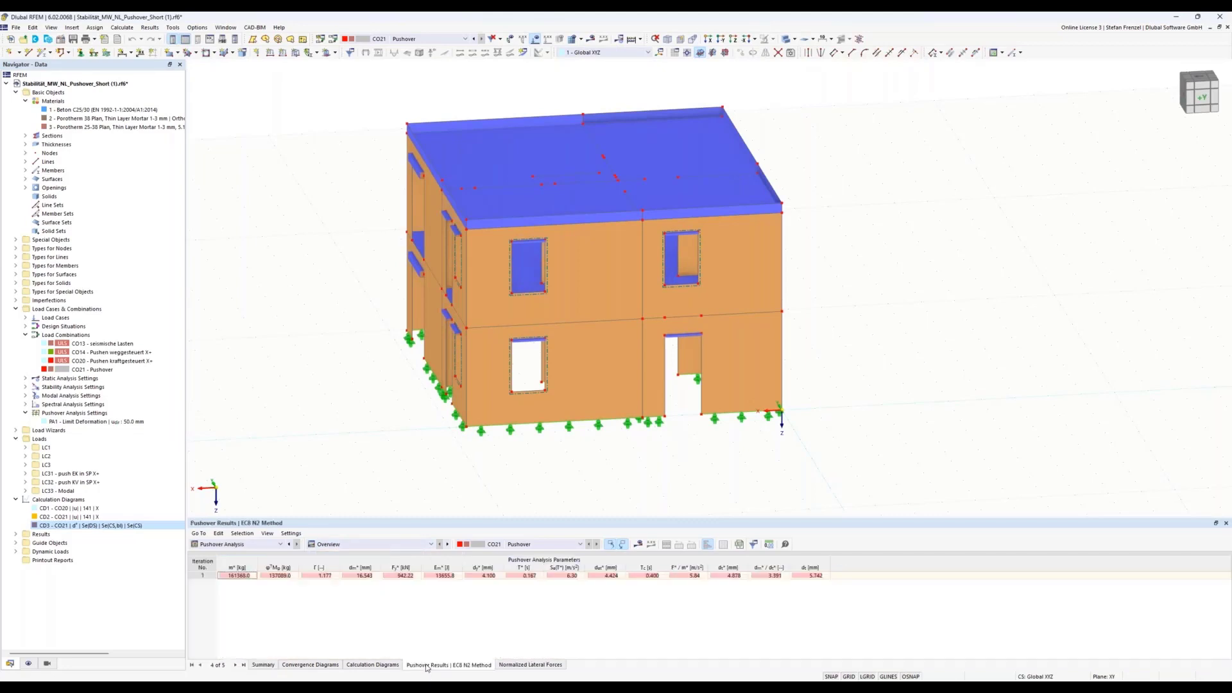
click(803, 576)
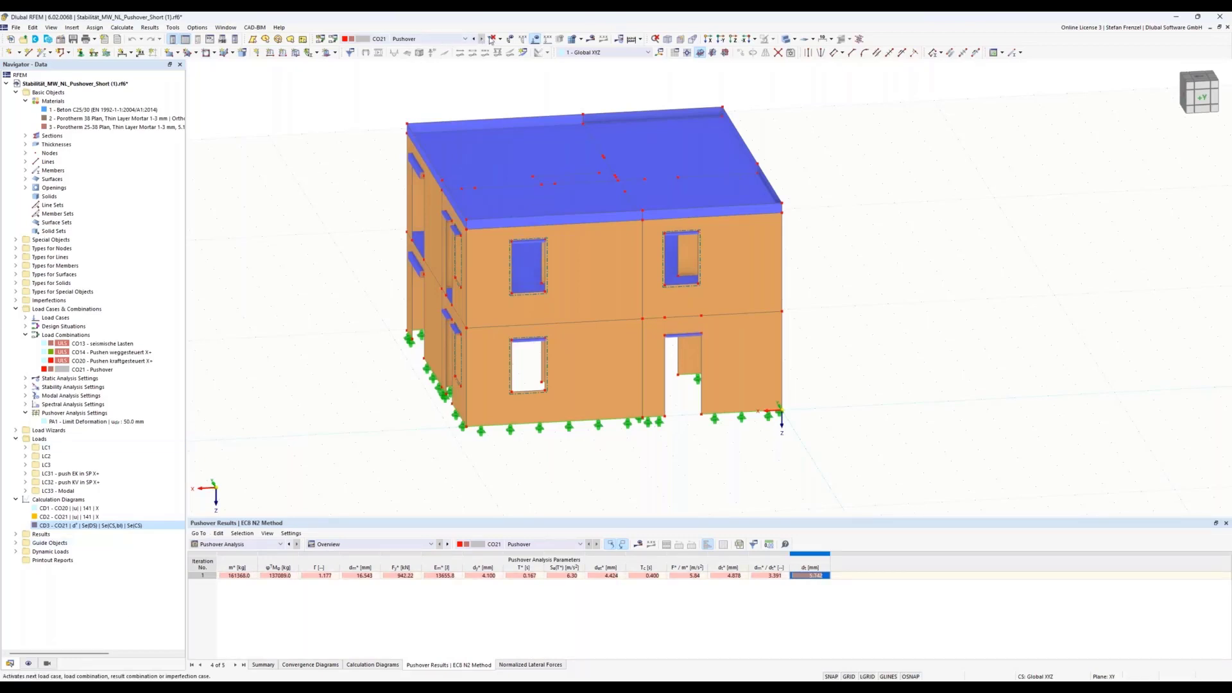
Step: Turn the CO21 results back on and show only surfaces of material 2 - Porotherm 38 Plan
click(582, 39)
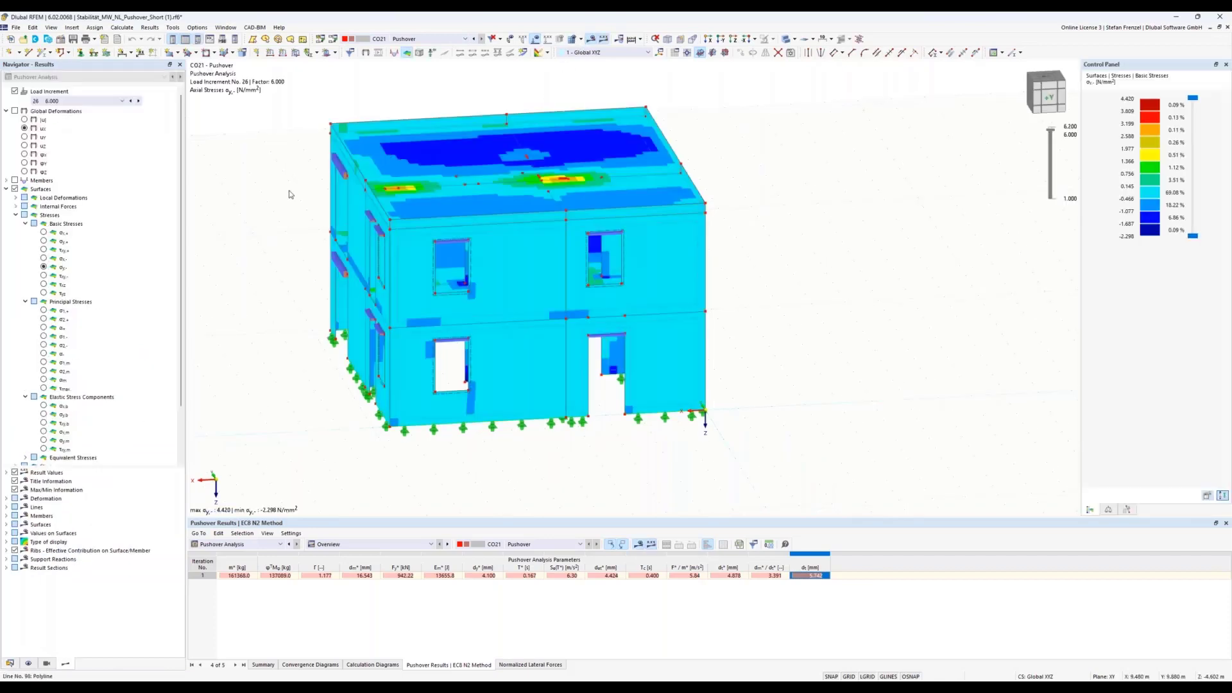
click(46, 663)
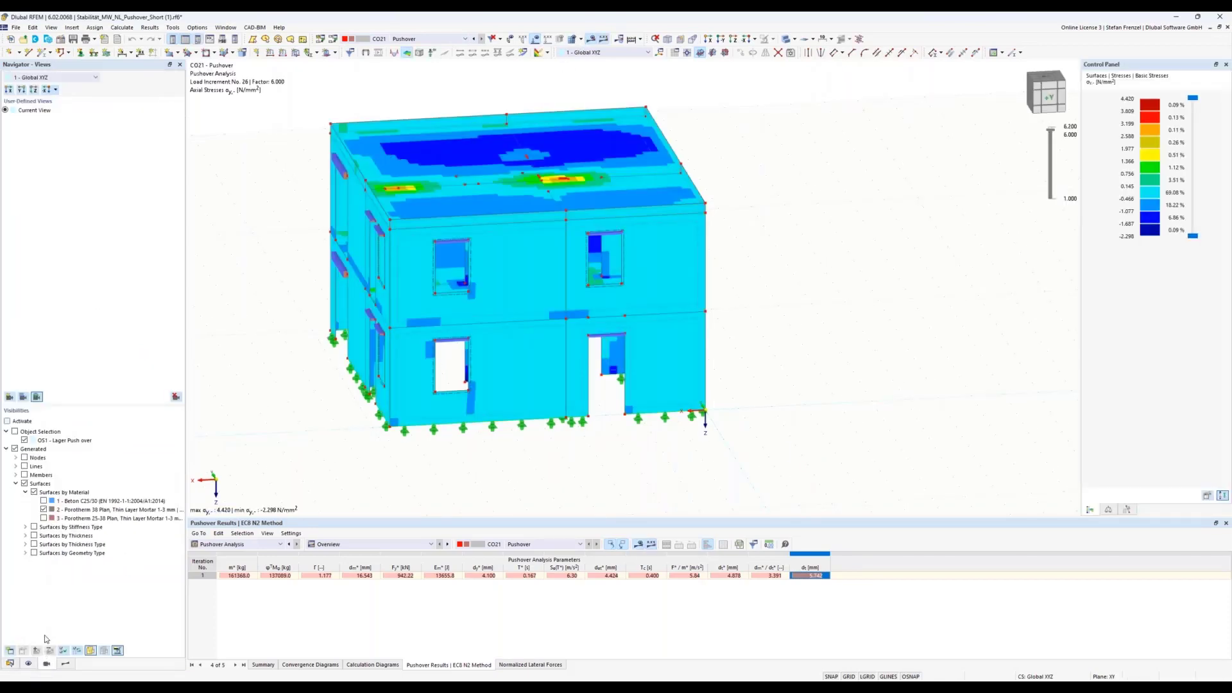
click(44, 511)
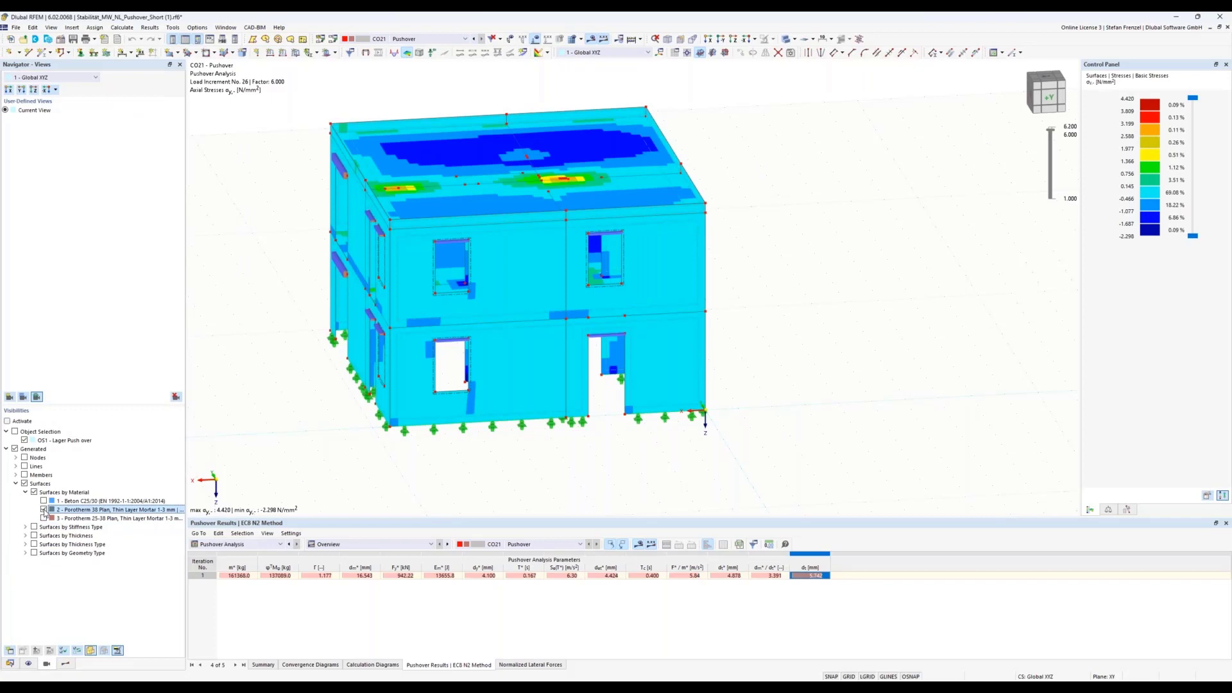
click(44, 510)
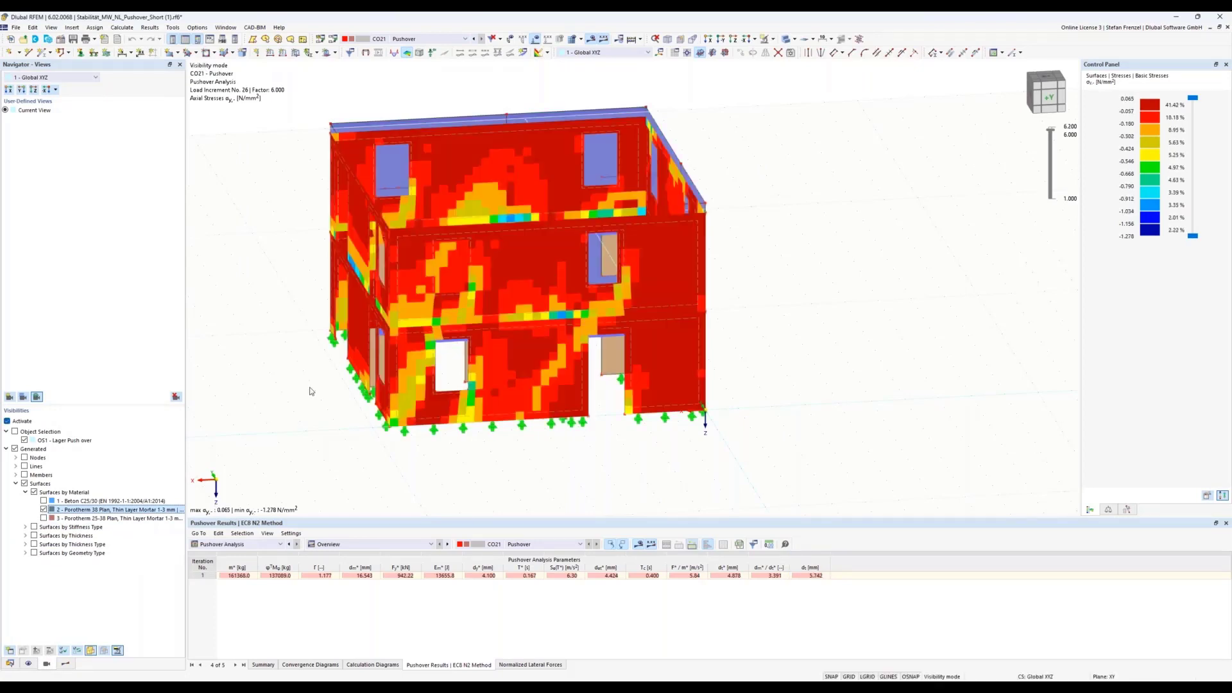
click(44, 510)
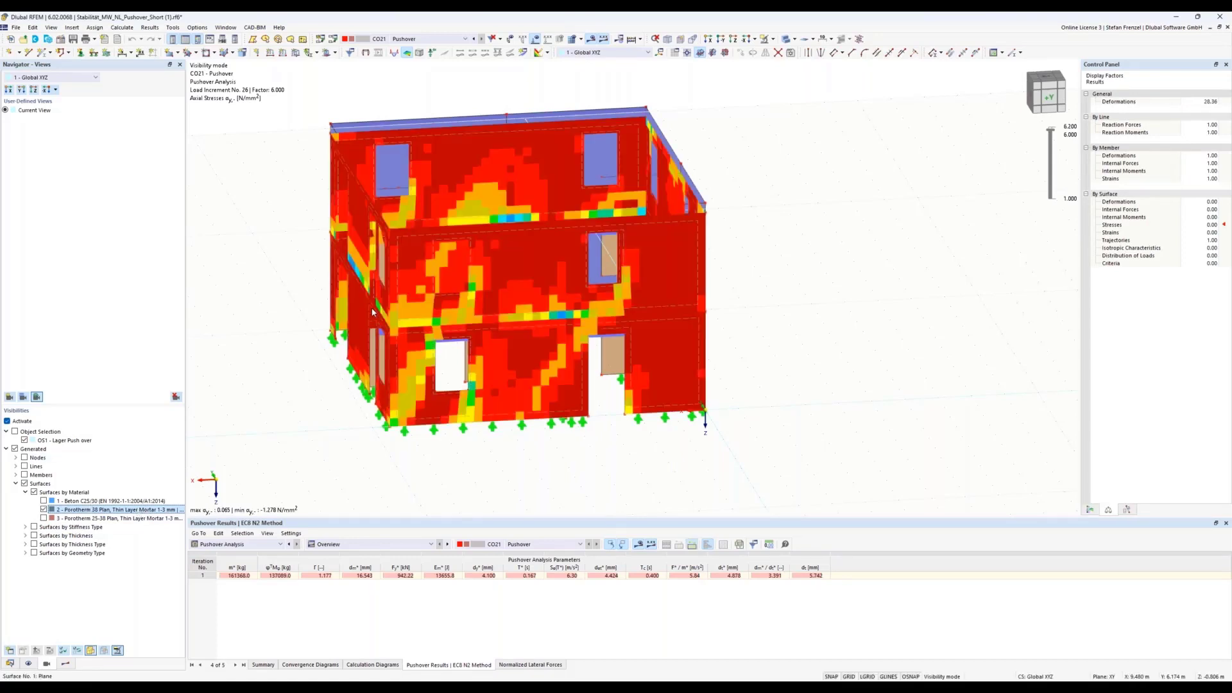
Step: Exclude object selection OS1 - Lager Push over from the visibility and inspect the masonry walls from an elevated corner
ctrl+middle_drag(236, 390, 20, 488)
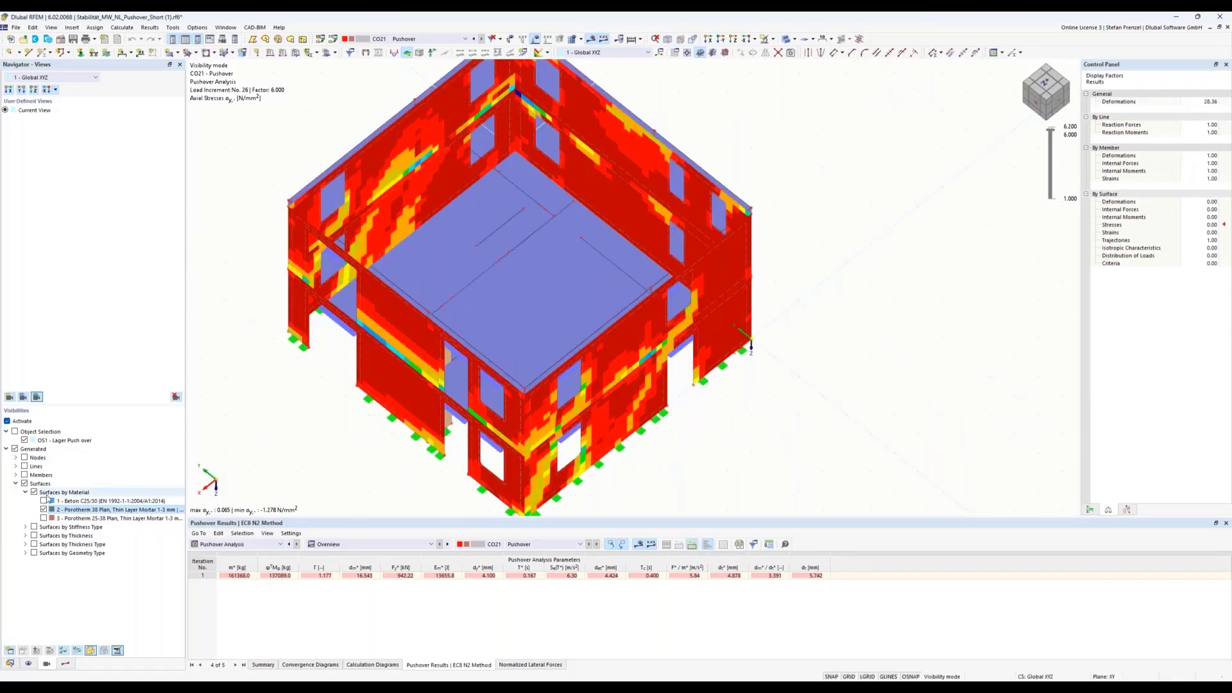
click(50, 441)
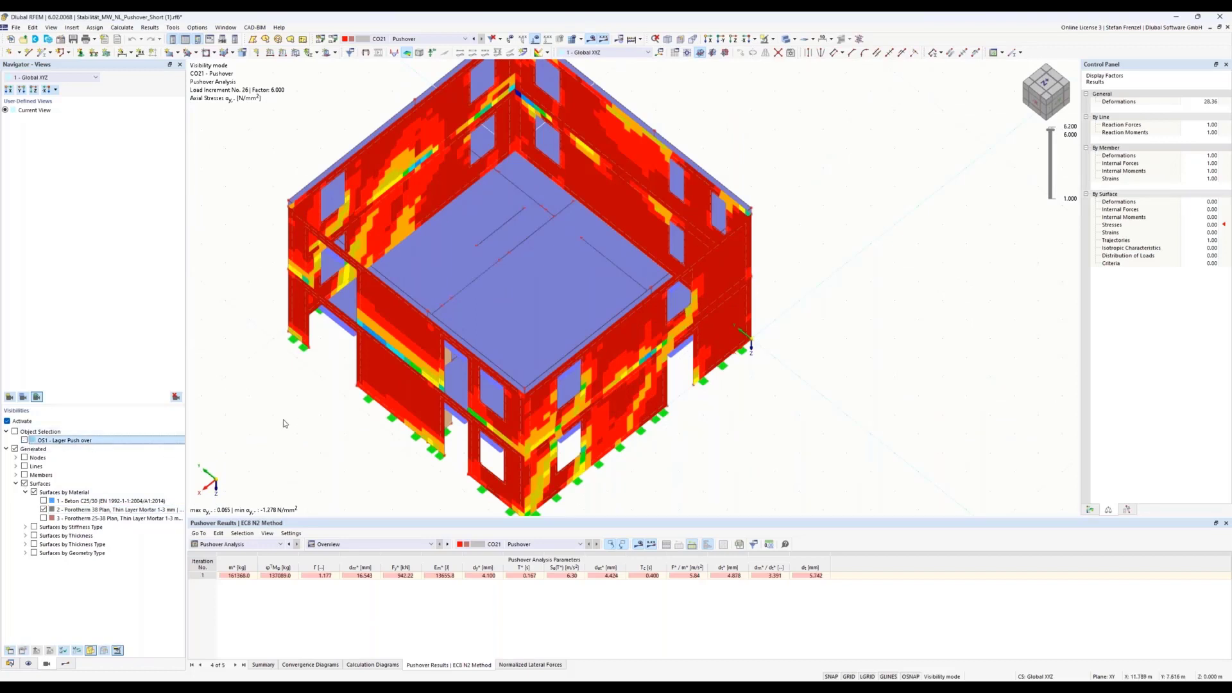
scroll(292, 387, down, 2)
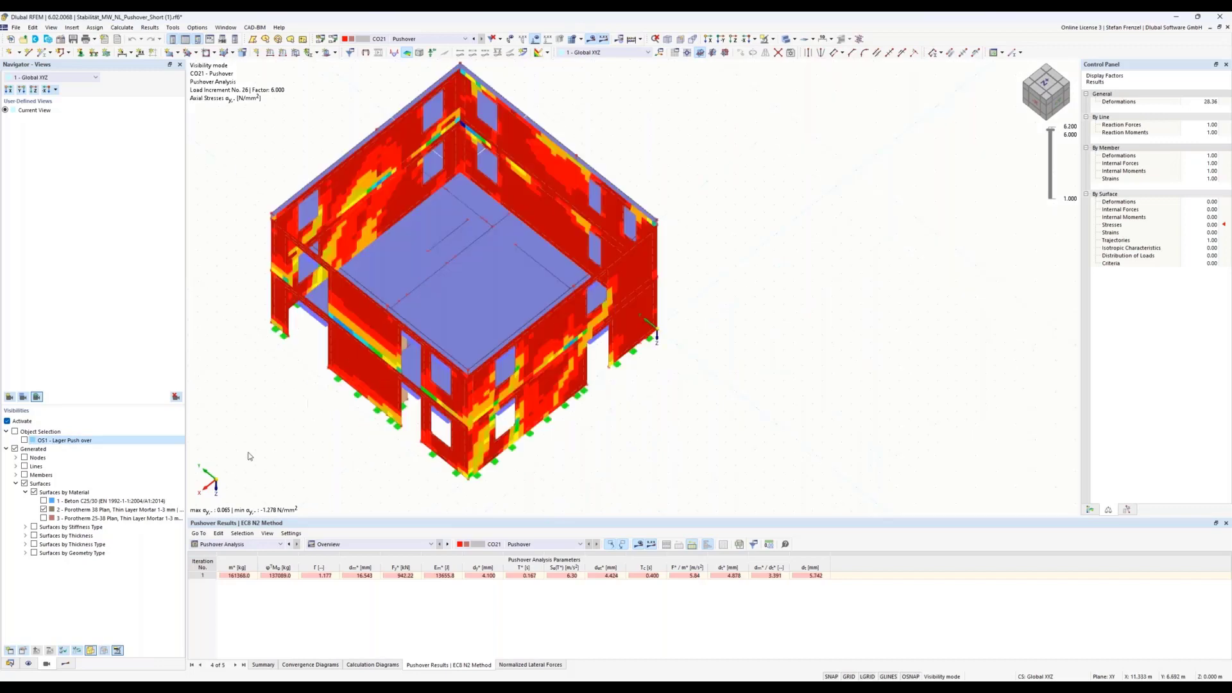
middle_drag(254, 452, 255, 429)
right_drag(256, 429, 257, 426)
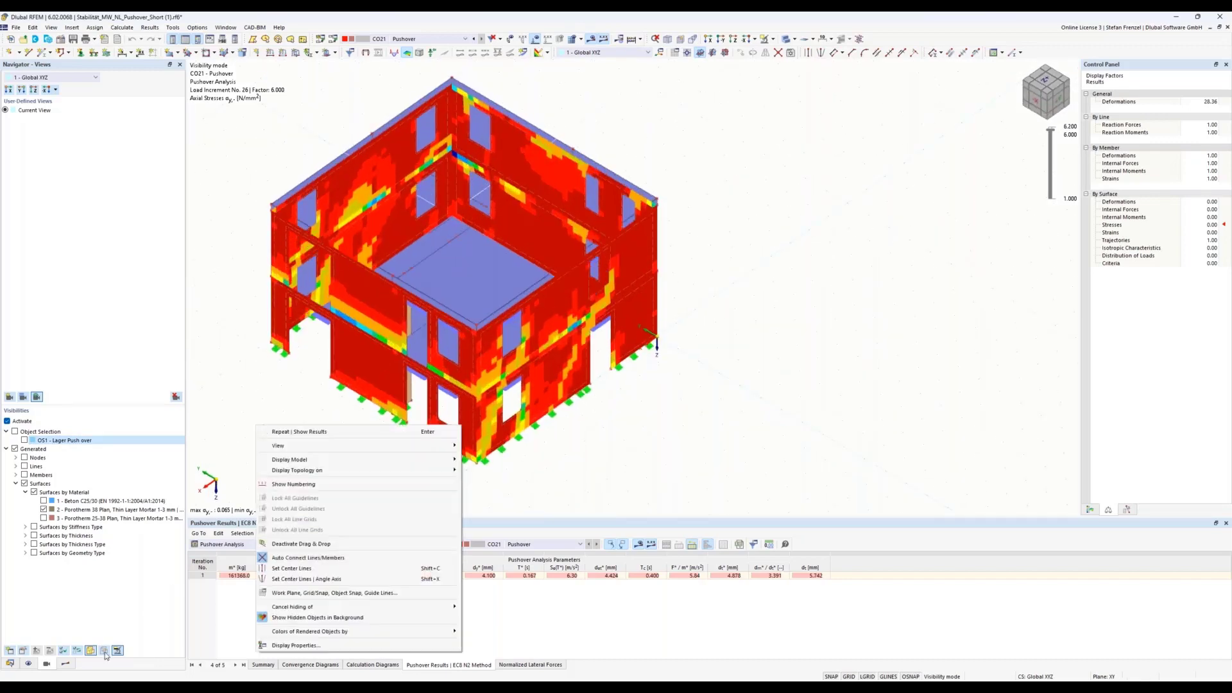
Step: Display the global deformations uX on the masonry walls instead of the surface stresses
click(69, 664)
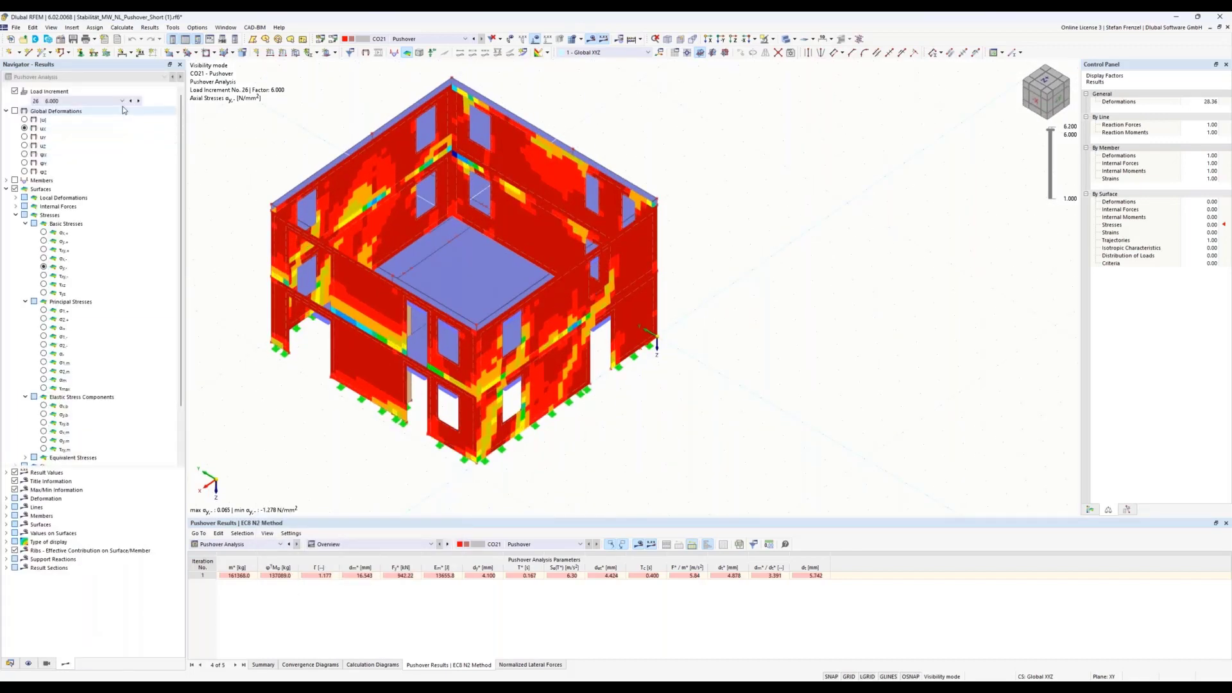
click(18, 113)
click(15, 111)
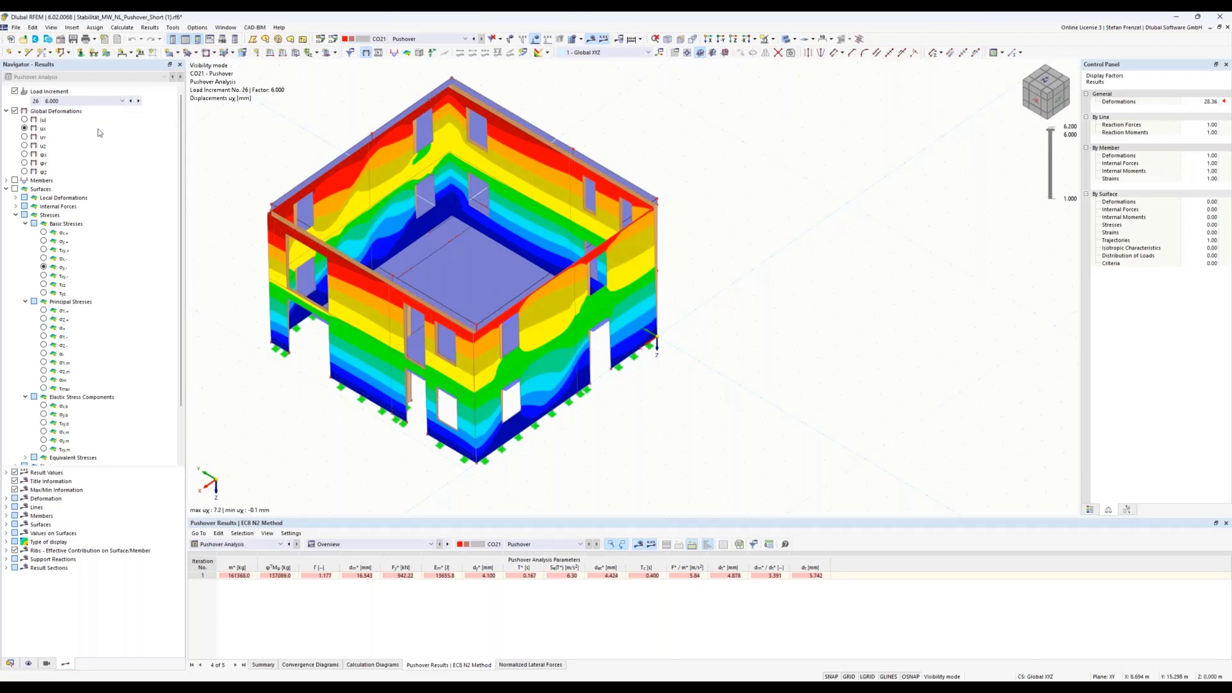
Step: View the uX displacements at load increment 12 (factor 3.200) and return to increment 26 (factor 6.000)
click(122, 101)
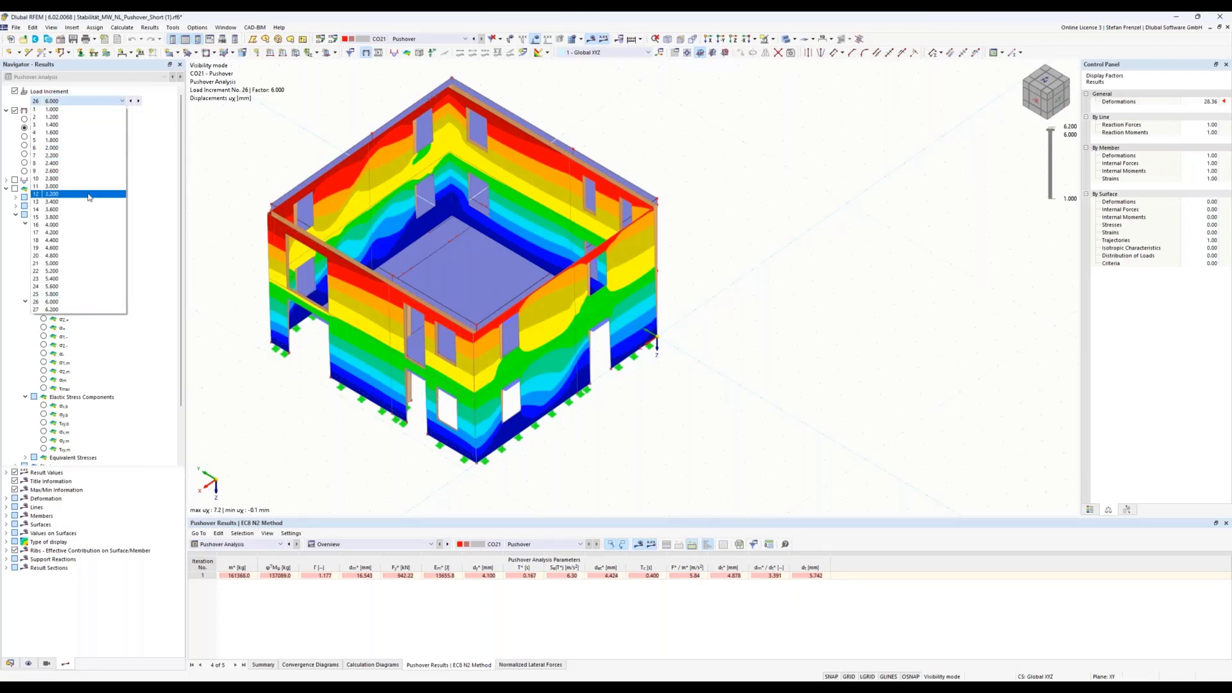
key(Escape)
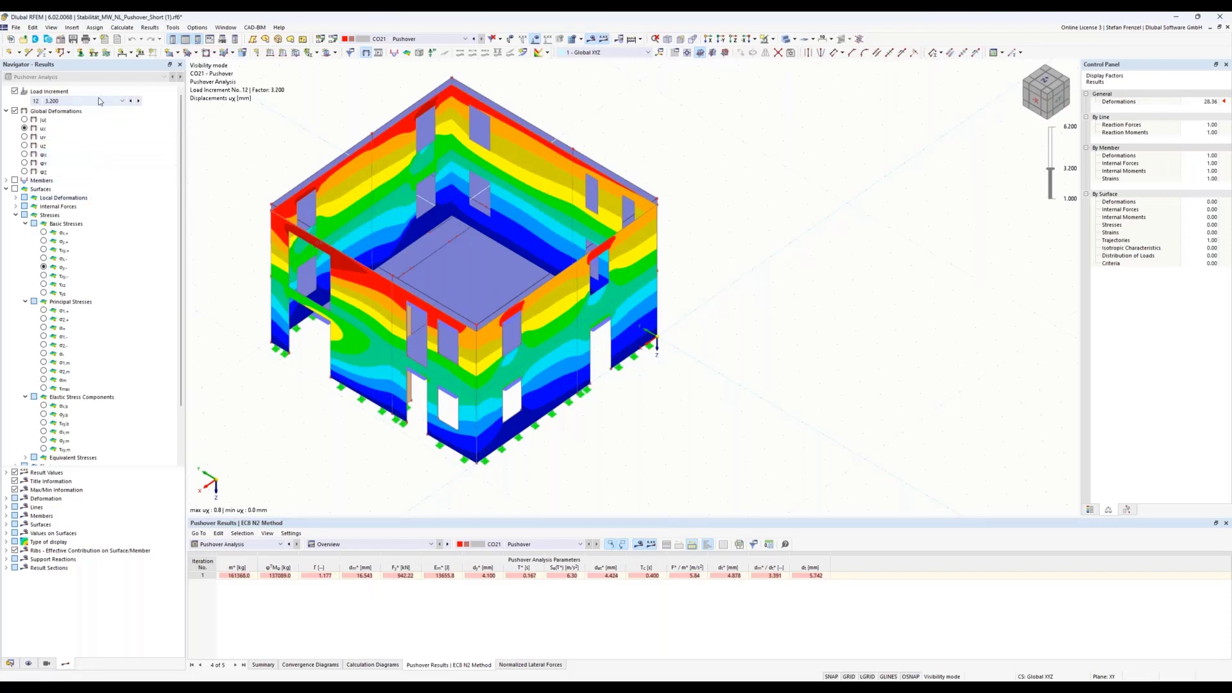
click(99, 97)
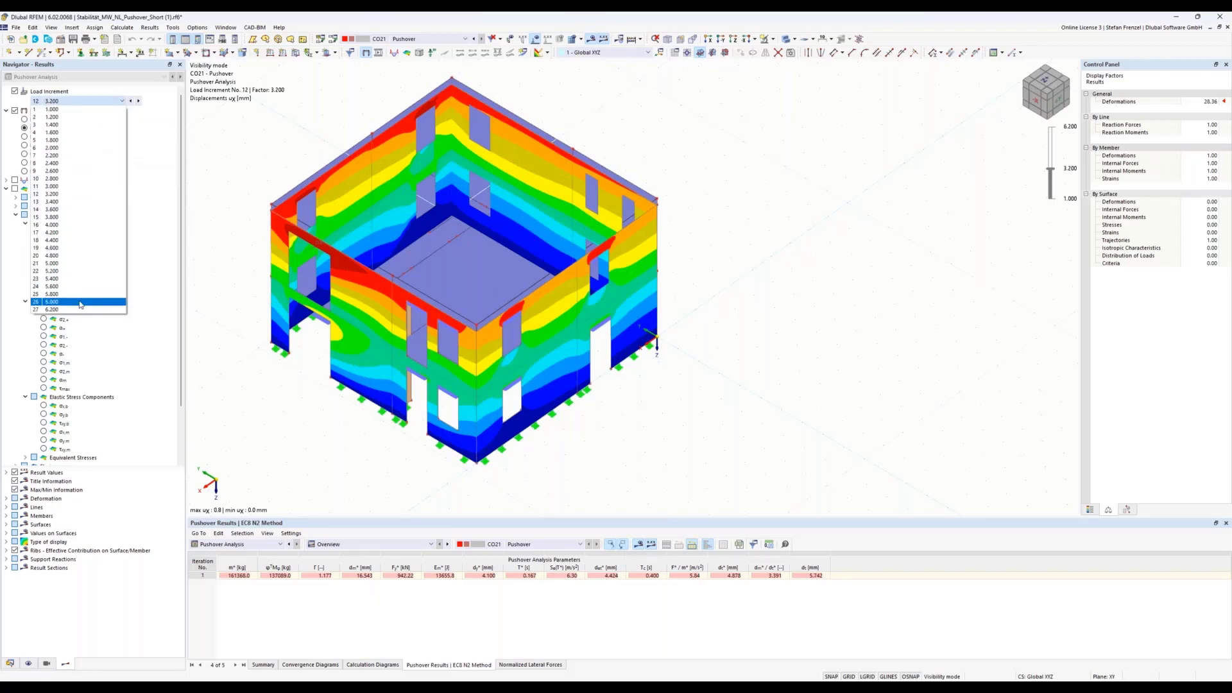
key(Escape)
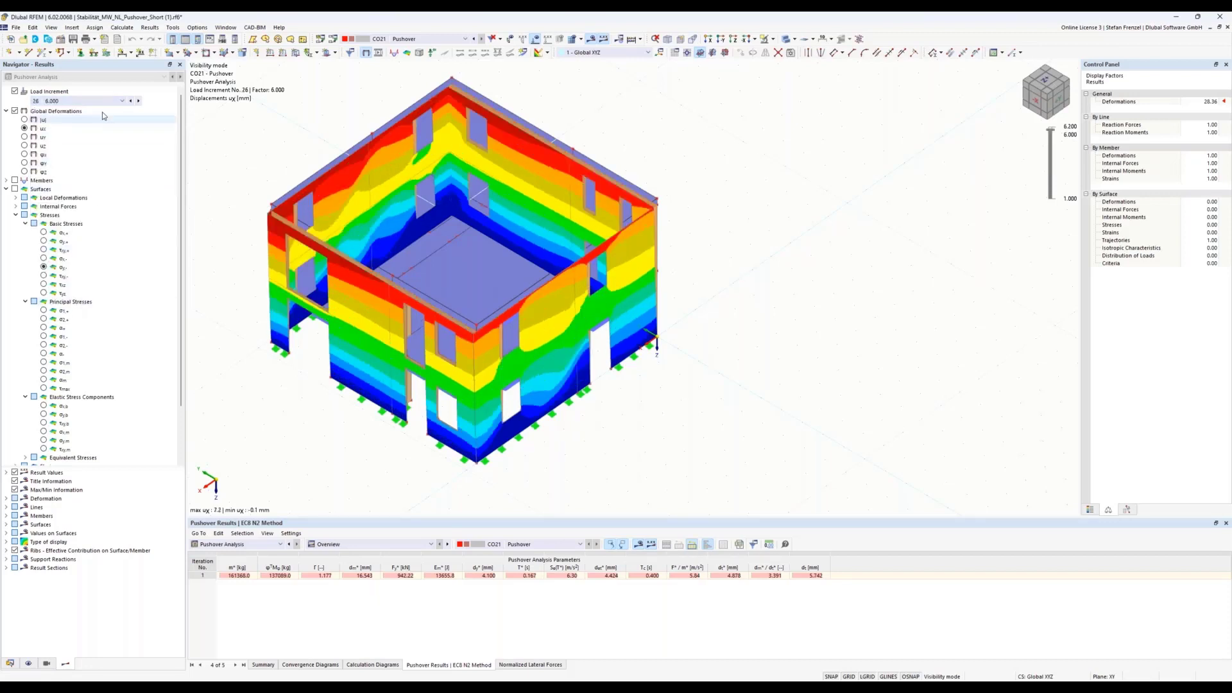
Step: Compare the uX displacements at load increments 25 and 24, and leave increment 25 (factor 5.800) displayed
click(101, 101)
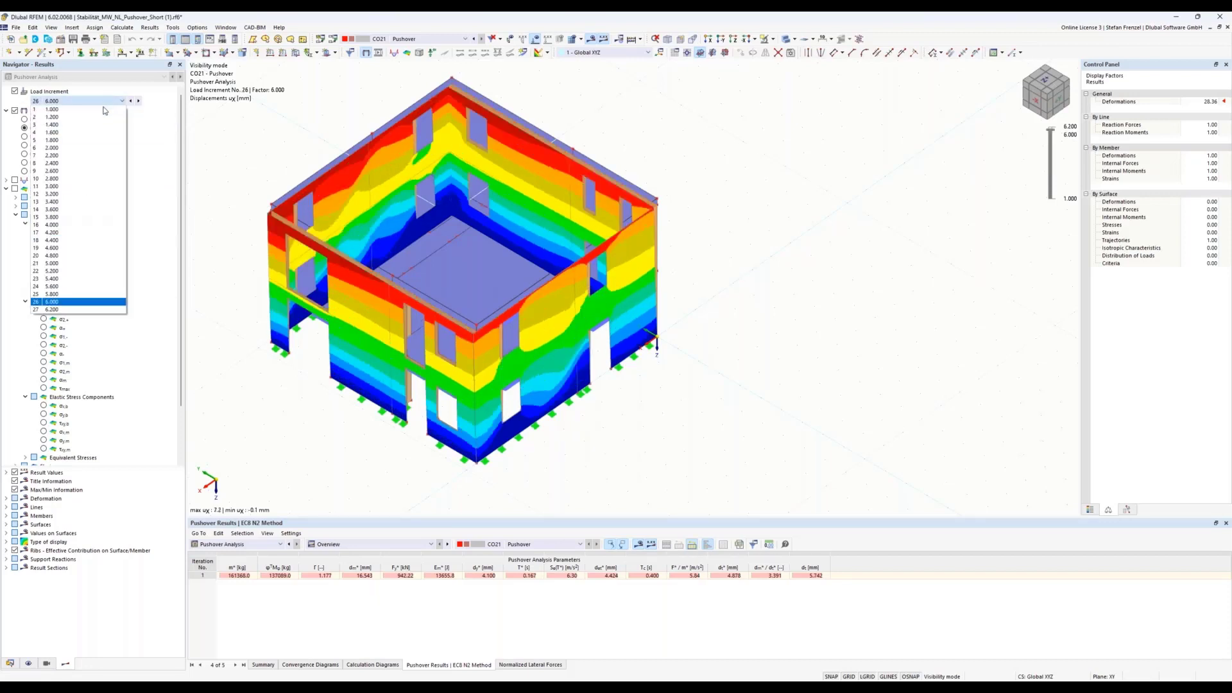
key(Escape)
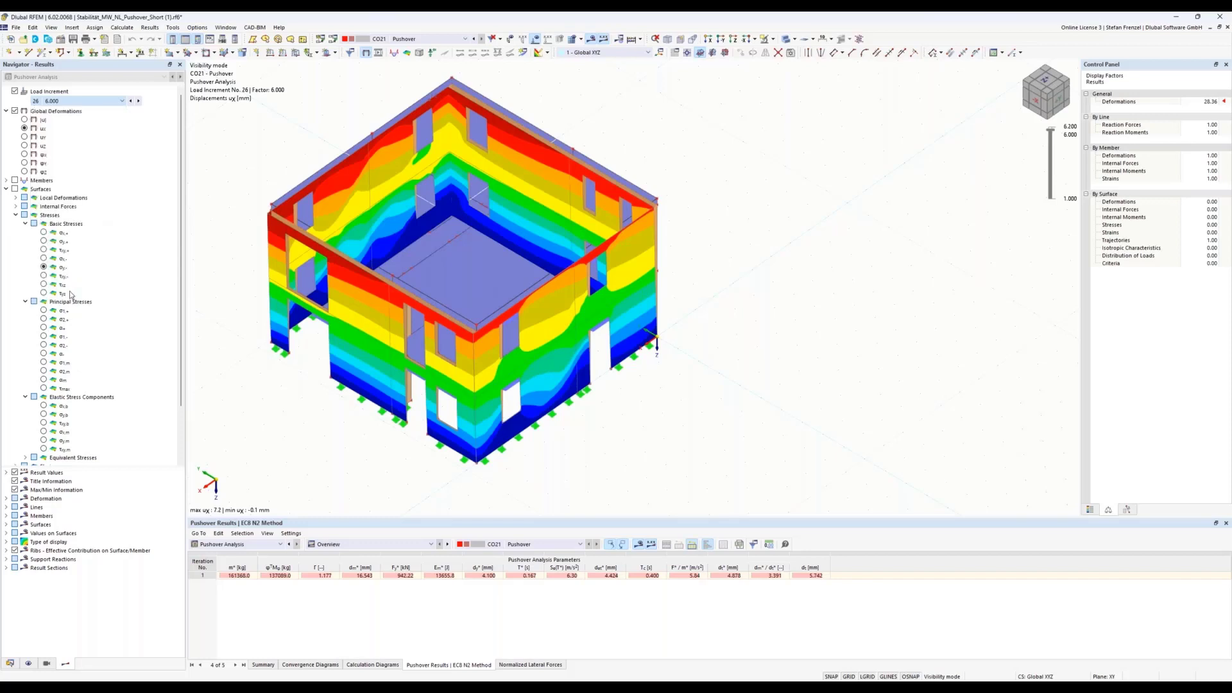
click(101, 101)
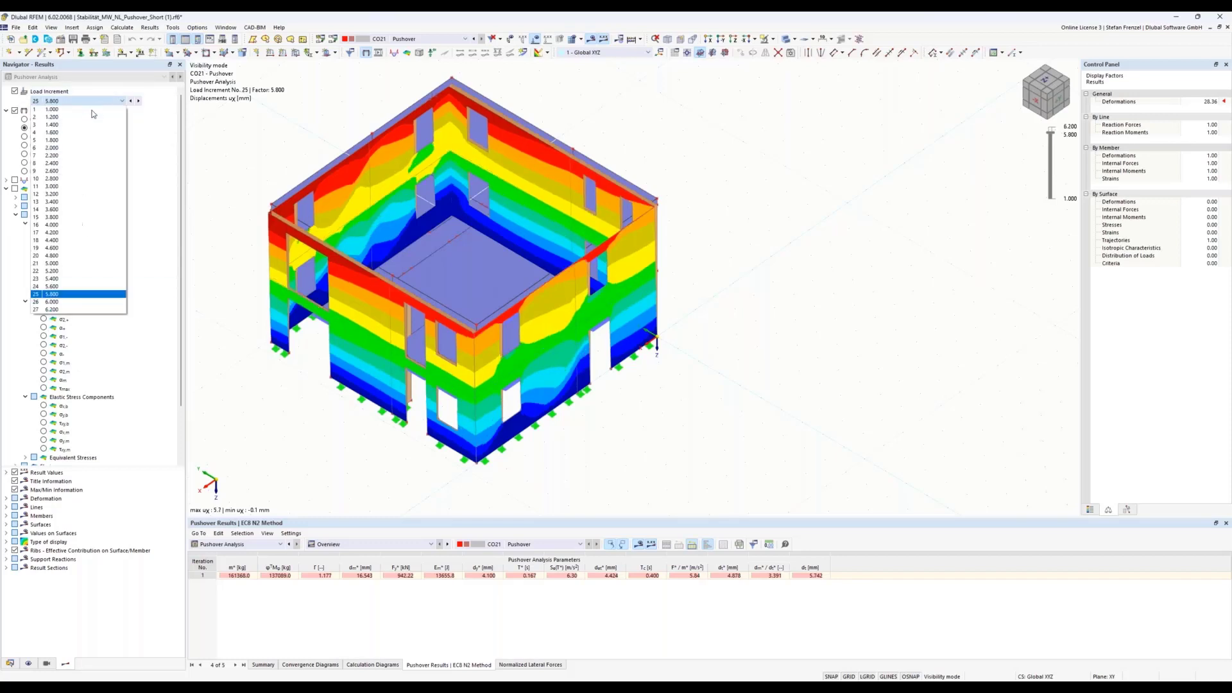
click(87, 286)
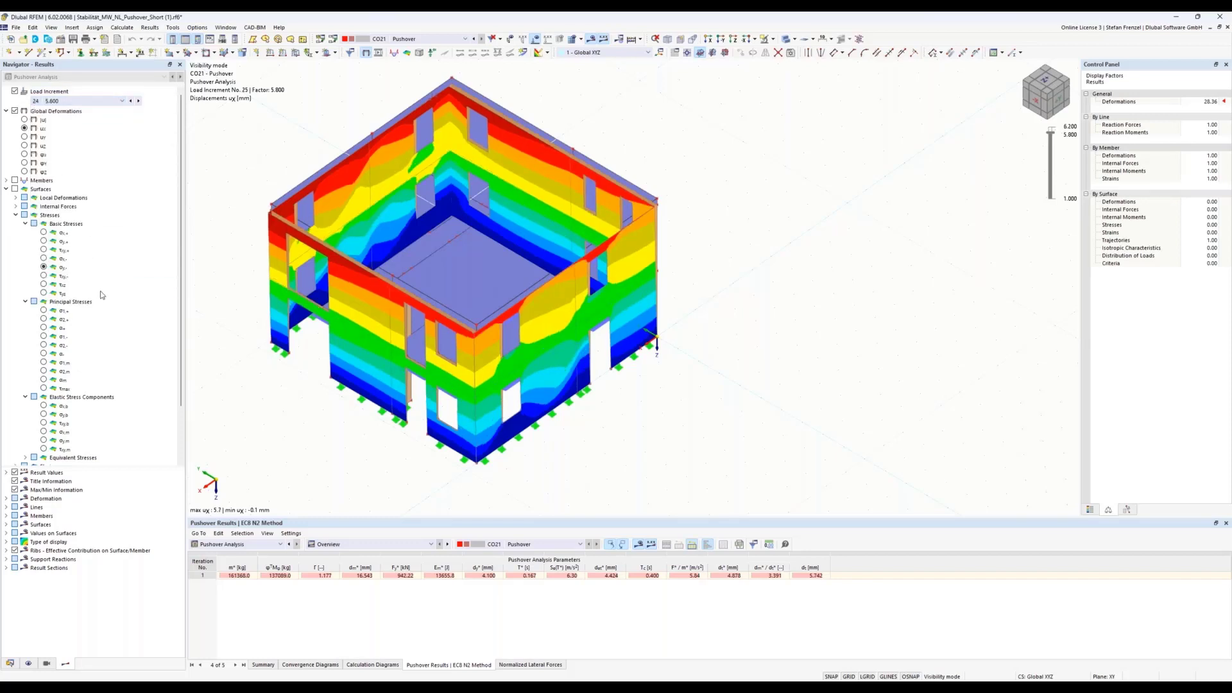
click(53, 100)
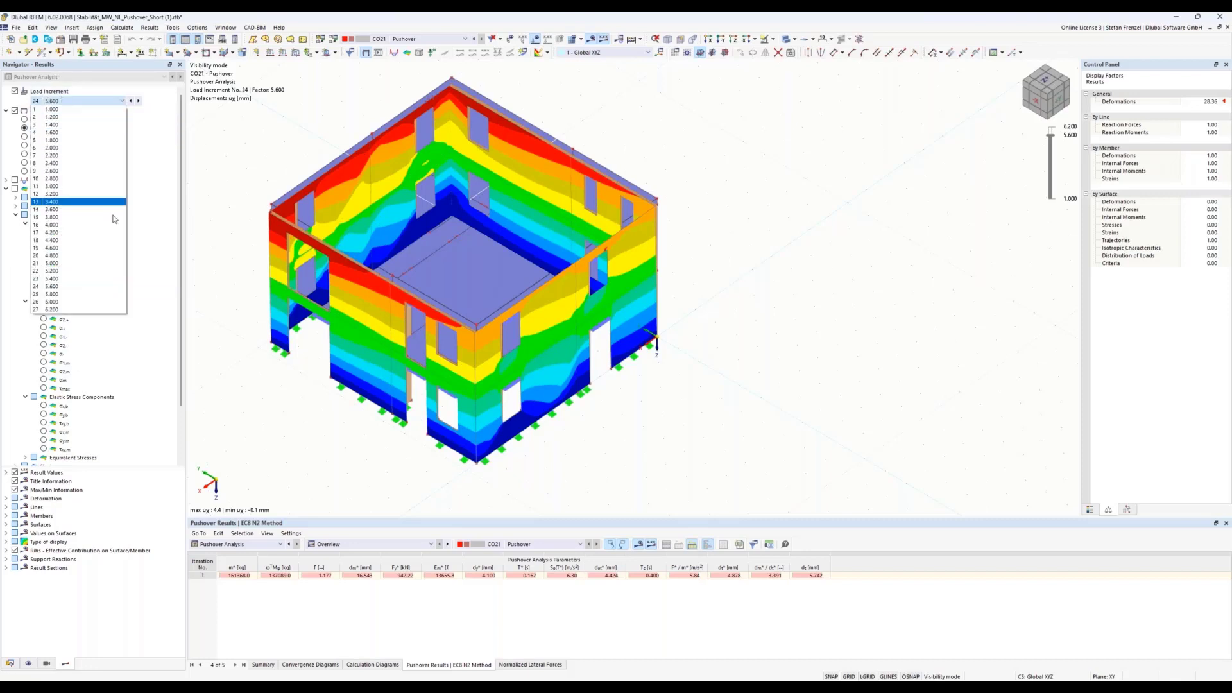
click(95, 294)
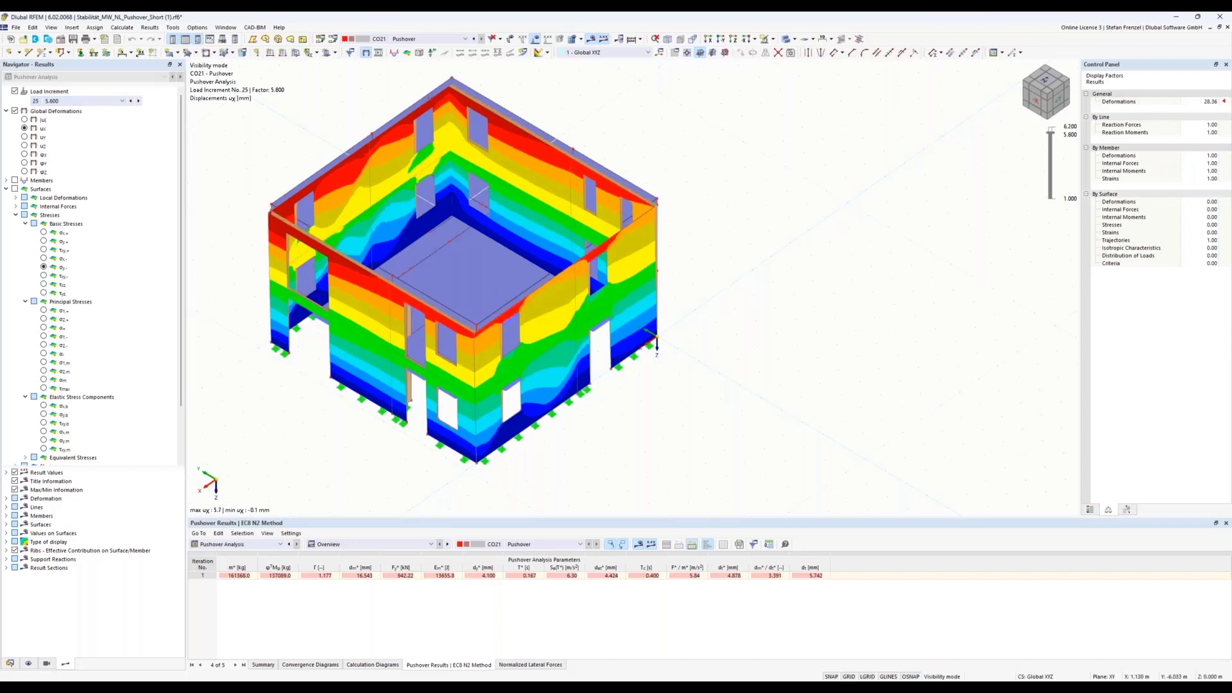
Step: Display the basic stress σx,+ on the masonry walls and undock the control panel, placing it beside the building
ctrl+middle_drag(759, 433, 718, 395)
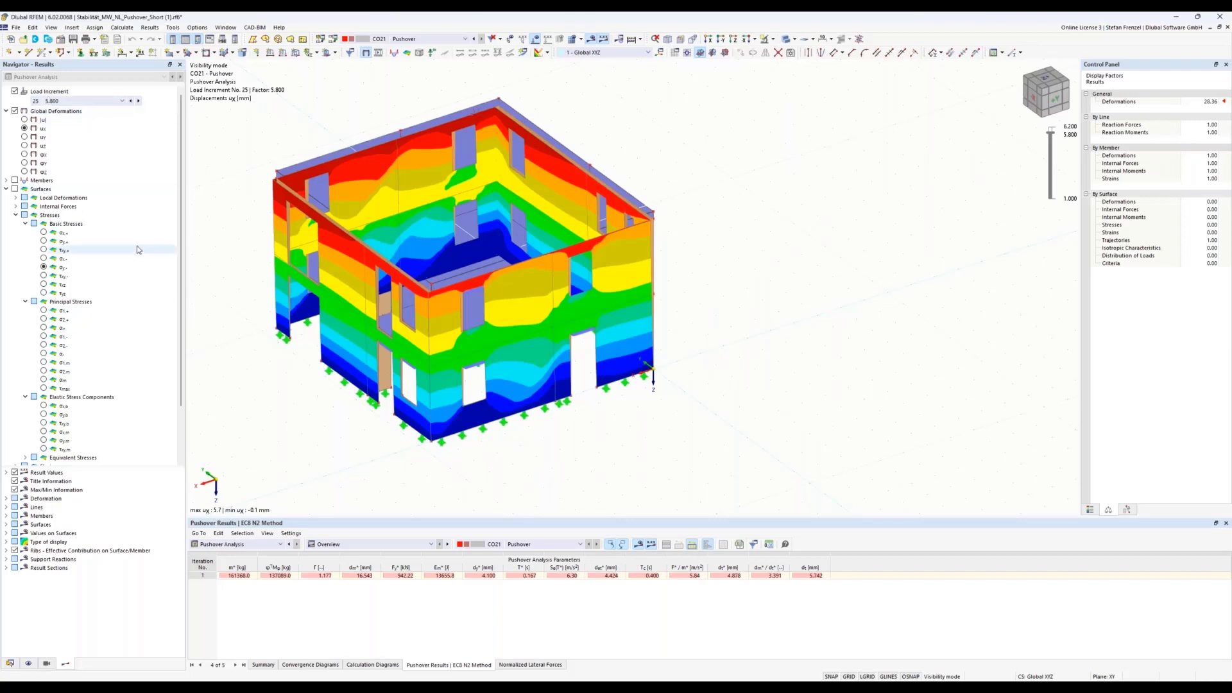
click(44, 232)
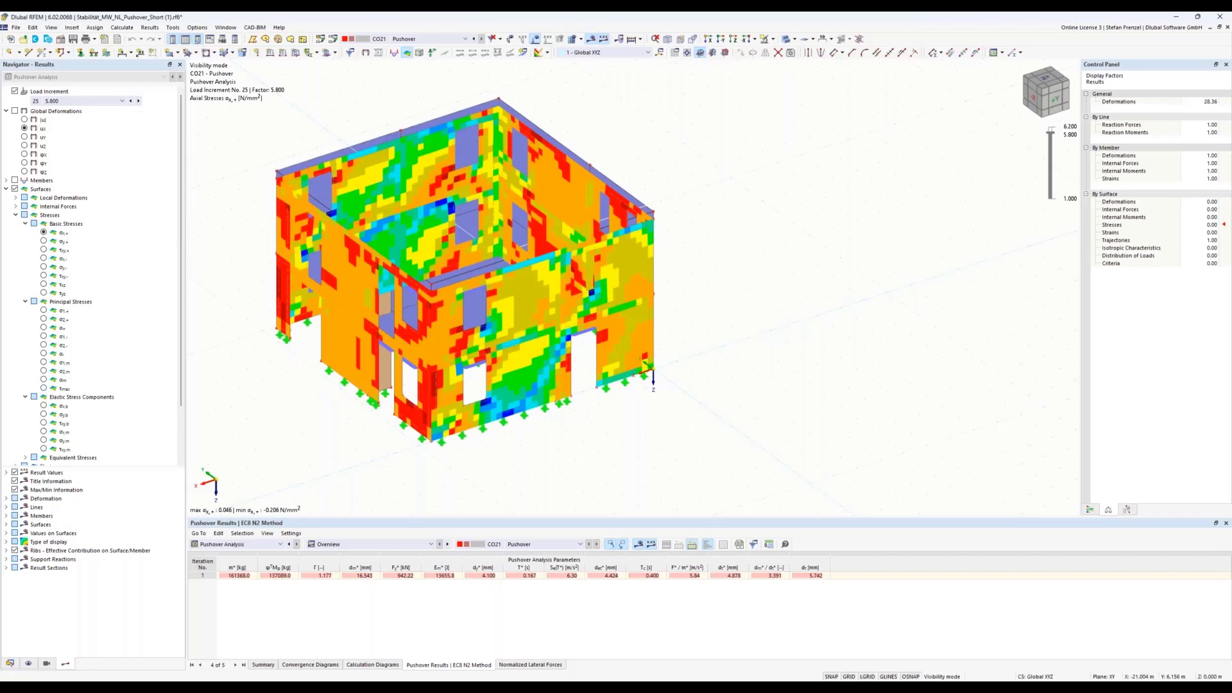
drag(1139, 64, 1118, 70)
drag(1037, 111, 847, 81)
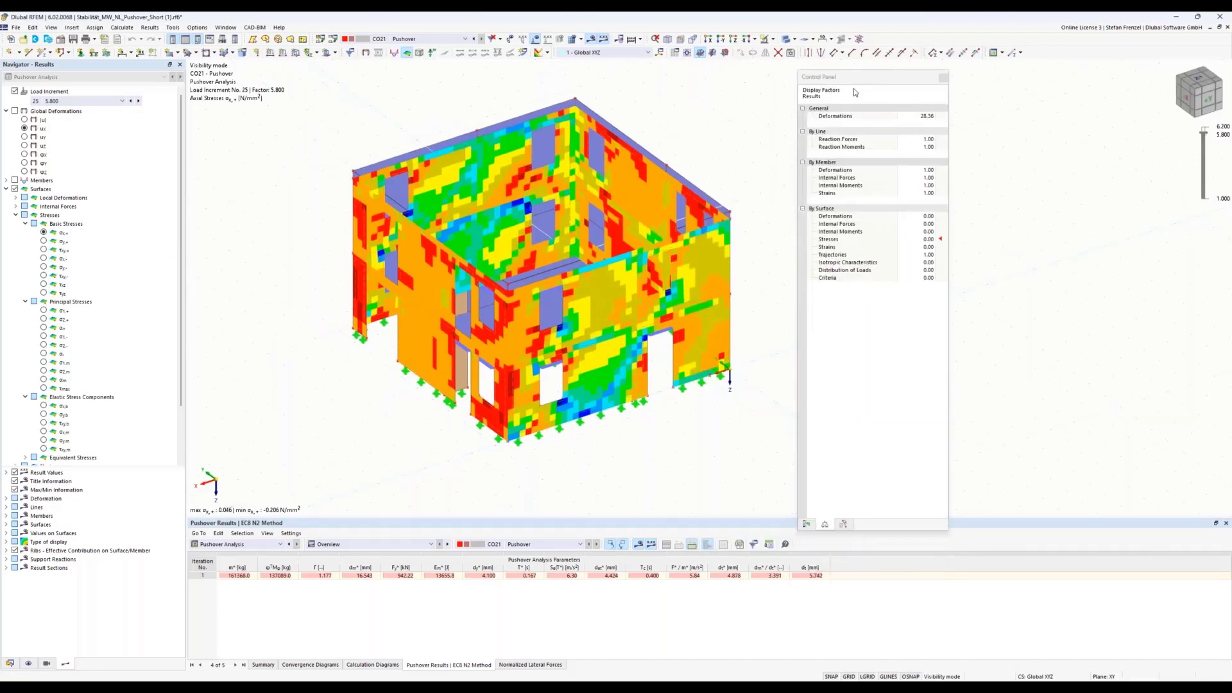
Step: Show the stress colour scale in the control panel and open the material Porotherm 38 Plan, Thin Layer Mortar 1-3 mm for editing
click(806, 525)
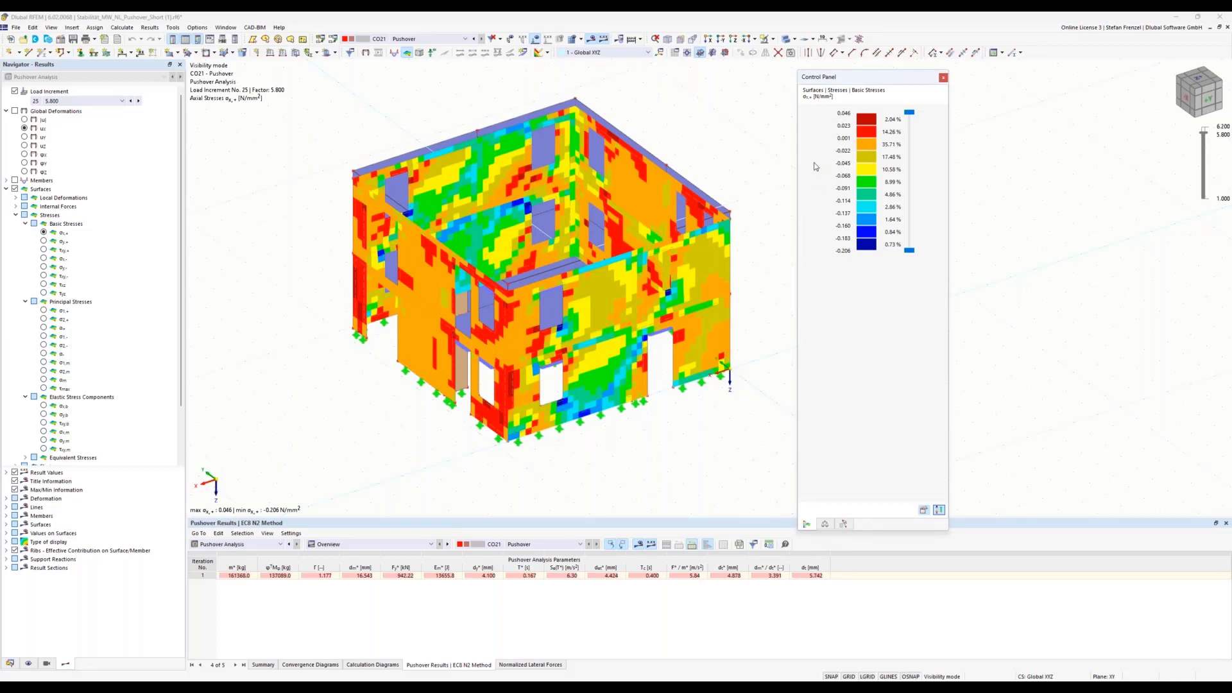
click(10, 664)
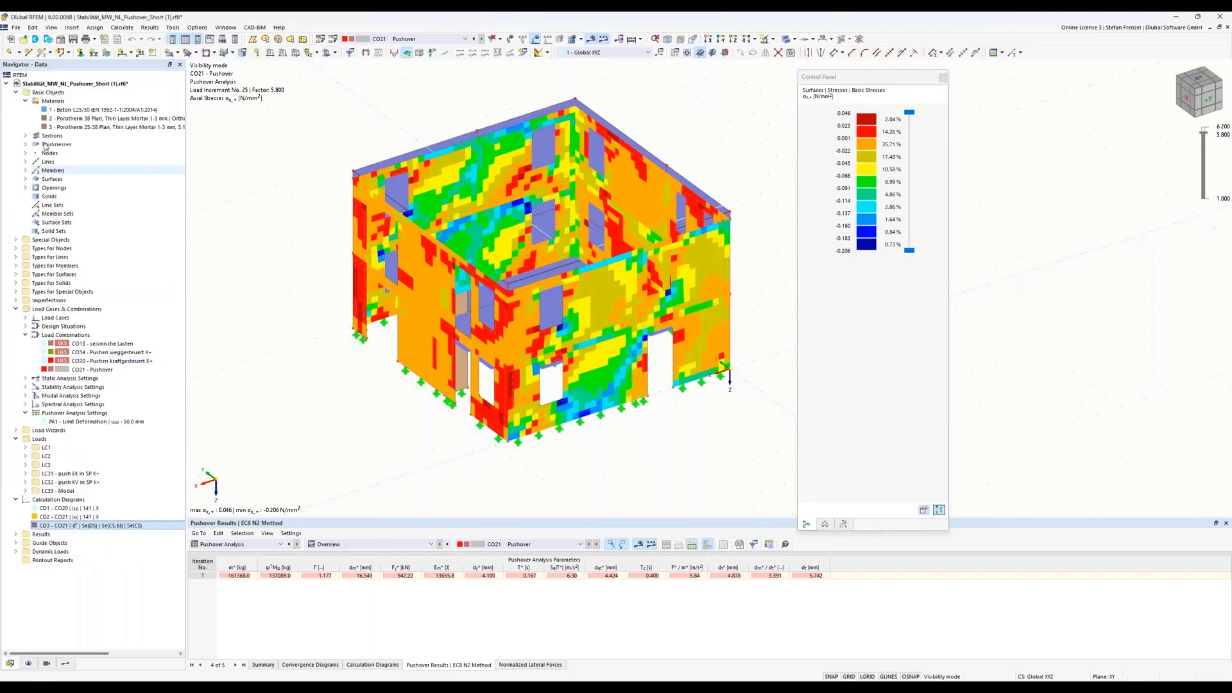
right_click(79, 120)
click(140, 122)
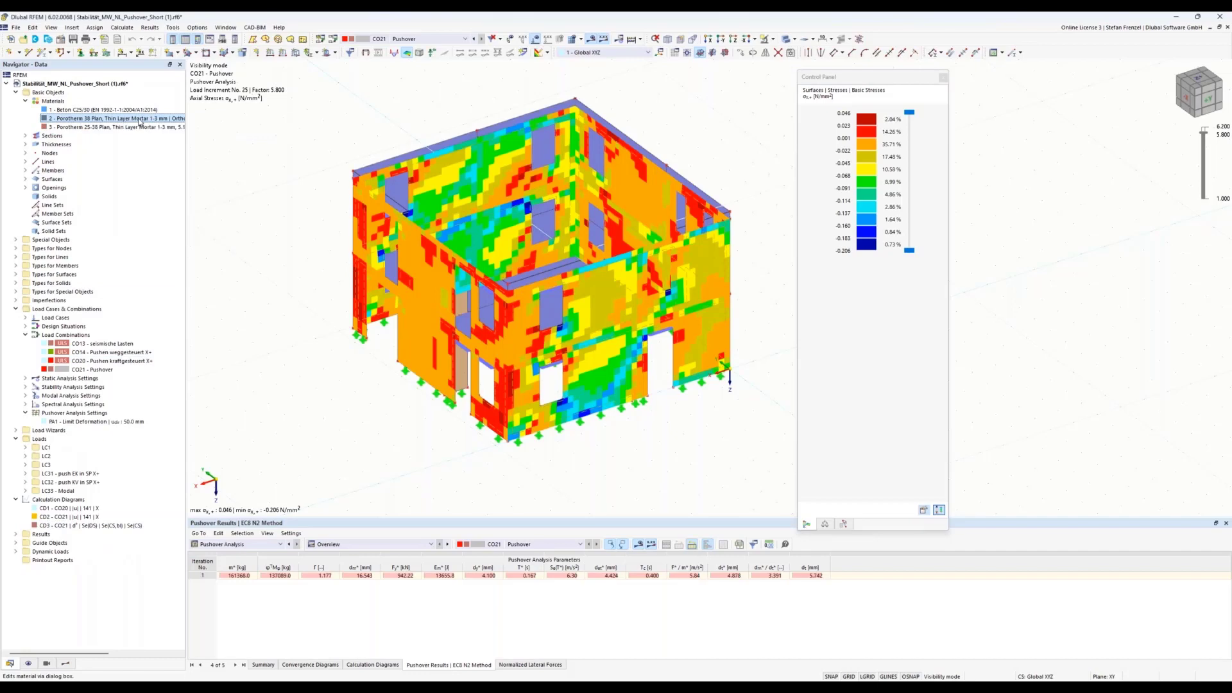
click(564, 198)
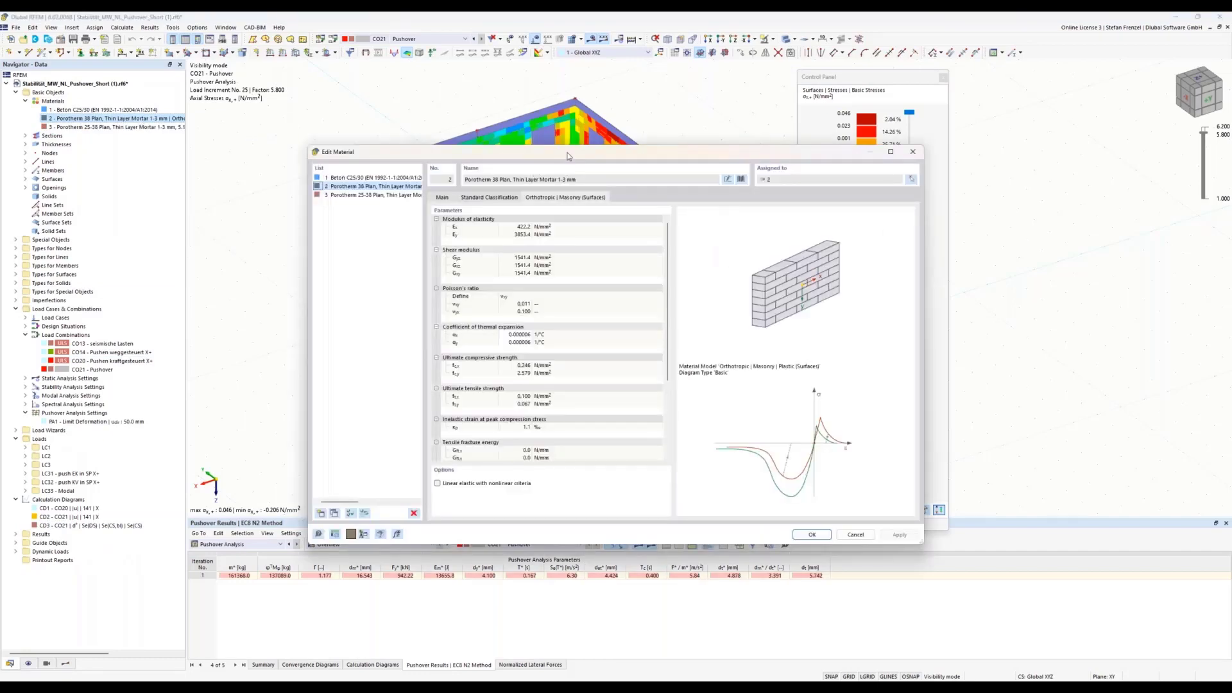
Step: Move the material dialog aside, check the masonry's ultimate compressive and tensile strengths, and close the dialog
drag(567, 156, 318, 58)
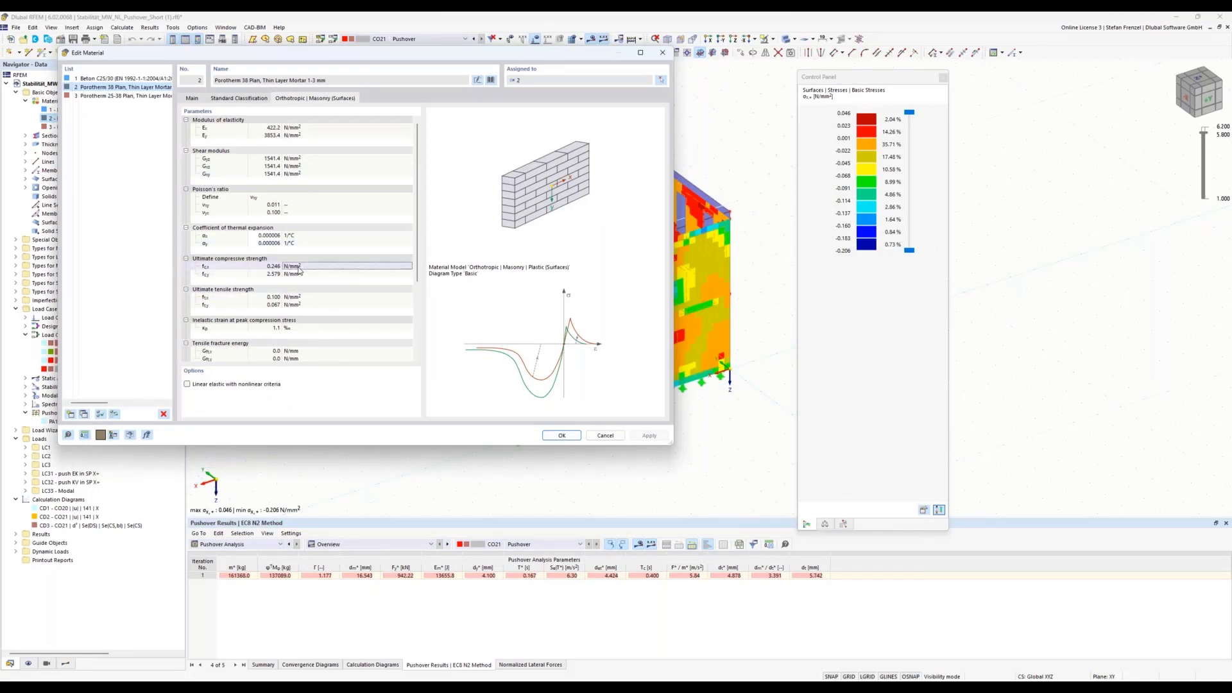
click(272, 267)
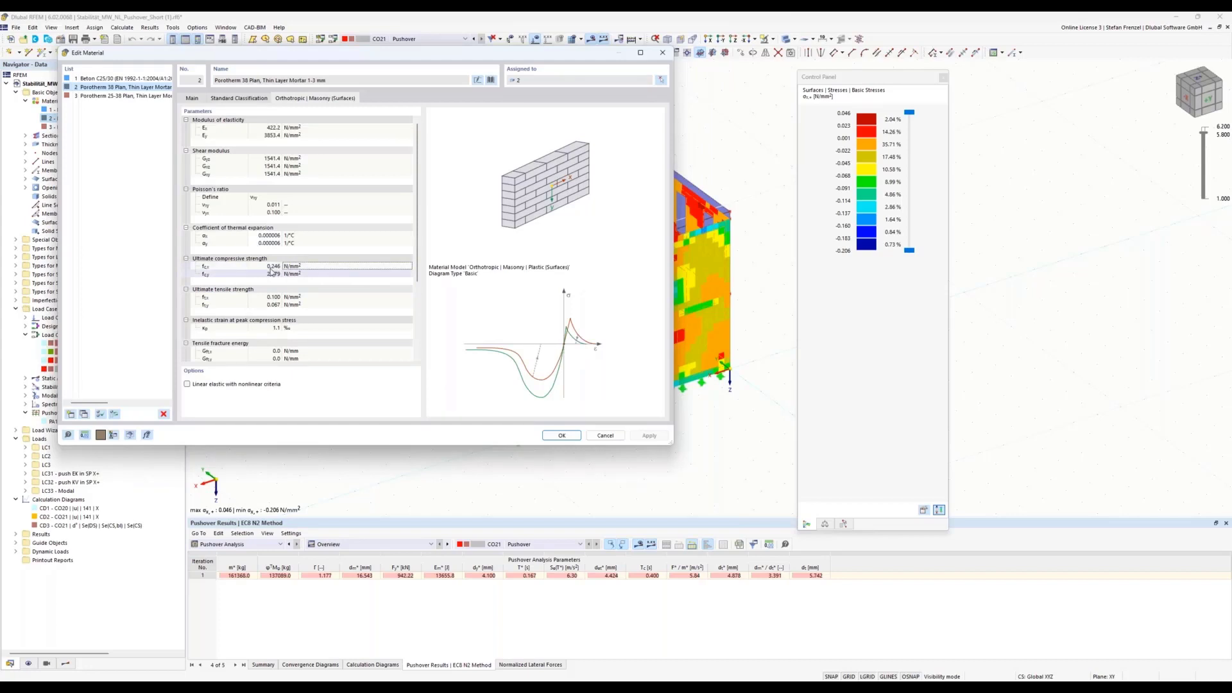
click(277, 299)
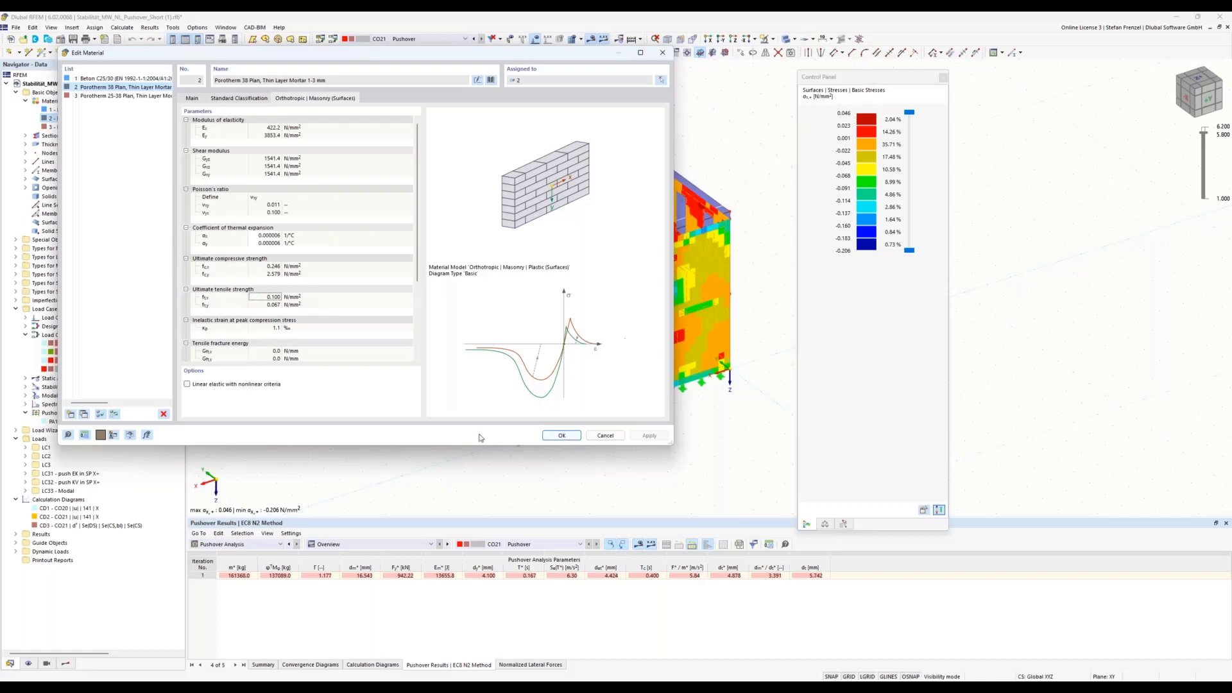
click(573, 436)
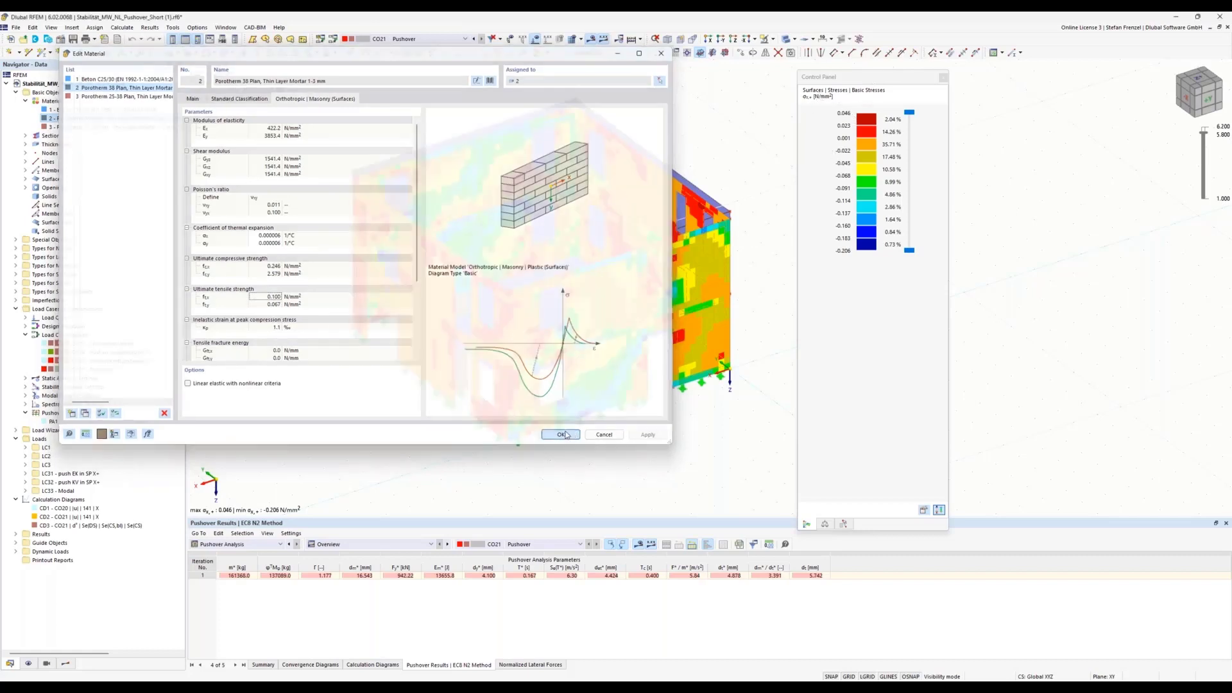
Step: Display the basic stresses σy,+, σx,- and σy,- on the masonry walls one after another
click(65, 663)
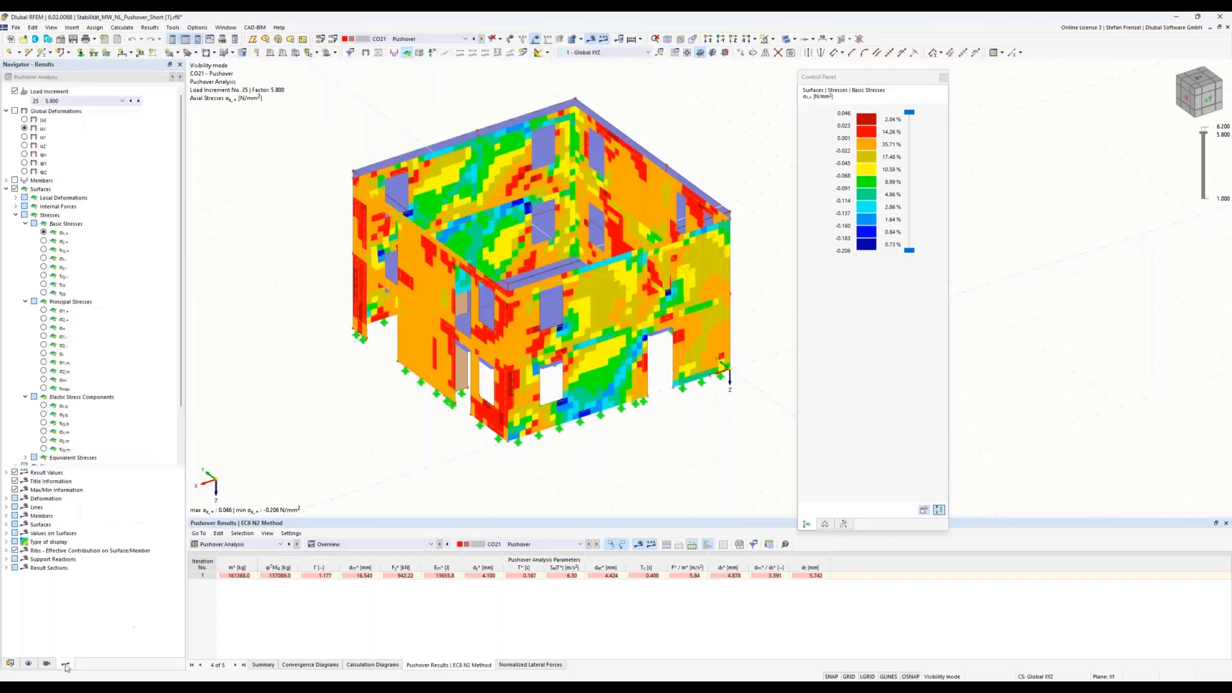
click(44, 242)
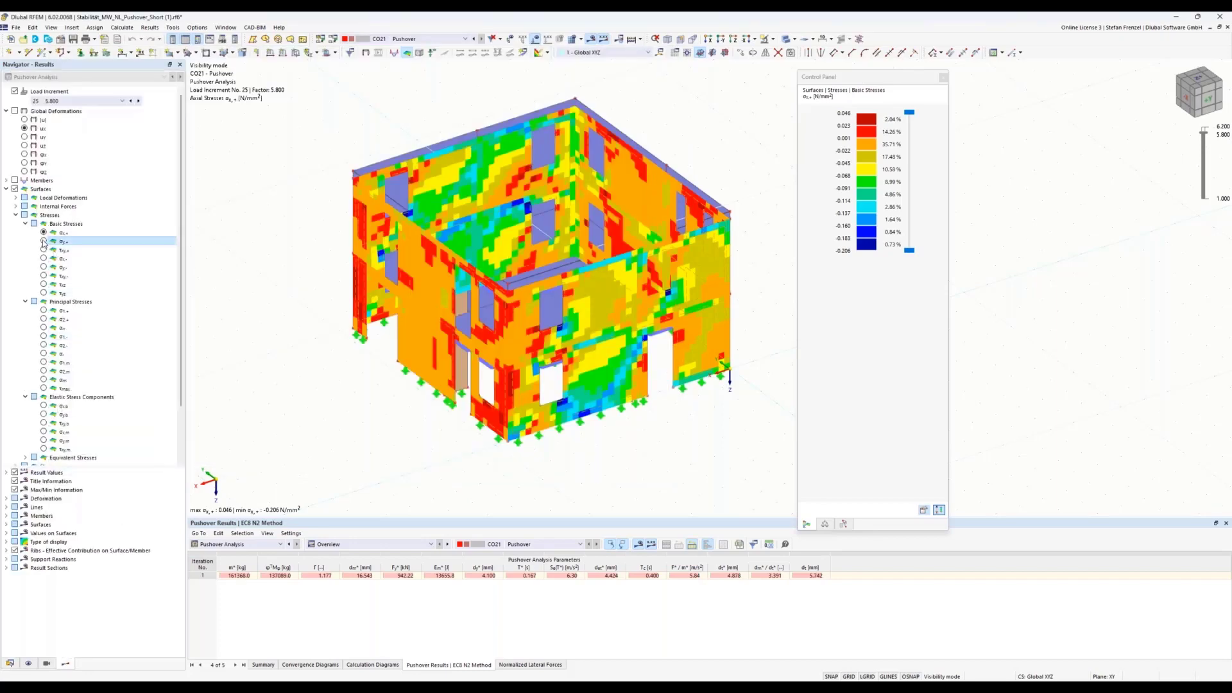
click(44, 242)
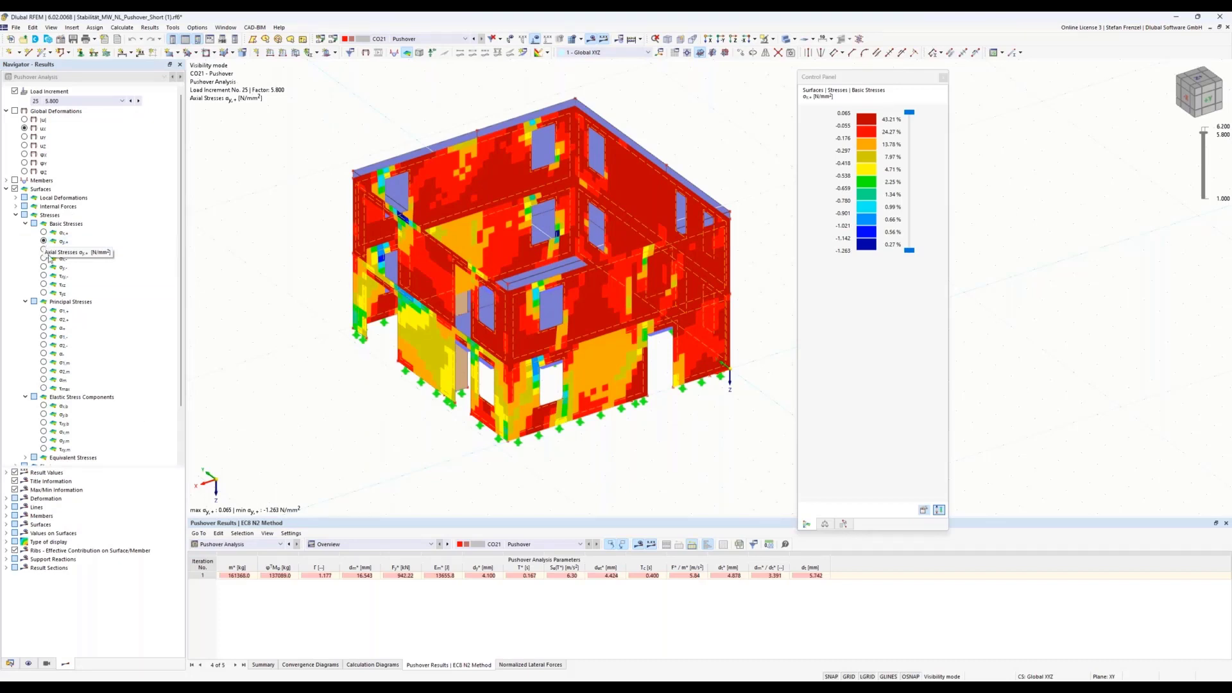
click(43, 259)
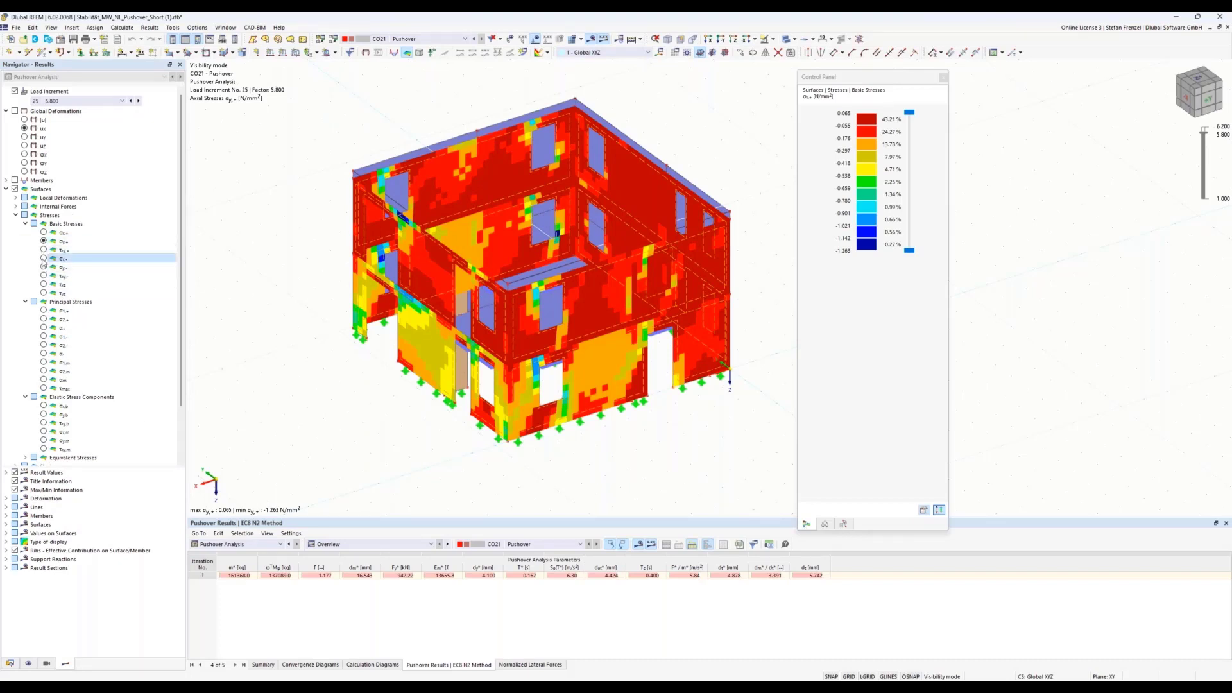
click(44, 258)
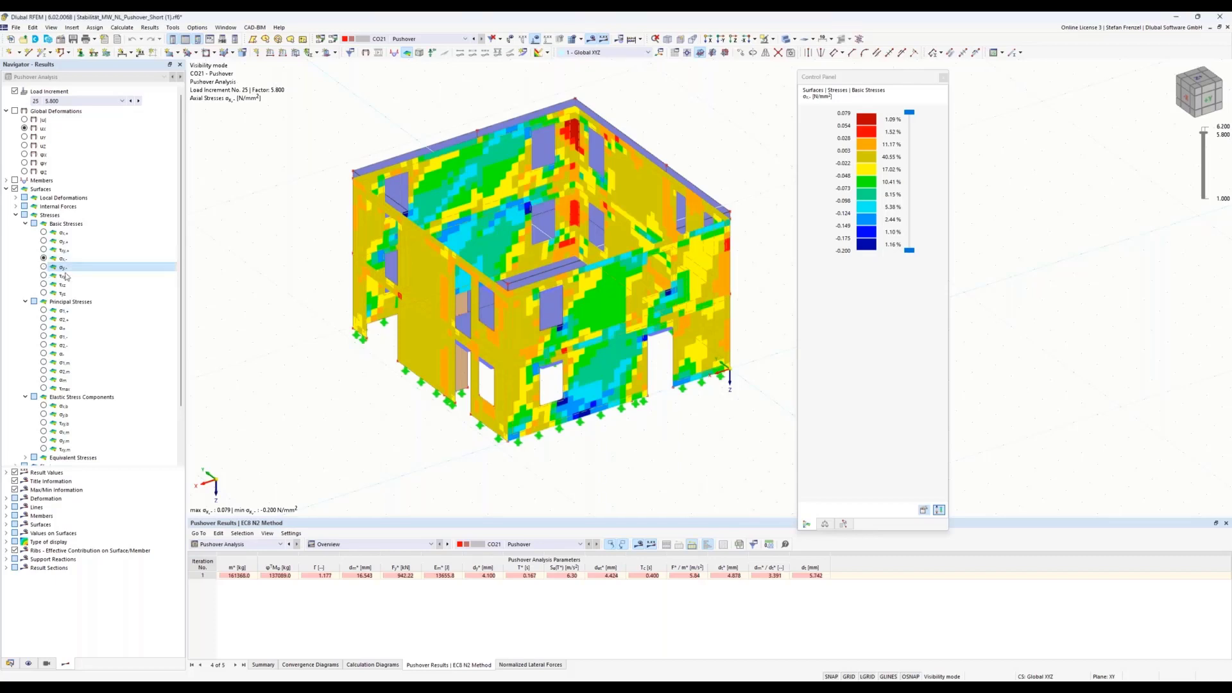
click(44, 266)
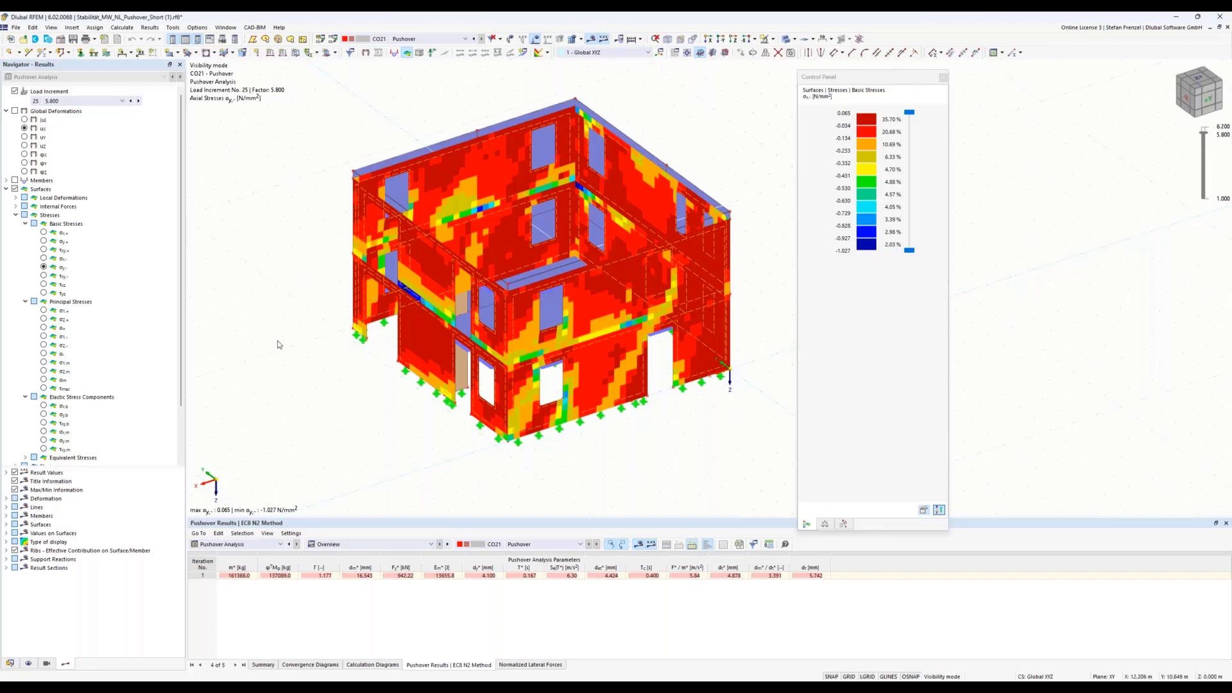
Step: Display the global deformations uX instead of the wall stresses and select load increment 27 (factor 6.200)
click(15, 111)
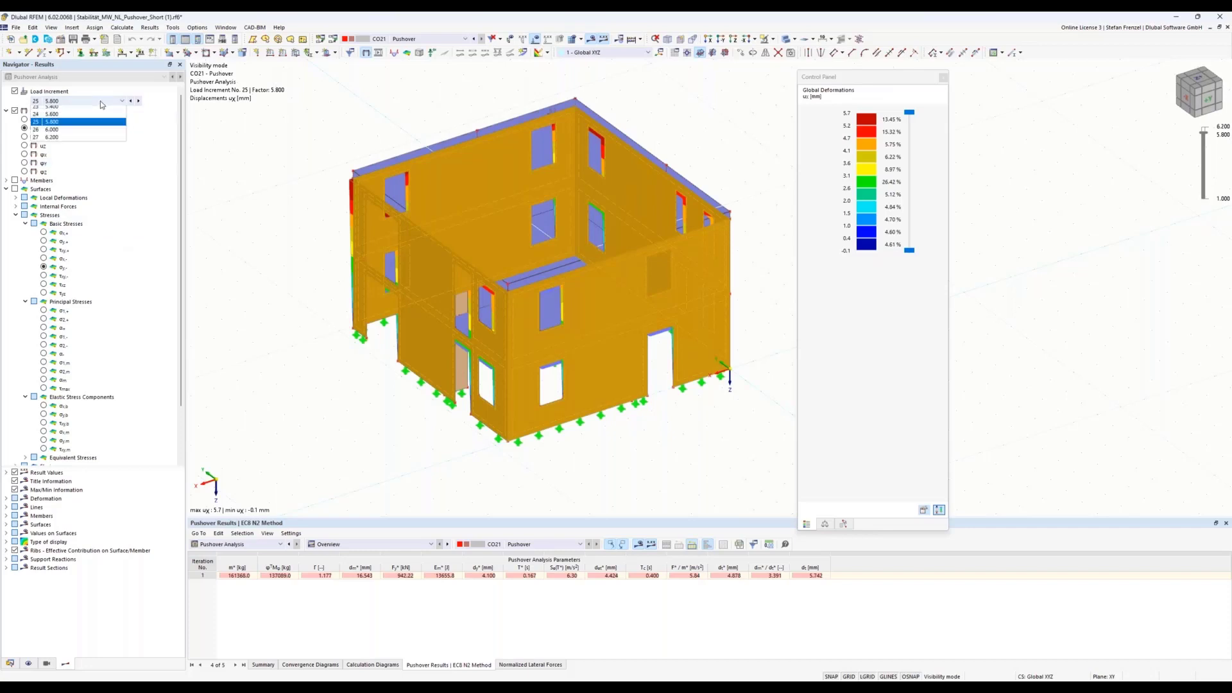
click(100, 101)
click(91, 310)
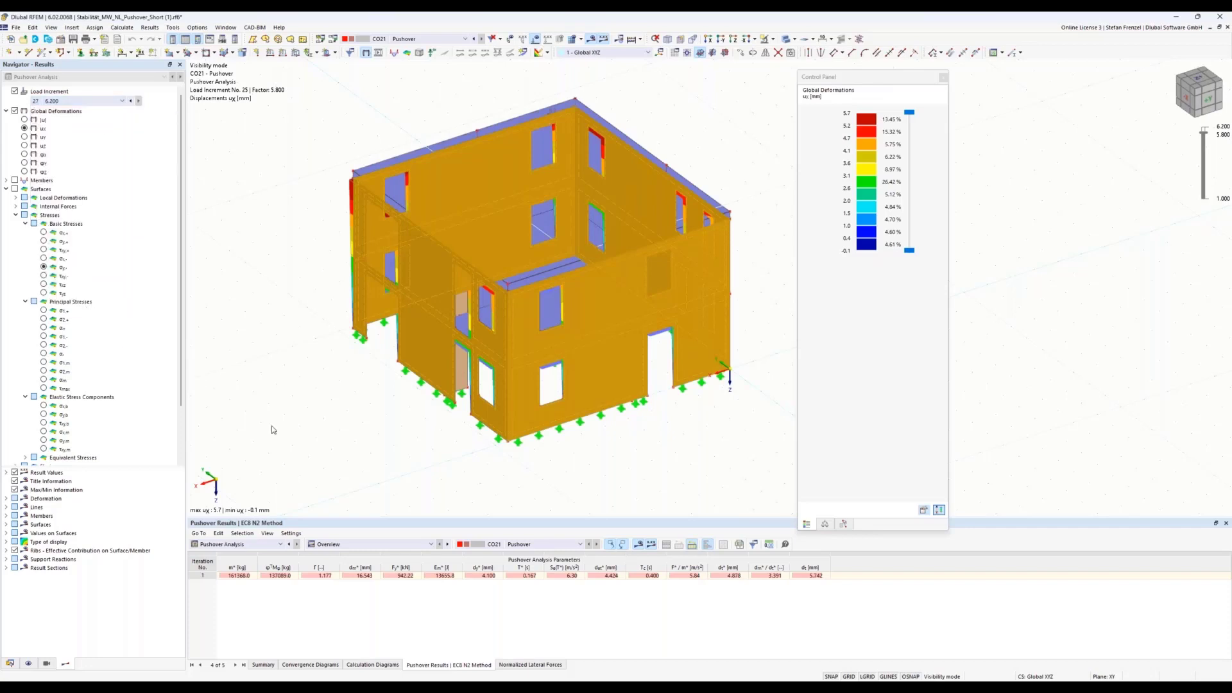
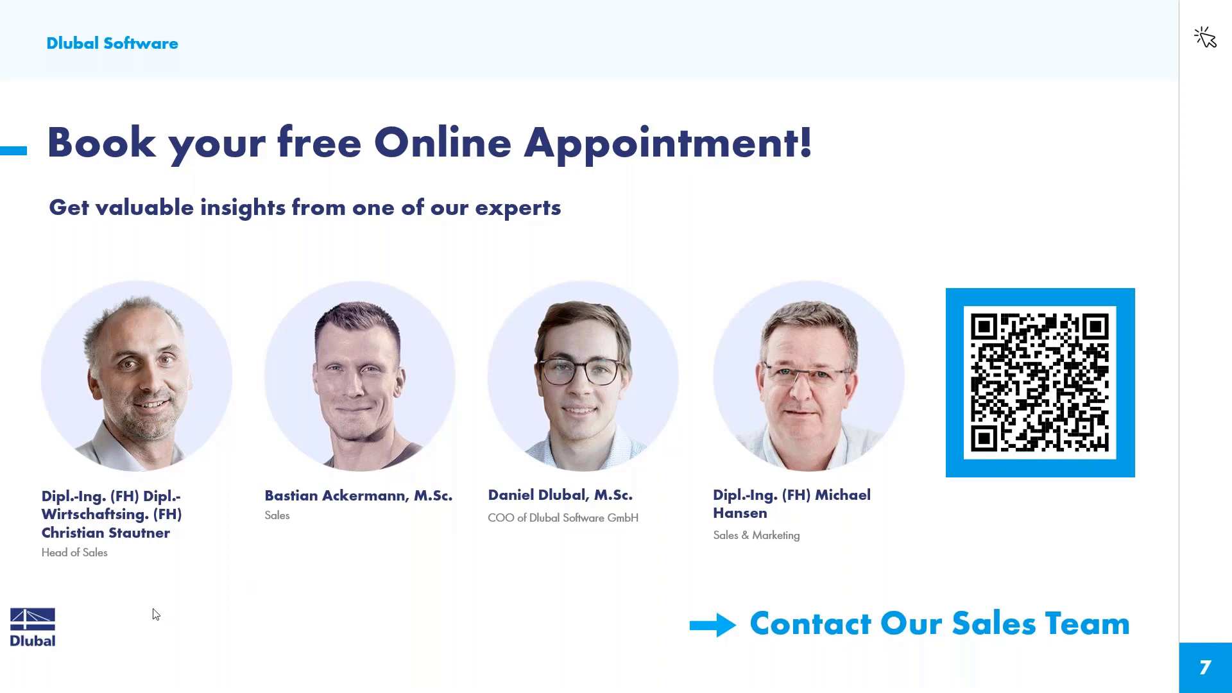
Step: Switch to the Dlubal website in the browser and open the Webinars page under News & Events
key(alt+Tab)
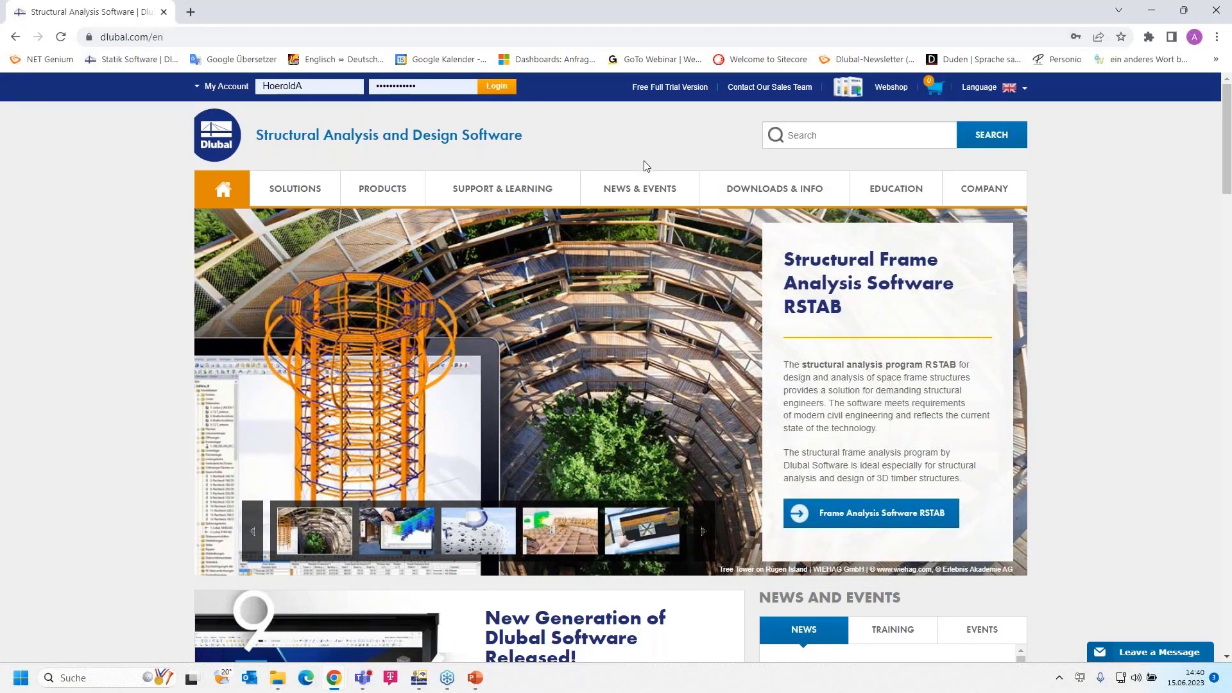
mouse_move(632, 187)
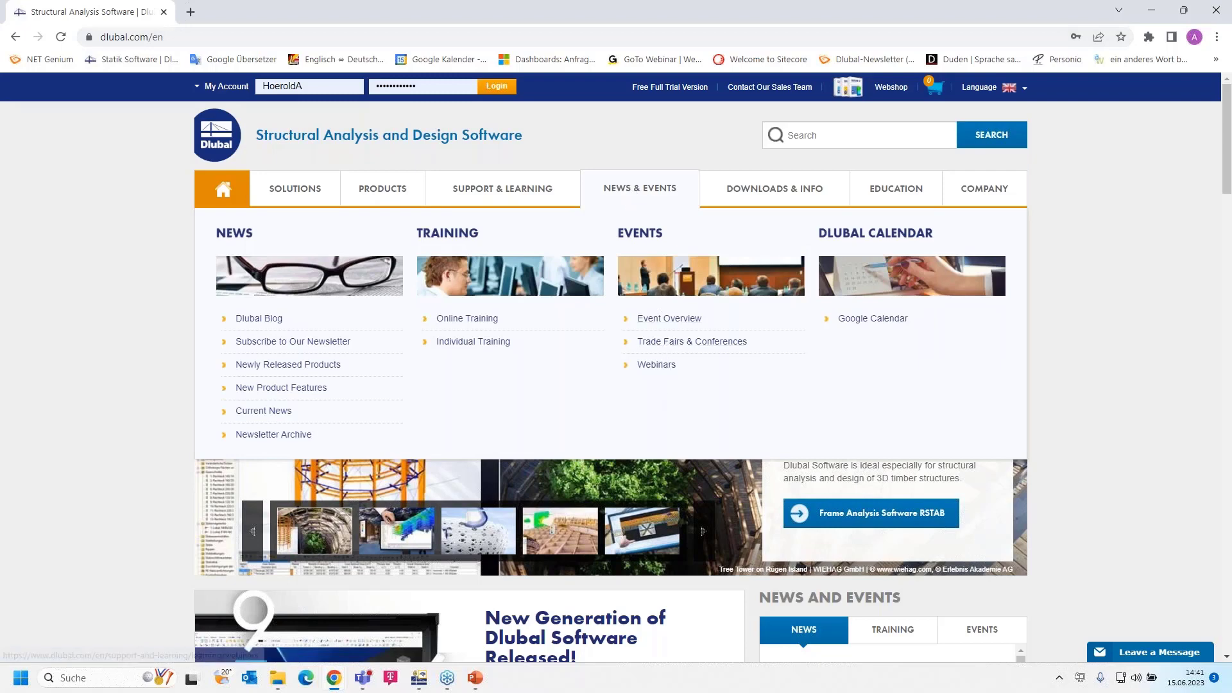
click(657, 367)
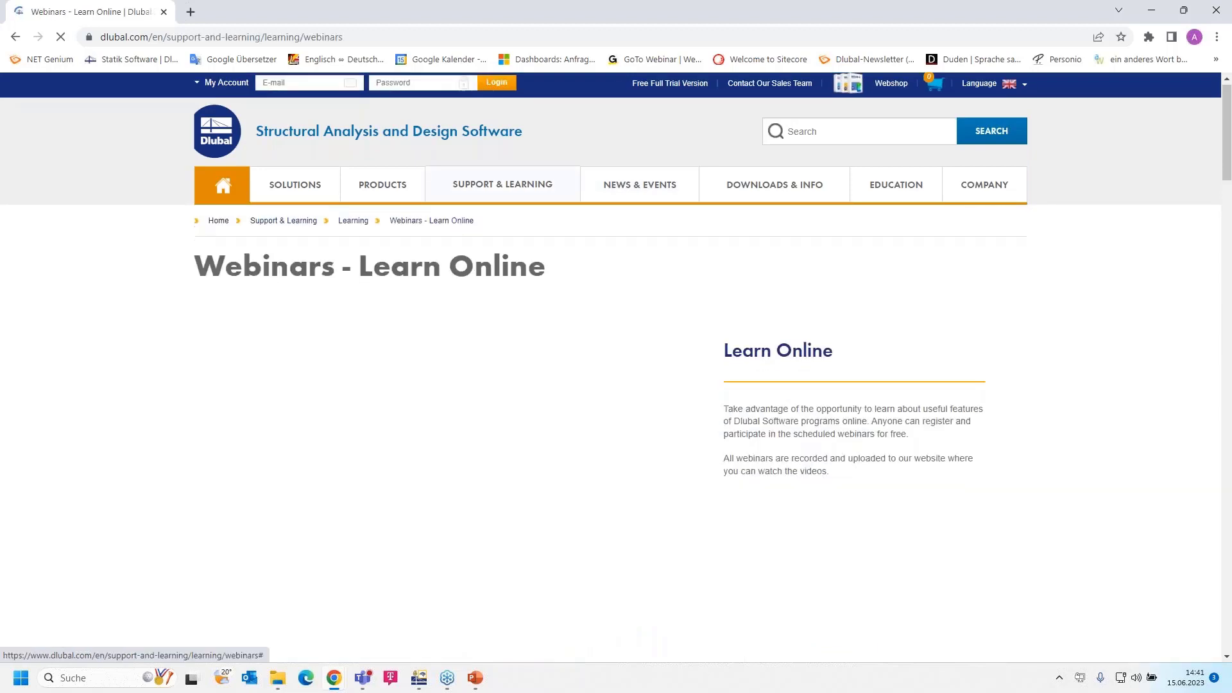
Step: Look through the list of upcoming webinars with their topics and dates, returning to the first entries
scroll(658, 370, down, 10)
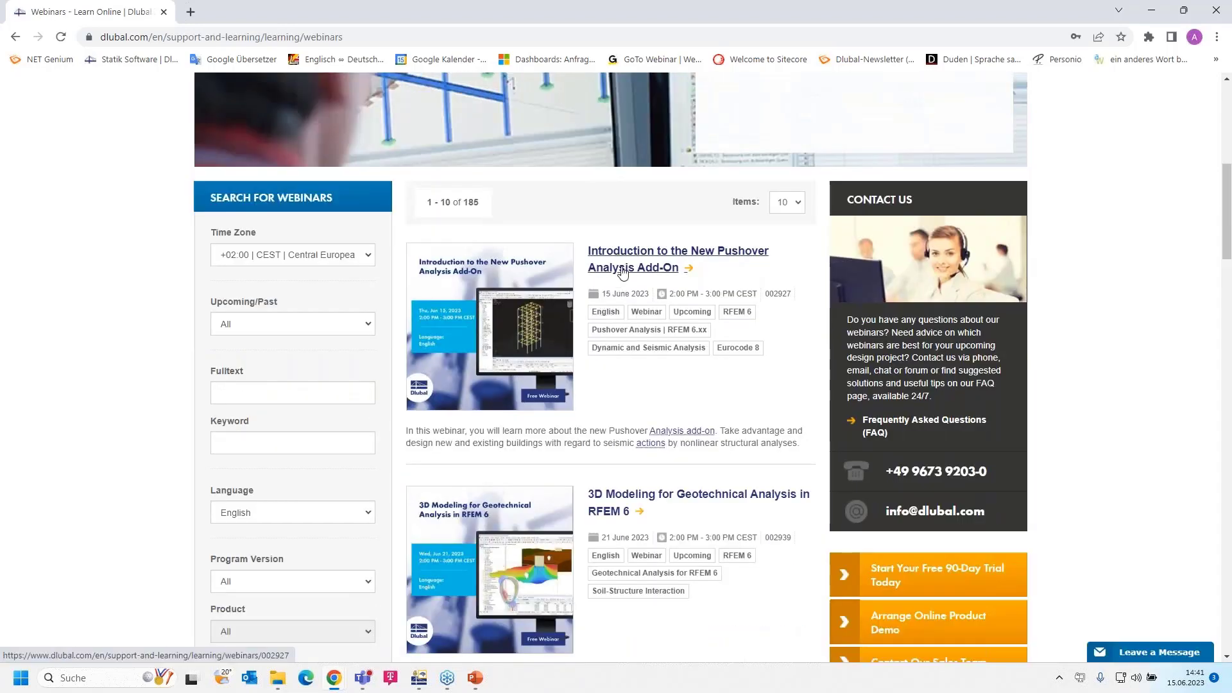
scroll(639, 303, down, 2)
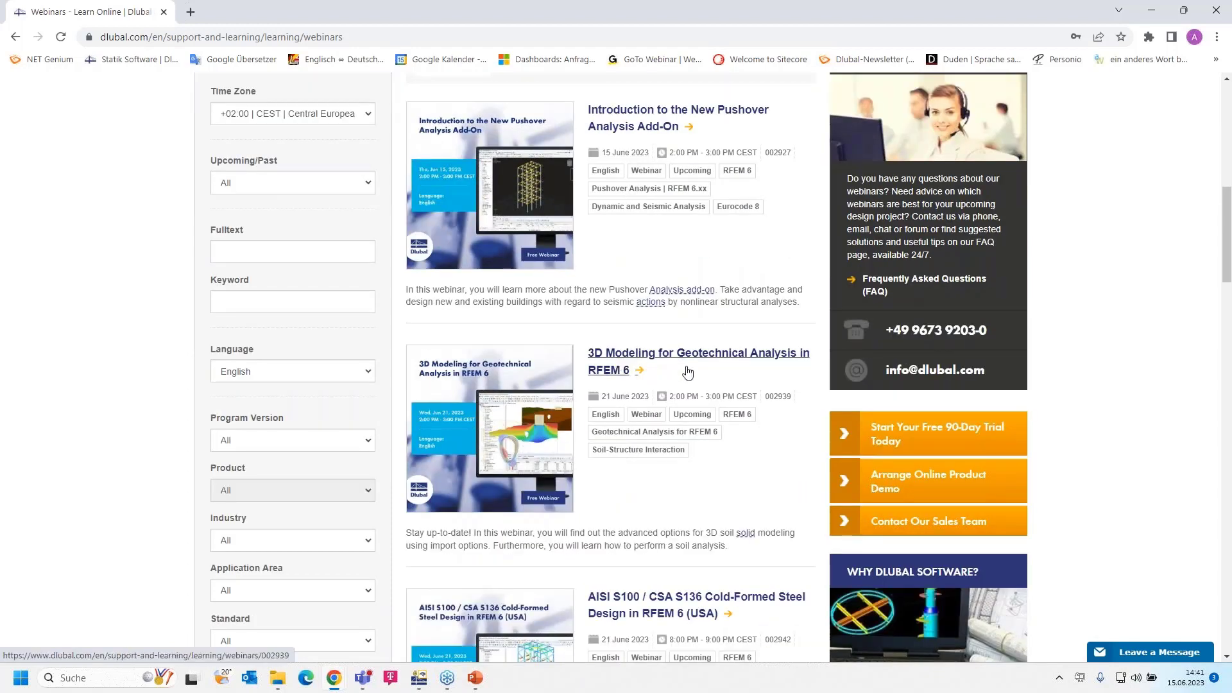
scroll(687, 372, down, 1)
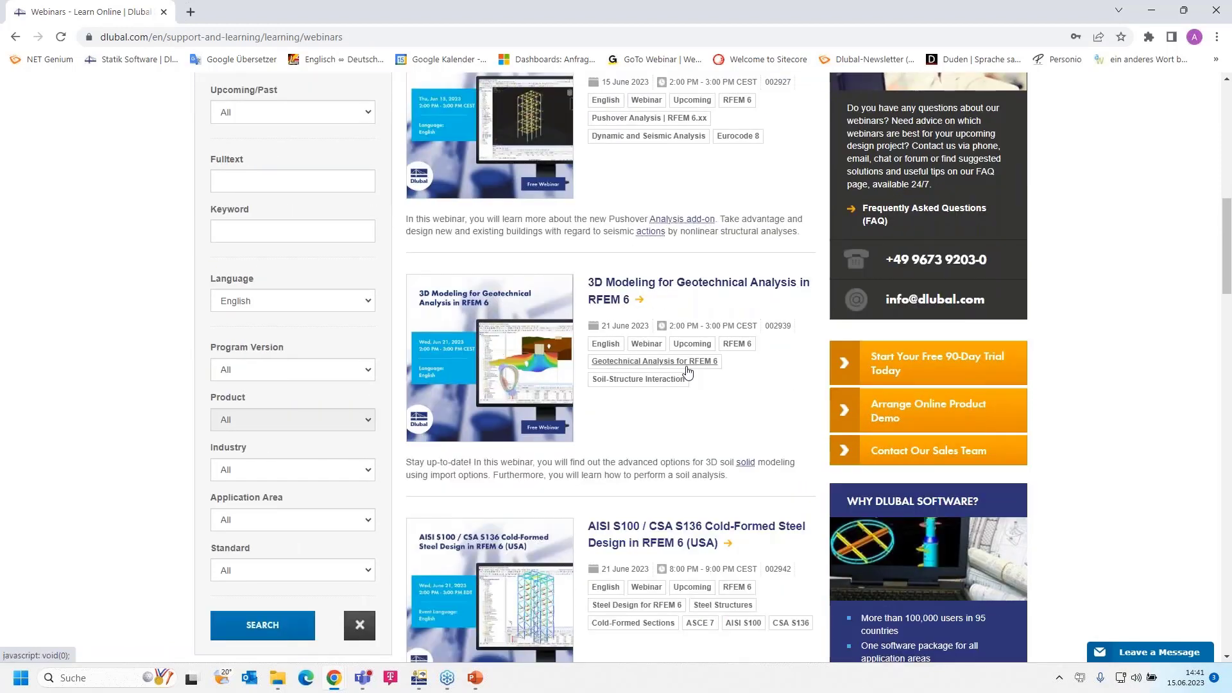
scroll(687, 372, down, 2)
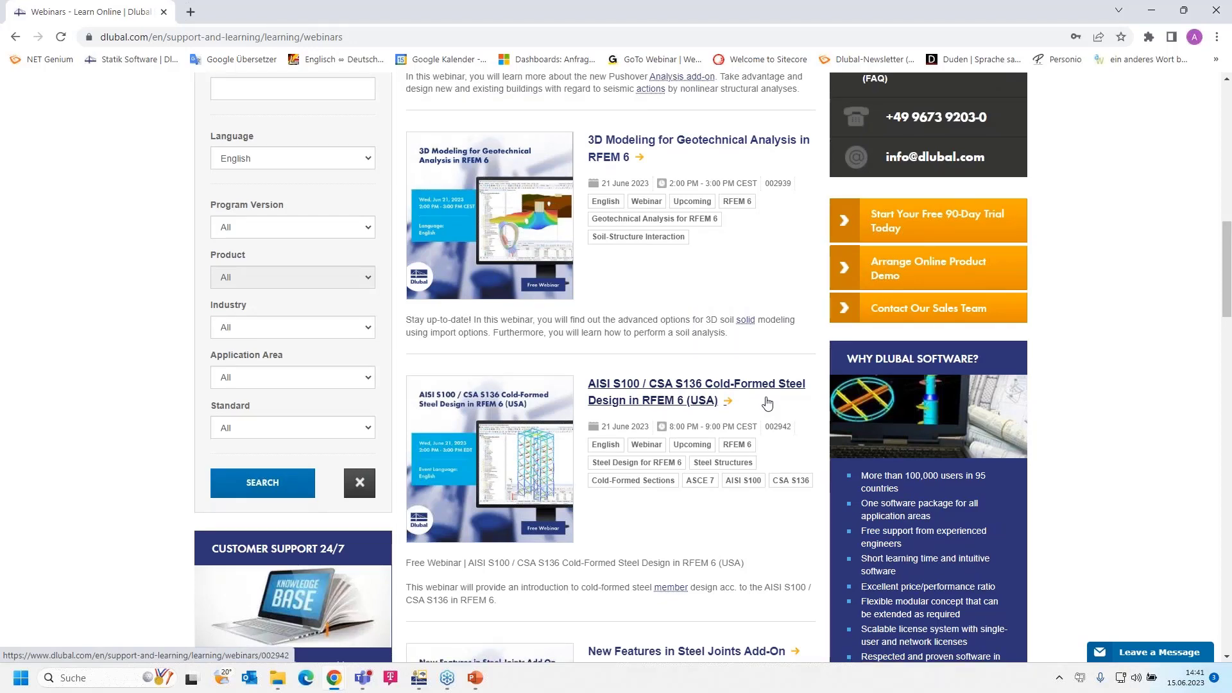
scroll(766, 402, down, 5)
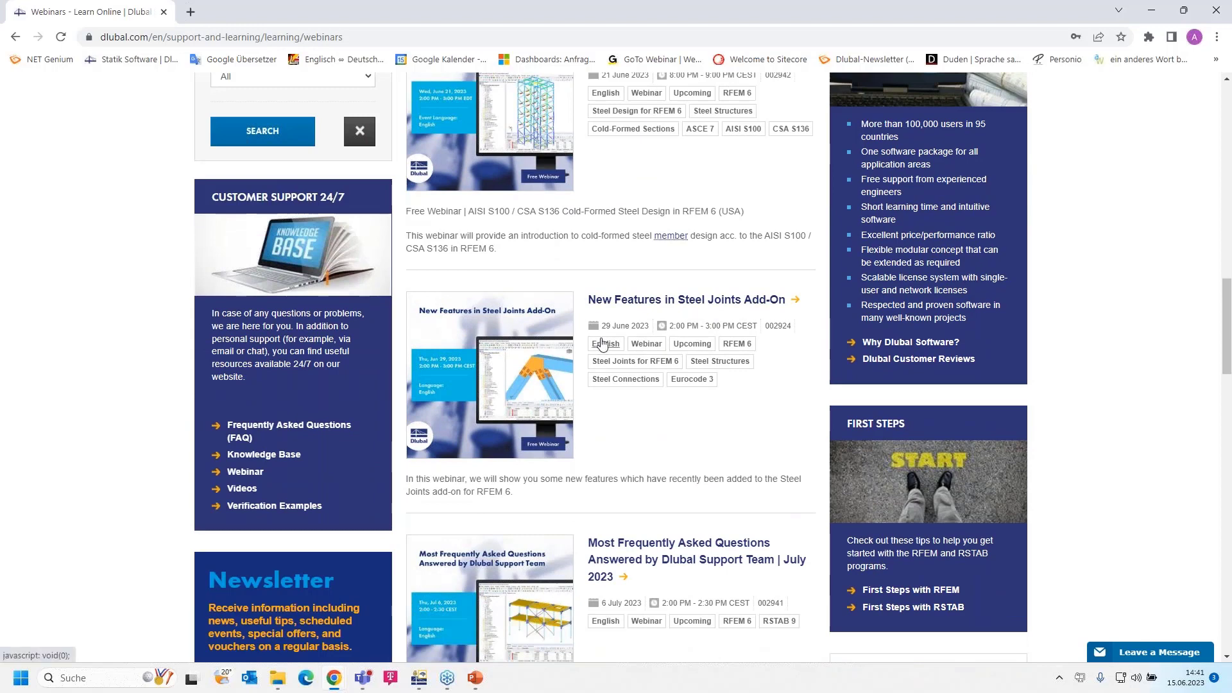
scroll(639, 343, down, 3)
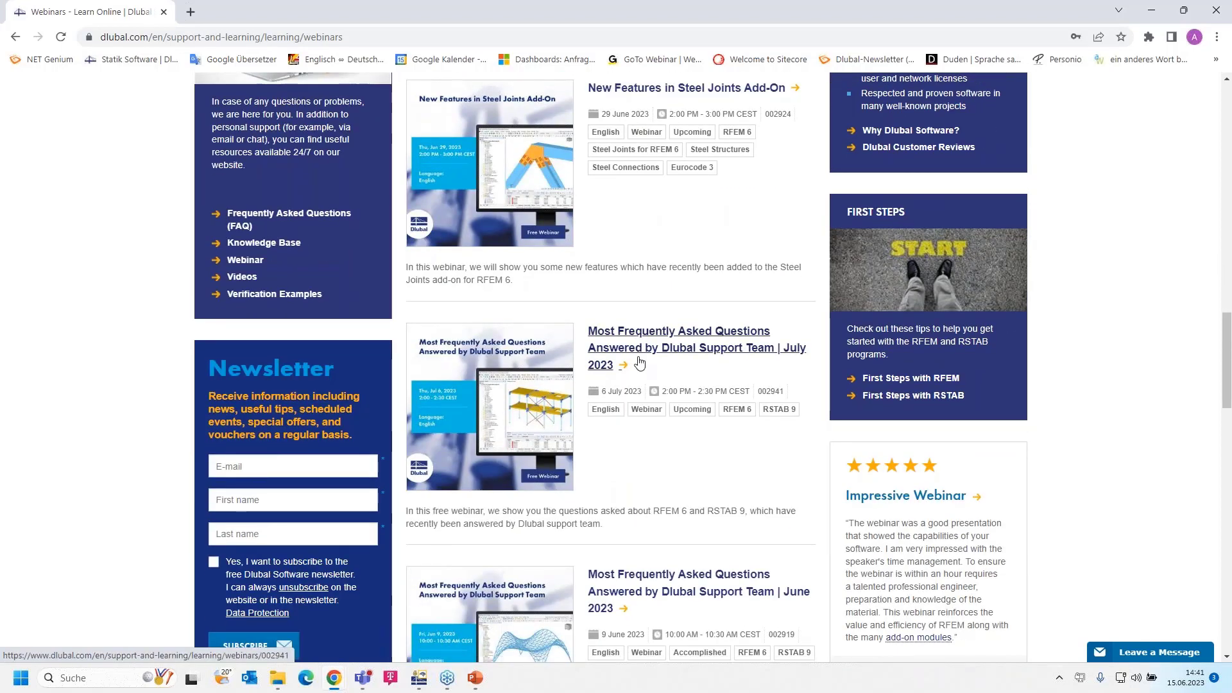
scroll(639, 363, up, 12)
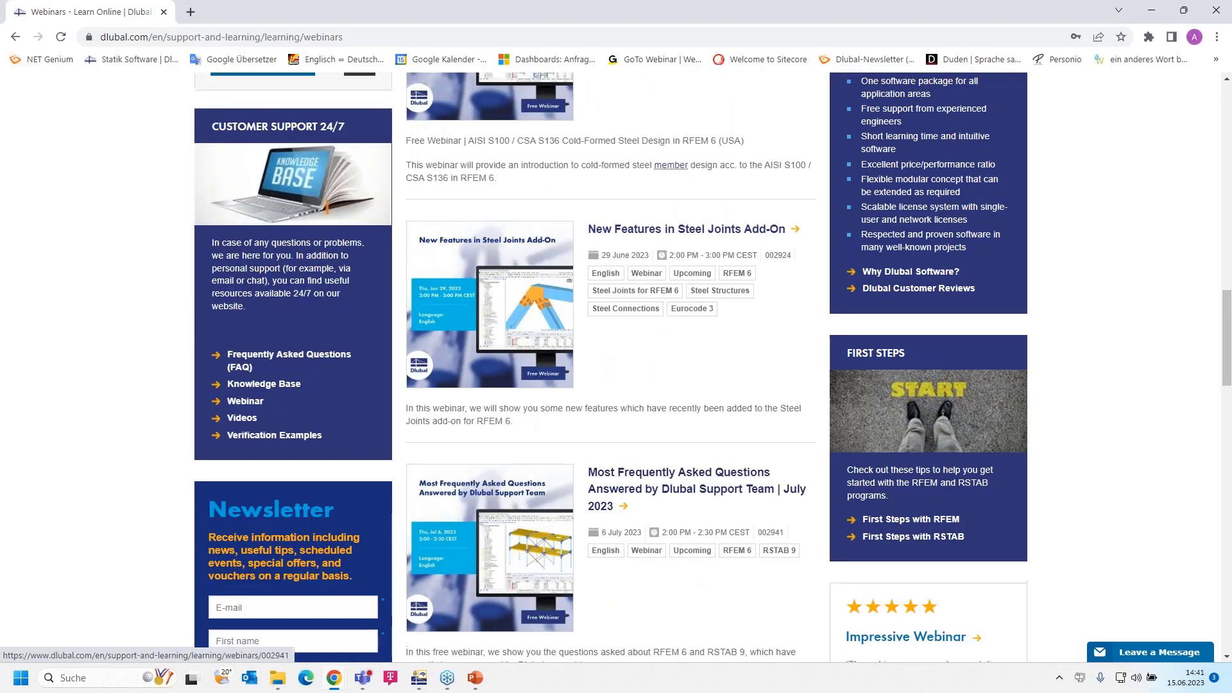
scroll(640, 363, up, 3)
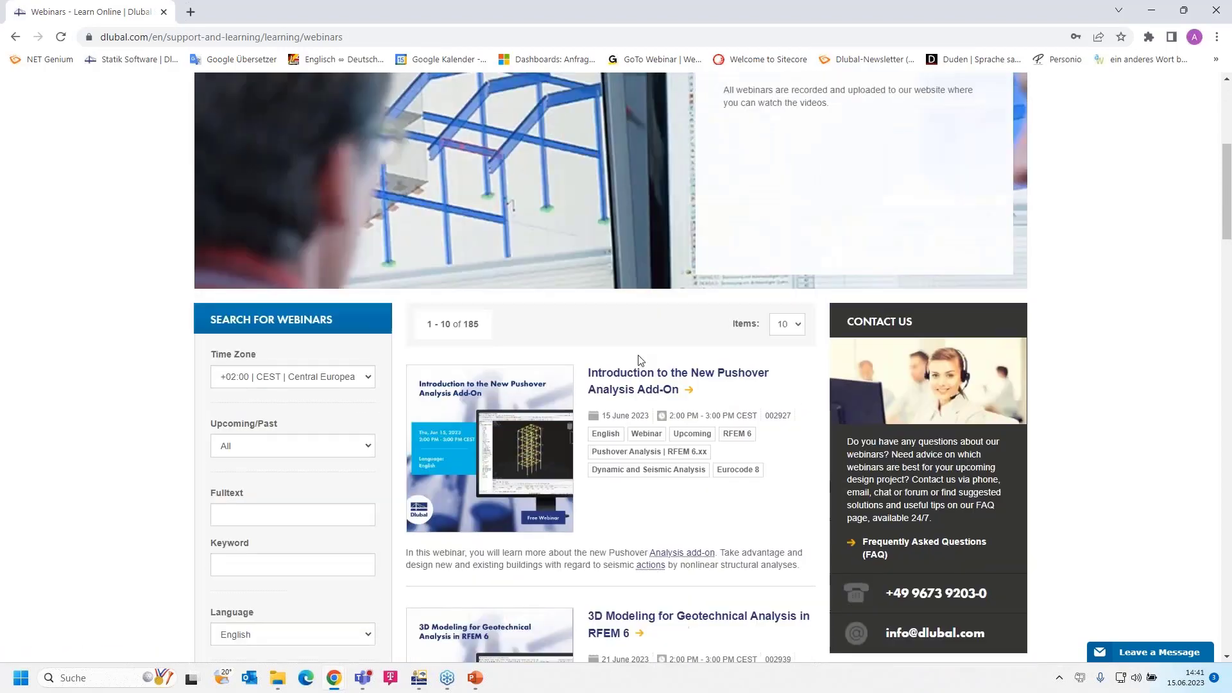
Step: Open the Introduction to the New Pushover Analysis Add-On webinar and review its description, slide download, videos and models to download
click(630, 396)
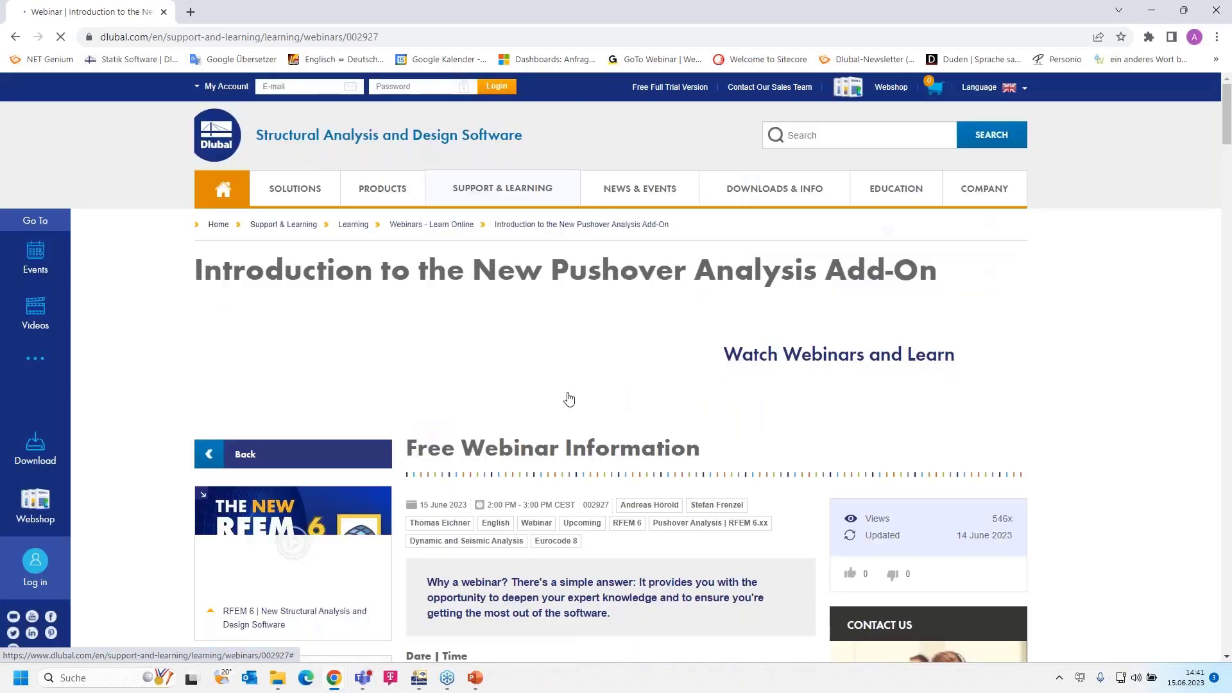
scroll(616, 365, down, 2)
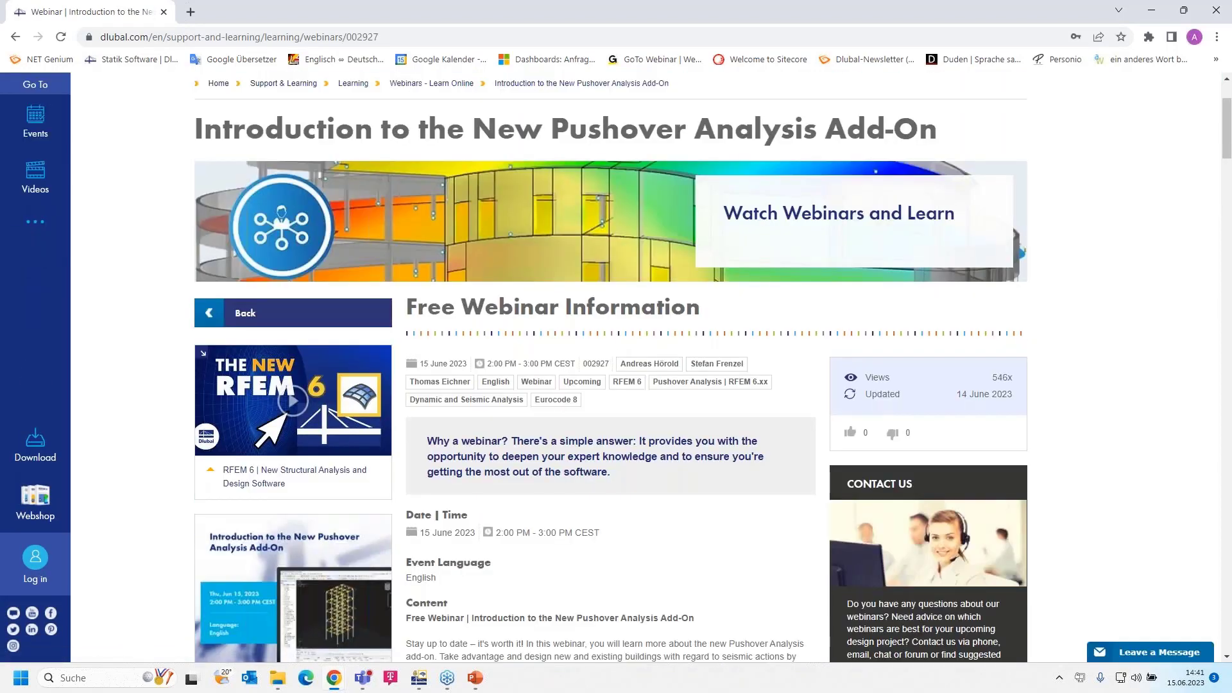
scroll(616, 366, down, 1)
scroll(616, 366, down, 2)
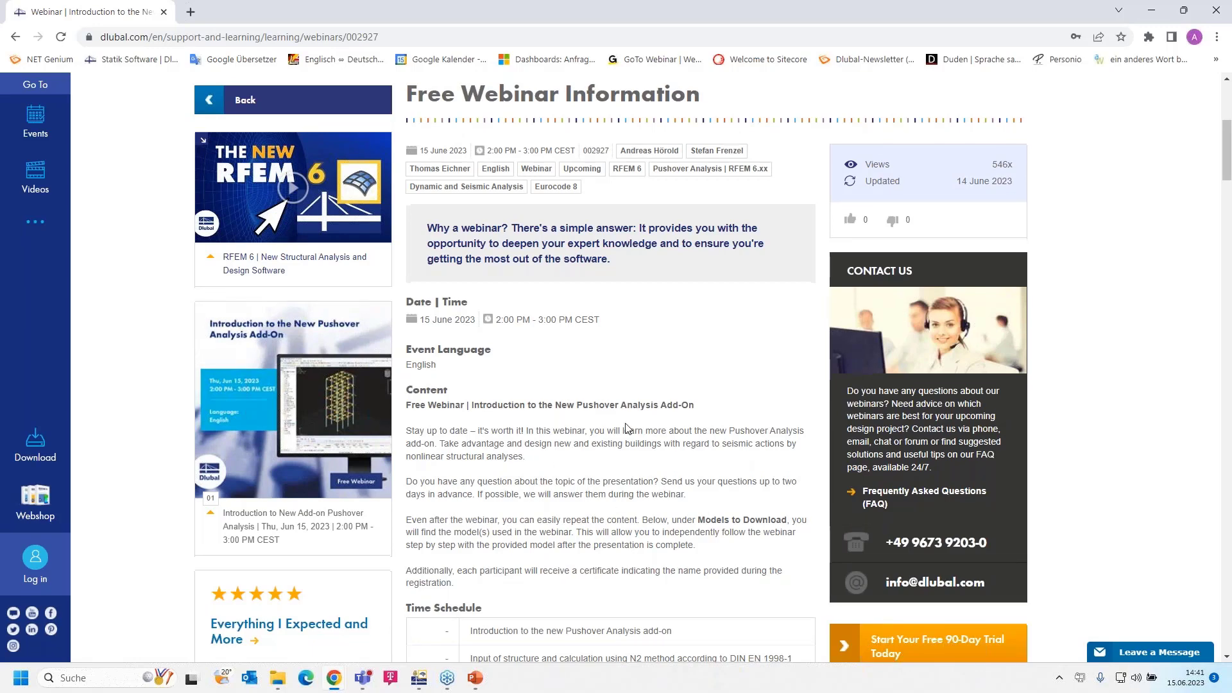
scroll(625, 411, down, 2)
scroll(621, 390, down, 10)
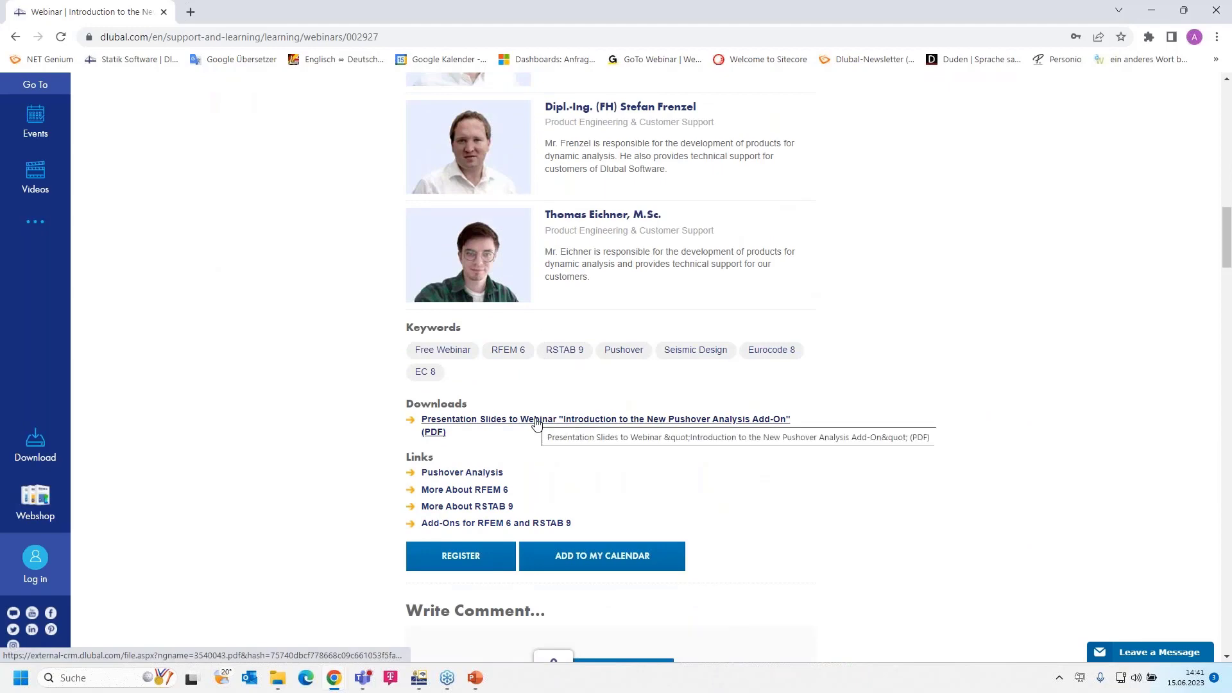
scroll(546, 418, down, 1)
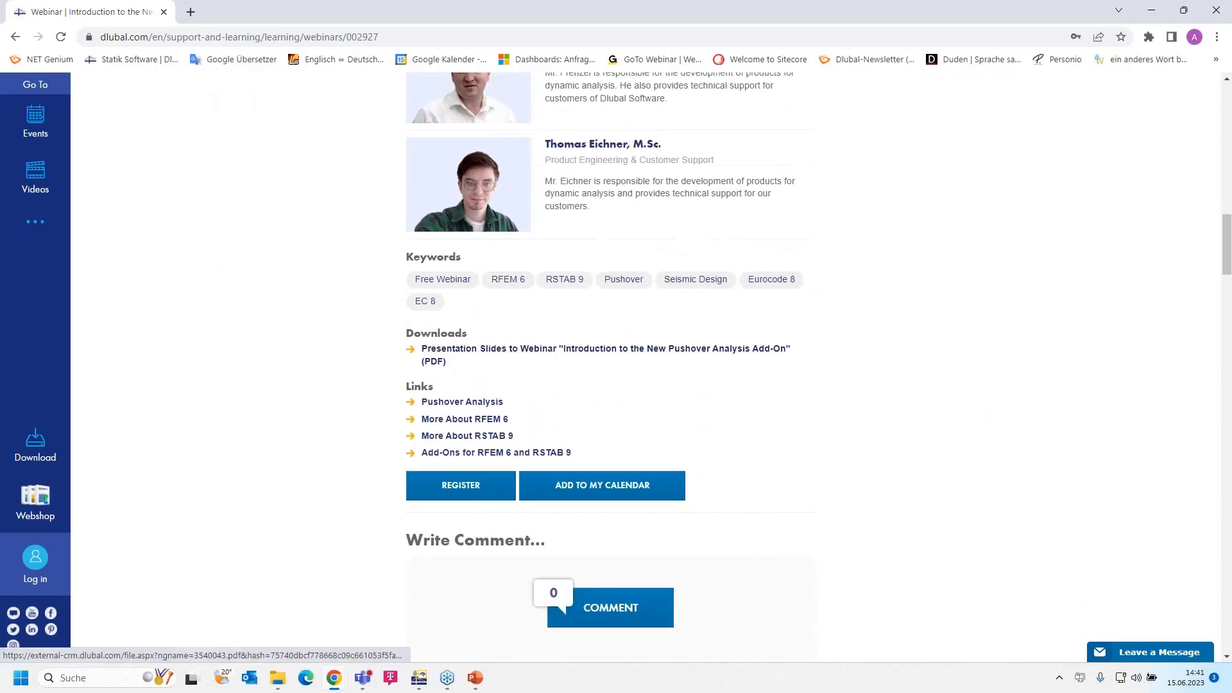
scroll(565, 406, down, 3)
scroll(565, 405, down, 15)
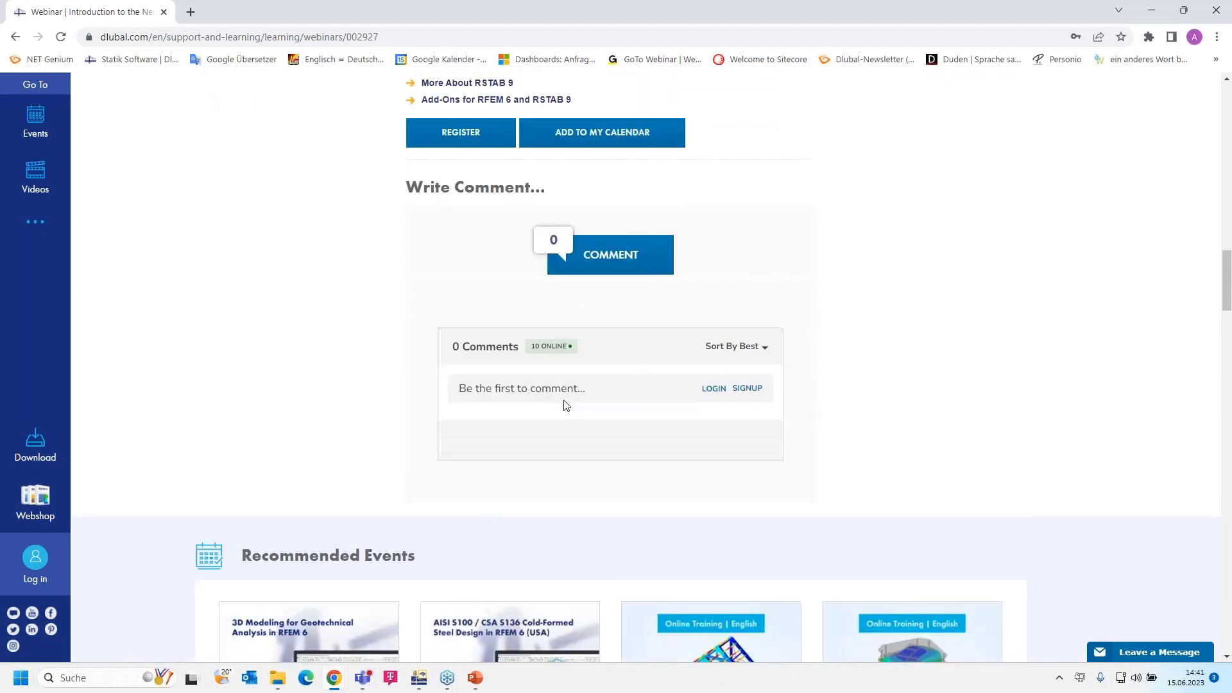
scroll(566, 404, down, 1)
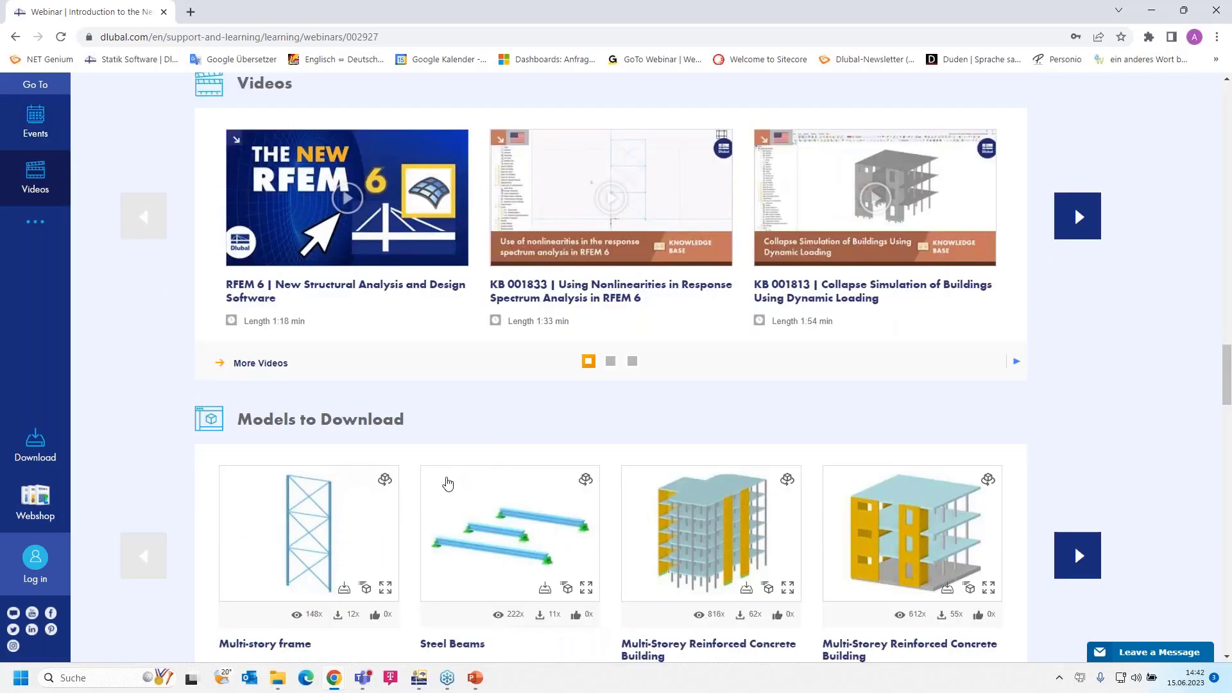
scroll(462, 487, up, 20)
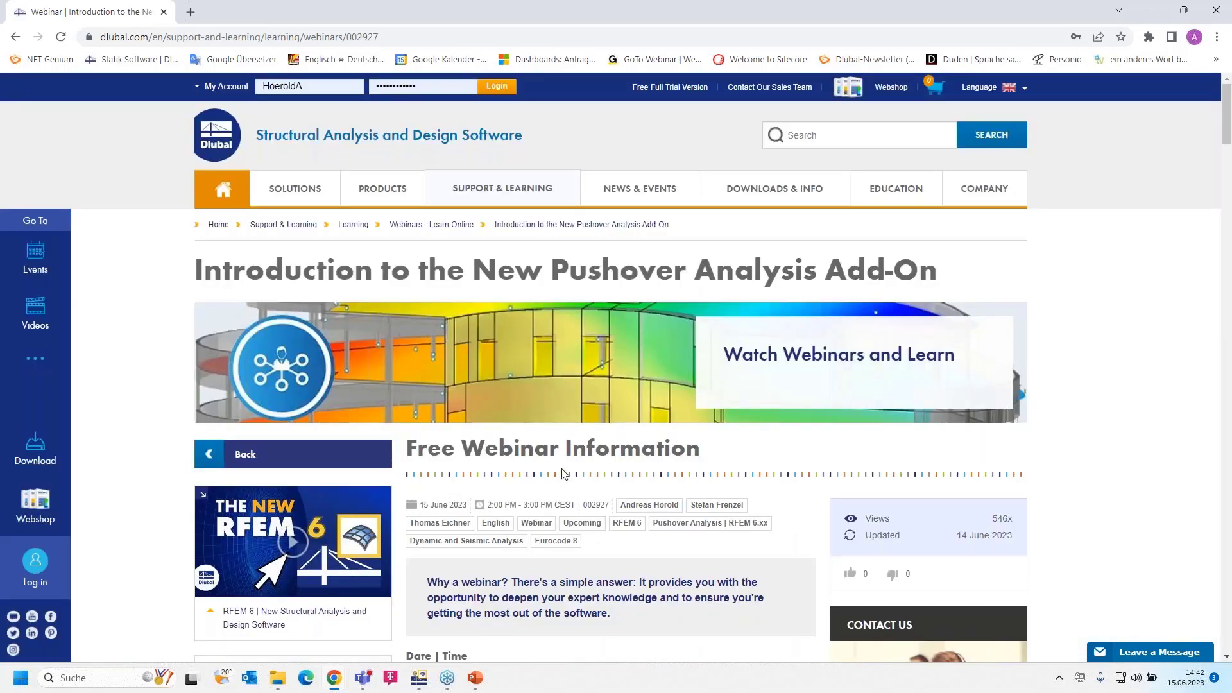